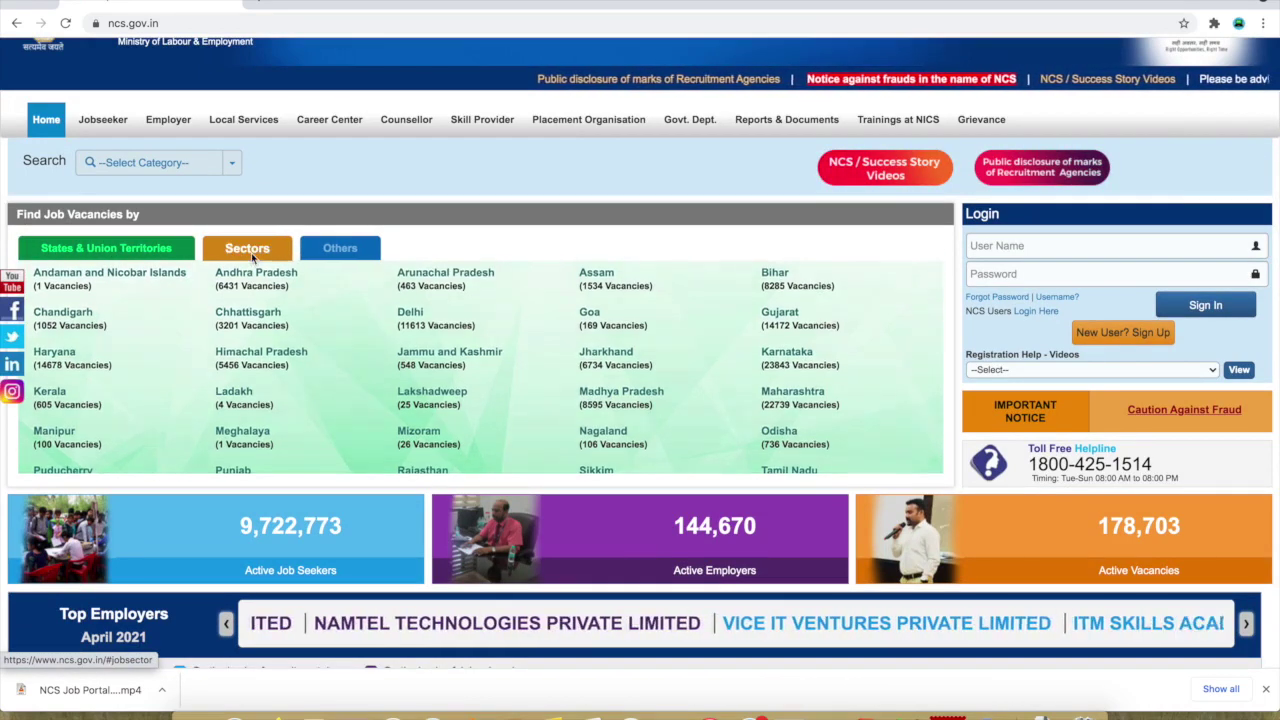
Step: View the job vacancies by sector and by other categories, and return to the states and union territories list
{"action": "left_click", "coordinate": [250, 257]}
{"action": "left_click", "coordinate": [333, 252]}
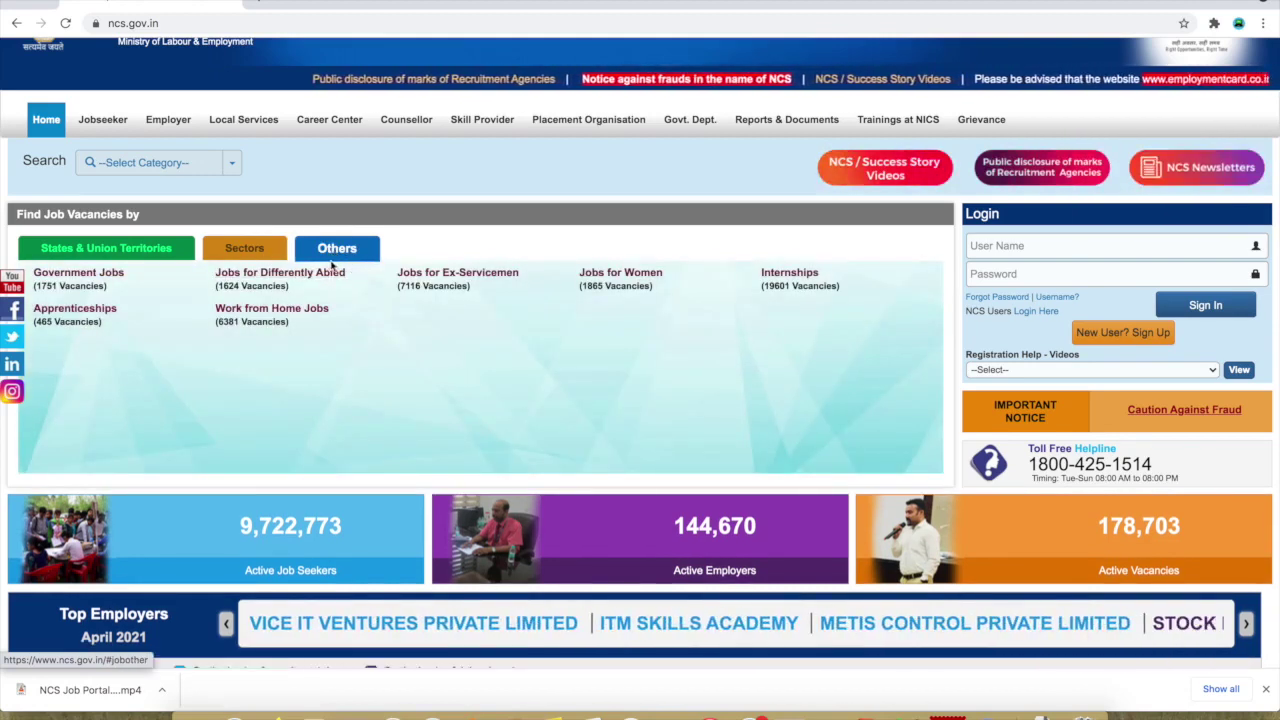
{"action": "left_click", "coordinate": [106, 248]}
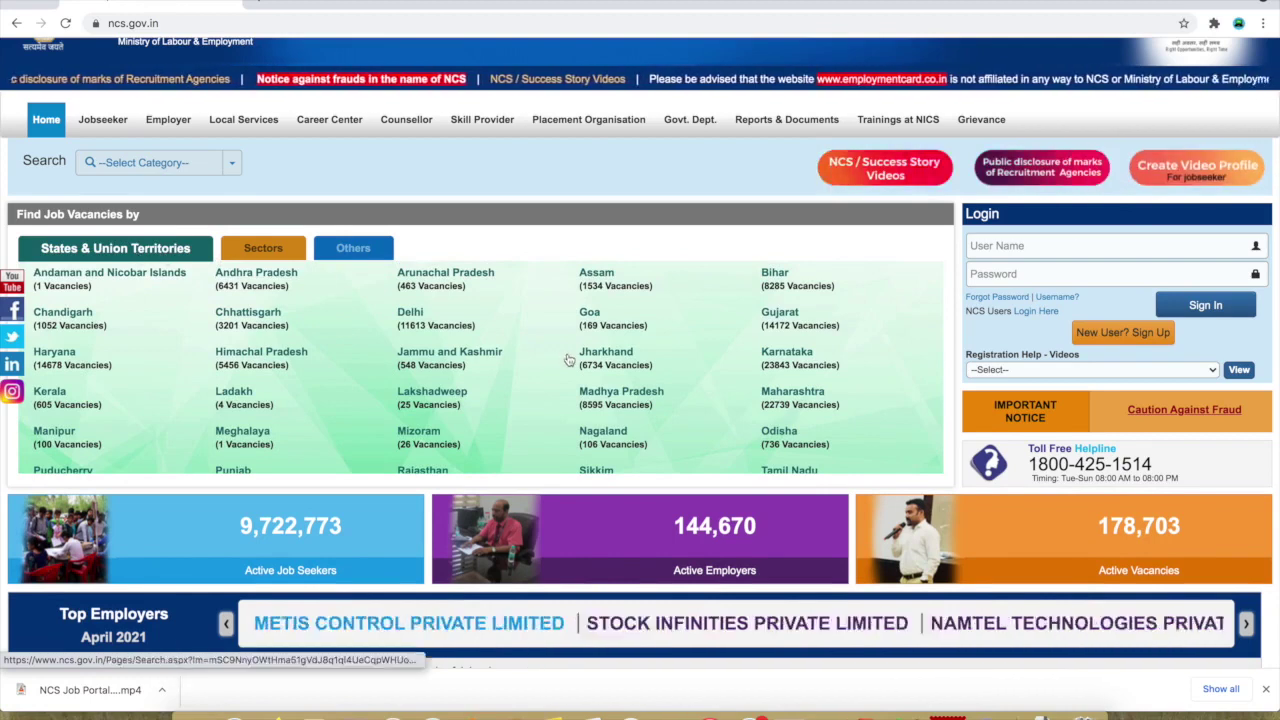
Step: Look through the states and union territories list and open the vacancies for Uttar Pradesh
{"action": "scroll", "coordinate": [568, 358], "scroll_direction": "down", "scroll_amount": 3}
{"action": "scroll", "coordinate": [568, 358], "scroll_direction": "down", "scroll_amount": 1}
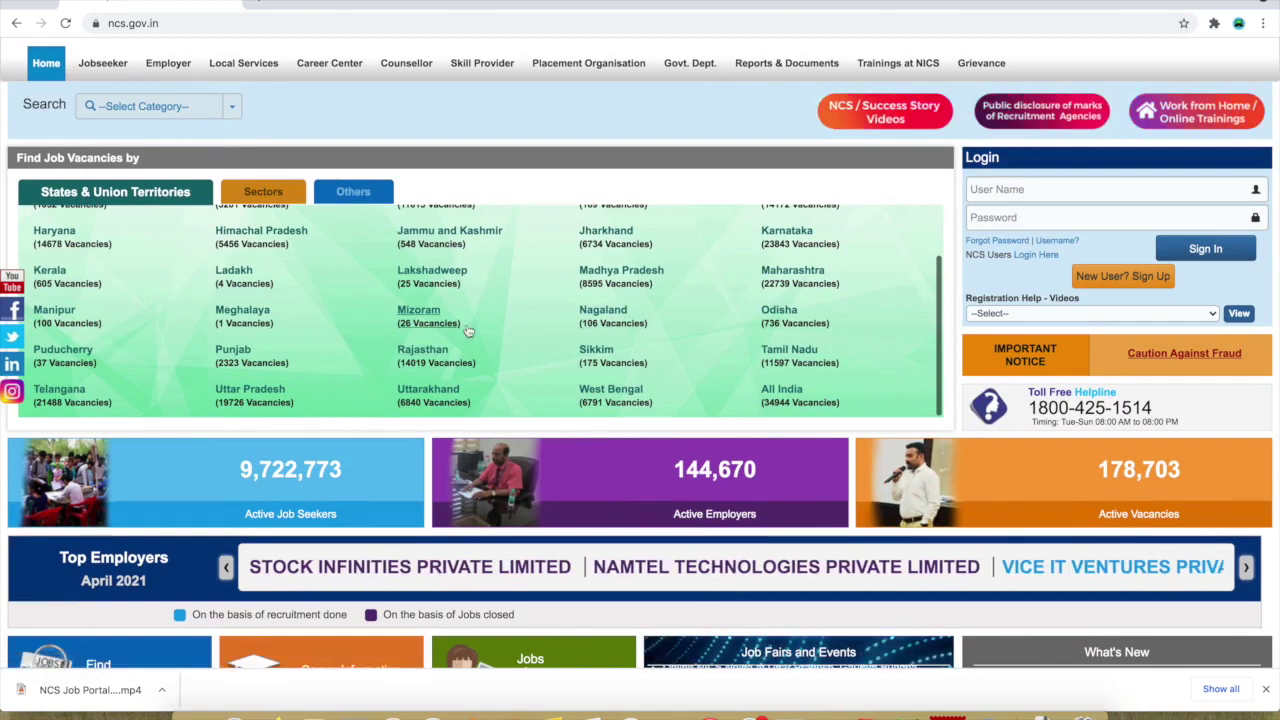
{"action": "scroll", "coordinate": [517, 346], "scroll_direction": "up", "scroll_amount": 2}
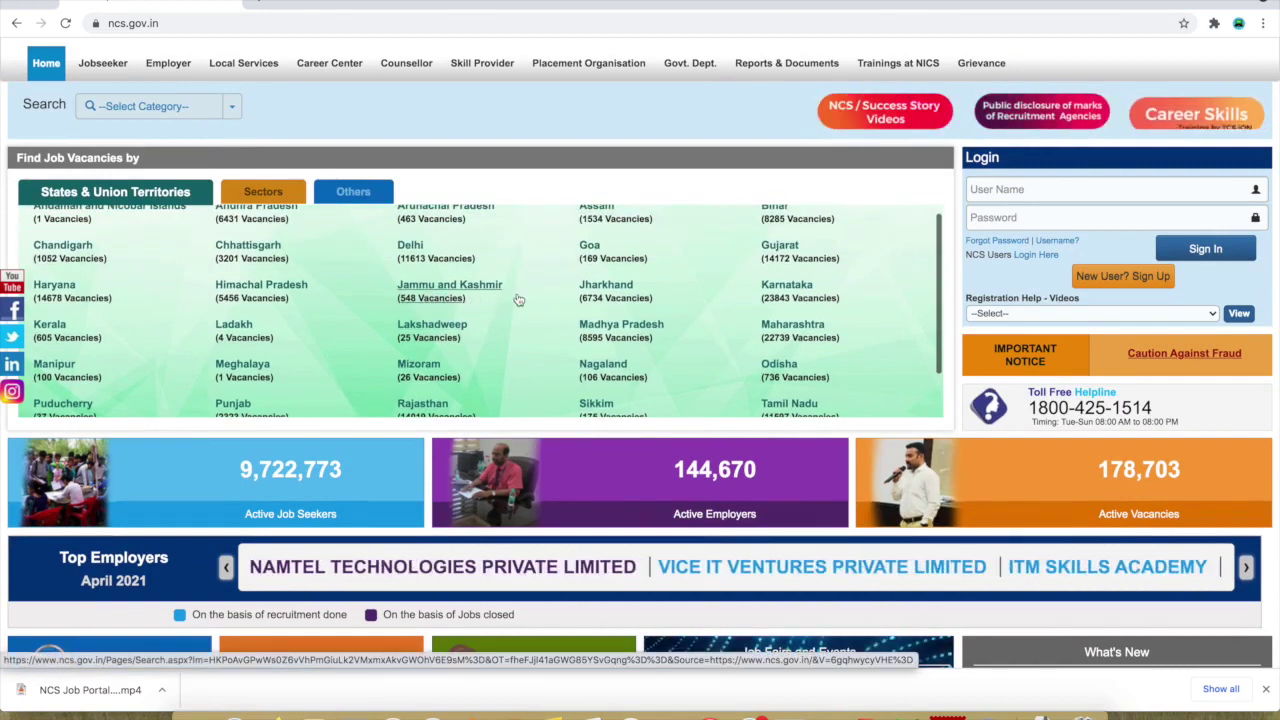
{"action": "scroll", "coordinate": [517, 297], "scroll_direction": "up", "scroll_amount": 1}
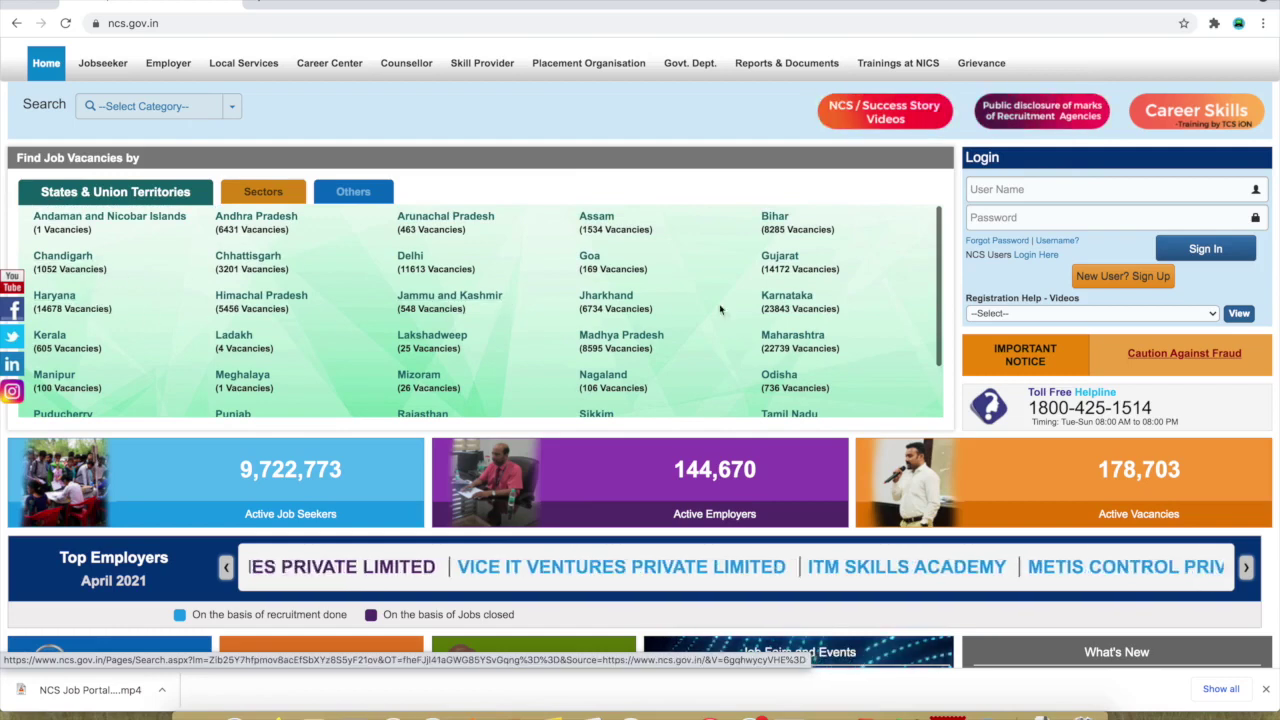
{"action": "scroll", "coordinate": [650, 366], "scroll_direction": "down", "scroll_amount": 1}
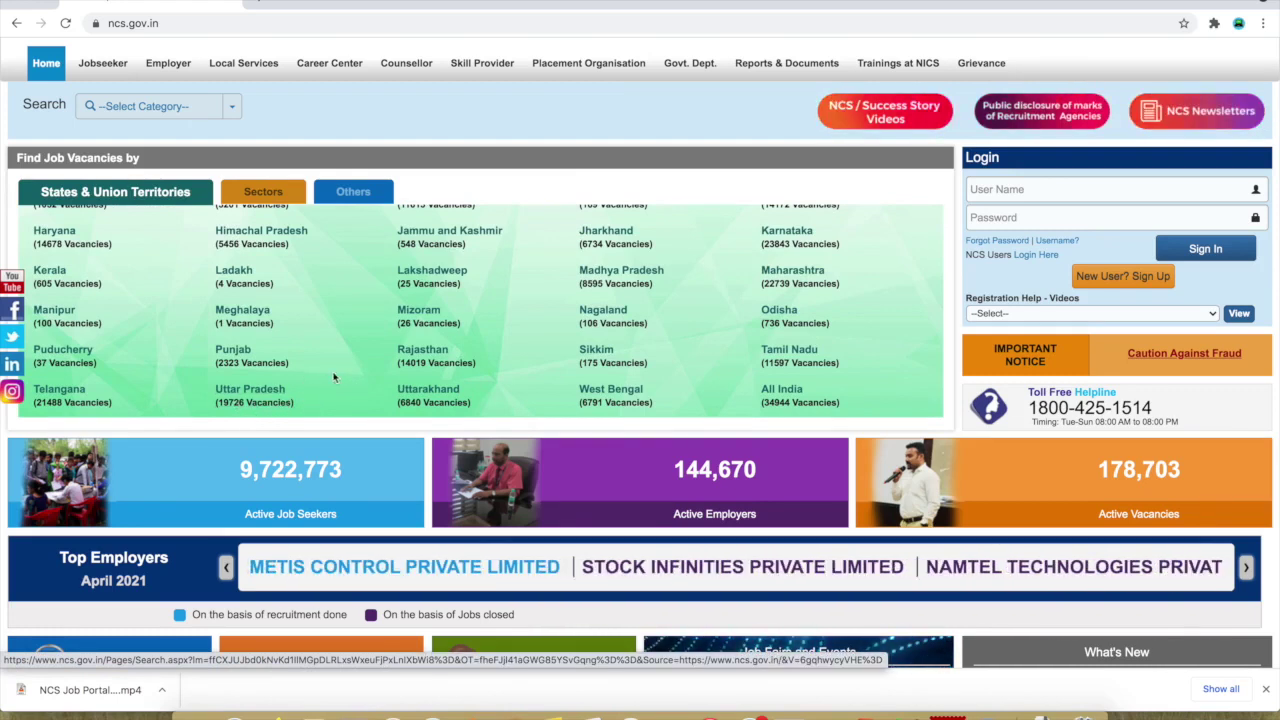
{"action": "left_click", "coordinate": [262, 395]}
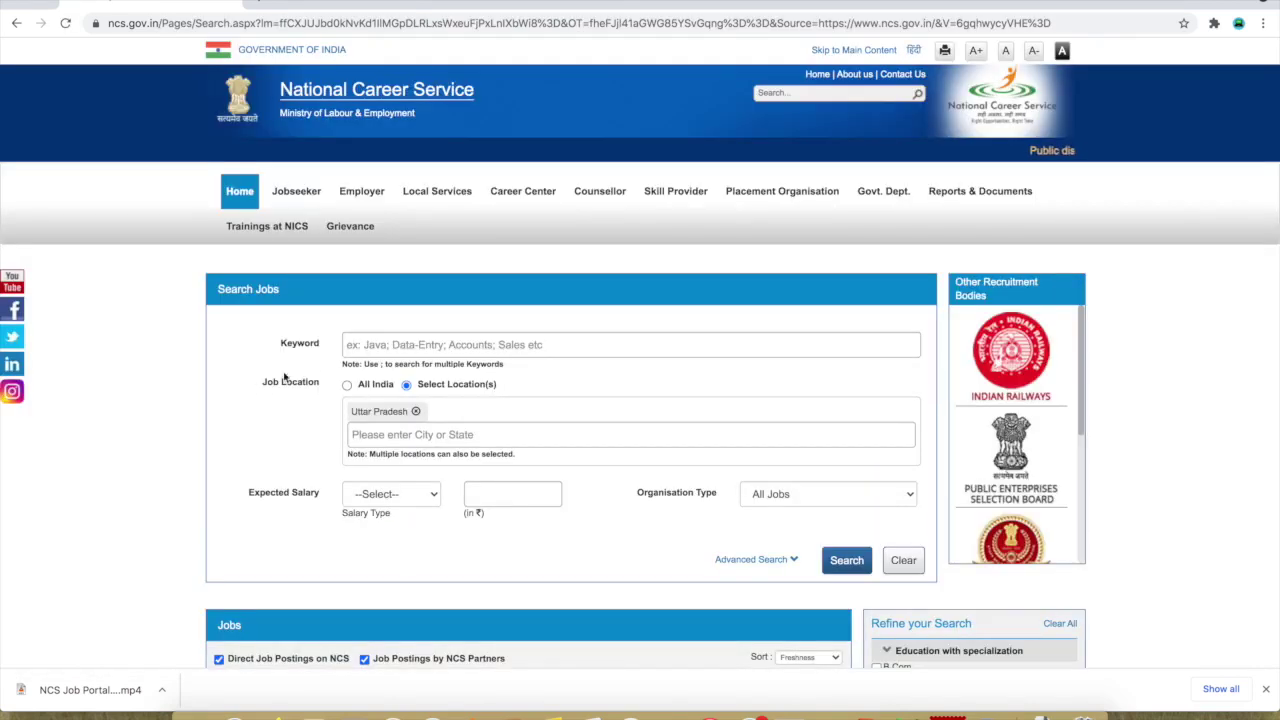
Step: Examine the job search form, including the organisation type options, and the job postings listed for Uttar Pradesh
{"action": "scroll", "coordinate": [566, 429], "scroll_direction": "down", "scroll_amount": 1}
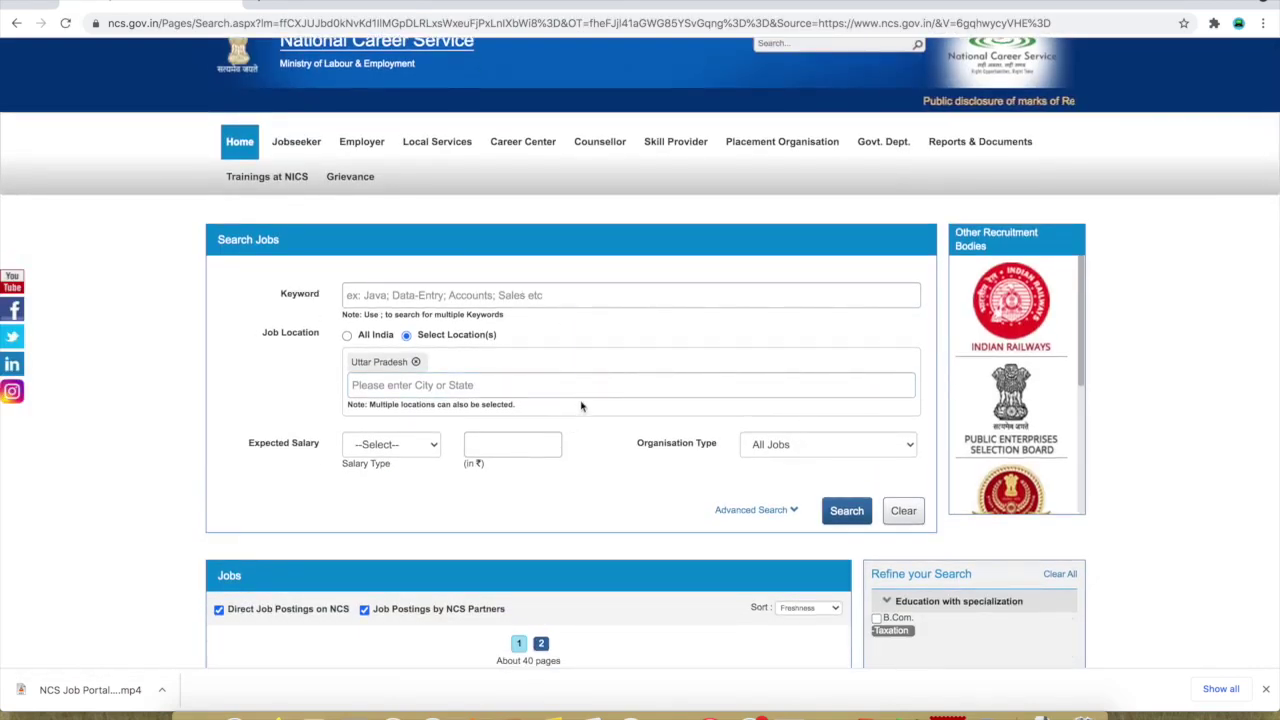
{"action": "scroll", "coordinate": [581, 406], "scroll_direction": "down", "scroll_amount": 3}
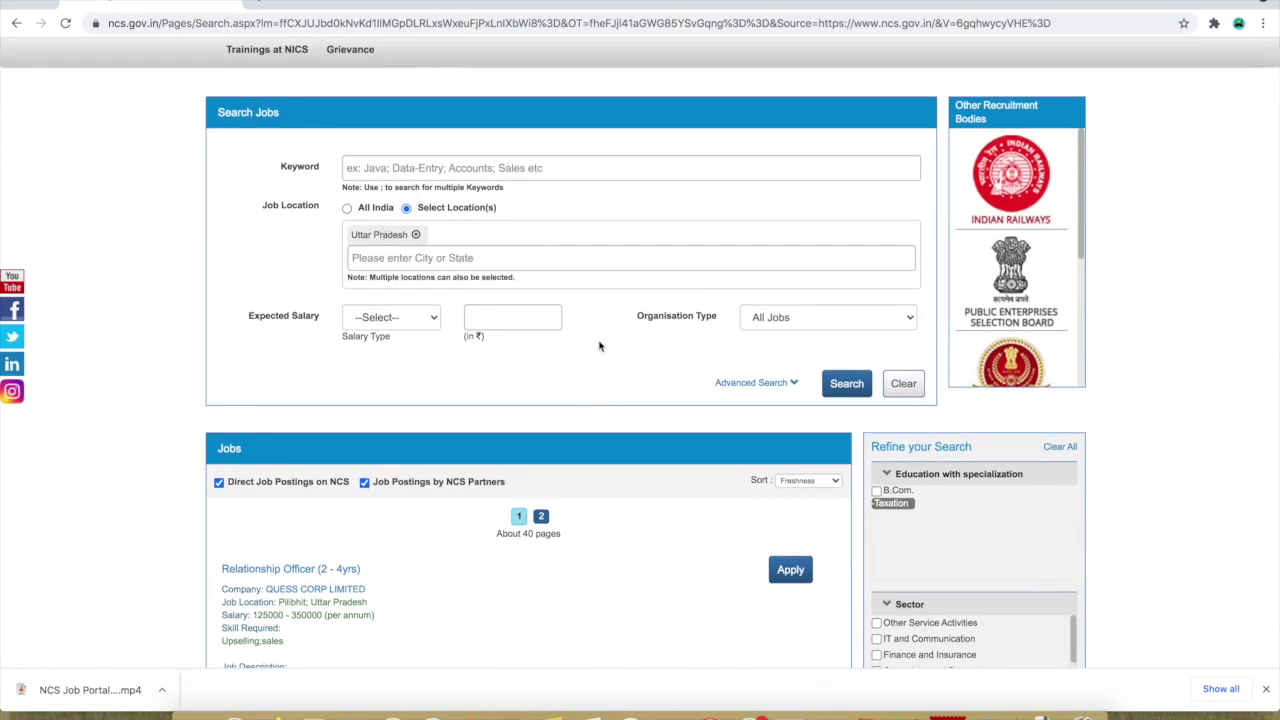
{"action": "left_click", "coordinate": [788, 320]}
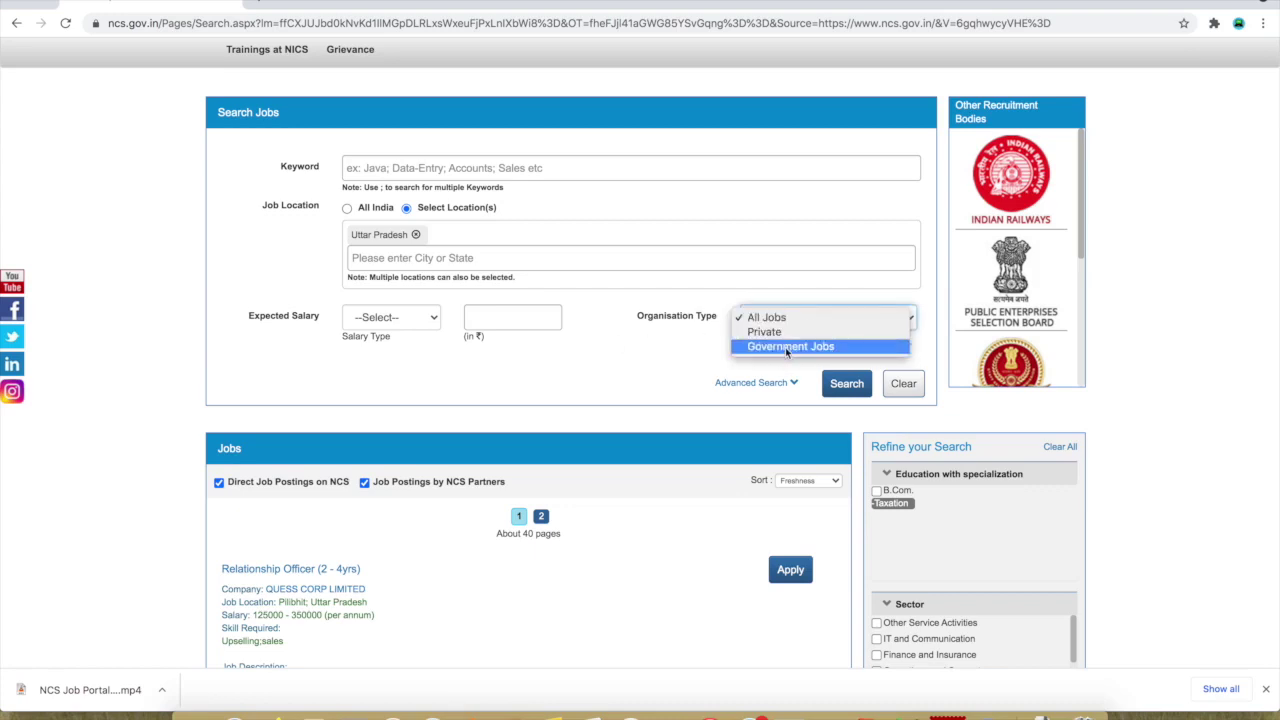
{"action": "scroll", "coordinate": [622, 373], "scroll_direction": "down", "scroll_amount": 5}
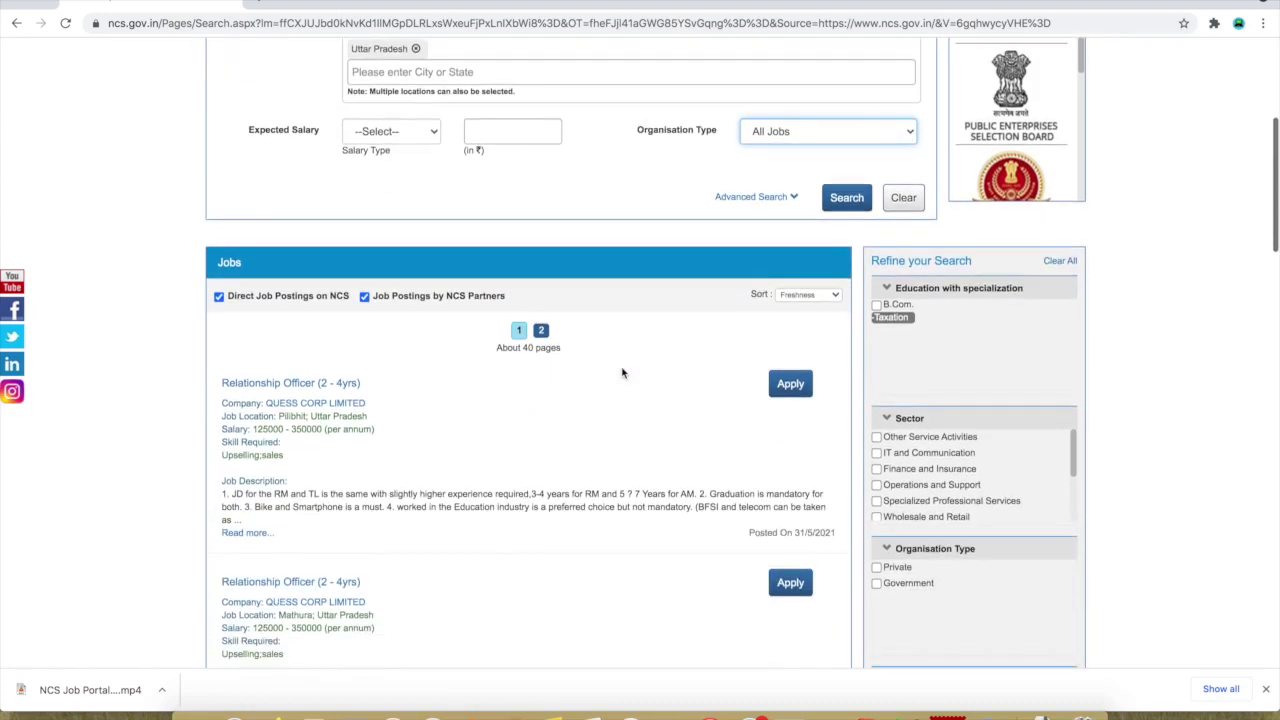
{"action": "scroll", "coordinate": [543, 543], "scroll_direction": "down", "scroll_amount": 1}
{"action": "scroll", "coordinate": [542, 544], "scroll_direction": "down", "scroll_amount": 1}
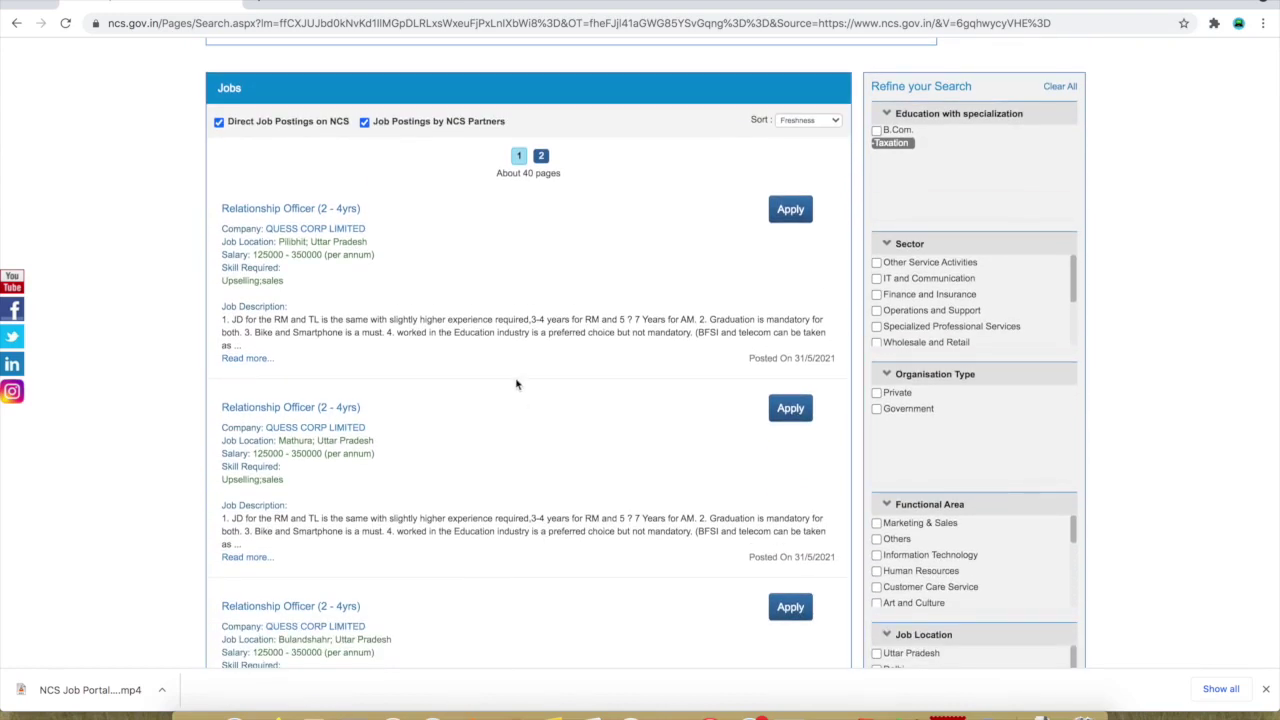
{"action": "scroll", "coordinate": [517, 384], "scroll_direction": "down", "scroll_amount": 2}
{"action": "scroll", "coordinate": [517, 384], "scroll_direction": "up", "scroll_amount": 1}
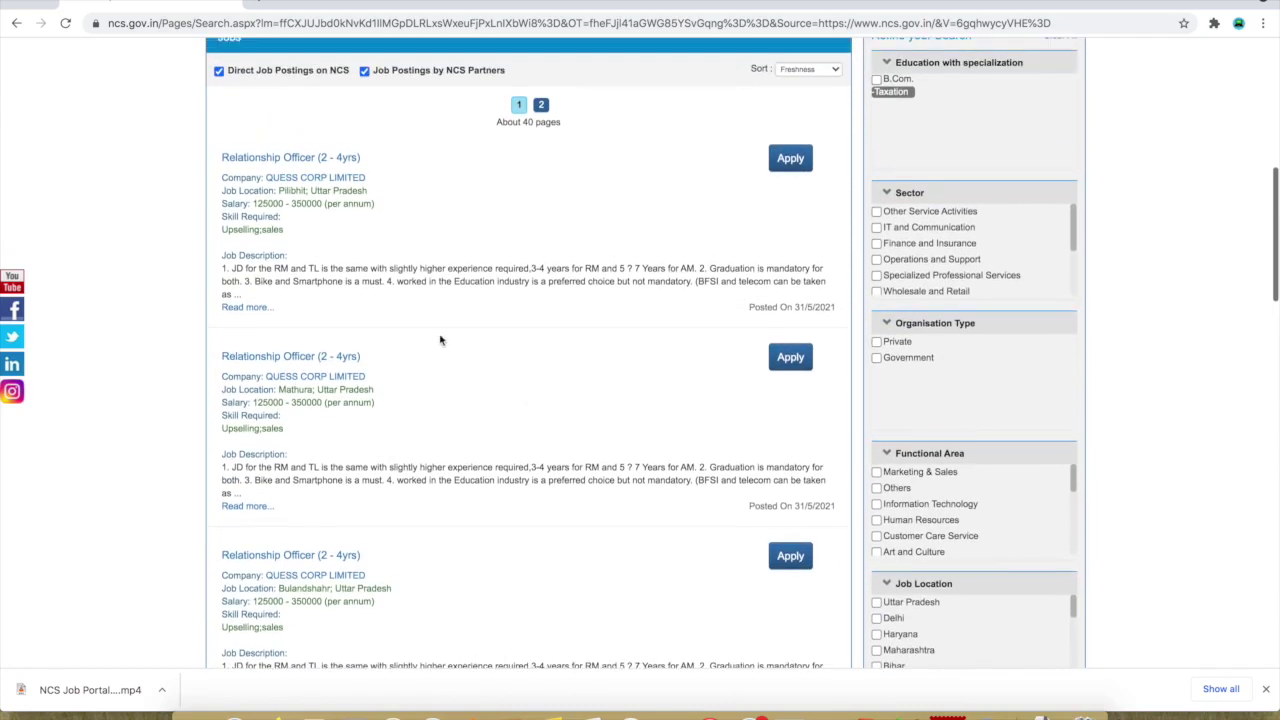
{"action": "scroll", "coordinate": [313, 259], "scroll_direction": "up", "scroll_amount": 1}
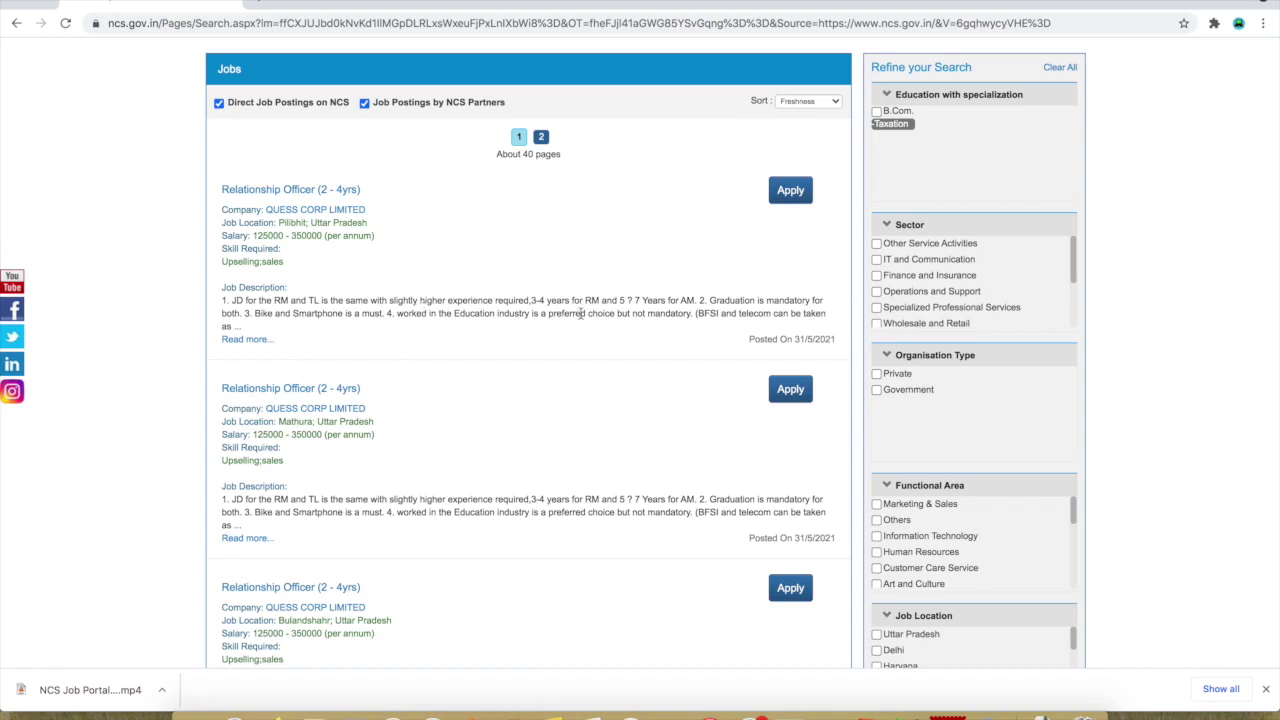
Step: Open the full details of the Relationship Officer posting in Pilibhit and apply for it, accepting the partner redirect without sharing details
{"action": "left_click", "coordinate": [246, 341]}
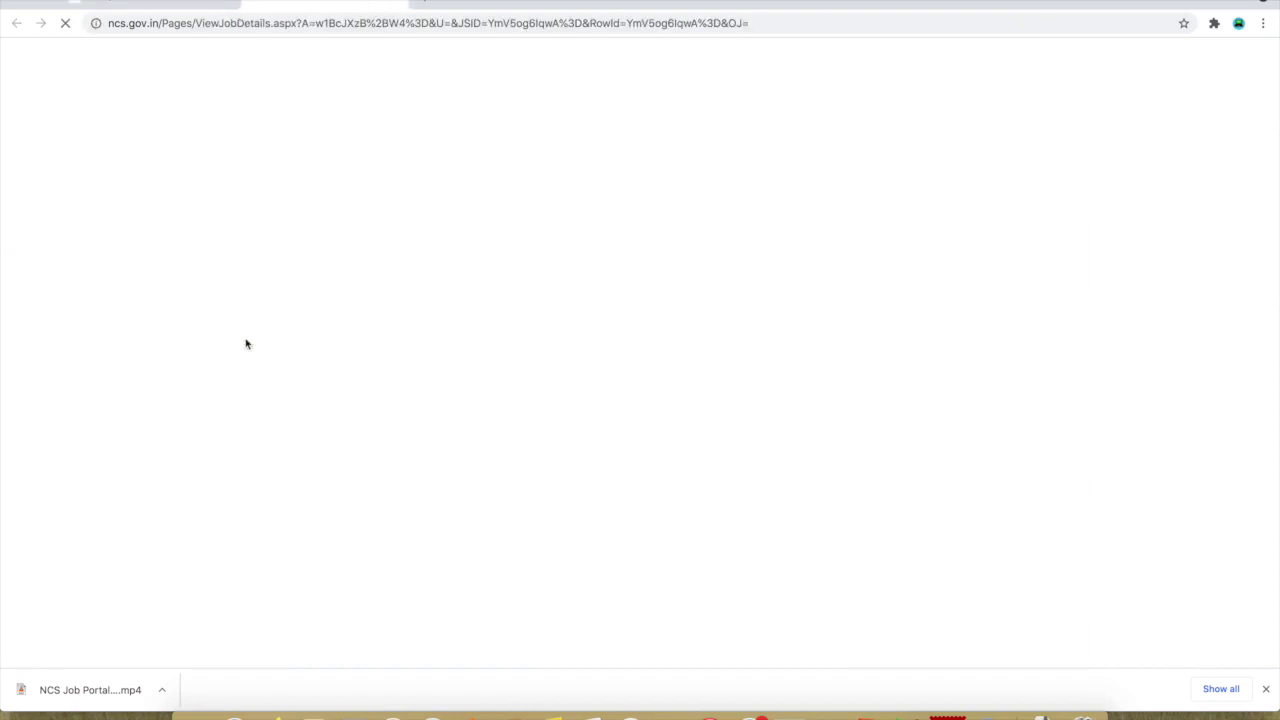
{"action": "scroll", "coordinate": [669, 560], "scroll_direction": "down", "scroll_amount": 4}
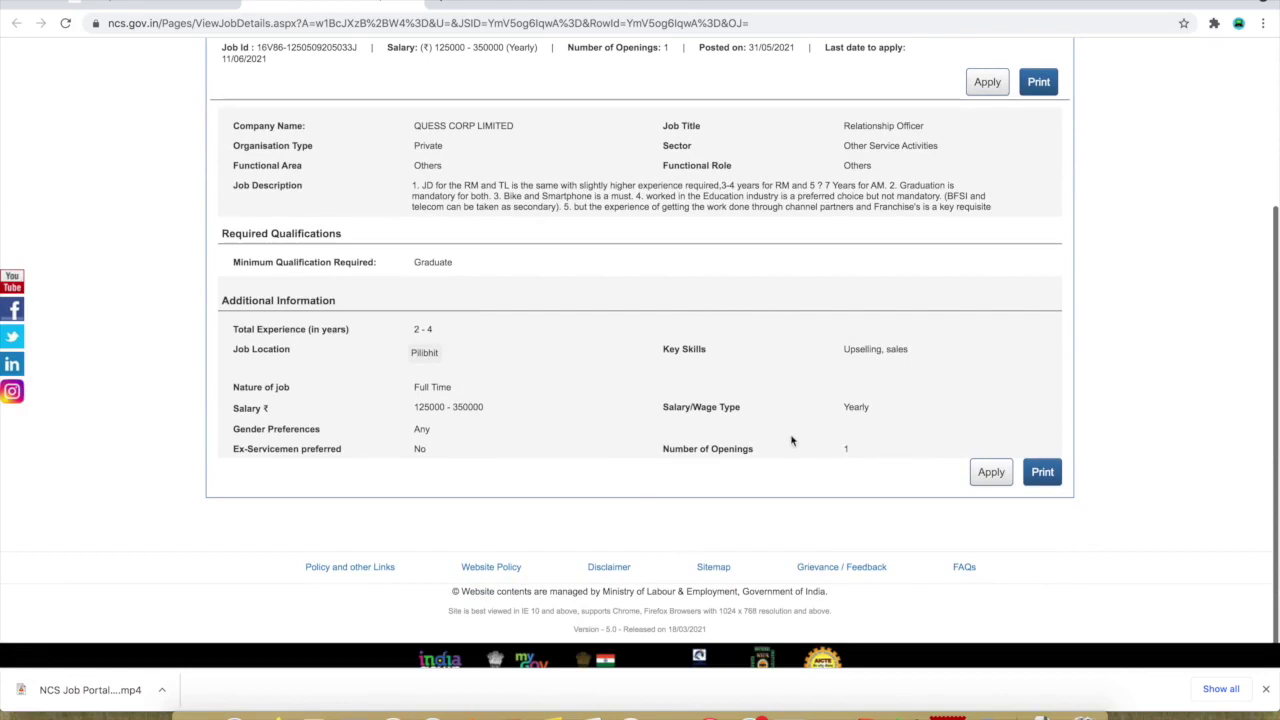
{"action": "scroll", "coordinate": [790, 441], "scroll_direction": "up", "scroll_amount": 1}
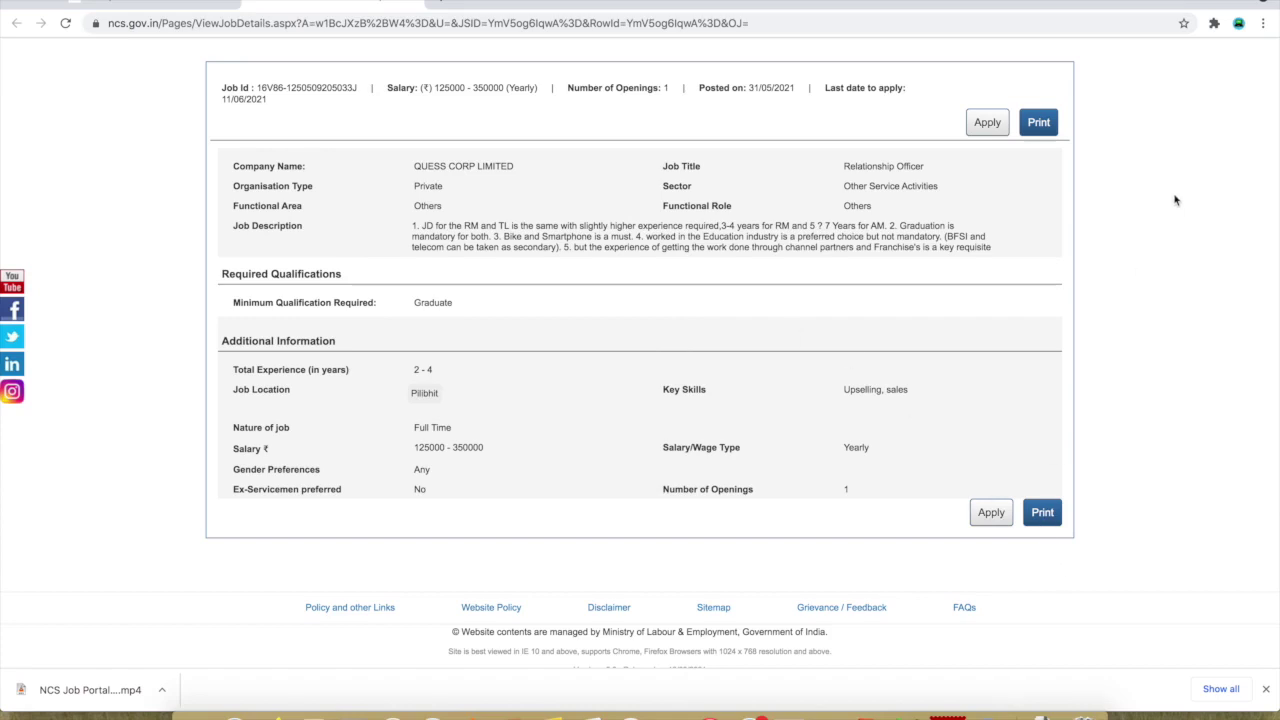
{"action": "left_click", "coordinate": [992, 513]}
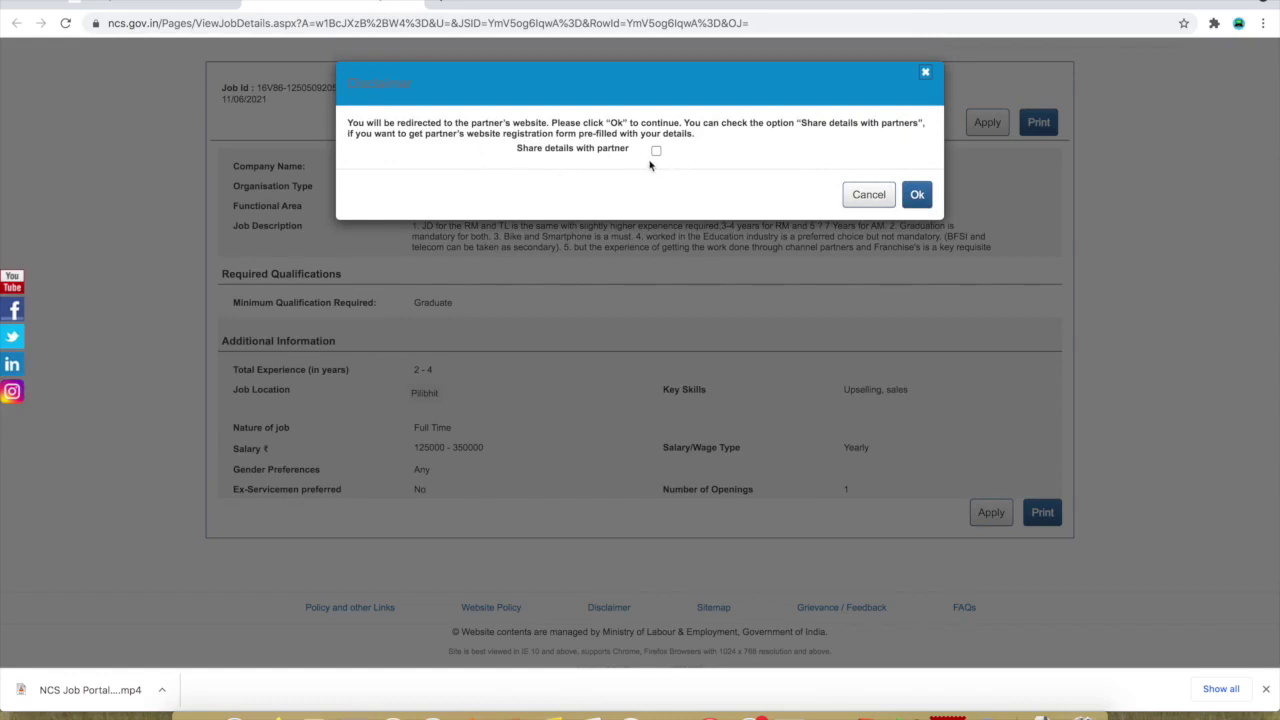
{"action": "left_click", "coordinate": [922, 198]}
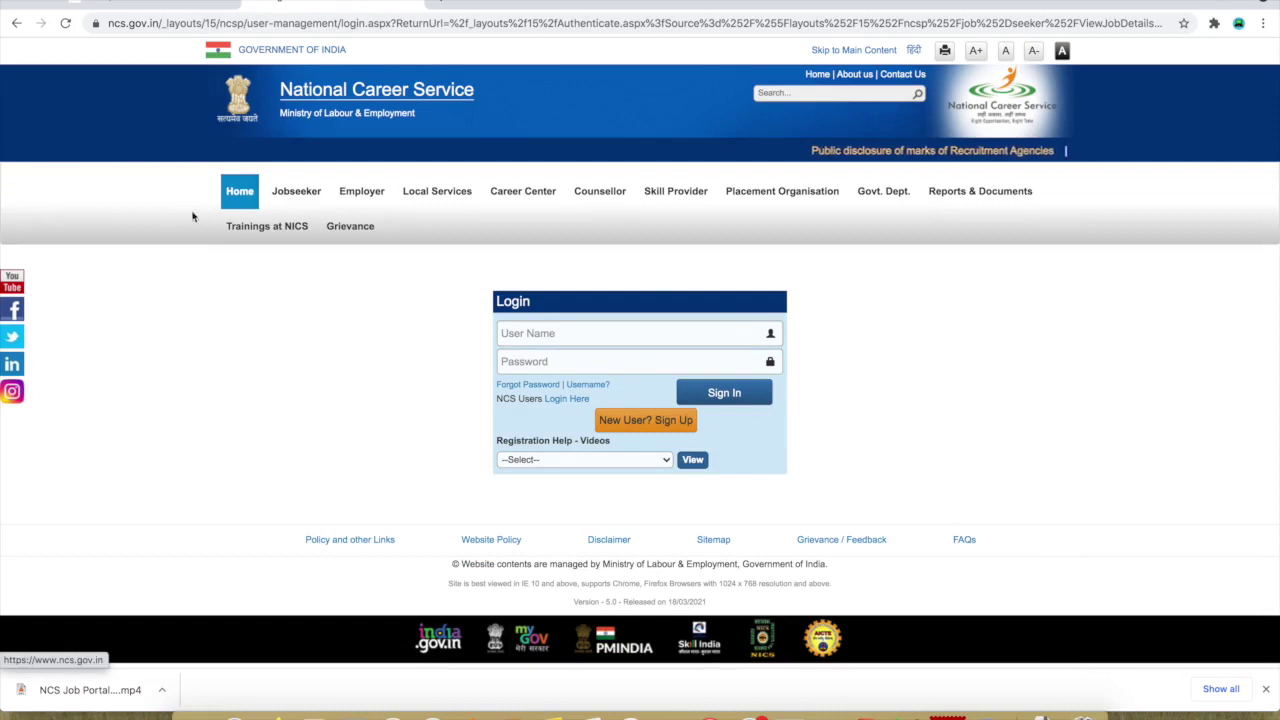
Step: Return to the portal's home page and reopen the vacancies for Uttar Pradesh
{"action": "left_click", "coordinate": [237, 197]}
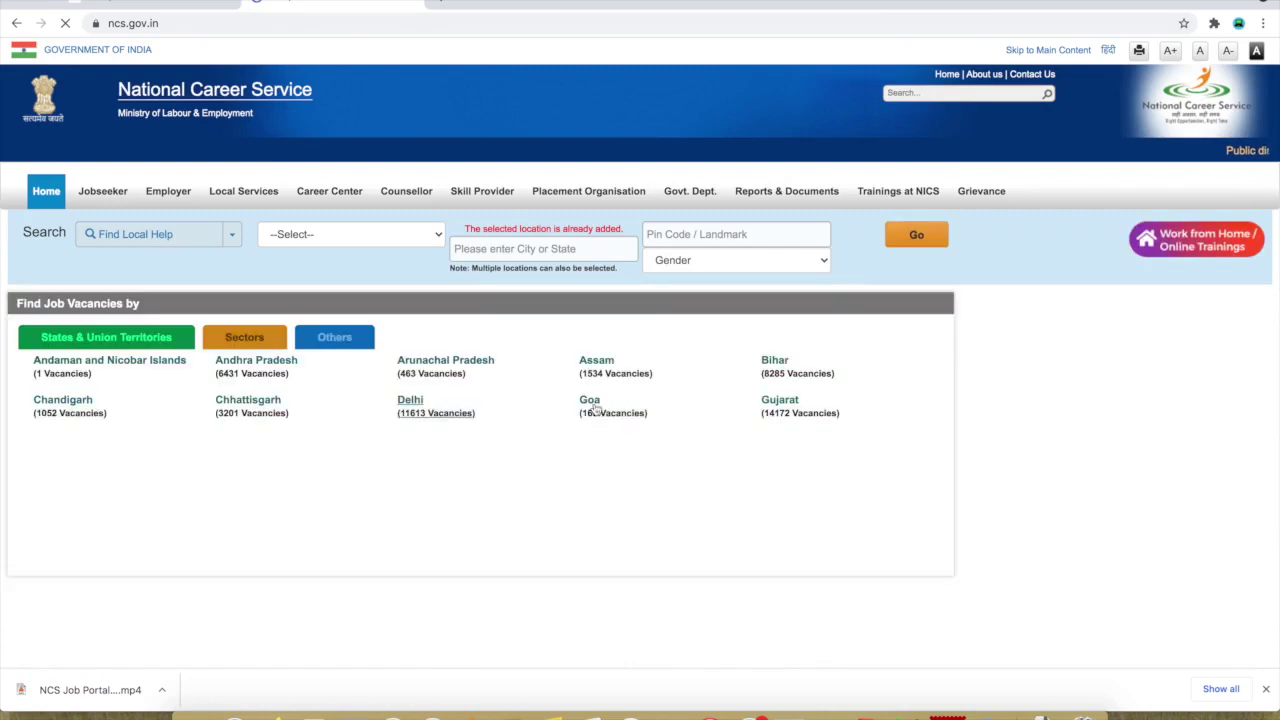
{"action": "scroll", "coordinate": [357, 486], "scroll_direction": "down", "scroll_amount": 2}
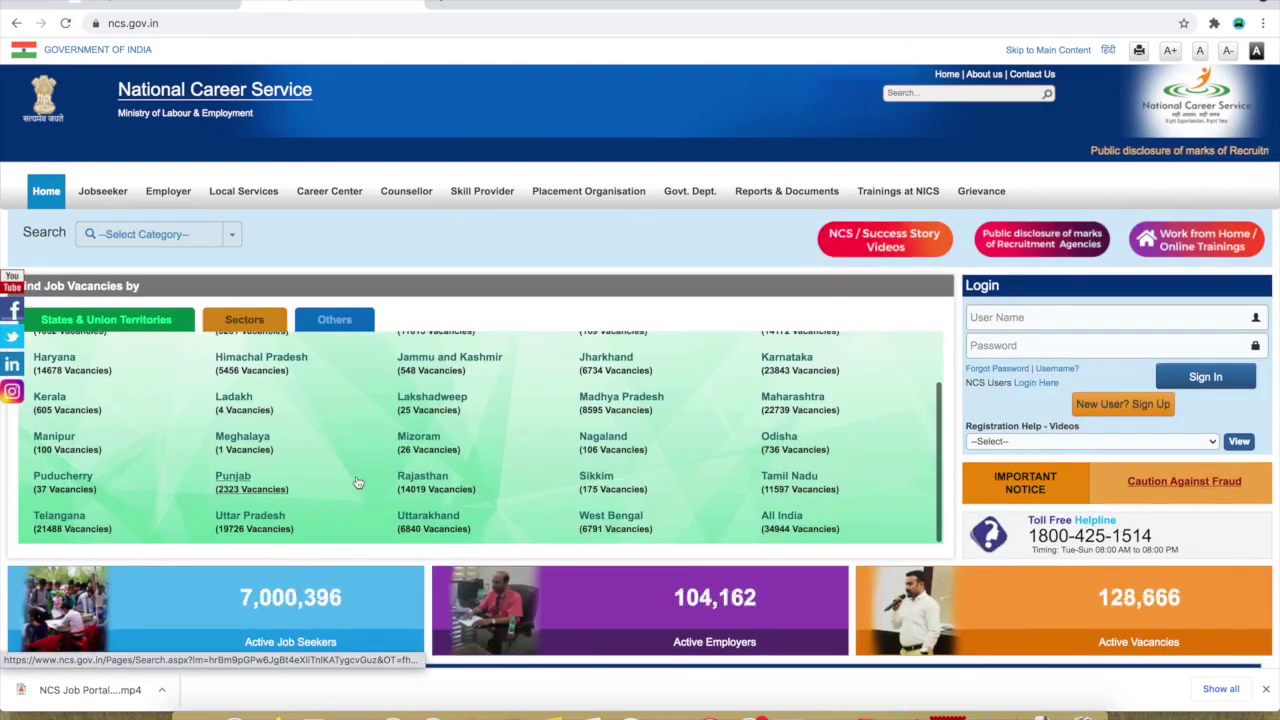
{"action": "left_click", "coordinate": [260, 521]}
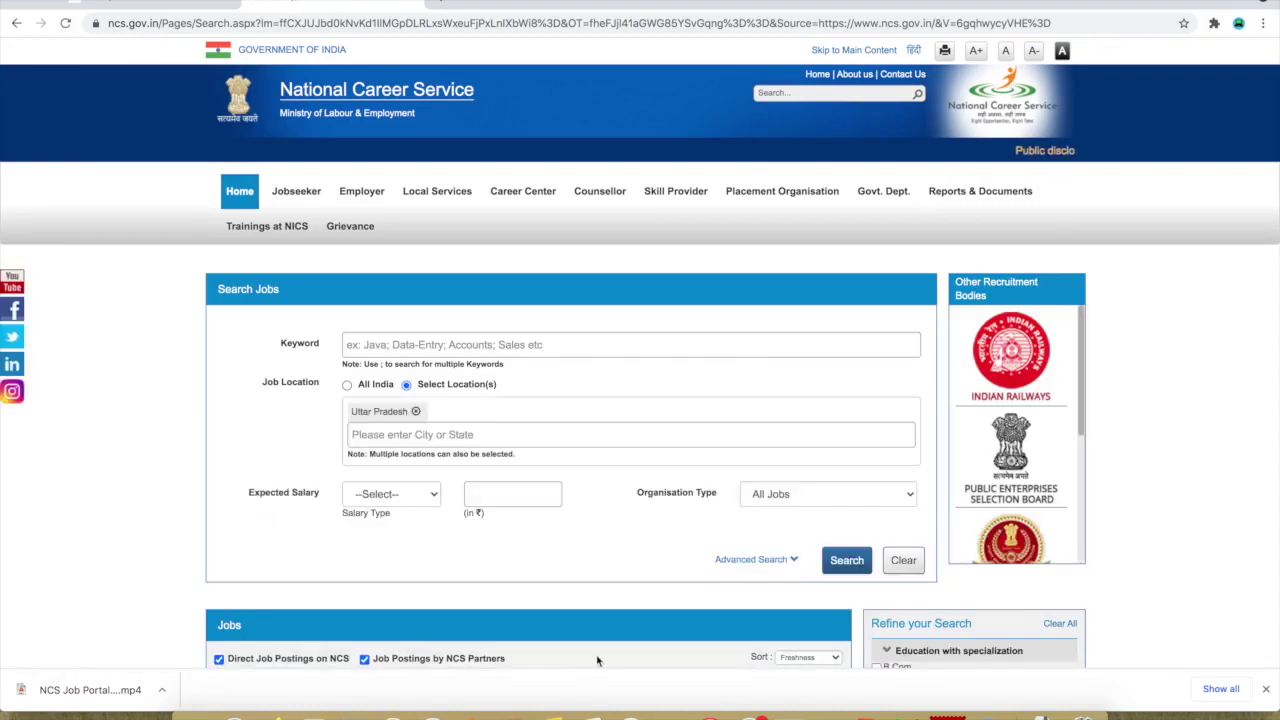
Step: Examine the filters for refining the job search, covering education, sector, organisation type, functional area, job location and job nature
{"action": "scroll", "coordinate": [597, 660], "scroll_direction": "down", "scroll_amount": 3}
{"action": "scroll", "coordinate": [674, 543], "scroll_direction": "down", "scroll_amount": 2}
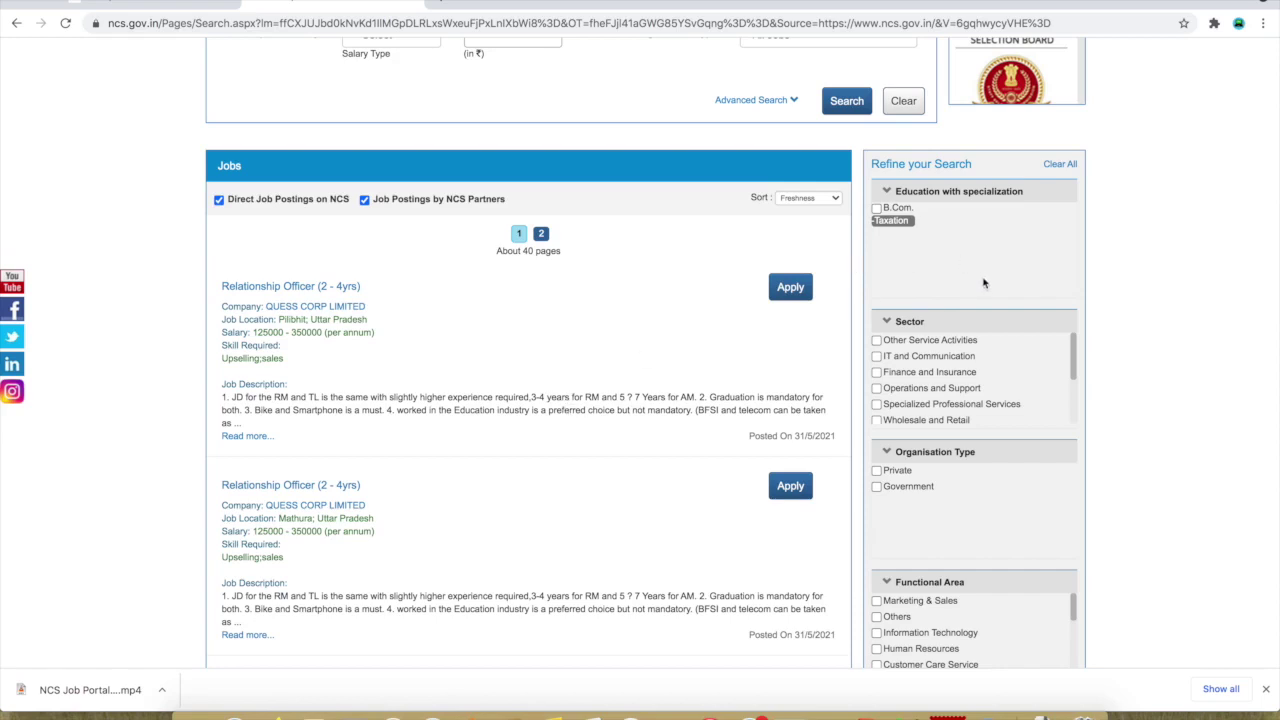
{"action": "scroll", "coordinate": [933, 401], "scroll_direction": "down", "scroll_amount": 2}
{"action": "scroll", "coordinate": [933, 401], "scroll_direction": "up", "scroll_amount": 2}
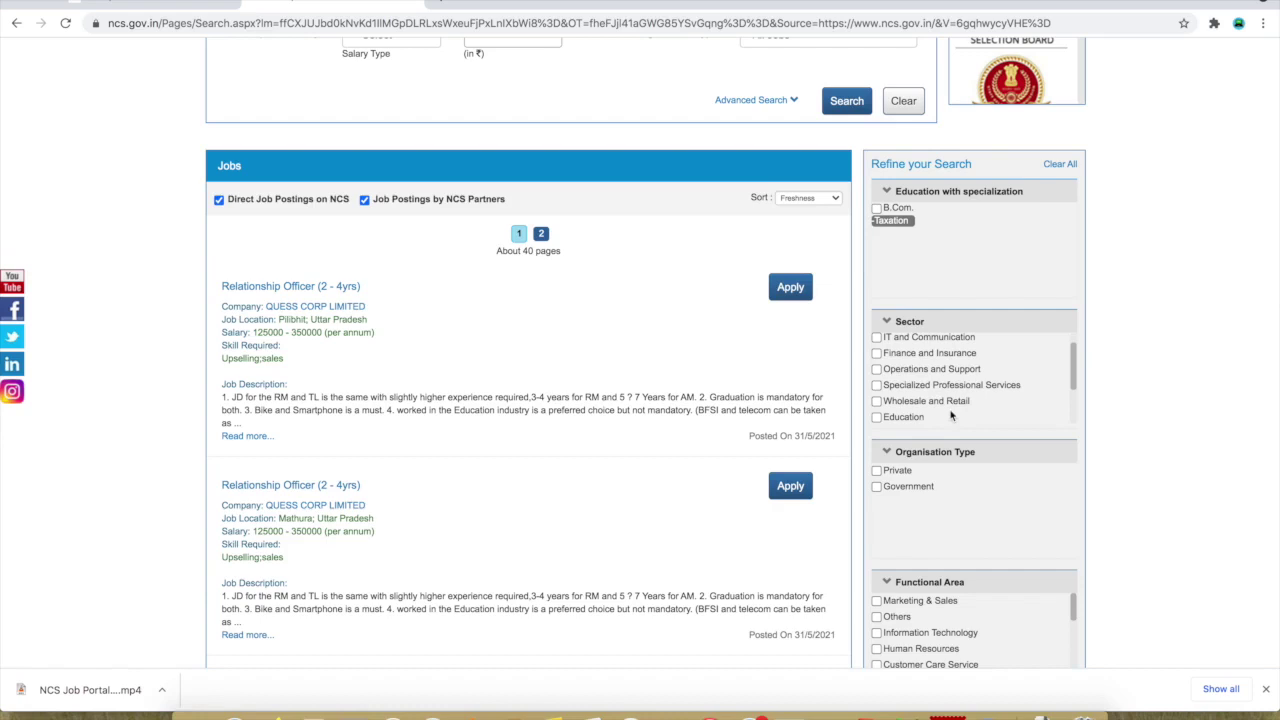
{"action": "scroll", "coordinate": [955, 425], "scroll_direction": "down", "scroll_amount": 3}
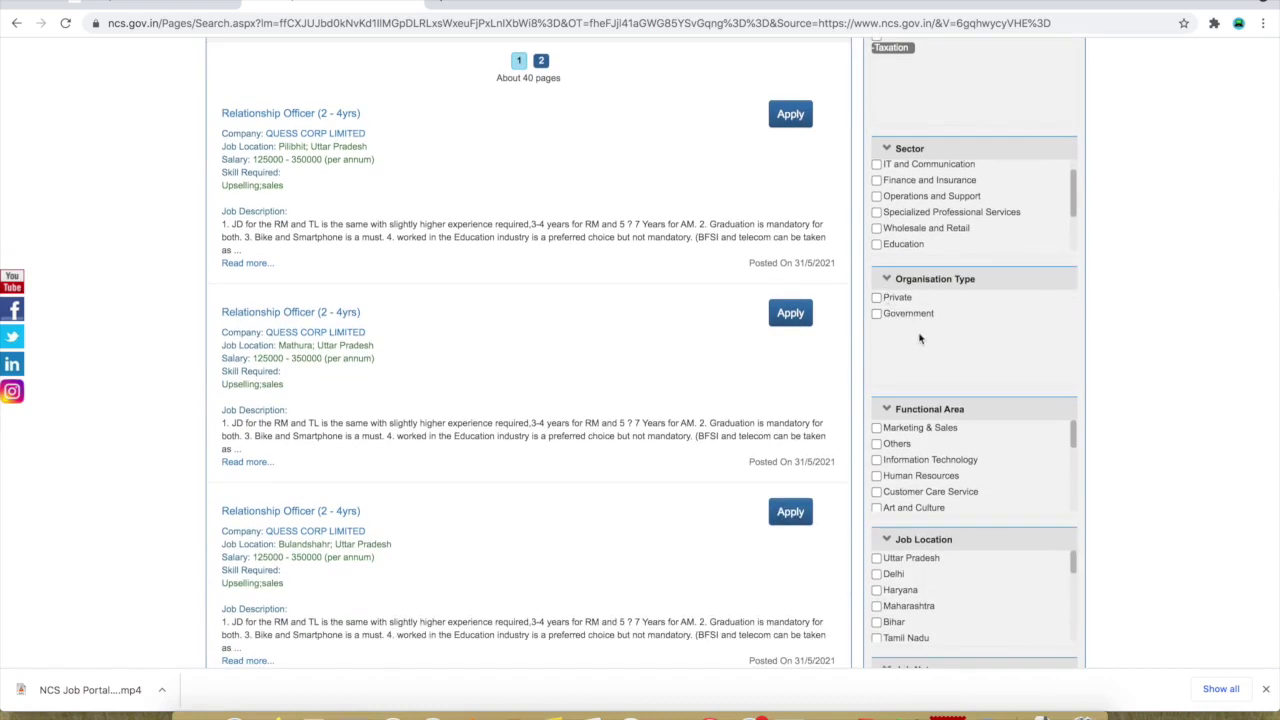
{"action": "scroll", "coordinate": [920, 338], "scroll_direction": "down", "scroll_amount": 3}
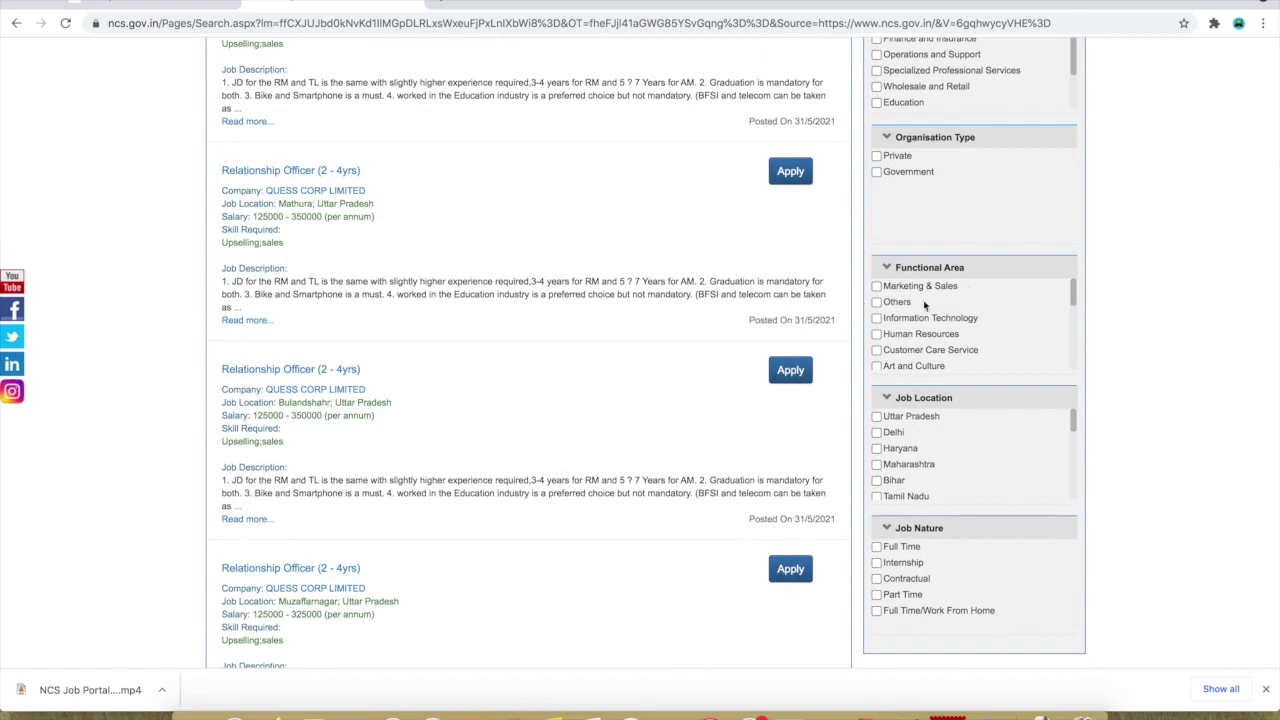
{"action": "scroll", "coordinate": [916, 347], "scroll_direction": "down", "scroll_amount": 10}
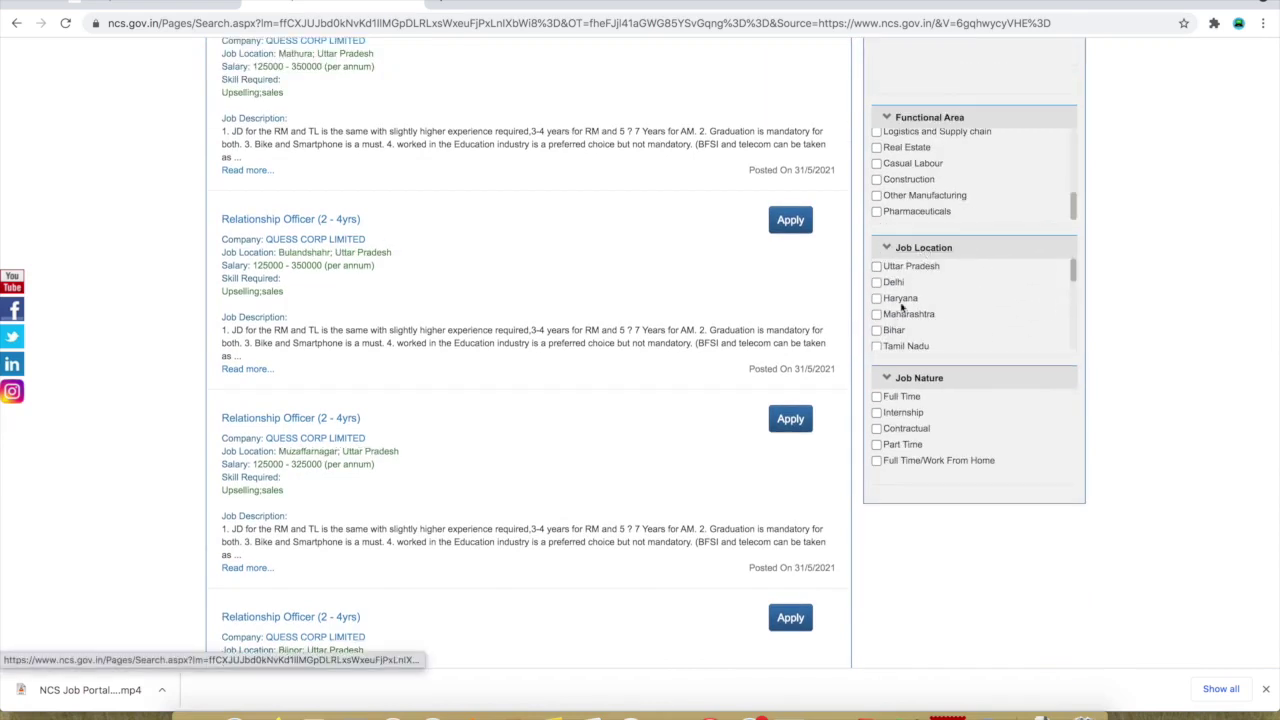
{"action": "scroll", "coordinate": [927, 348], "scroll_direction": "down", "scroll_amount": 3}
{"action": "scroll", "coordinate": [927, 348], "scroll_direction": "down", "scroll_amount": 3}
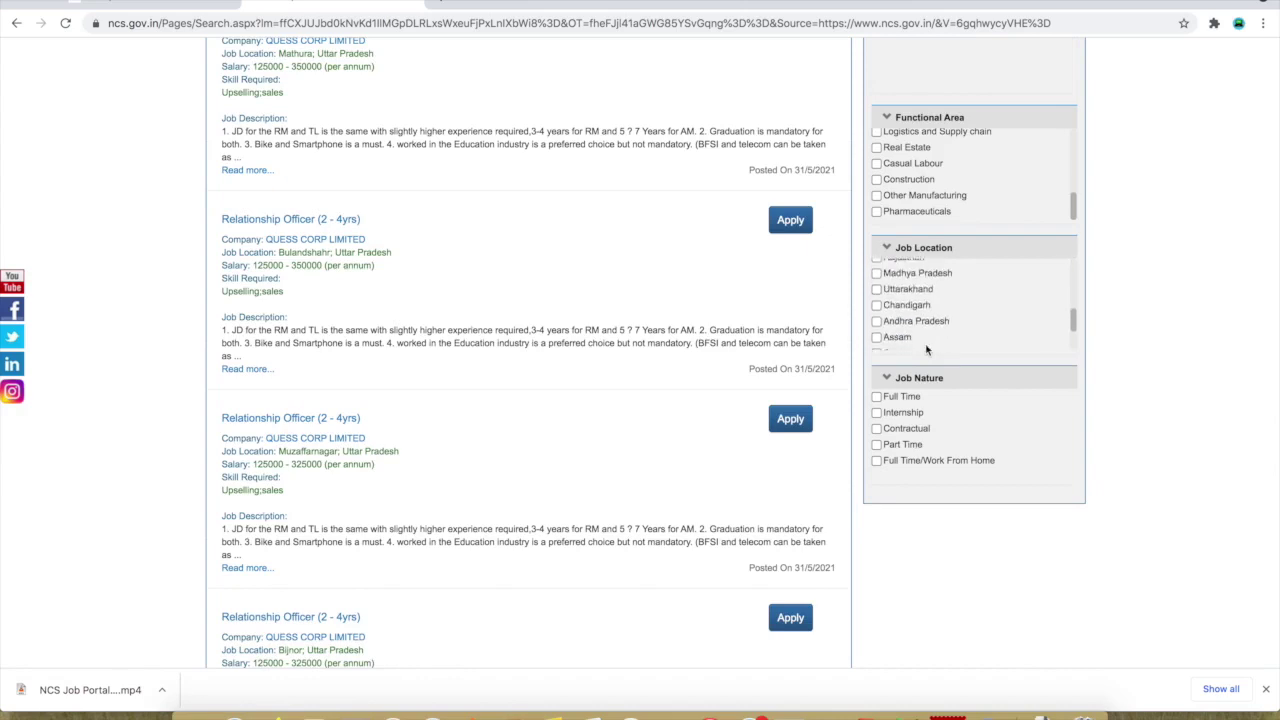
{"action": "scroll", "coordinate": [981, 384], "scroll_direction": "down", "scroll_amount": 2}
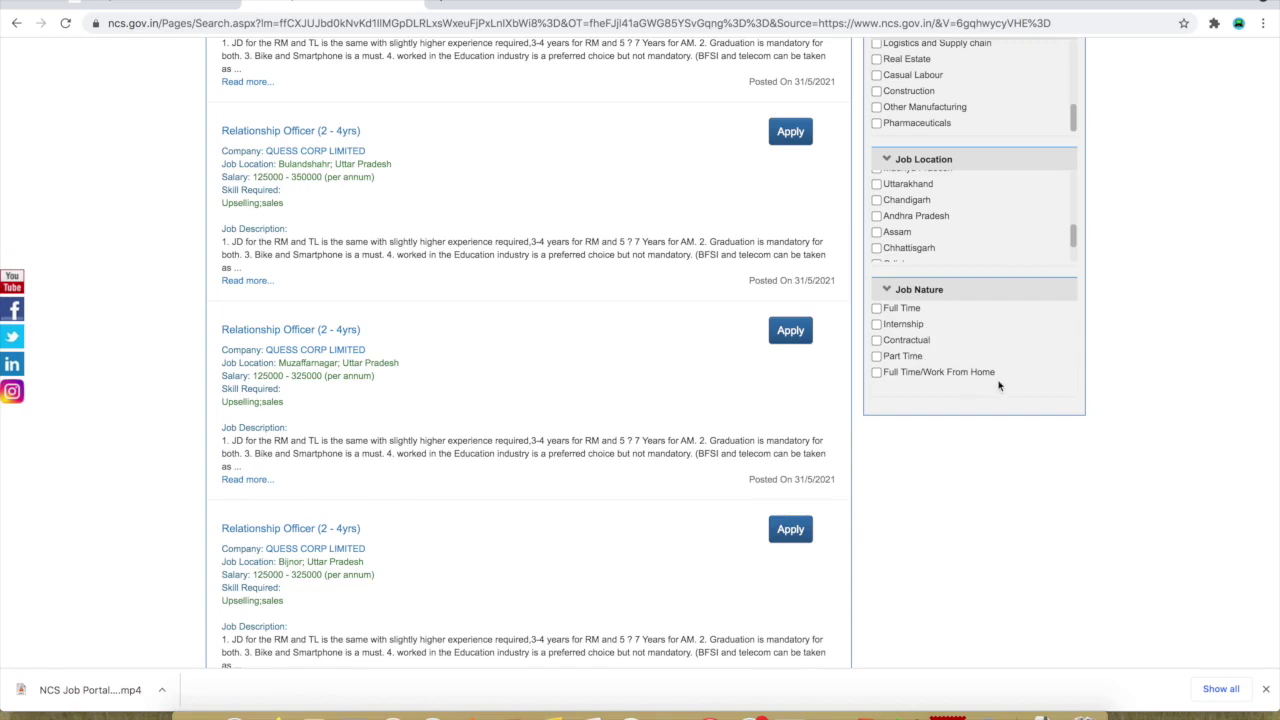
{"action": "left_click_drag", "start_coordinate": [993, 377], "coordinate": [886, 383]}
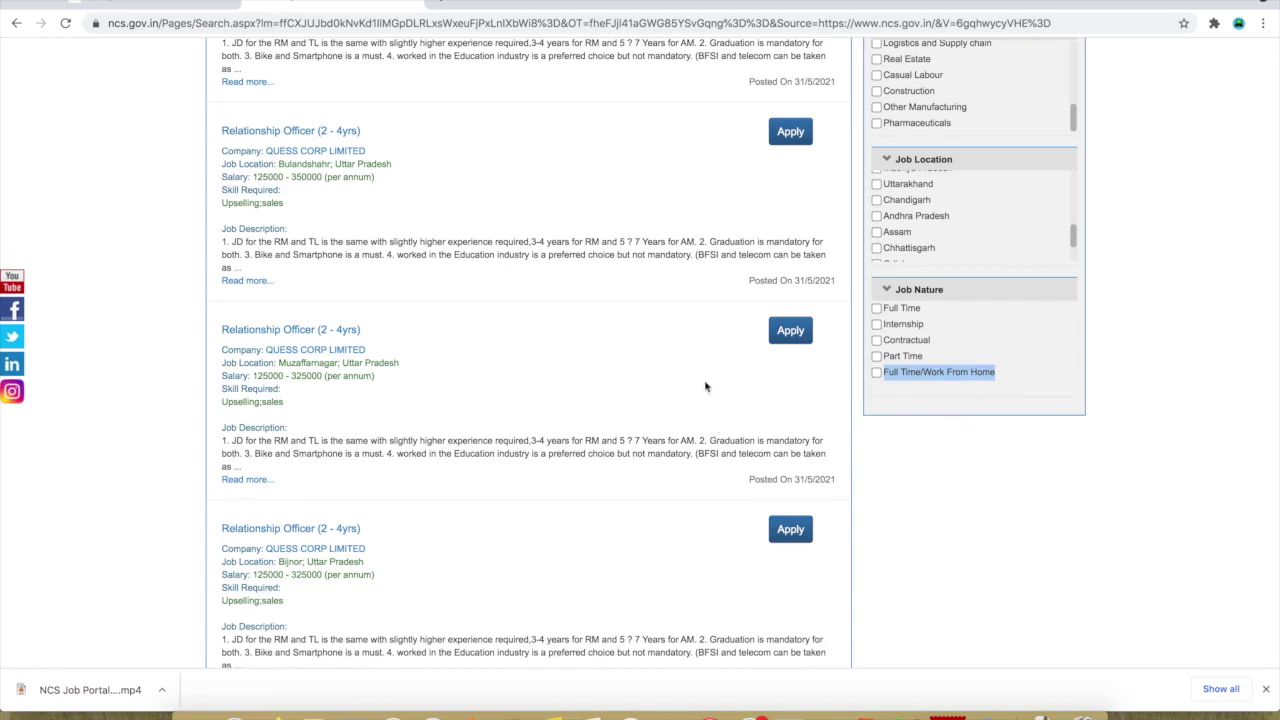
Step: Add Maharashtra as a second job location alongside Uttar Pradesh in the job search form
{"action": "scroll", "coordinate": [710, 395], "scroll_direction": "up", "scroll_amount": 15}
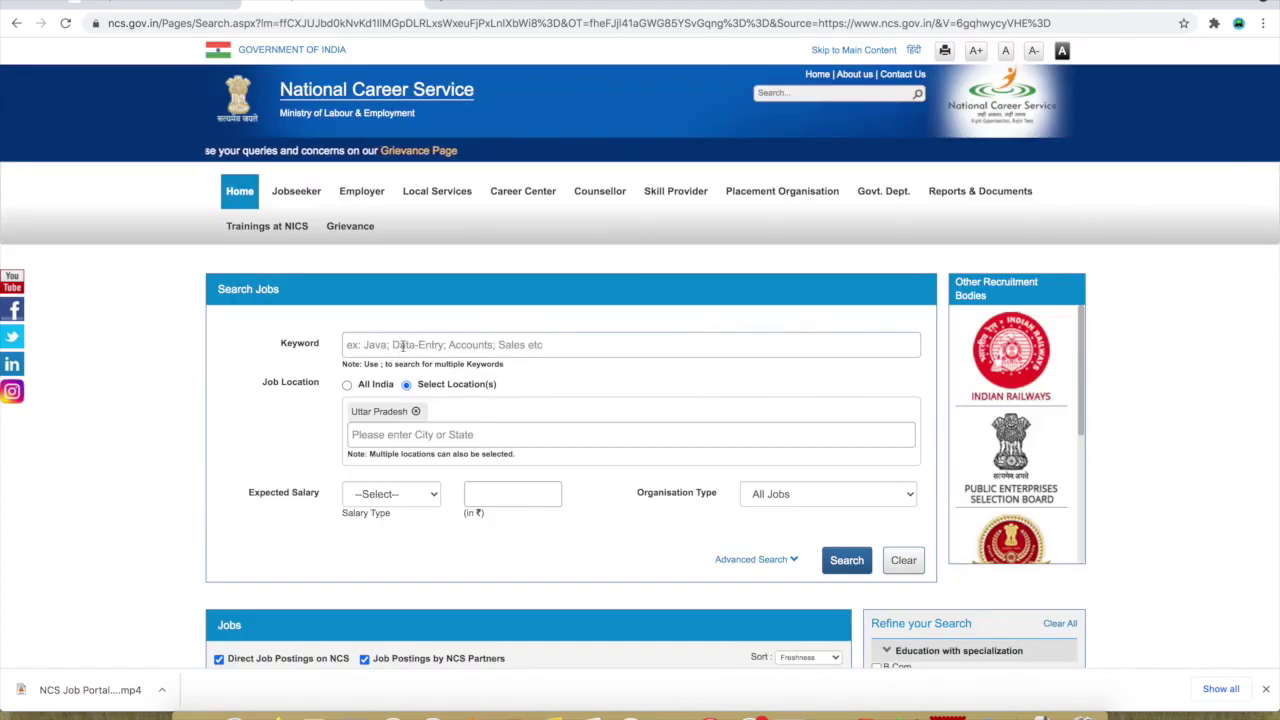
{"action": "scroll", "coordinate": [540, 343], "scroll_direction": "down", "scroll_amount": 1}
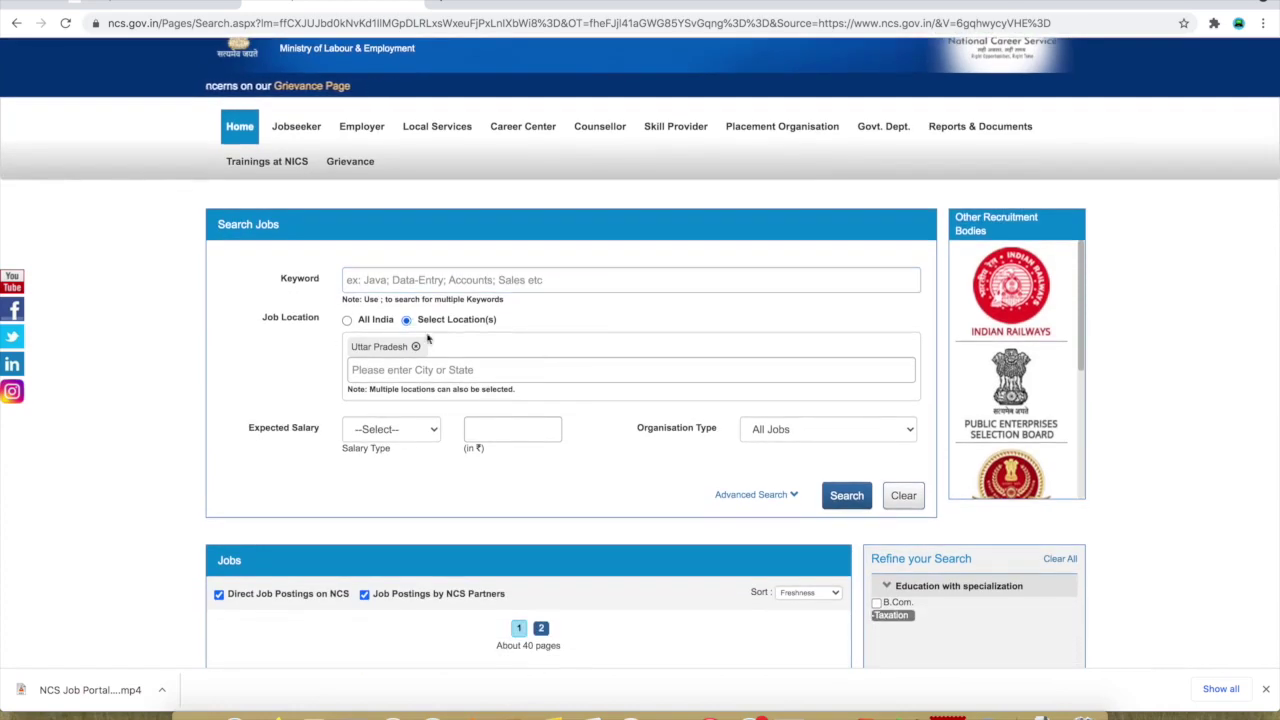
{"action": "scroll", "coordinate": [420, 326], "scroll_direction": "down", "scroll_amount": 1}
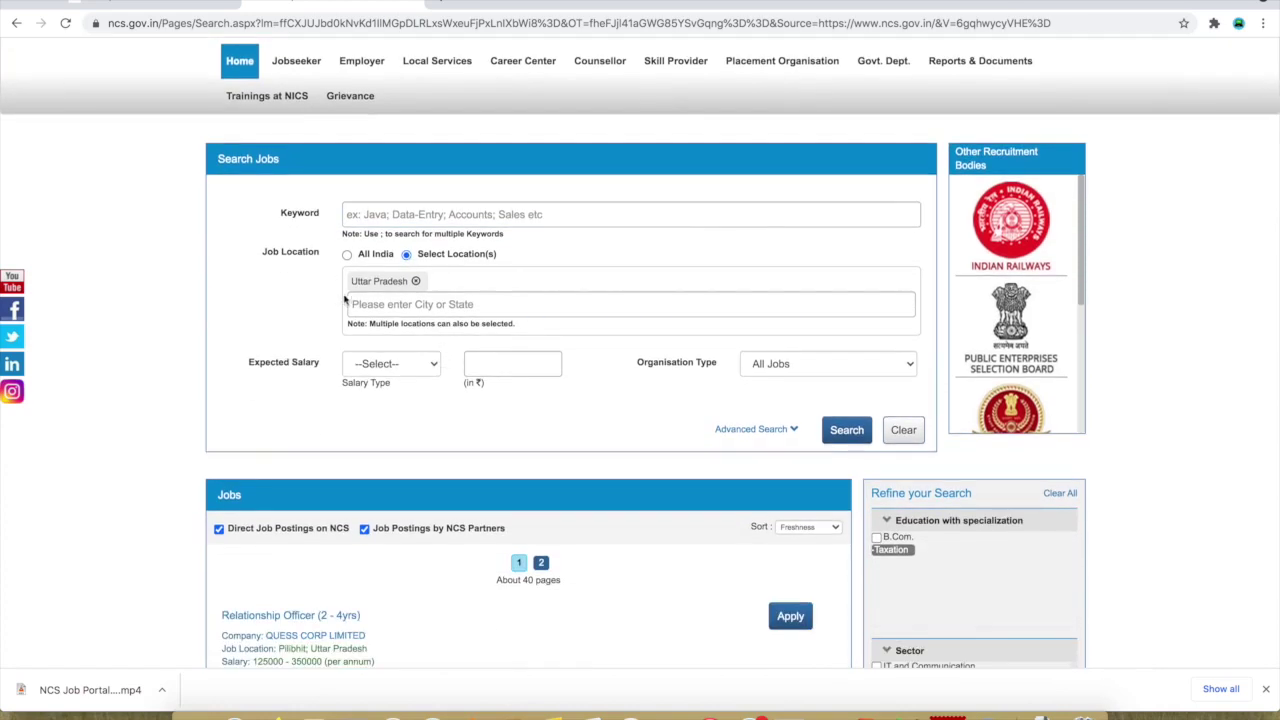
{"action": "left_click", "coordinate": [462, 304]}
{"action": "type", "text": "ma"}
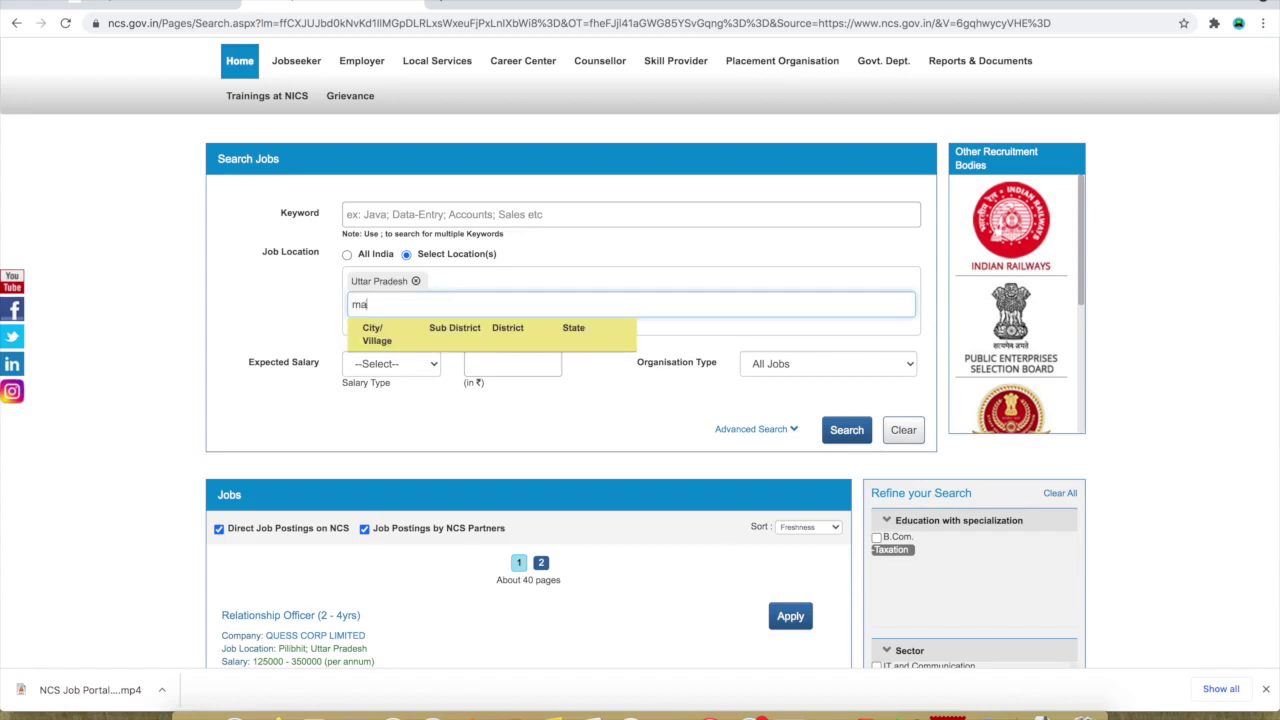
{"action": "type", "text": "hra"}
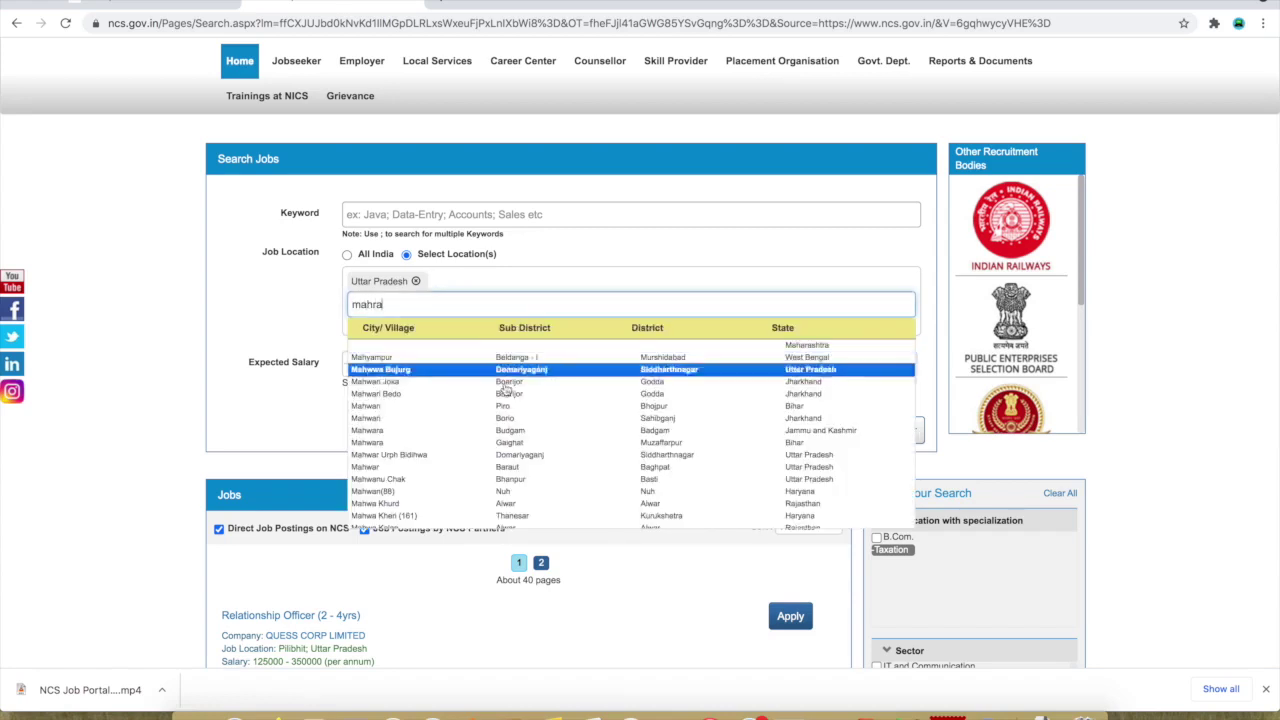
{"action": "left_click", "coordinate": [390, 484]}
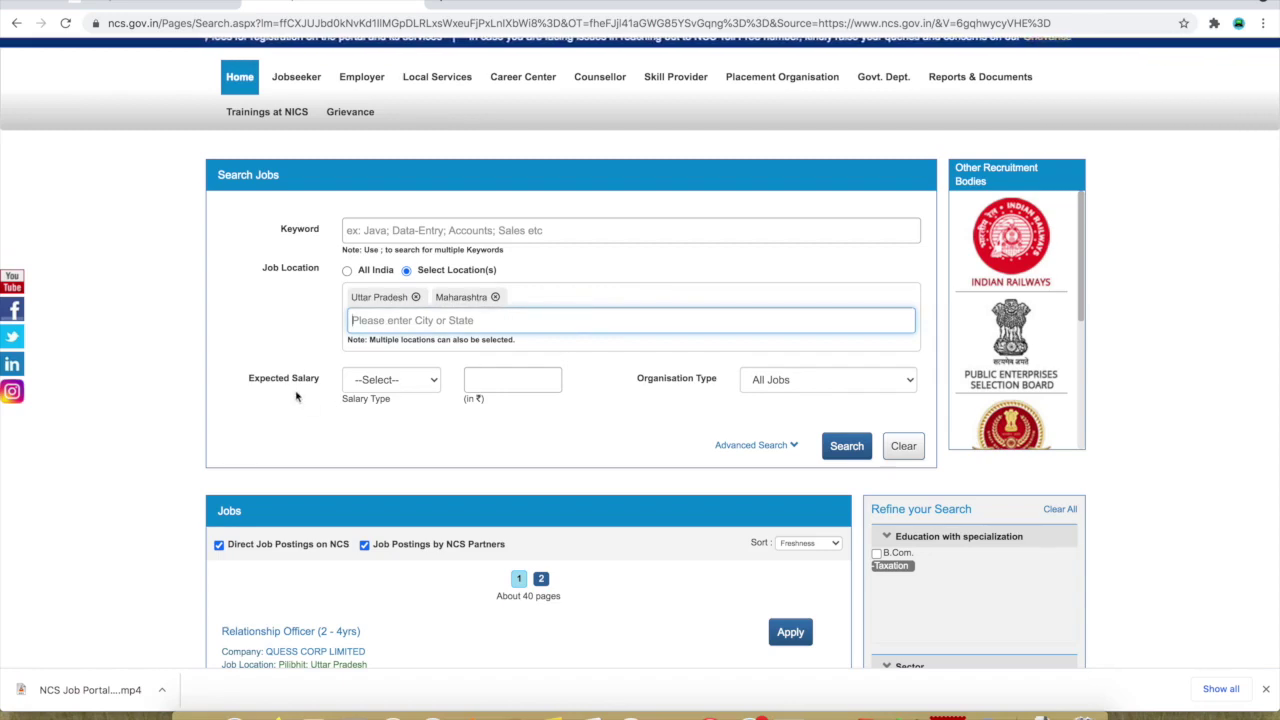
Step: Examine the expected salary type and amount fields and the organisation type options in the job search form
{"action": "left_click", "coordinate": [400, 380]}
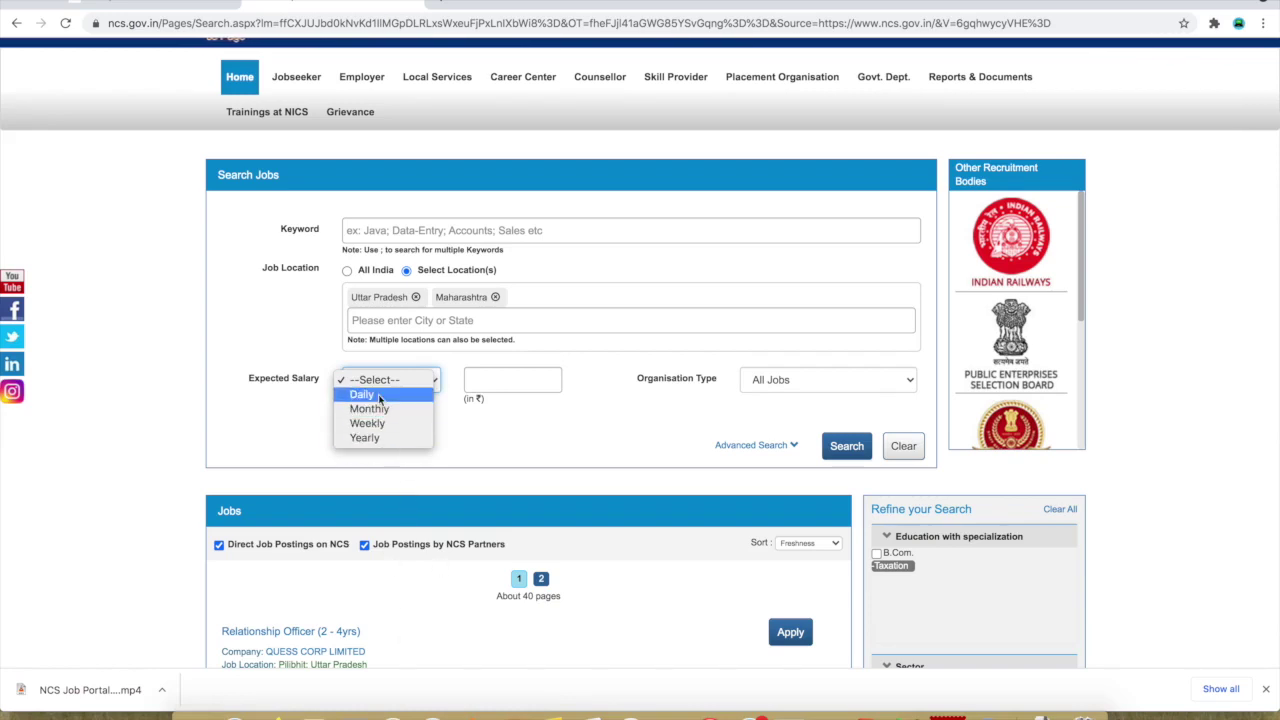
{"action": "left_click", "coordinate": [476, 457]}
{"action": "left_click", "coordinate": [513, 378]}
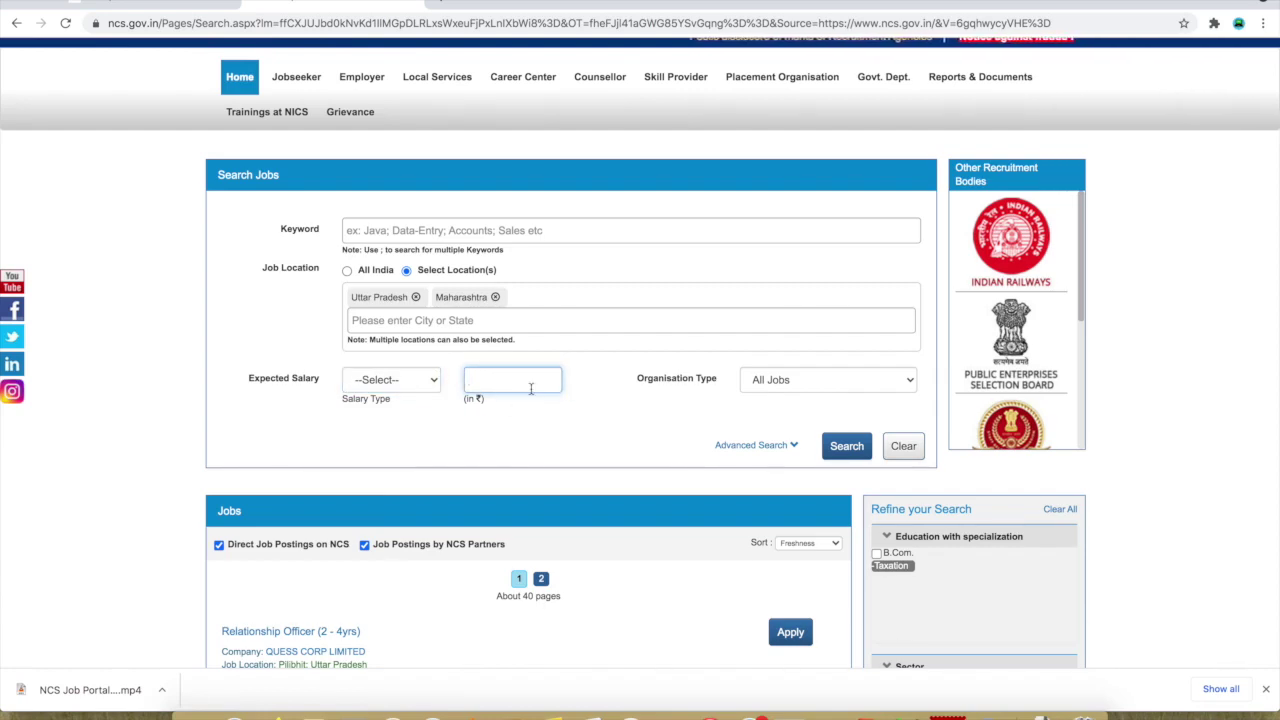
{"action": "left_click", "coordinate": [770, 385]}
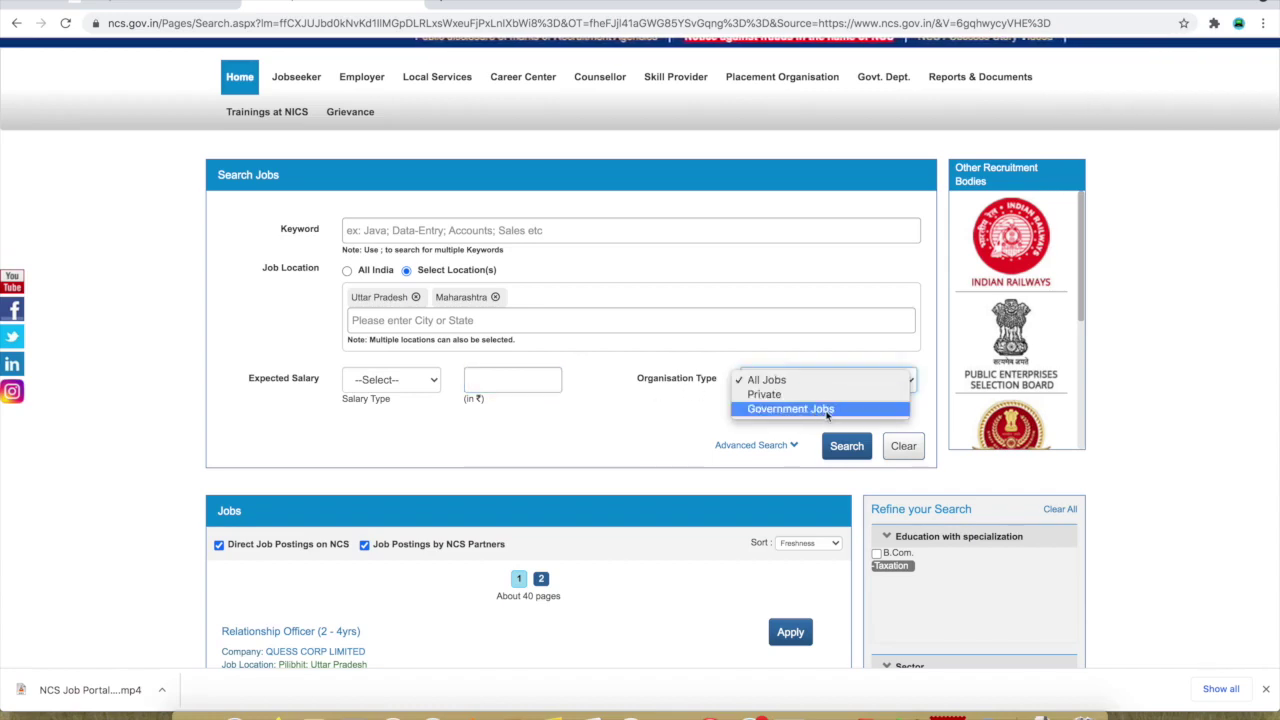
{"action": "left_click", "coordinate": [580, 439]}
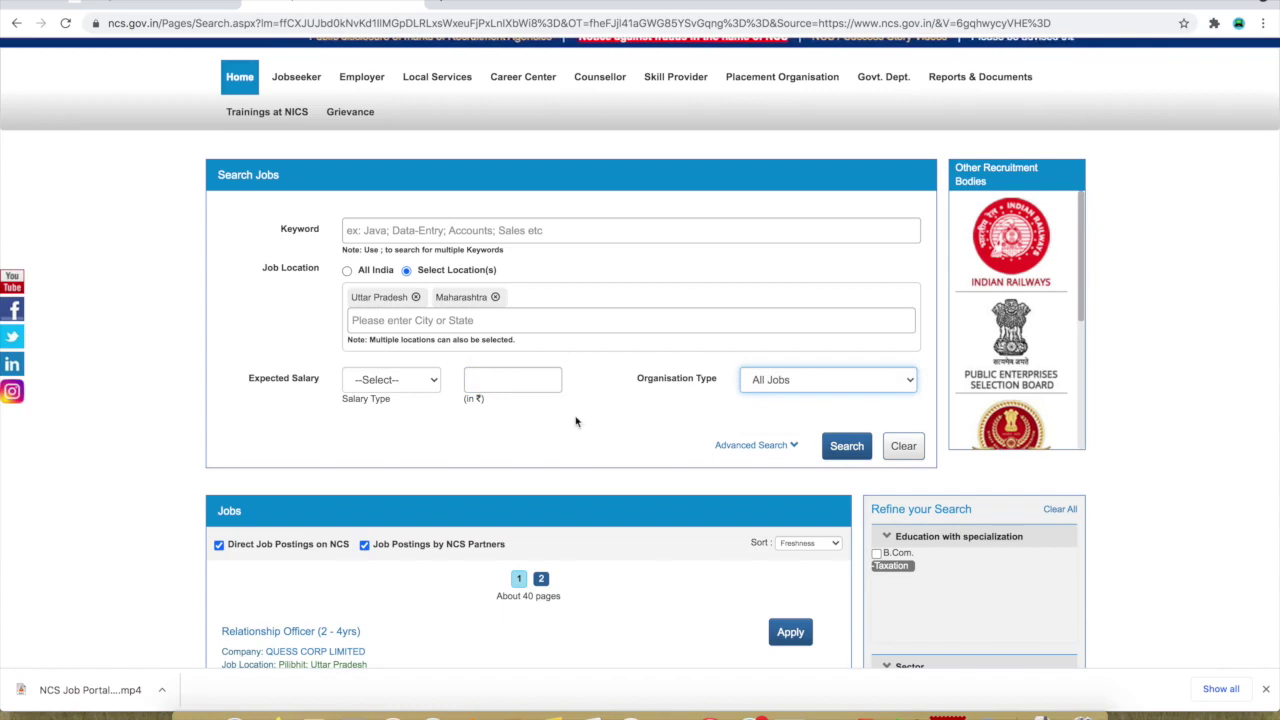
Step: Expand the advanced search and examine its criteria, including the range of total work experience options
{"action": "left_click", "coordinate": [766, 446]}
{"action": "scroll", "coordinate": [766, 449], "scroll_direction": "down", "scroll_amount": 4}
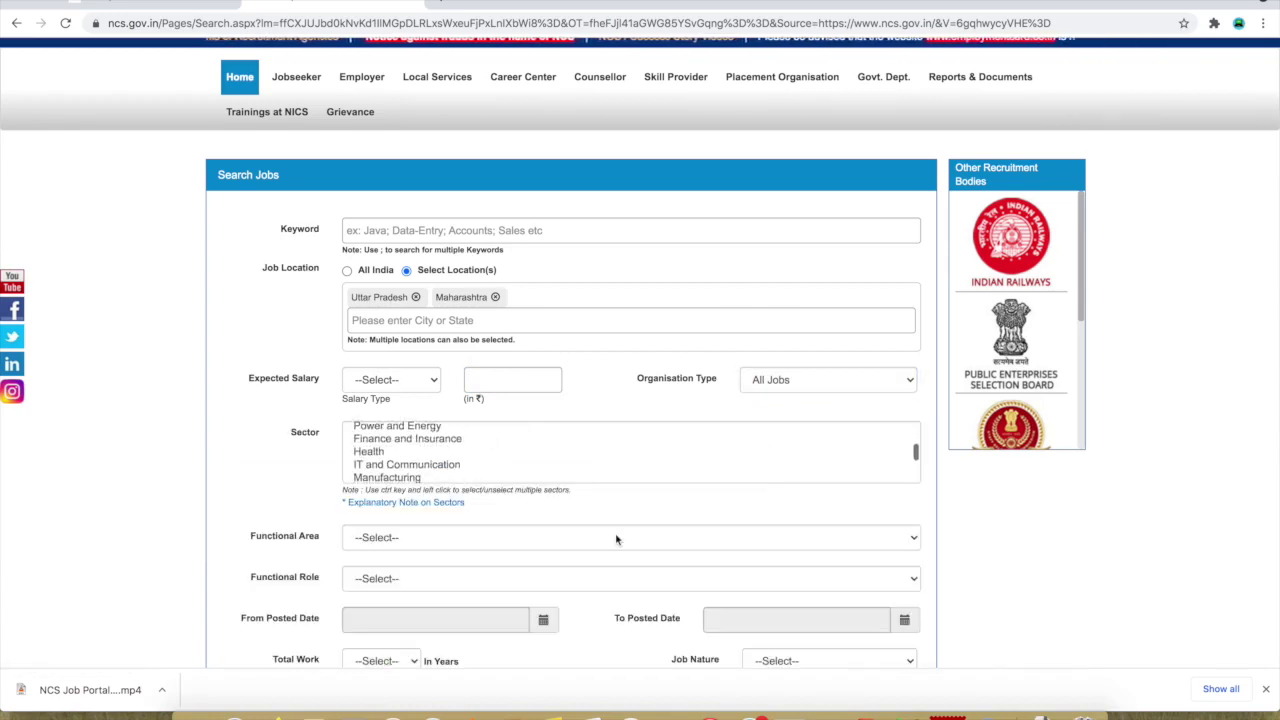
{"action": "scroll", "coordinate": [614, 537], "scroll_direction": "down", "scroll_amount": 2}
{"action": "scroll", "coordinate": [491, 560], "scroll_direction": "down", "scroll_amount": 2}
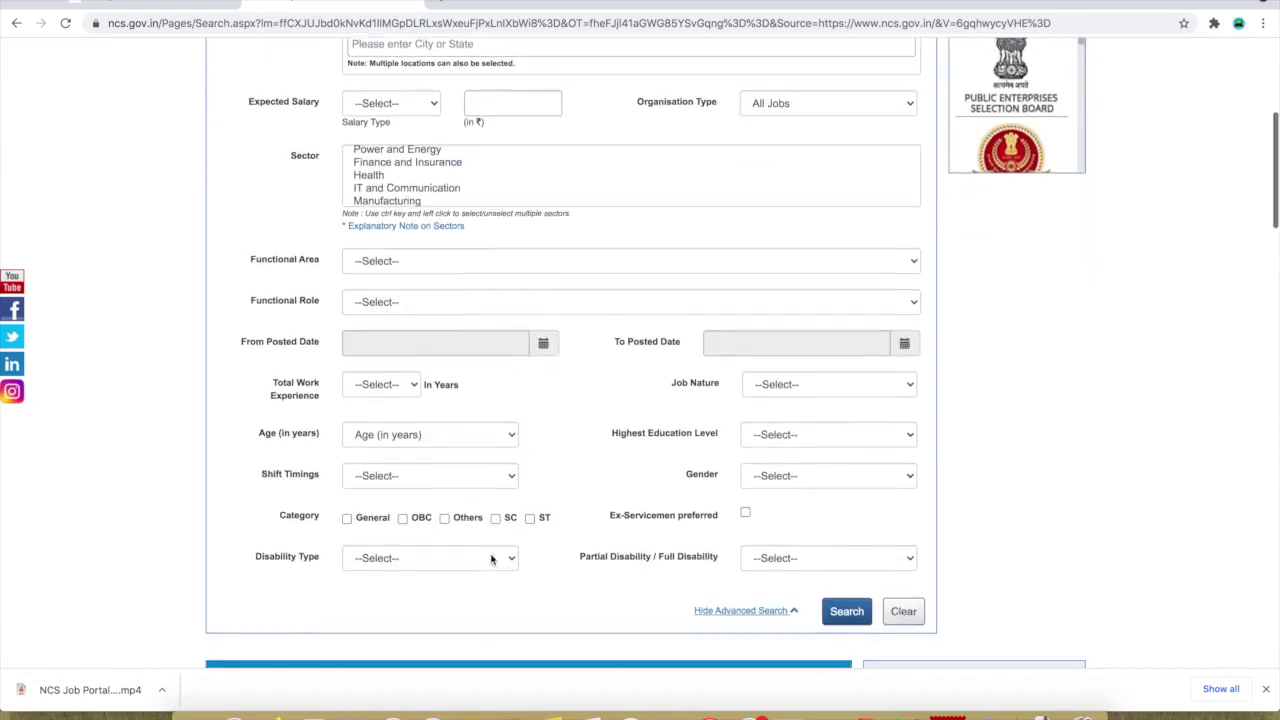
{"action": "scroll", "coordinate": [843, 518], "scroll_direction": "down", "scroll_amount": 3}
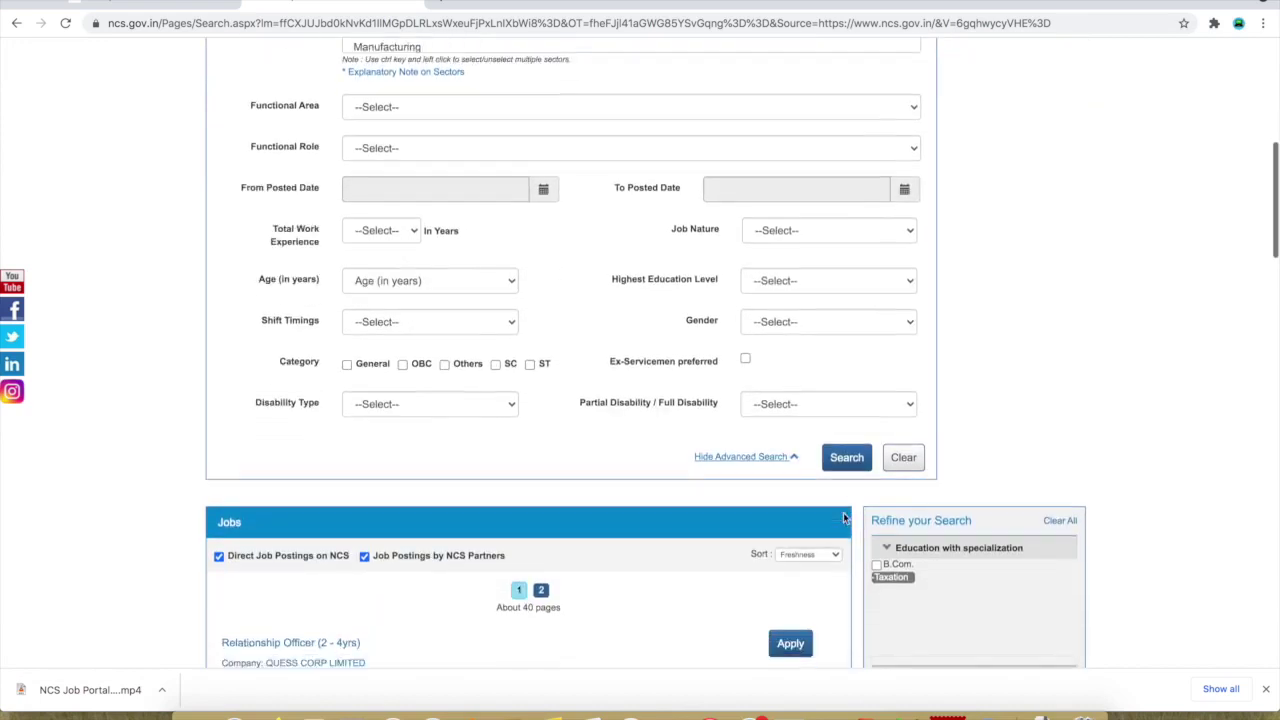
{"action": "scroll", "coordinate": [985, 590], "scroll_direction": "up", "scroll_amount": 1}
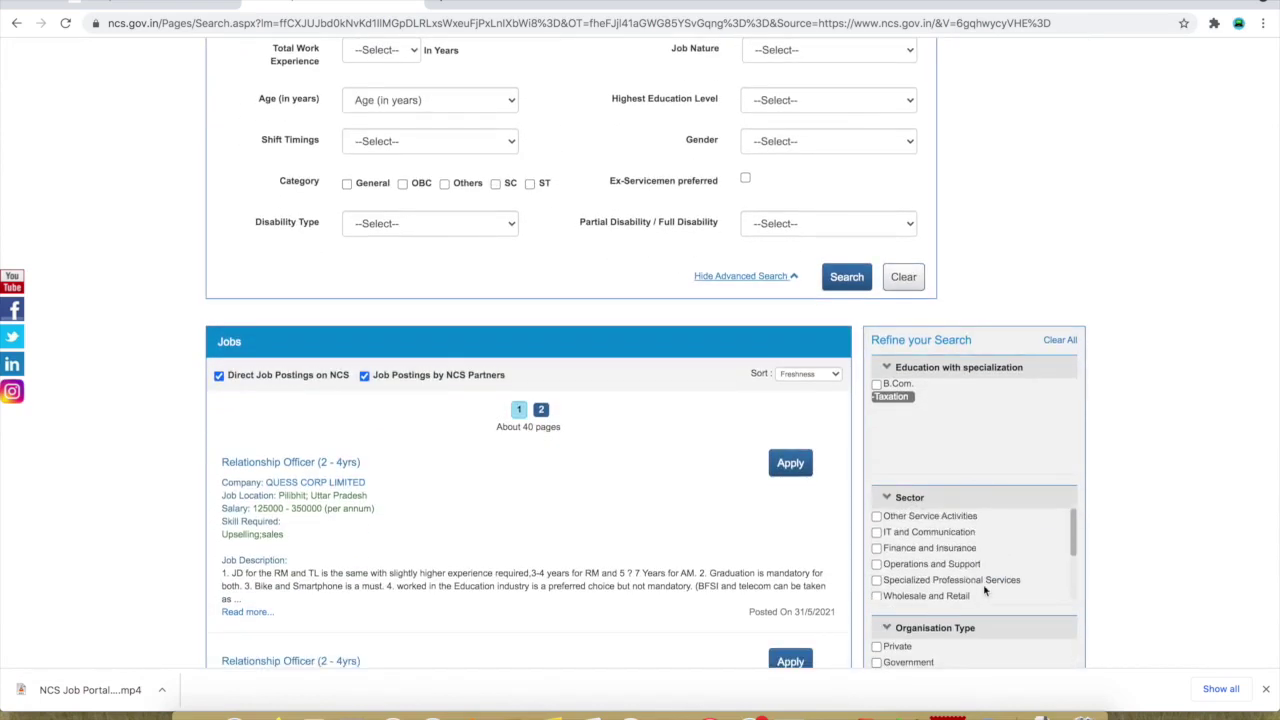
{"action": "scroll", "coordinate": [660, 570], "scroll_direction": "up", "scroll_amount": 4}
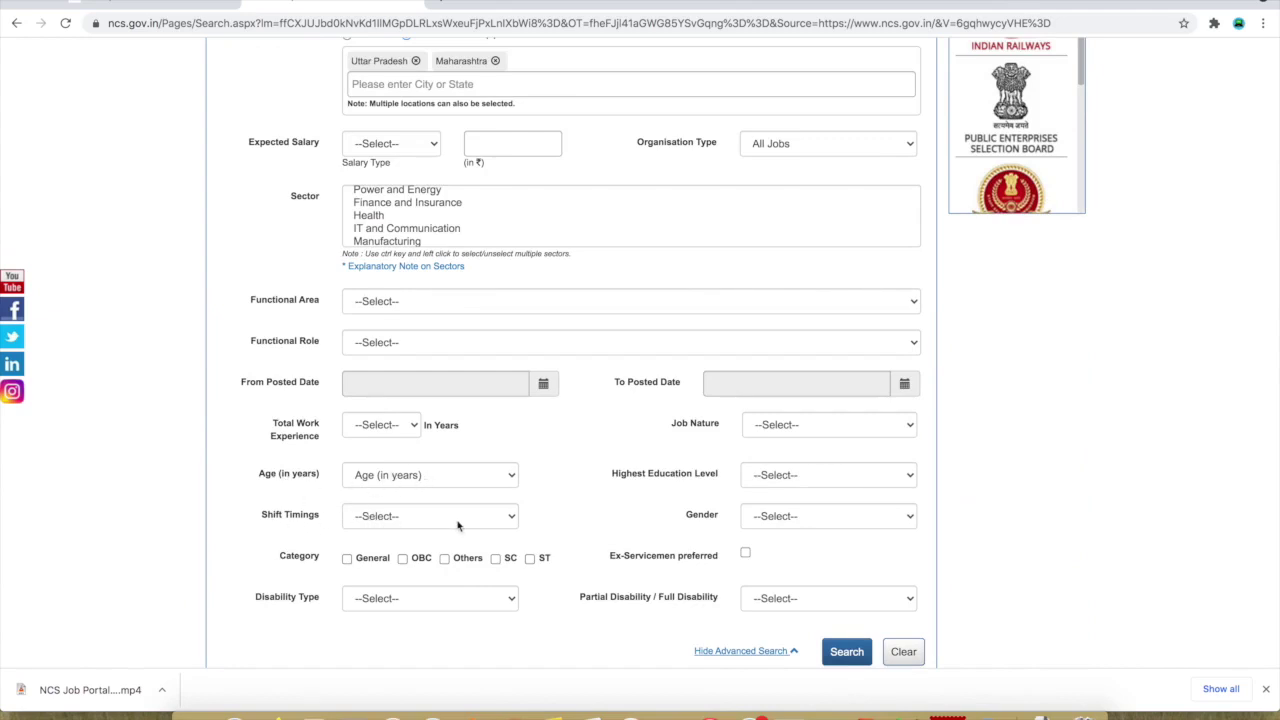
{"action": "left_click", "coordinate": [409, 427]}
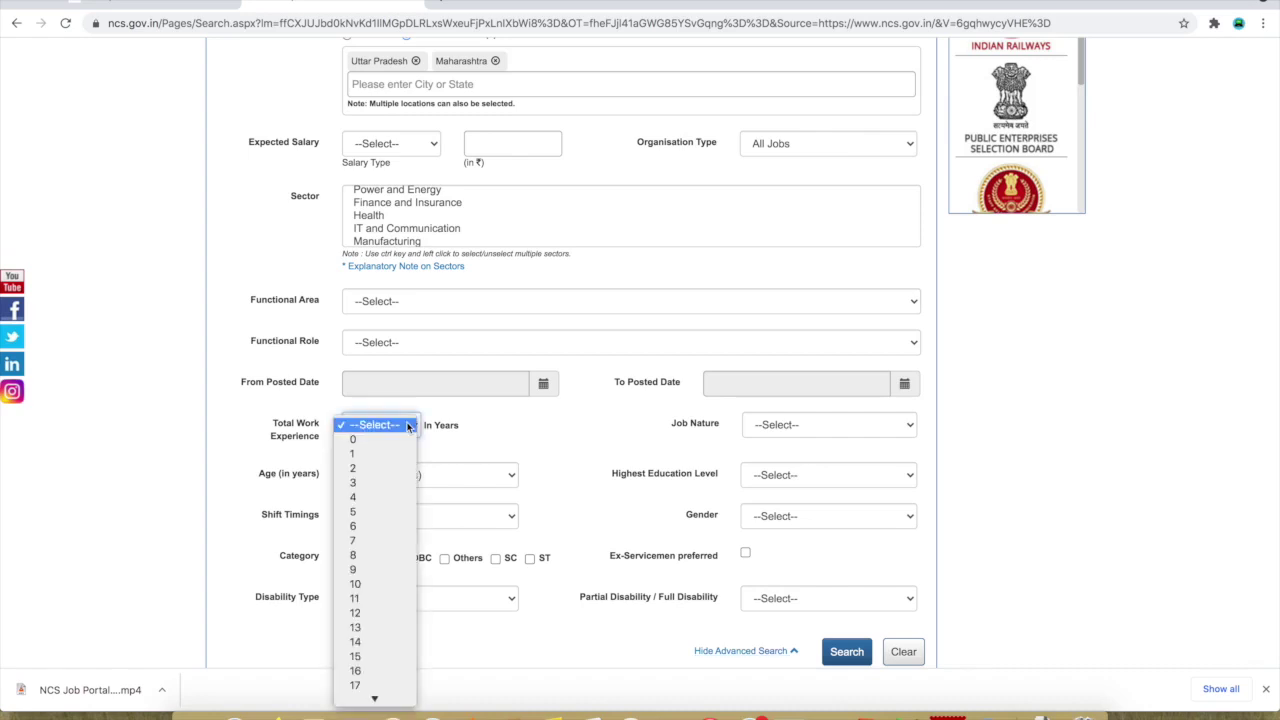
{"action": "scroll", "coordinate": [376, 569], "scroll_direction": "down", "scroll_amount": 10}
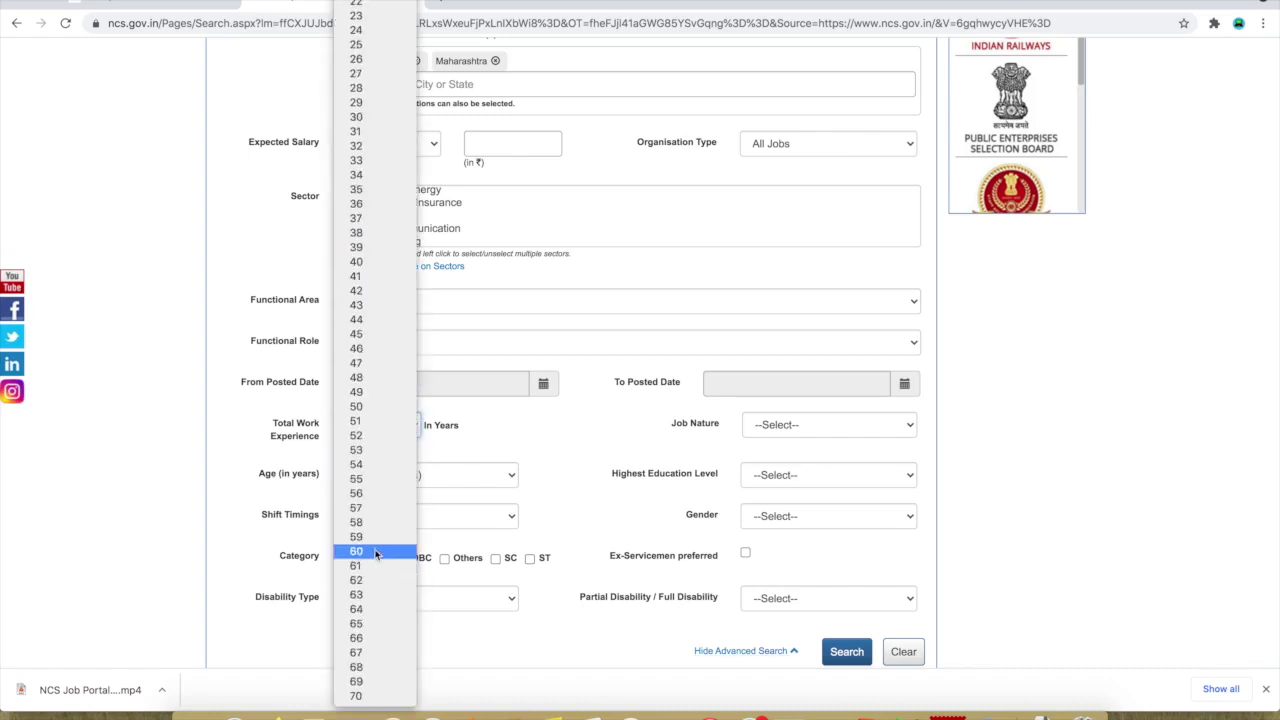
{"action": "scroll", "coordinate": [376, 490], "scroll_direction": "up", "scroll_amount": 5}
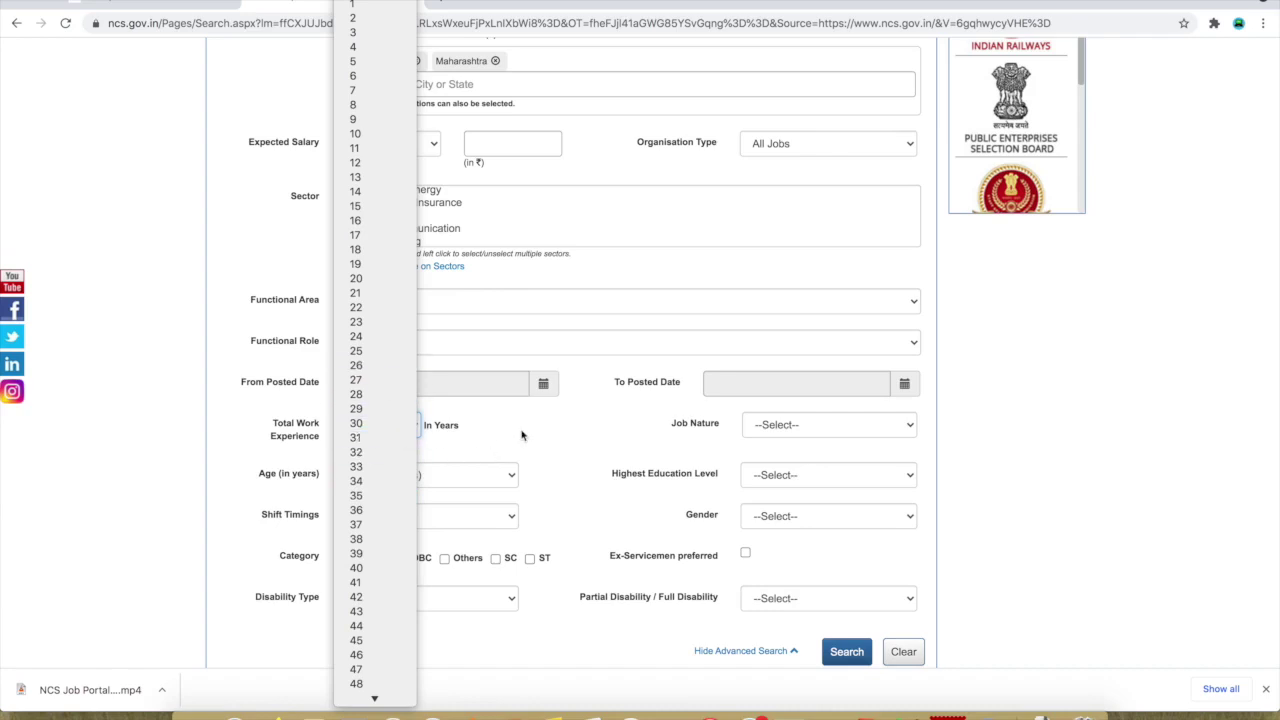
{"action": "left_click", "coordinate": [521, 435]}
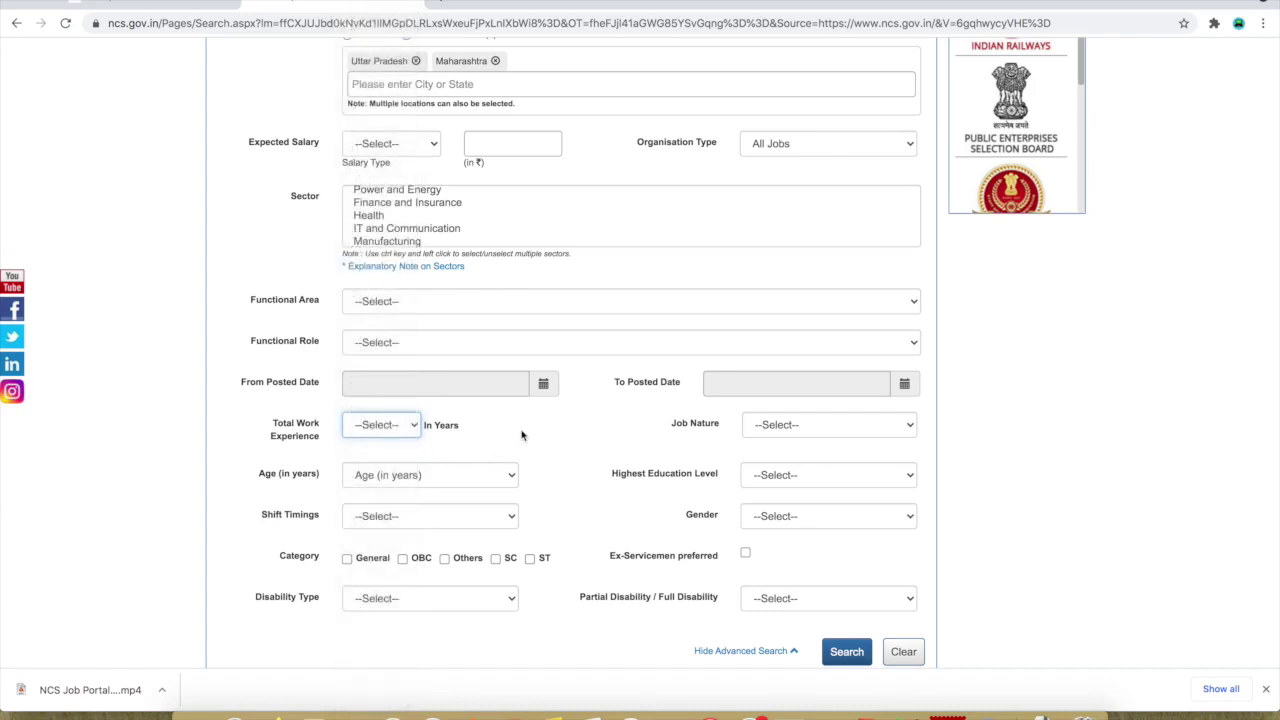
Step: Return to the portal's home page and start a new user registration as a Jobseeker
{"action": "scroll", "coordinate": [521, 435], "scroll_direction": "up", "scroll_amount": 4}
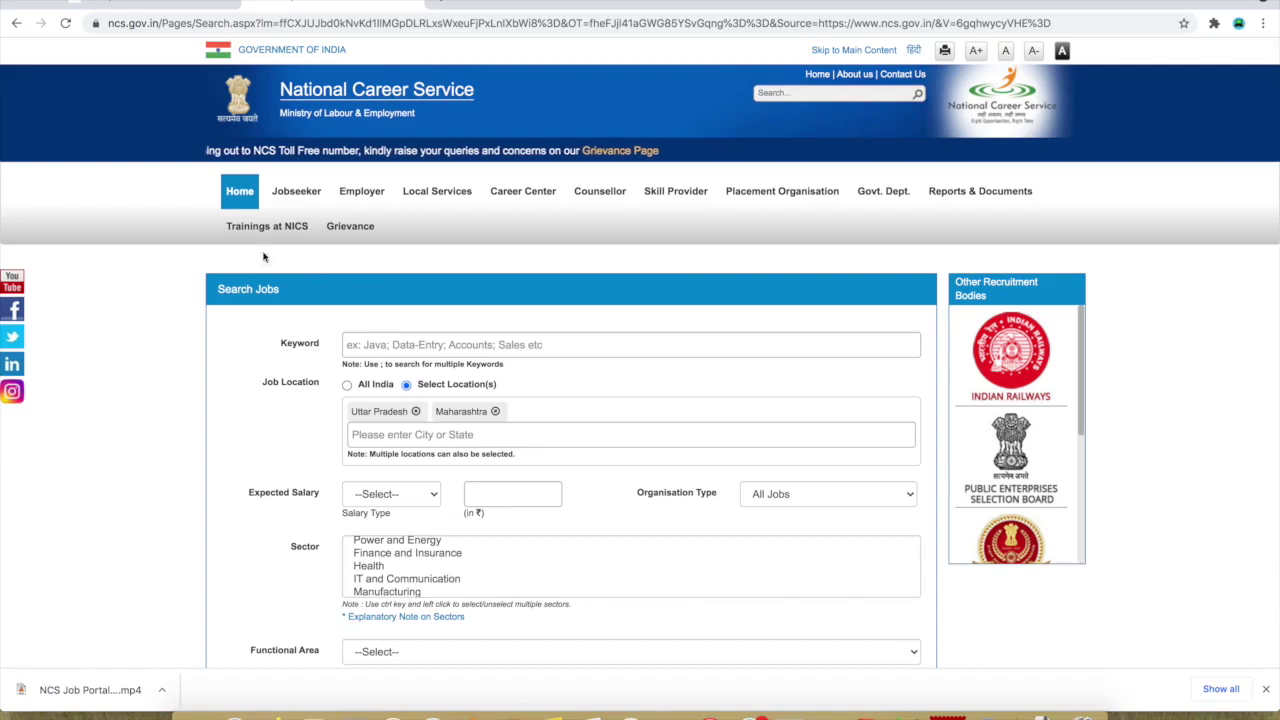
{"action": "left_click", "coordinate": [233, 199]}
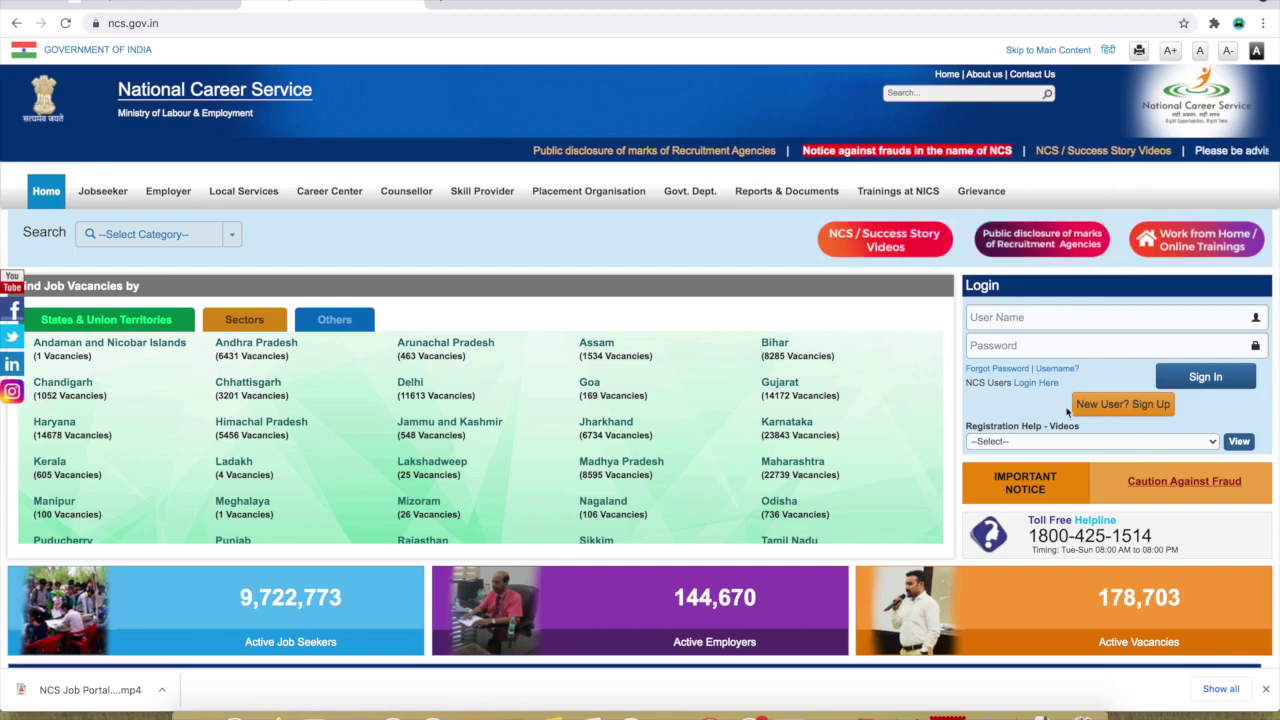
{"action": "left_click", "coordinate": [1135, 416]}
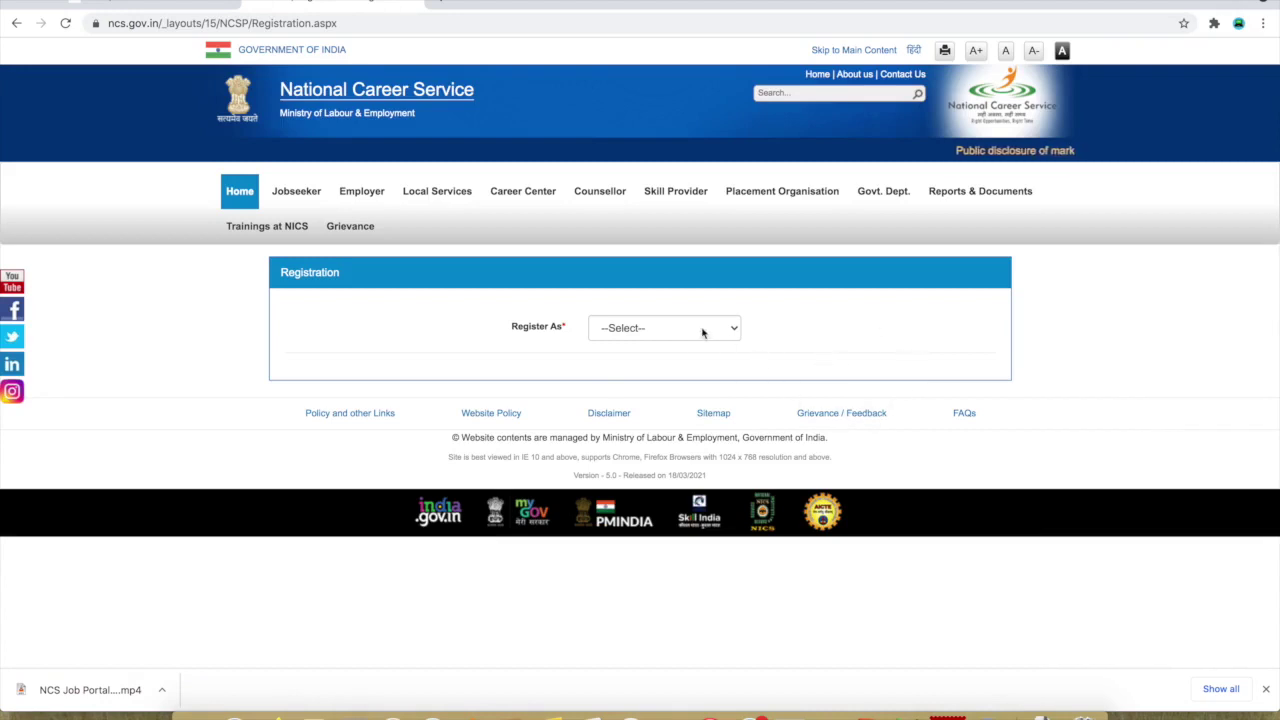
{"action": "left_click", "coordinate": [655, 333]}
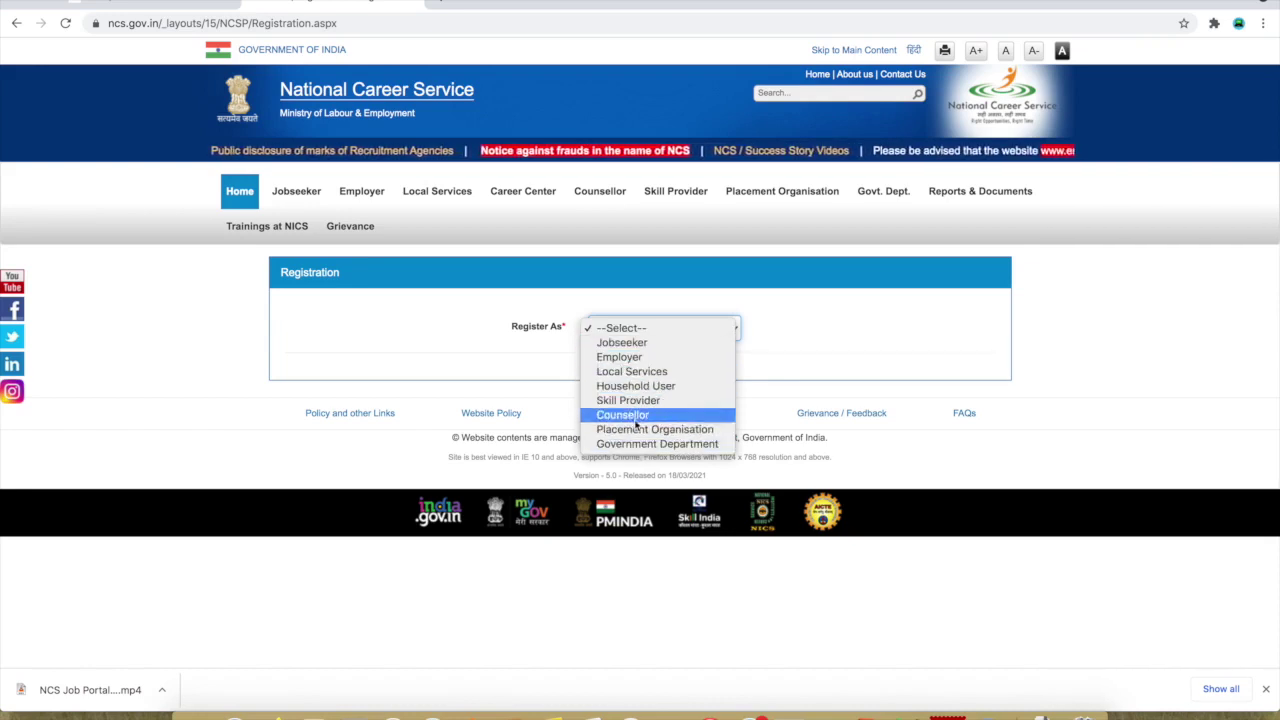
{"action": "left_click", "coordinate": [640, 347]}
Step: Examine the fields of the jobseeker registration form, from the name and identification details down to the security code
{"action": "scroll", "coordinate": [640, 347], "scroll_direction": "down", "scroll_amount": 5}
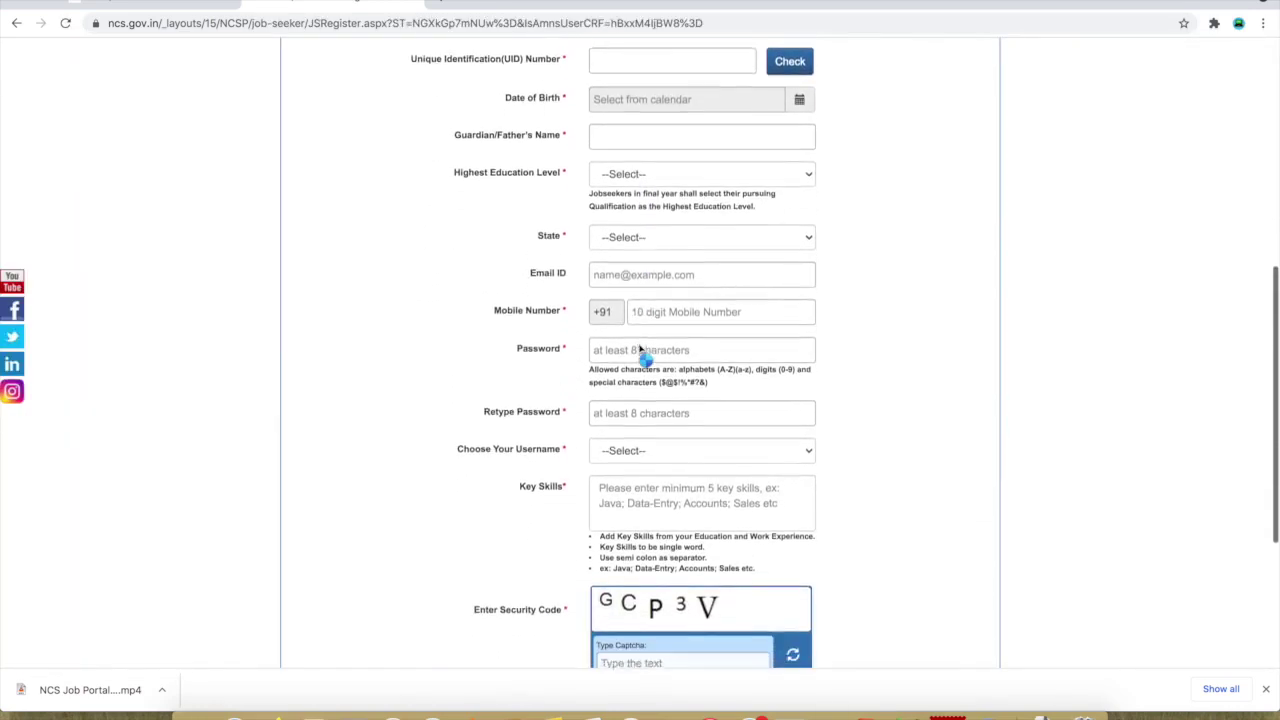
{"action": "scroll", "coordinate": [640, 350], "scroll_direction": "down", "scroll_amount": 2}
{"action": "scroll", "coordinate": [640, 350], "scroll_direction": "up", "scroll_amount": 5}
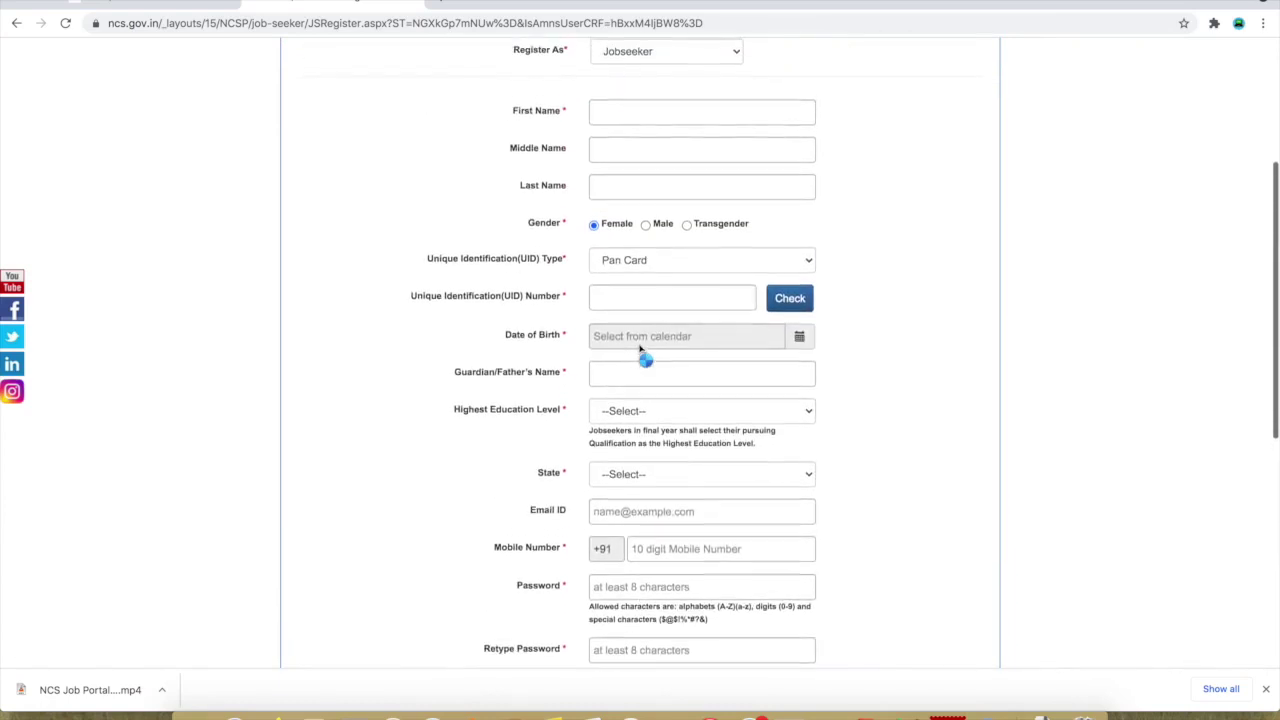
{"action": "scroll", "coordinate": [640, 350], "scroll_direction": "up", "scroll_amount": 3}
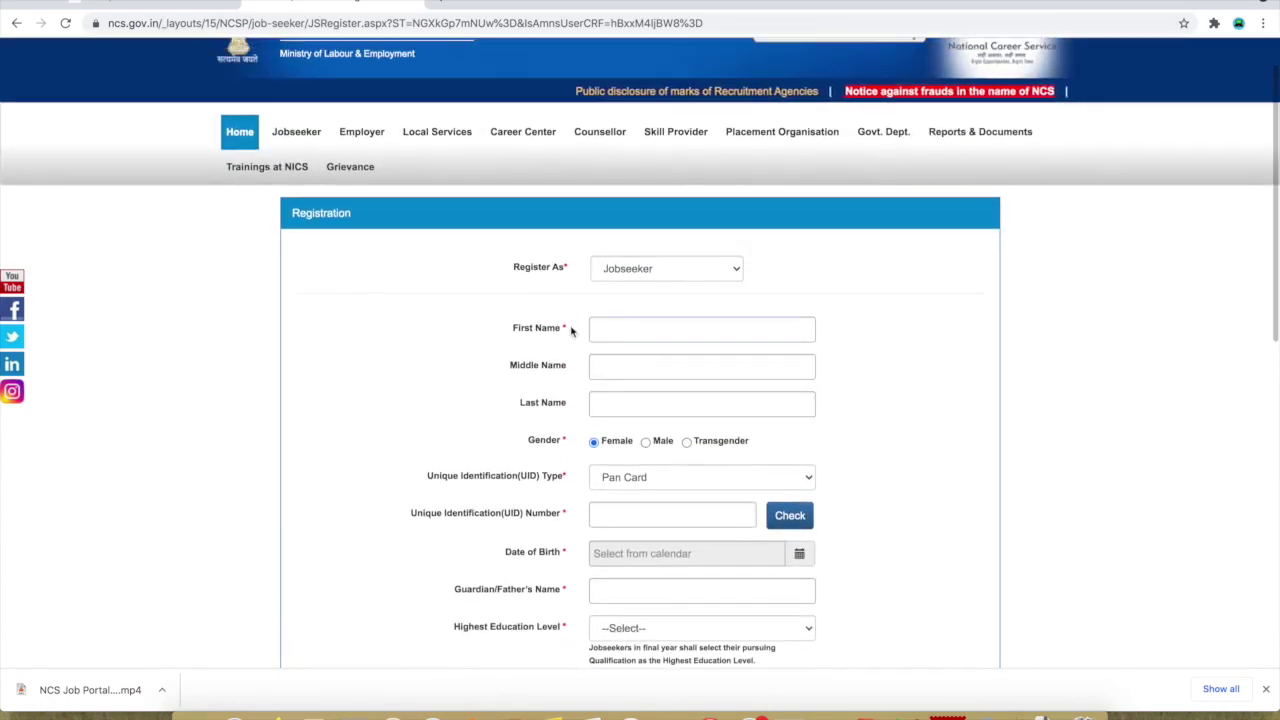
{"action": "left_click", "coordinate": [613, 334]}
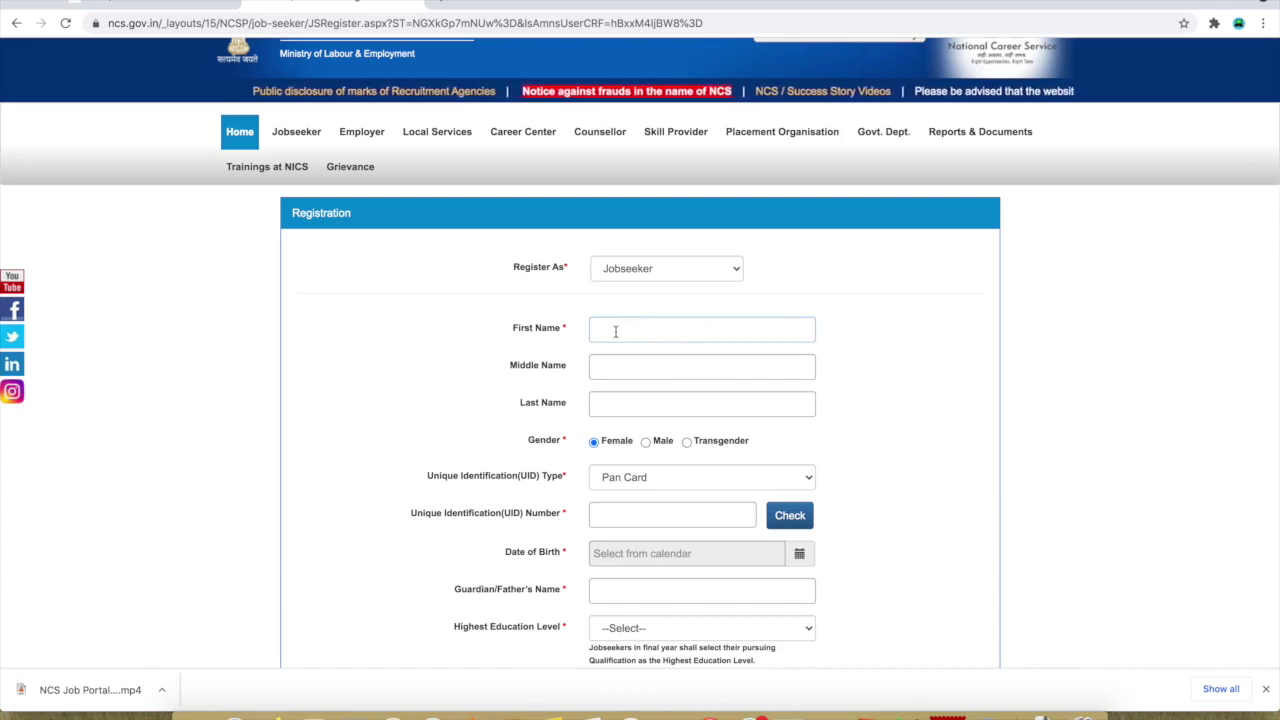
{"action": "scroll", "coordinate": [703, 349], "scroll_direction": "down", "scroll_amount": 1}
{"action": "scroll", "coordinate": [703, 349], "scroll_direction": "down", "scroll_amount": 1}
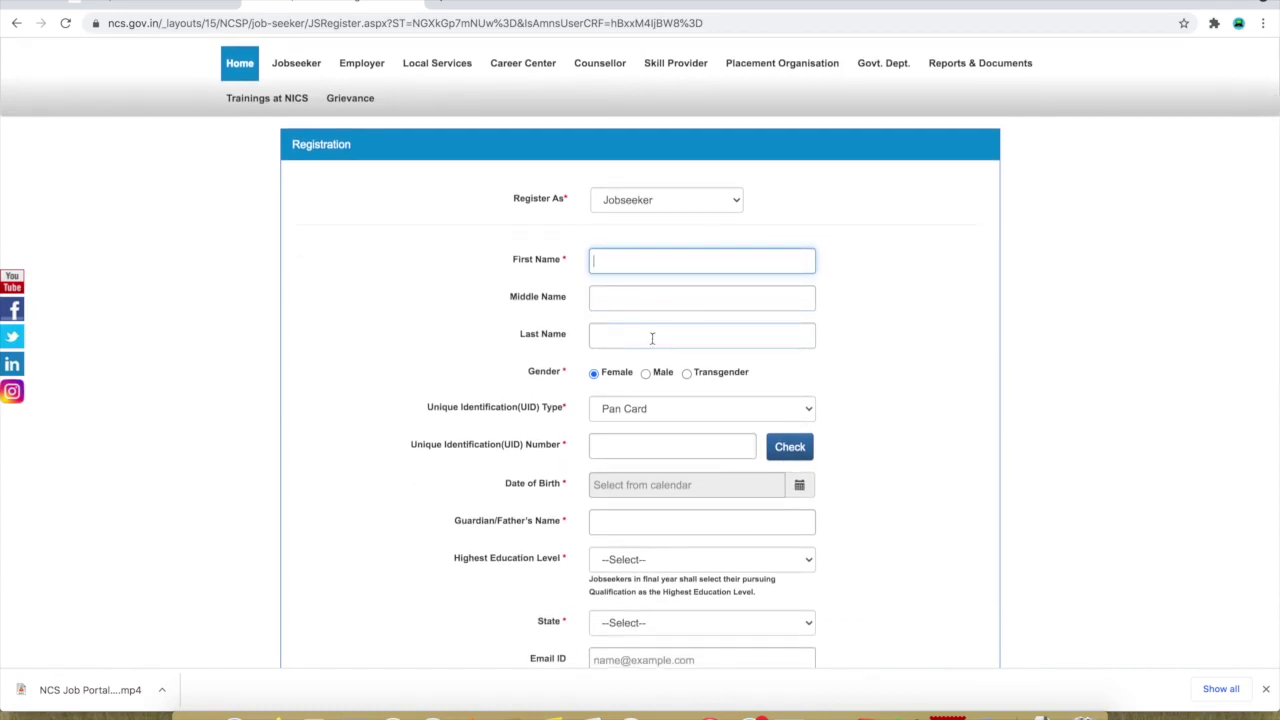
{"action": "left_click", "coordinate": [676, 332]}
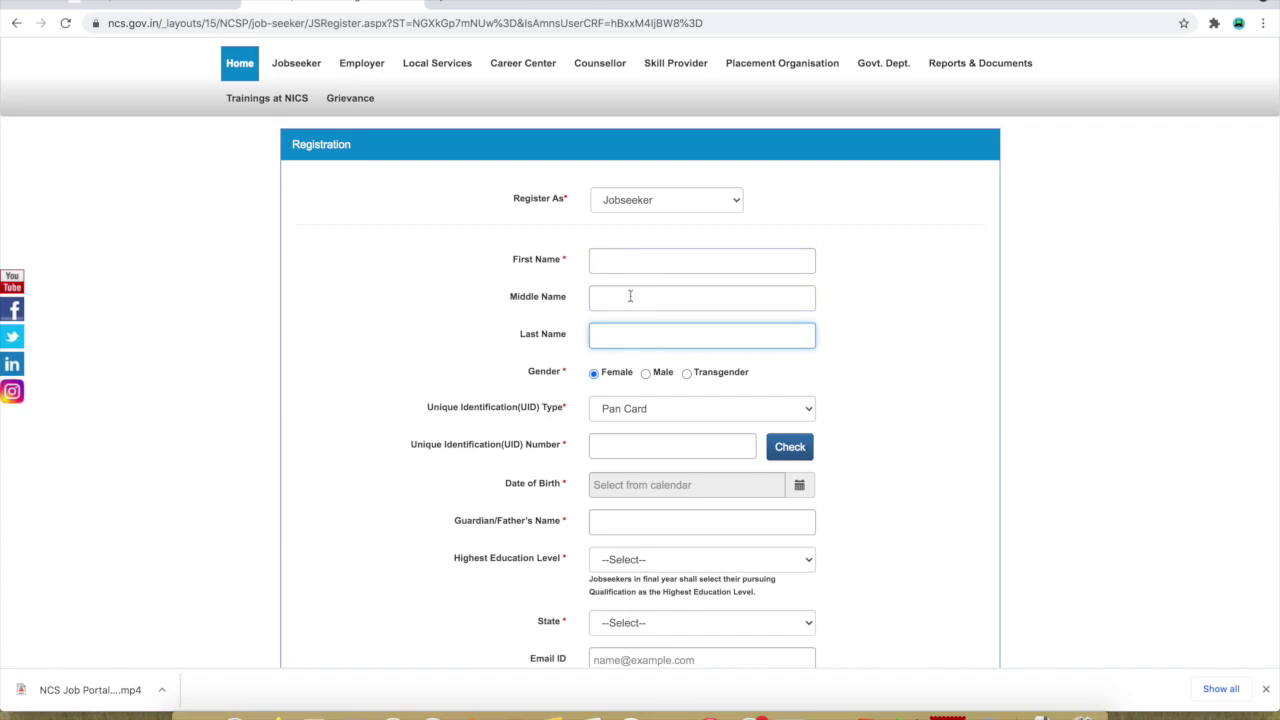
{"action": "scroll", "coordinate": [630, 321], "scroll_direction": "down", "scroll_amount": 2}
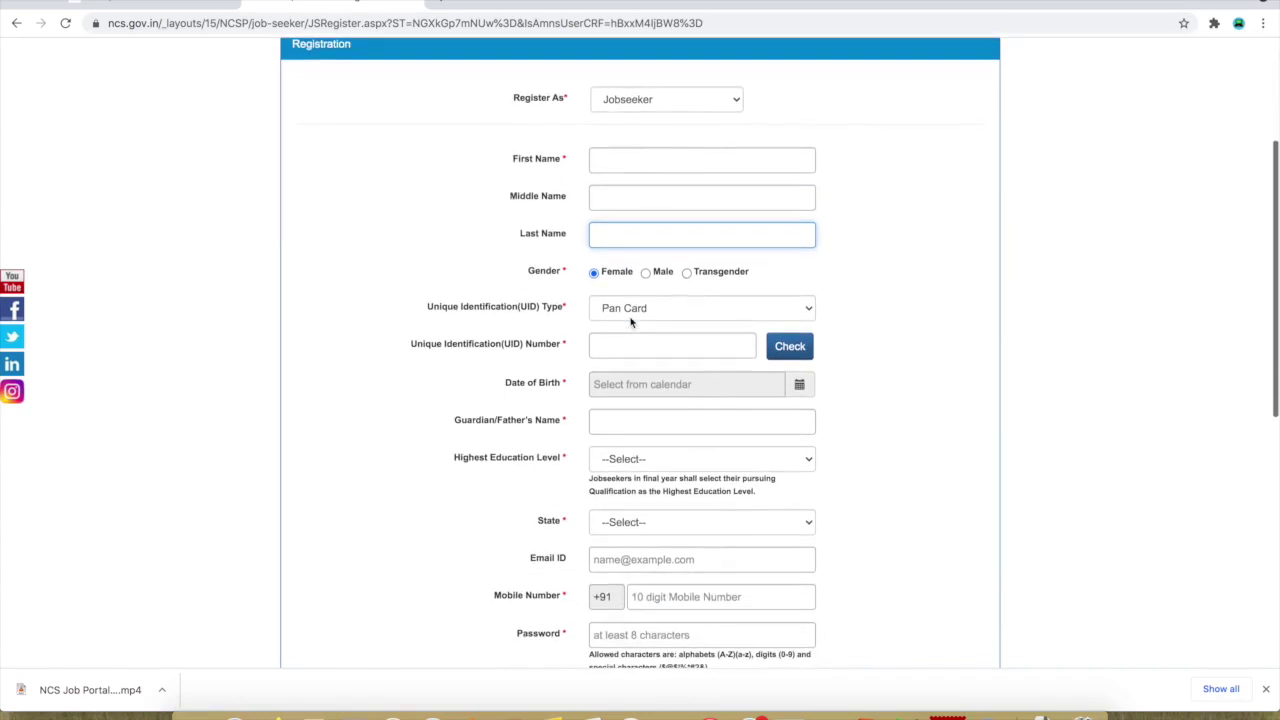
{"action": "scroll", "coordinate": [722, 296], "scroll_direction": "down", "scroll_amount": 1}
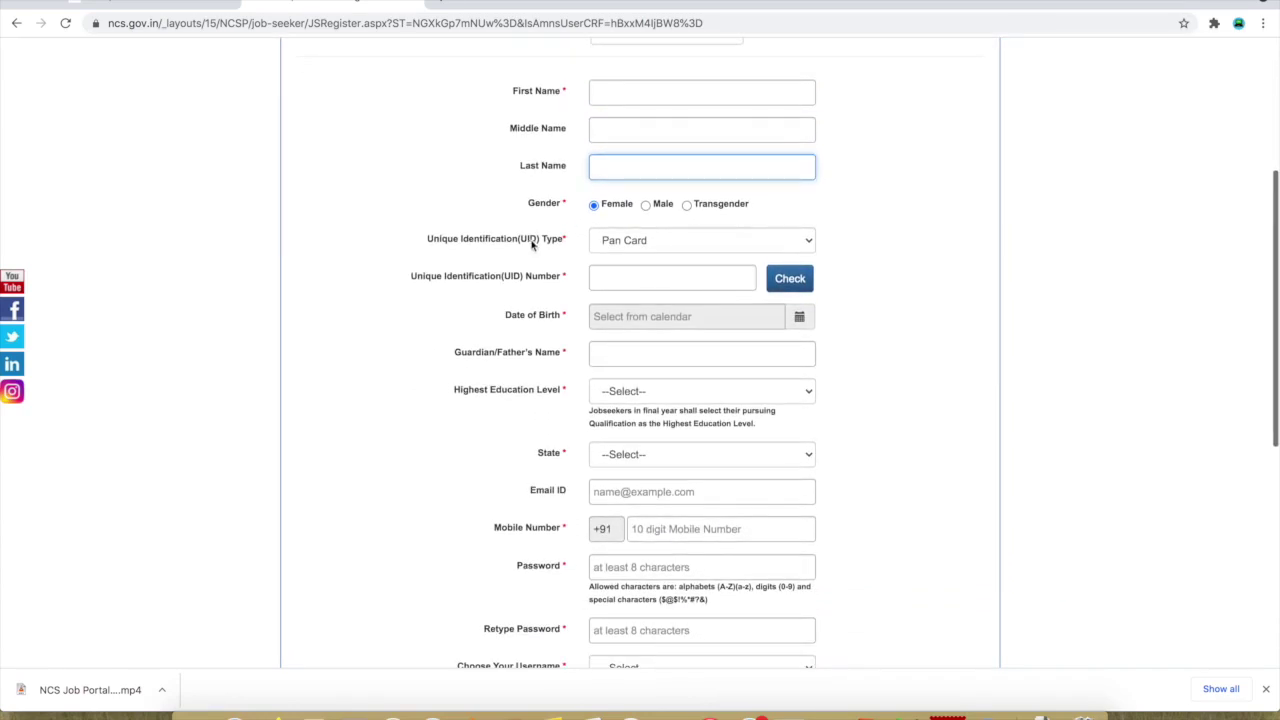
Step: Set the unique identification type to Others and choose Voters' Identity Card as the document
{"action": "left_click", "coordinate": [655, 243]}
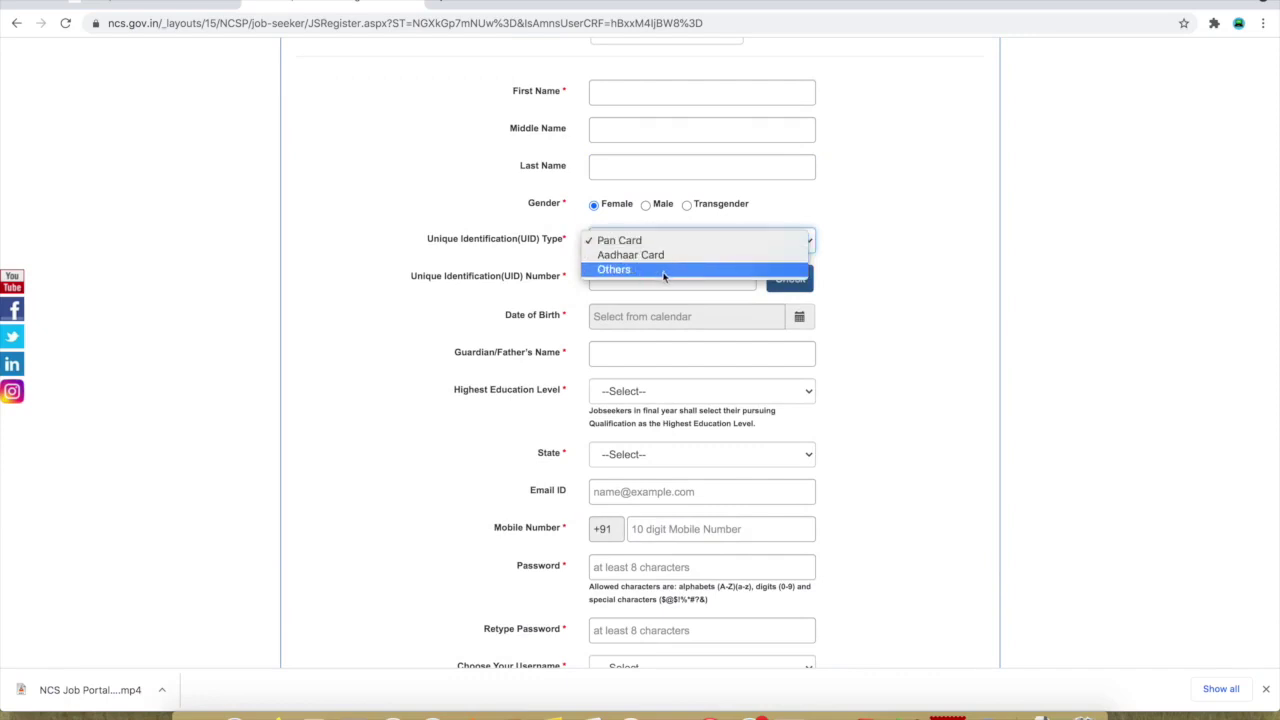
{"action": "left_click", "coordinate": [674, 270]}
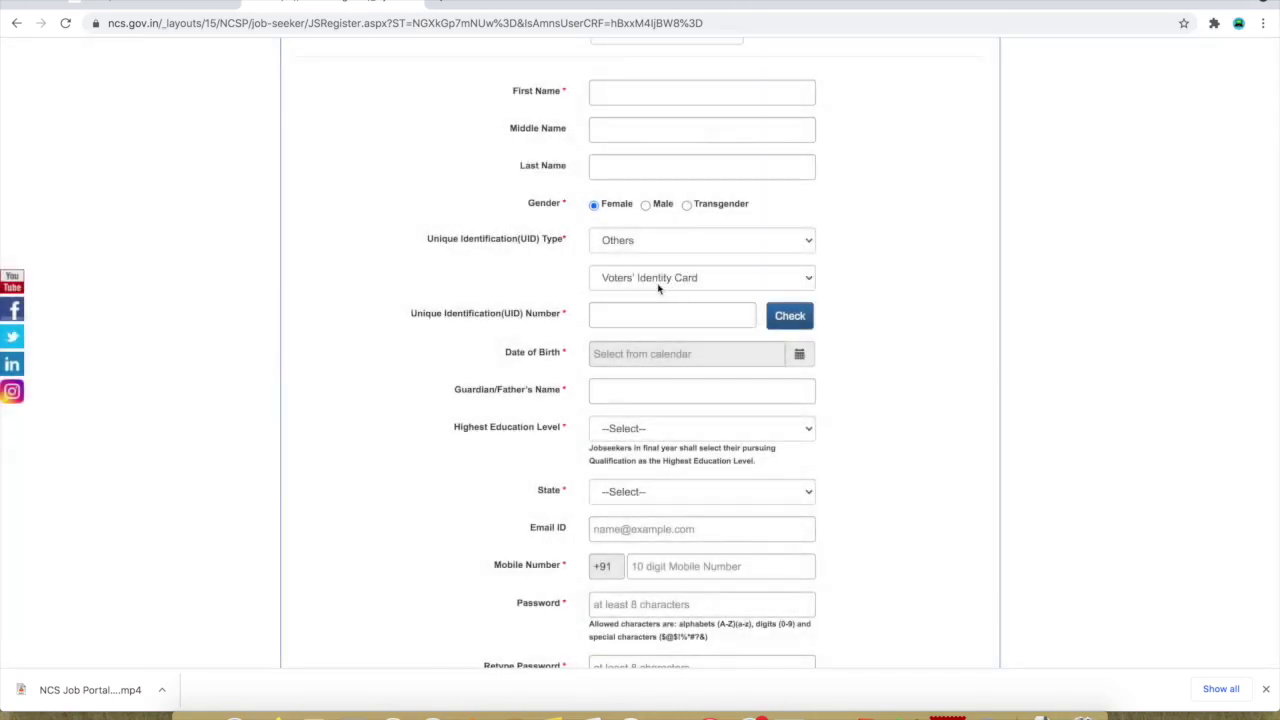
{"action": "left_click", "coordinate": [658, 287]}
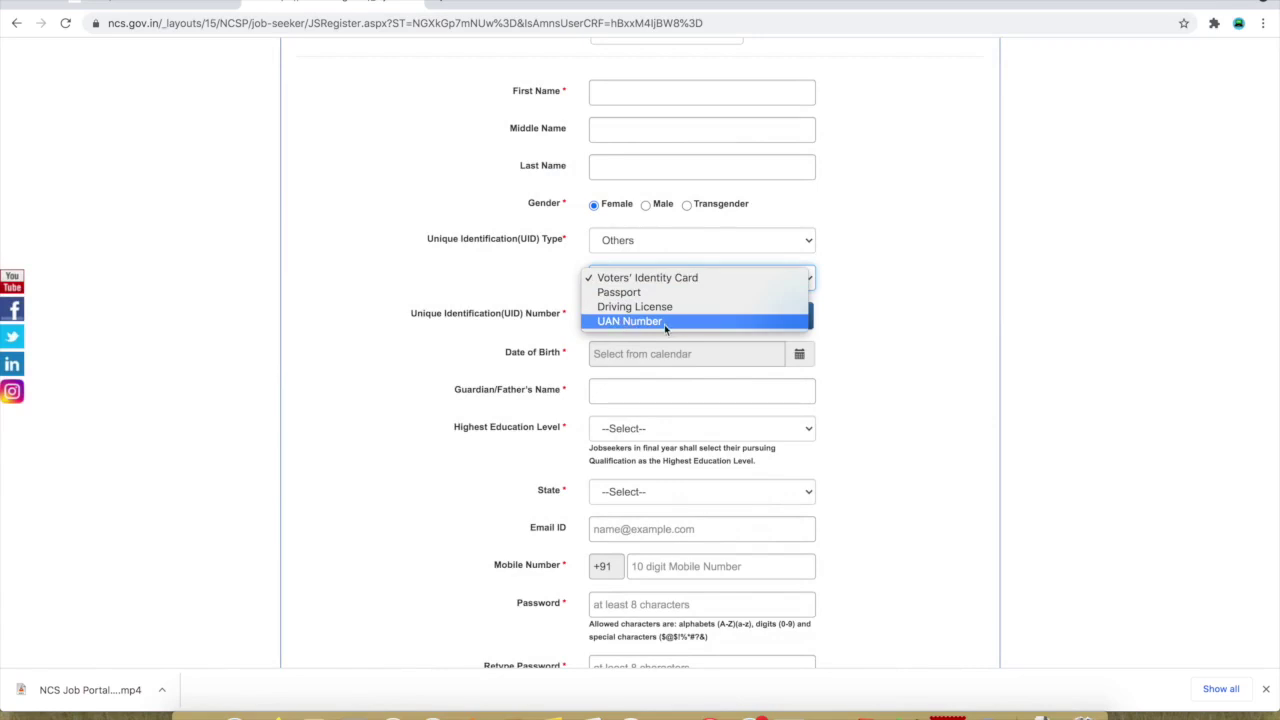
{"action": "left_click", "coordinate": [845, 313]}
{"action": "left_click", "coordinate": [775, 249]}
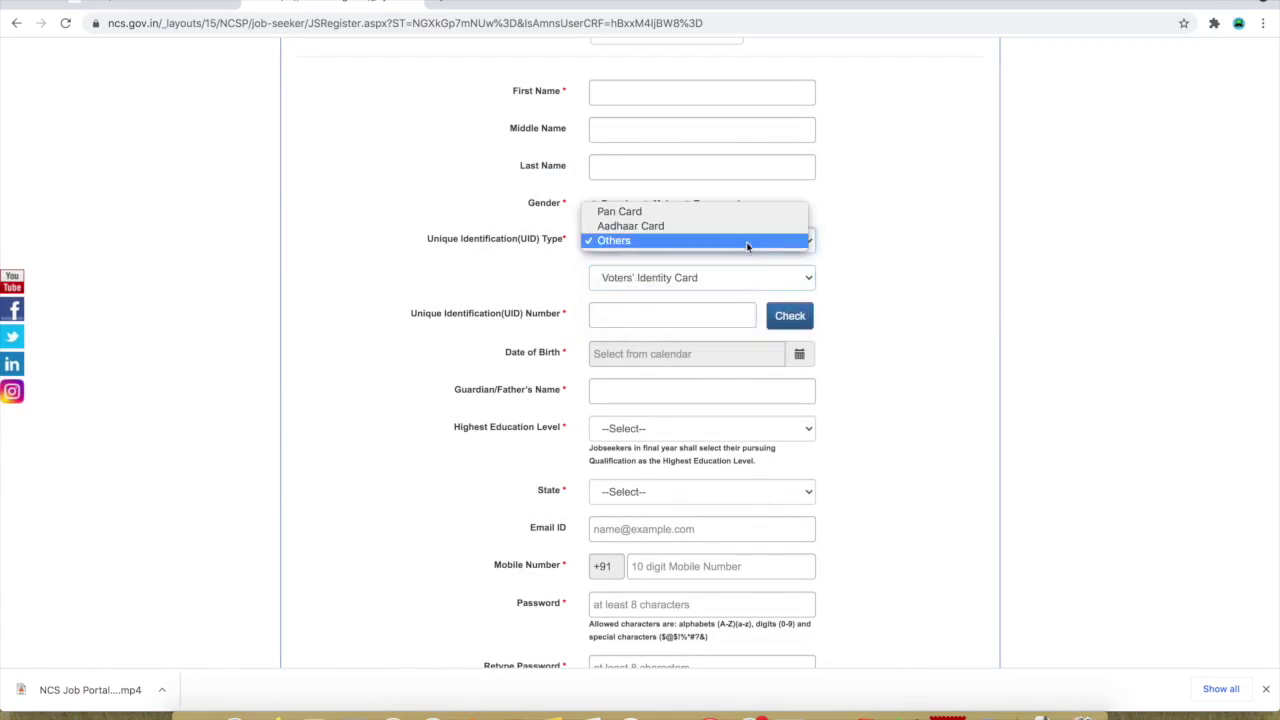
{"action": "left_click", "coordinate": [685, 277]}
{"action": "left_click", "coordinate": [677, 279]}
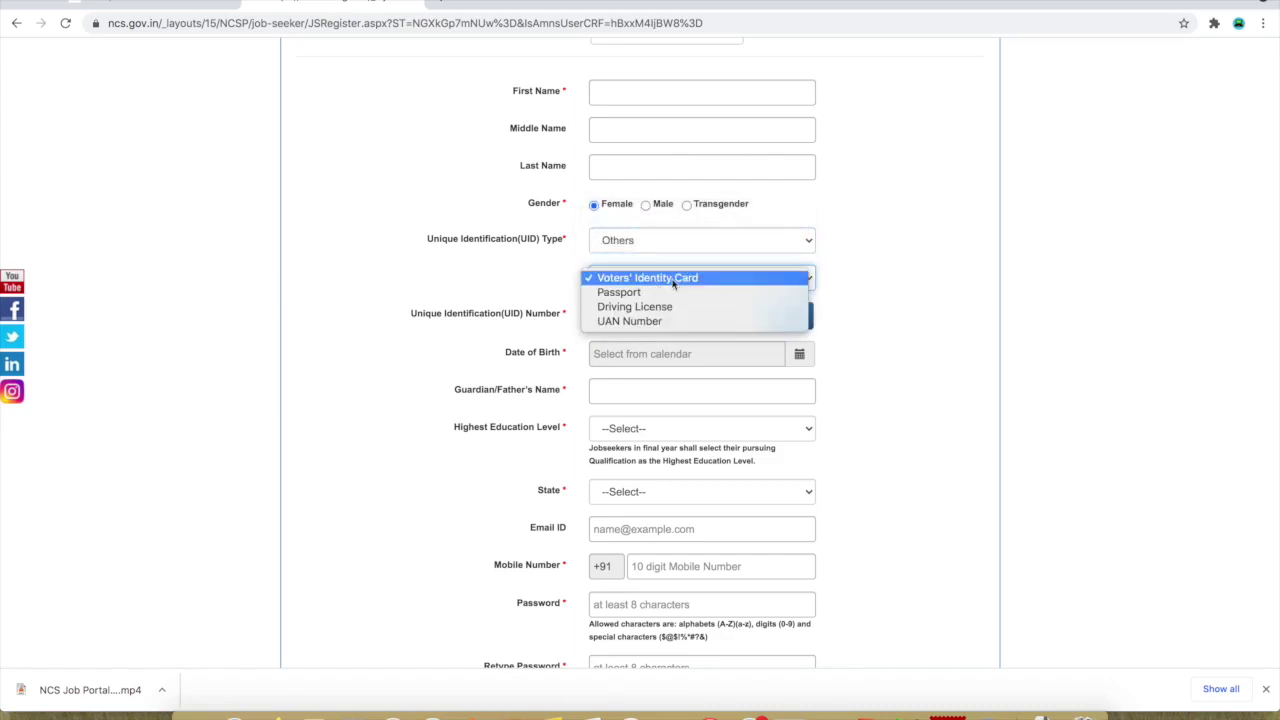
{"action": "left_click", "coordinate": [680, 279]}
Step: Examine the options offered for highest education level and state in the jobseeker registration form
{"action": "scroll", "coordinate": [800, 294], "scroll_direction": "down", "scroll_amount": 1}
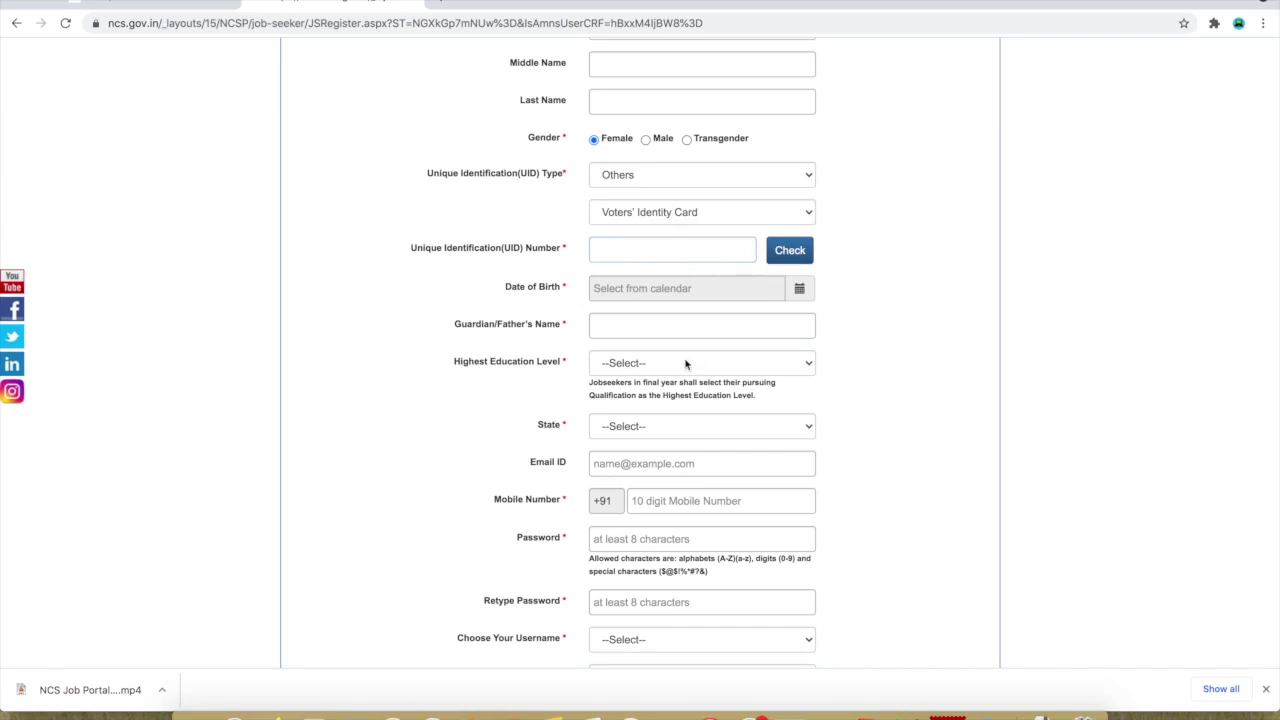
{"action": "scroll", "coordinate": [686, 365], "scroll_direction": "down", "scroll_amount": 1}
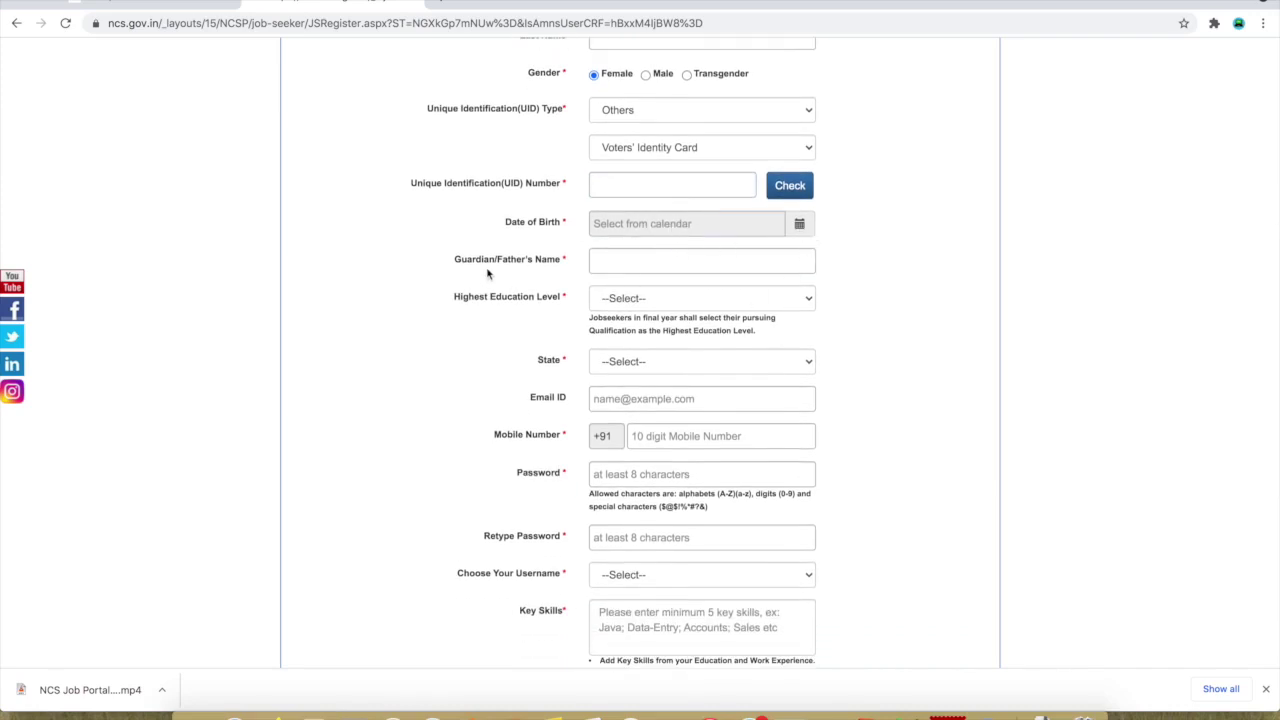
{"action": "scroll", "coordinate": [743, 253], "scroll_direction": "down", "scroll_amount": 1}
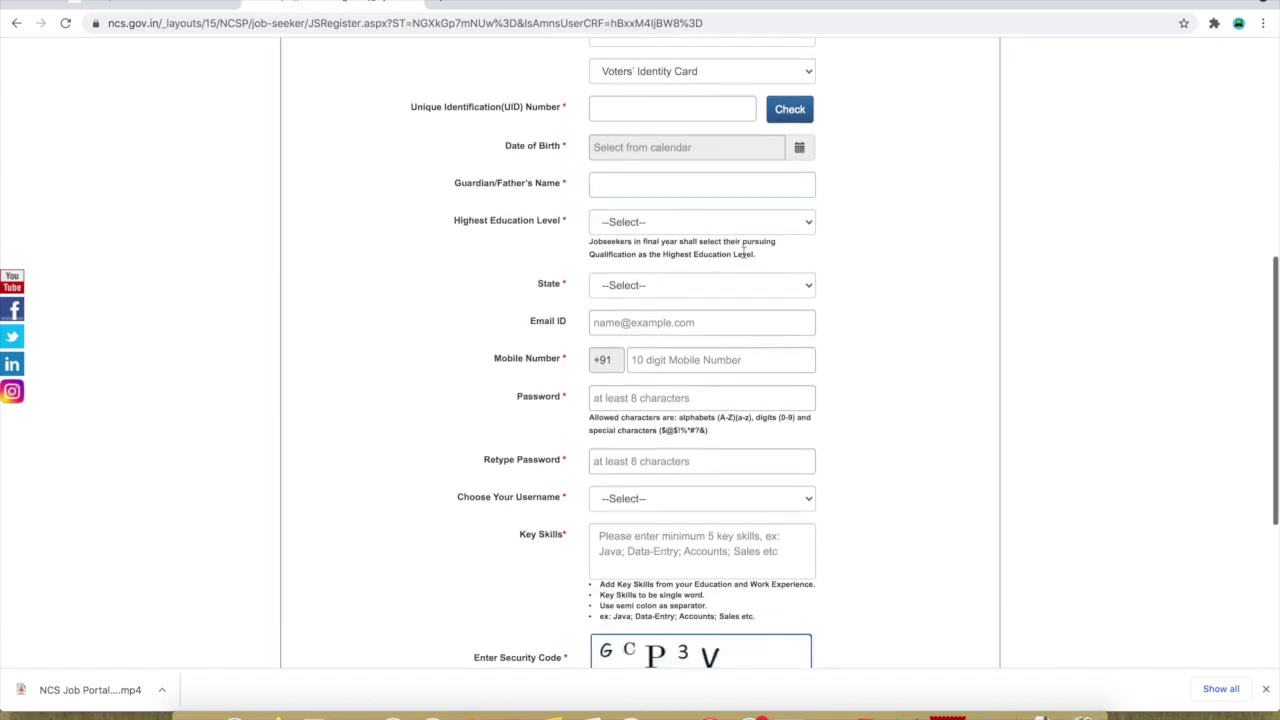
{"action": "left_click", "coordinate": [679, 230]}
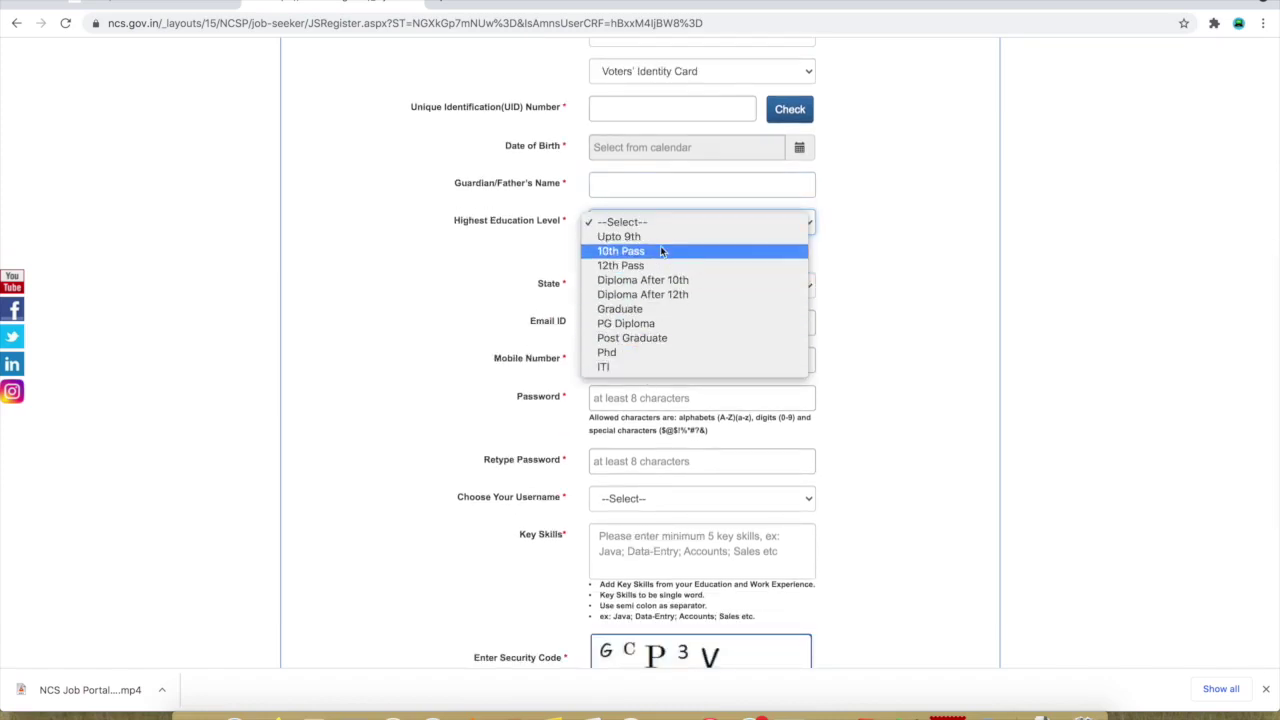
{"action": "left_click", "coordinate": [894, 340]}
{"action": "left_click", "coordinate": [699, 287]}
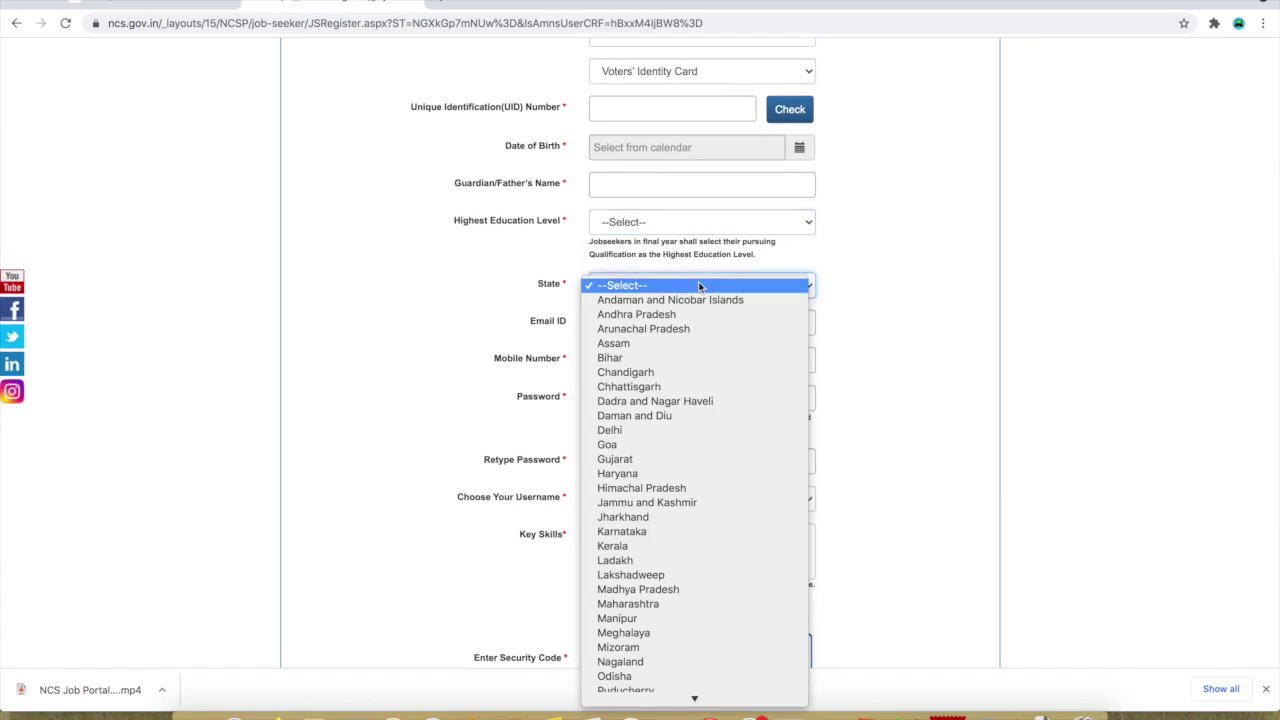
{"action": "scroll", "coordinate": [686, 571], "scroll_direction": "down", "scroll_amount": 3}
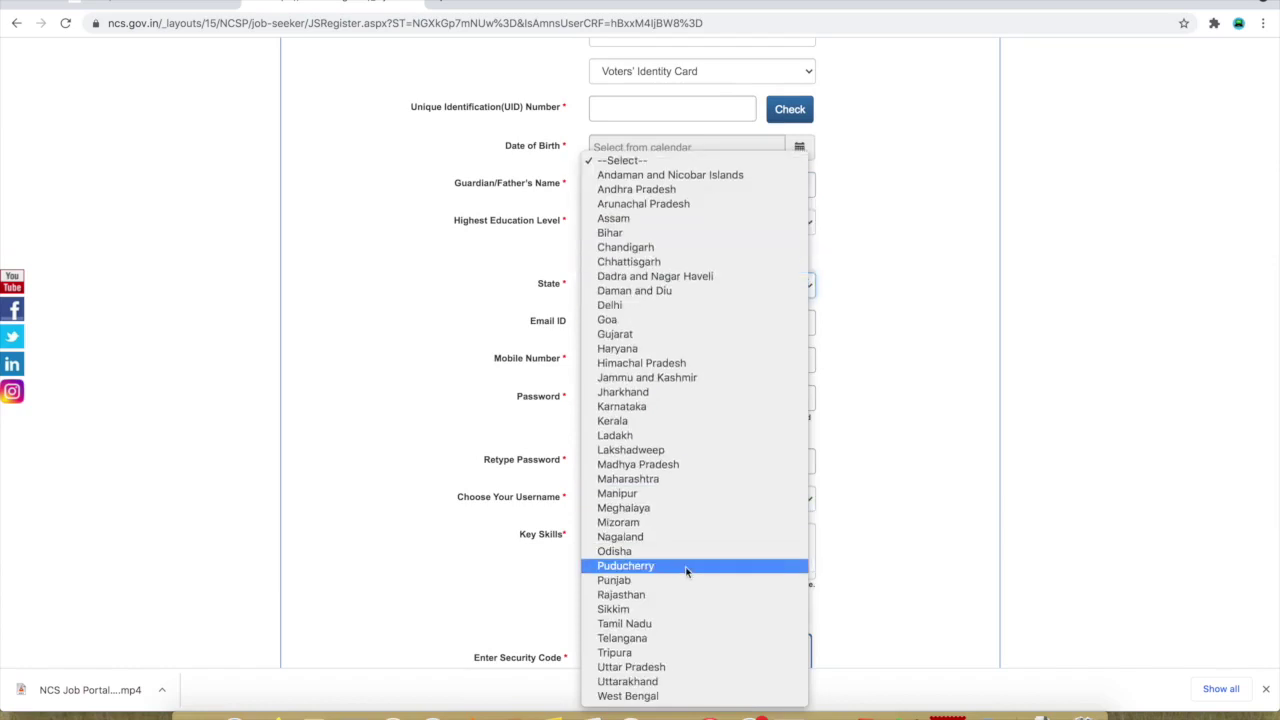
{"action": "left_click", "coordinate": [959, 487]}
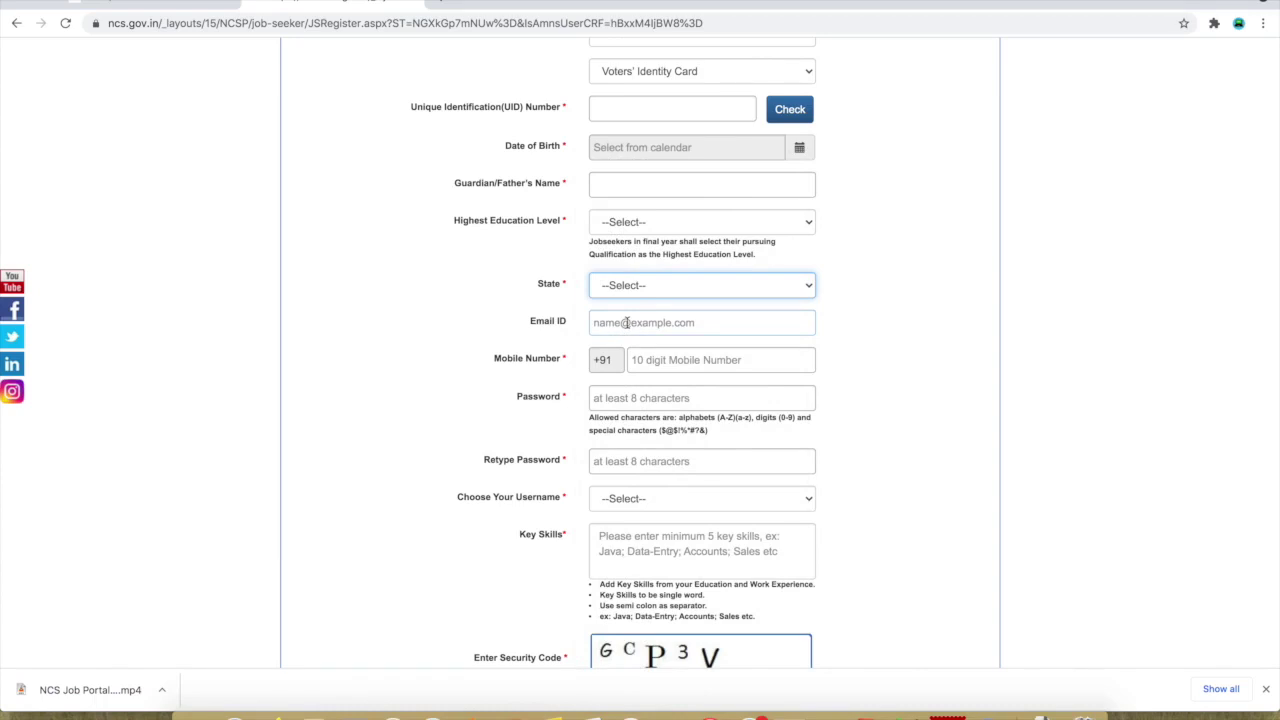
Step: Examine the contact fields and the rule on allowed characters for the account password
{"action": "scroll", "coordinate": [667, 358], "scroll_direction": "down", "scroll_amount": 2}
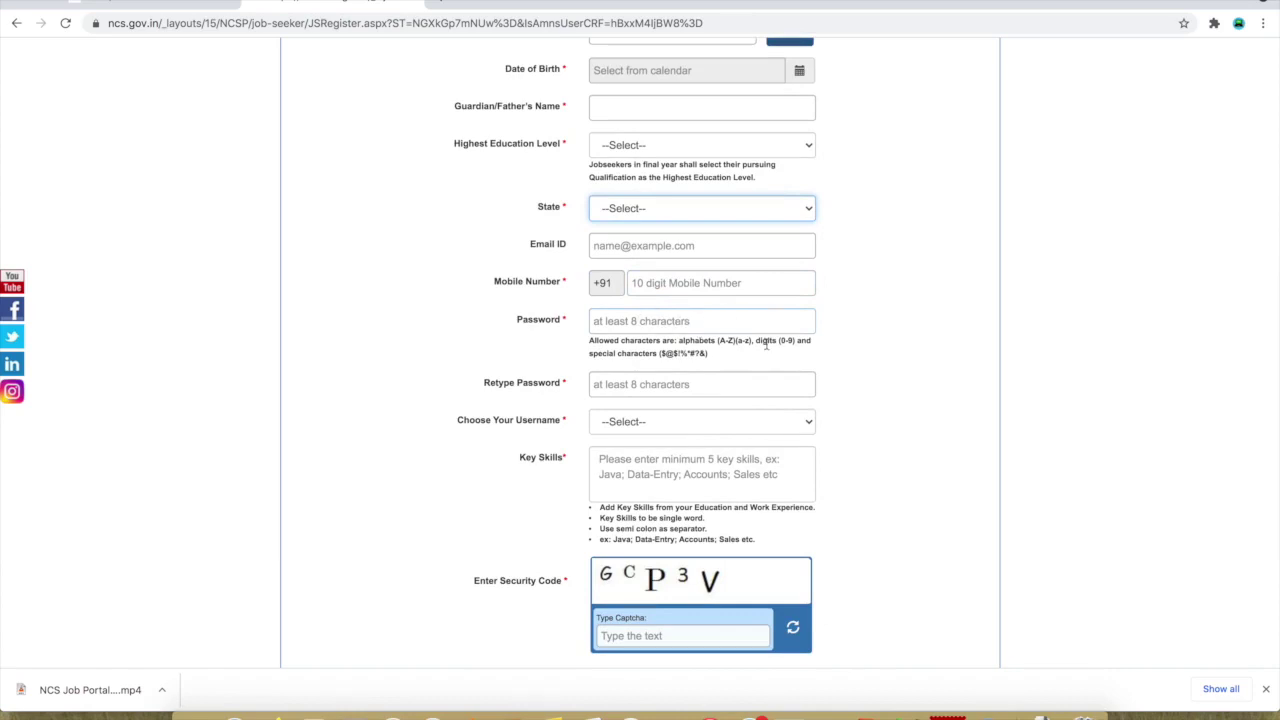
{"action": "left_click_drag", "start_coordinate": [735, 357], "coordinate": [586, 348]}
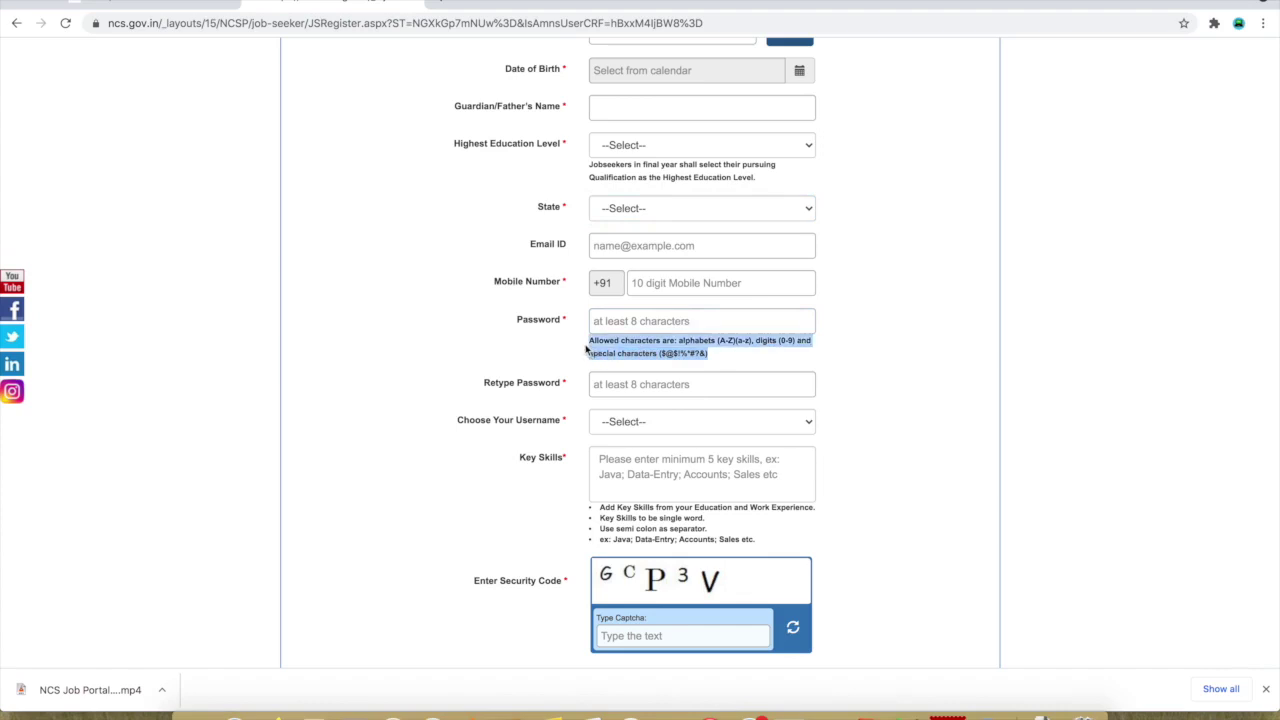
{"action": "left_click", "coordinate": [749, 357]}
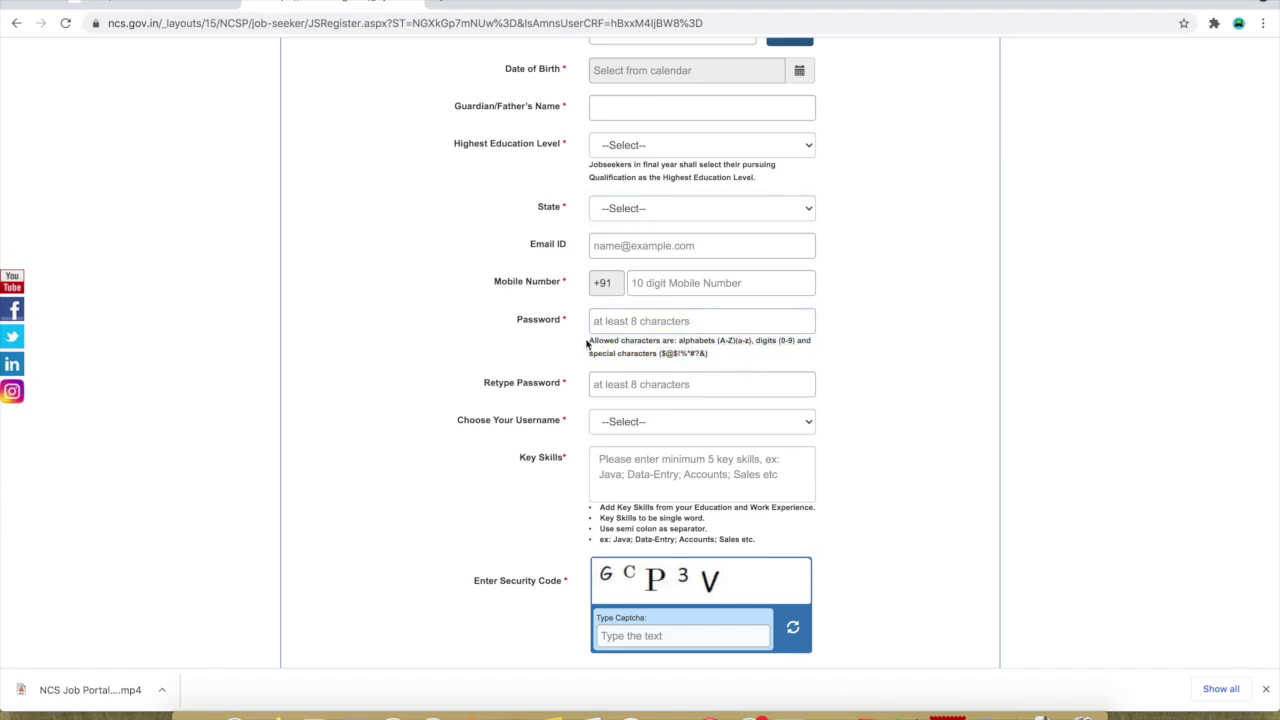
{"action": "left_click_drag", "start_coordinate": [587, 343], "coordinate": [735, 359]}
{"action": "scroll", "coordinate": [731, 357], "scroll_direction": "down", "scroll_amount": 1}
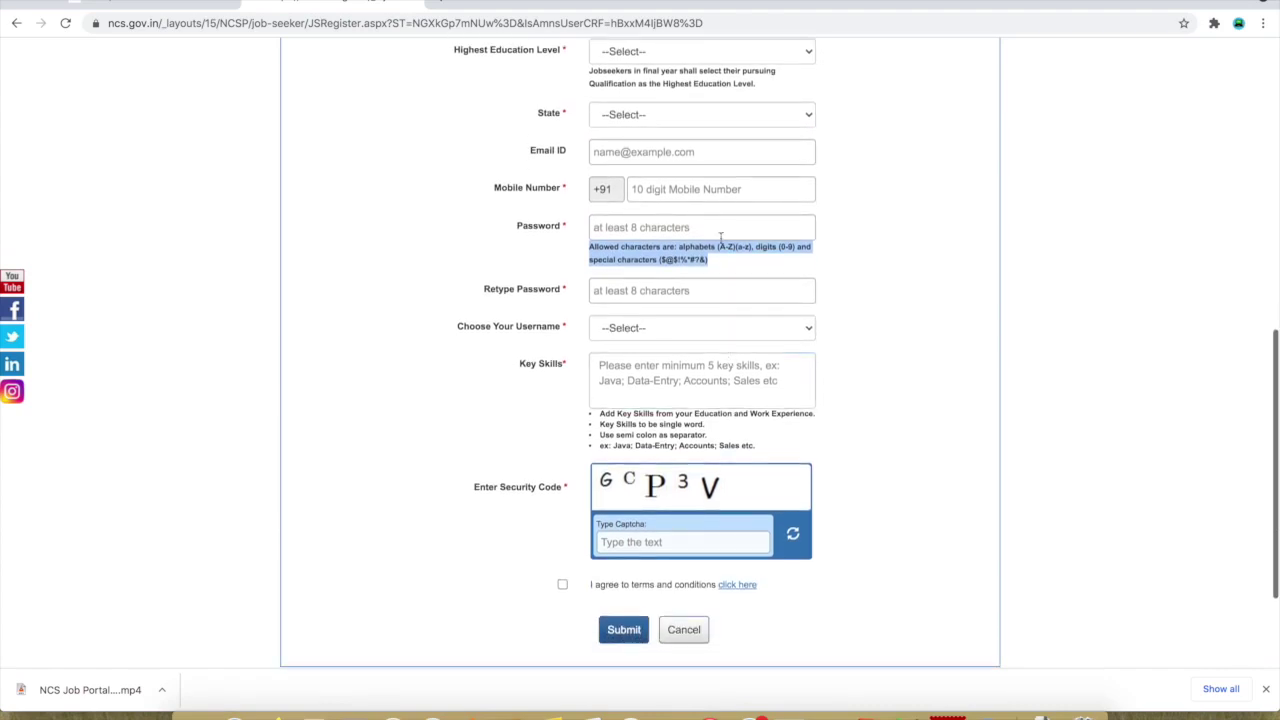
{"action": "scroll", "coordinate": [737, 277], "scroll_direction": "down", "scroll_amount": 1}
Step: Choose NCS ID as the username for the new jobseeker account
{"action": "left_click", "coordinate": [700, 260]}
{"action": "left_click", "coordinate": [494, 283]}
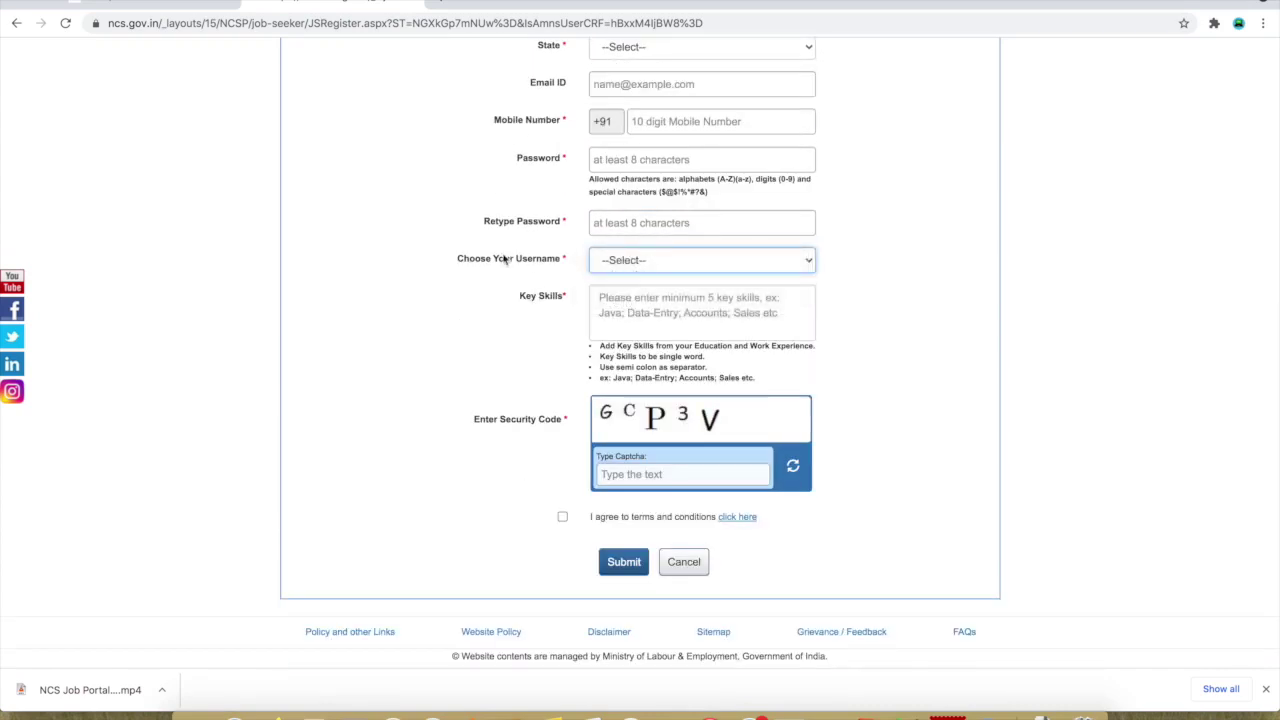
{"action": "left_click", "coordinate": [639, 264]}
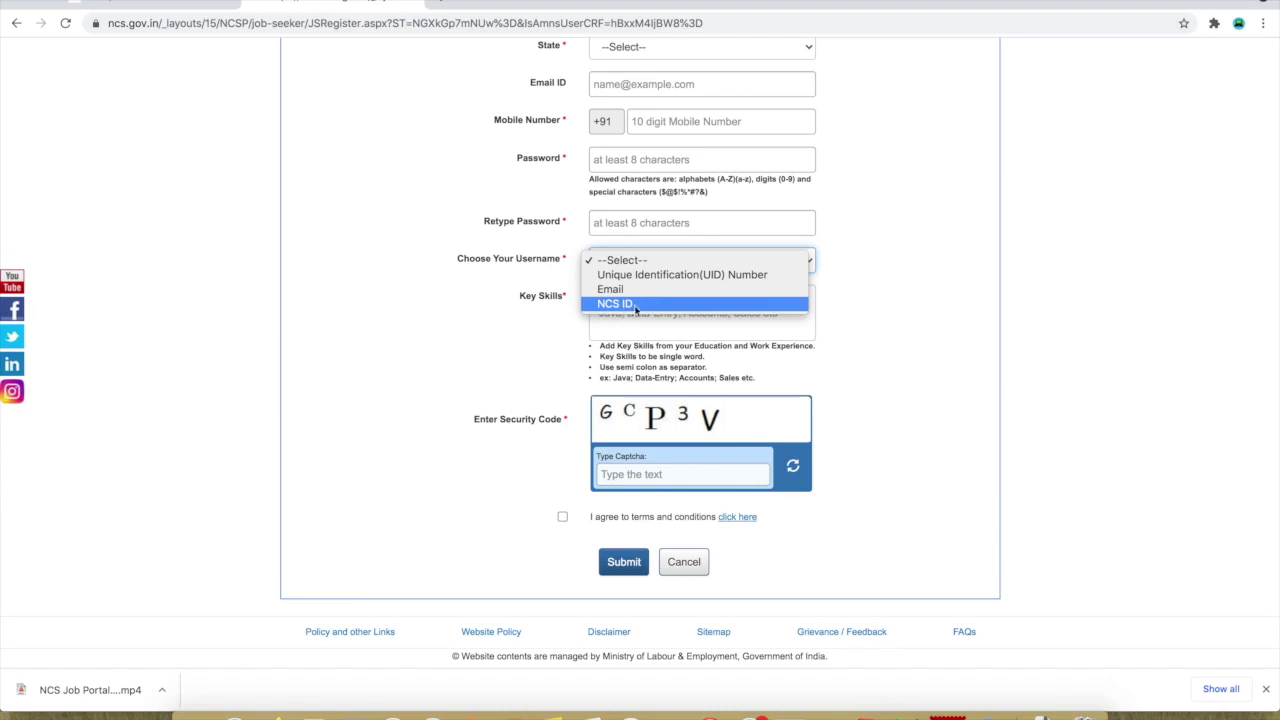
{"action": "left_click", "coordinate": [630, 305]}
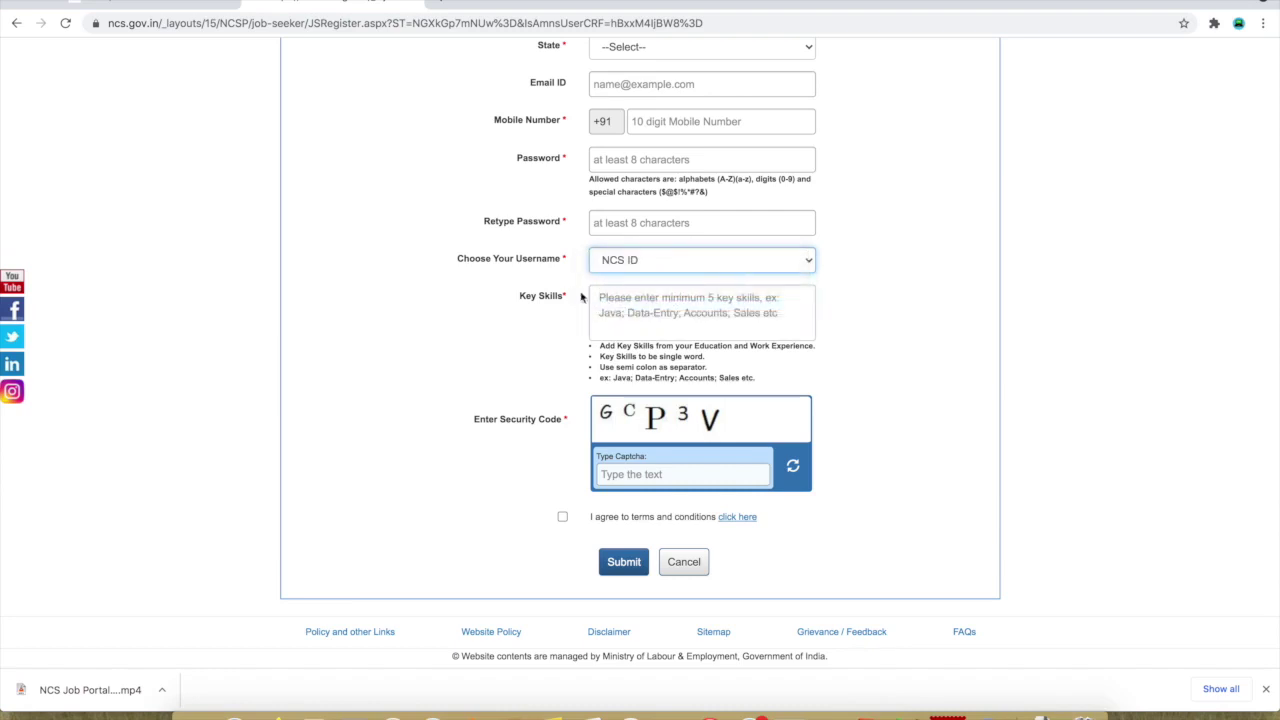
Step: Review the key skills and security code fields and submit the completed jobseeker registration form
{"action": "left_click", "coordinate": [598, 304]}
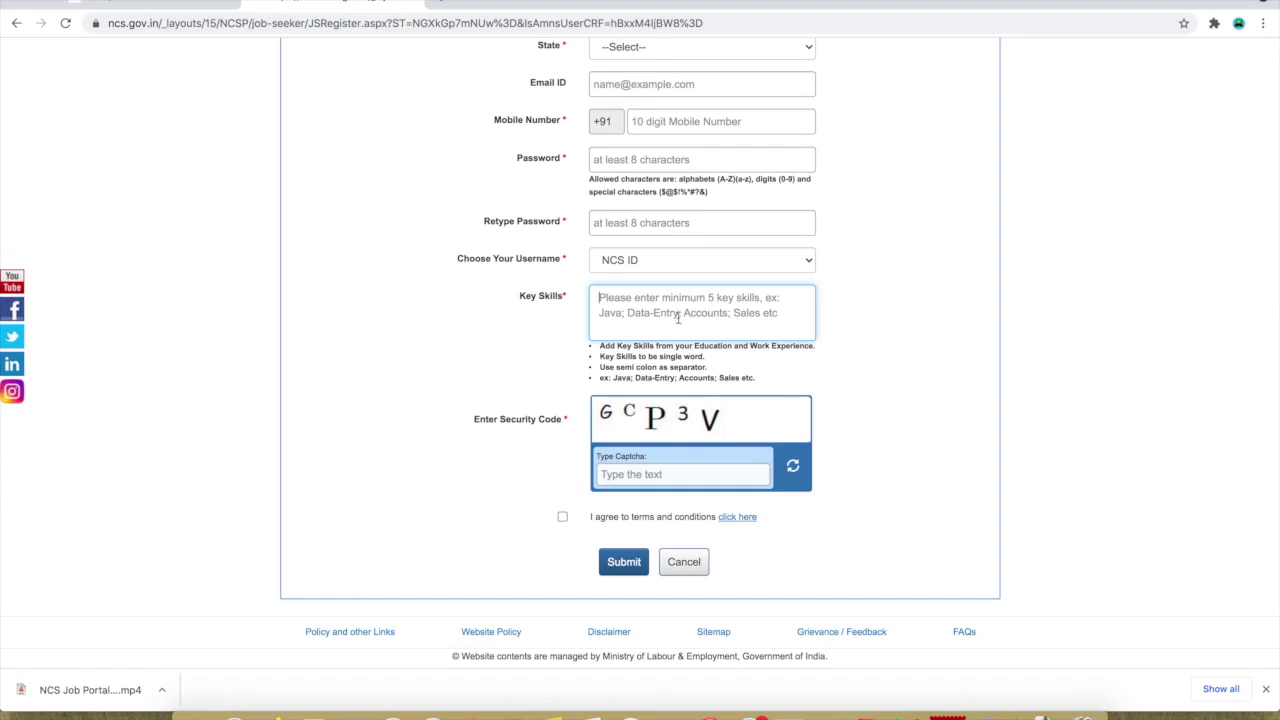
{"action": "scroll", "coordinate": [673, 320], "scroll_direction": "down", "scroll_amount": 2}
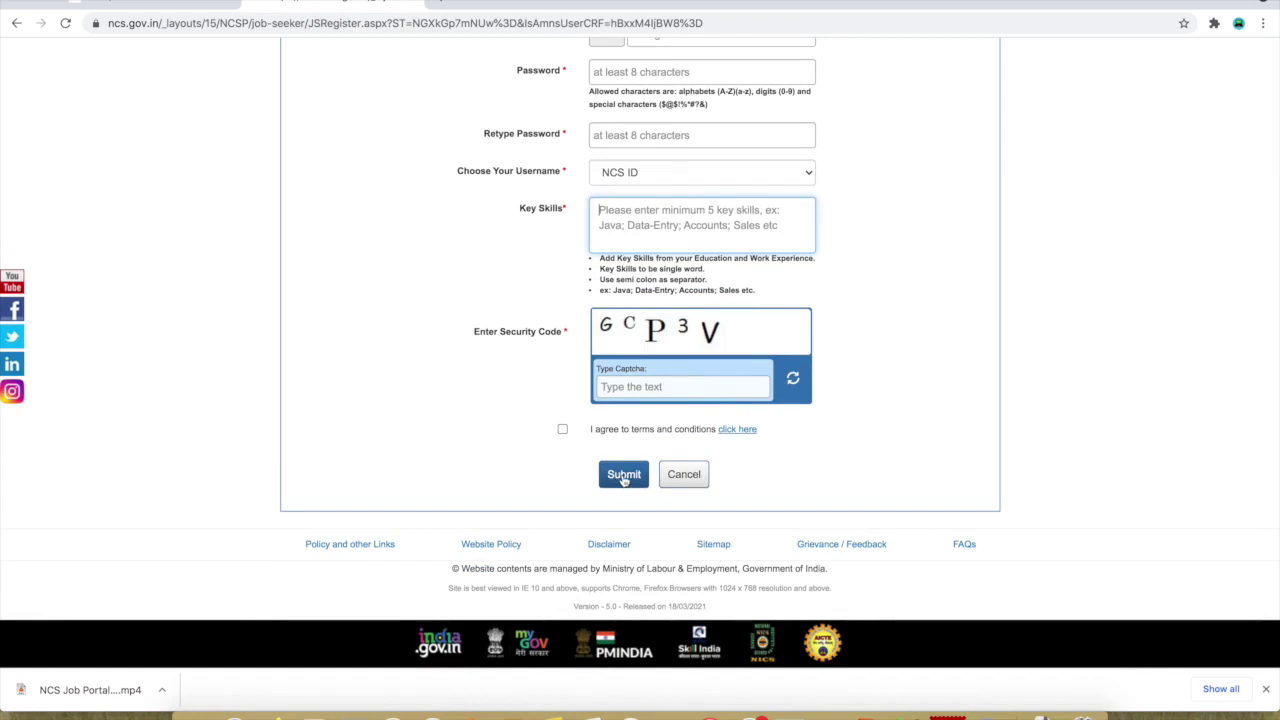
{"action": "scroll", "coordinate": [645, 190], "scroll_direction": "up", "scroll_amount": 1}
{"action": "scroll", "coordinate": [645, 190], "scroll_direction": "down", "scroll_amount": 1}
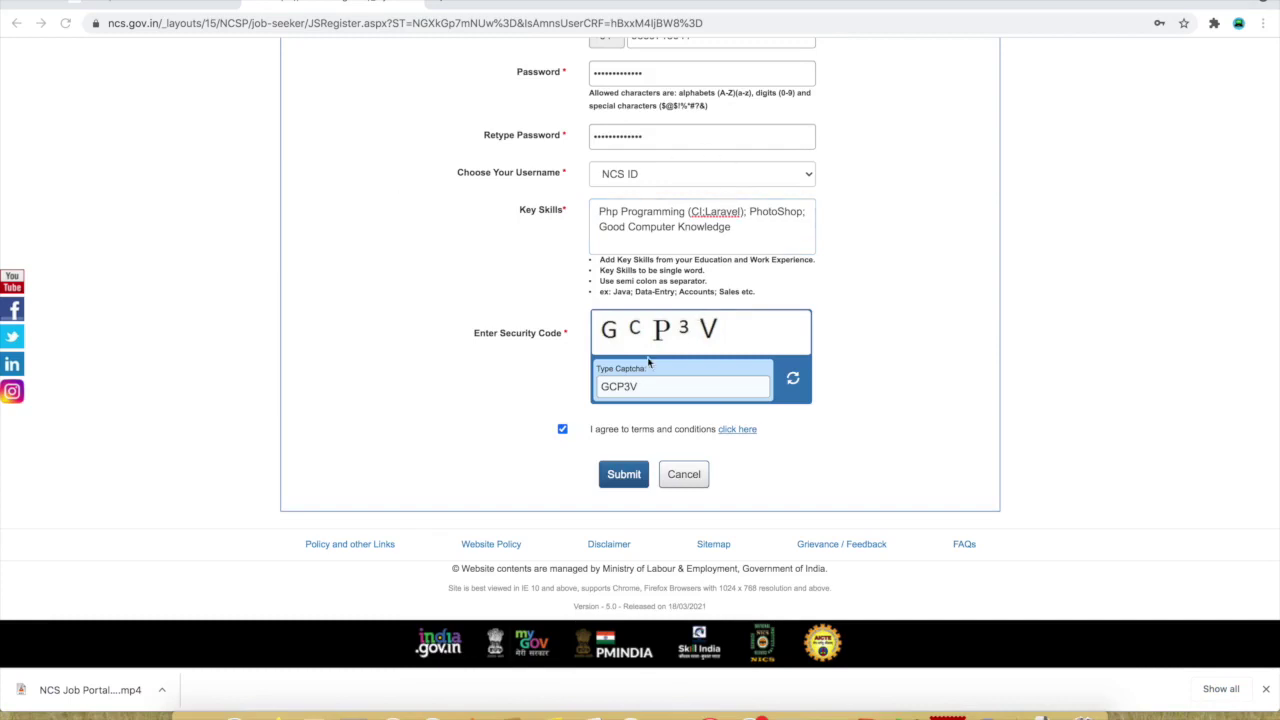
{"action": "left_click", "coordinate": [624, 476]}
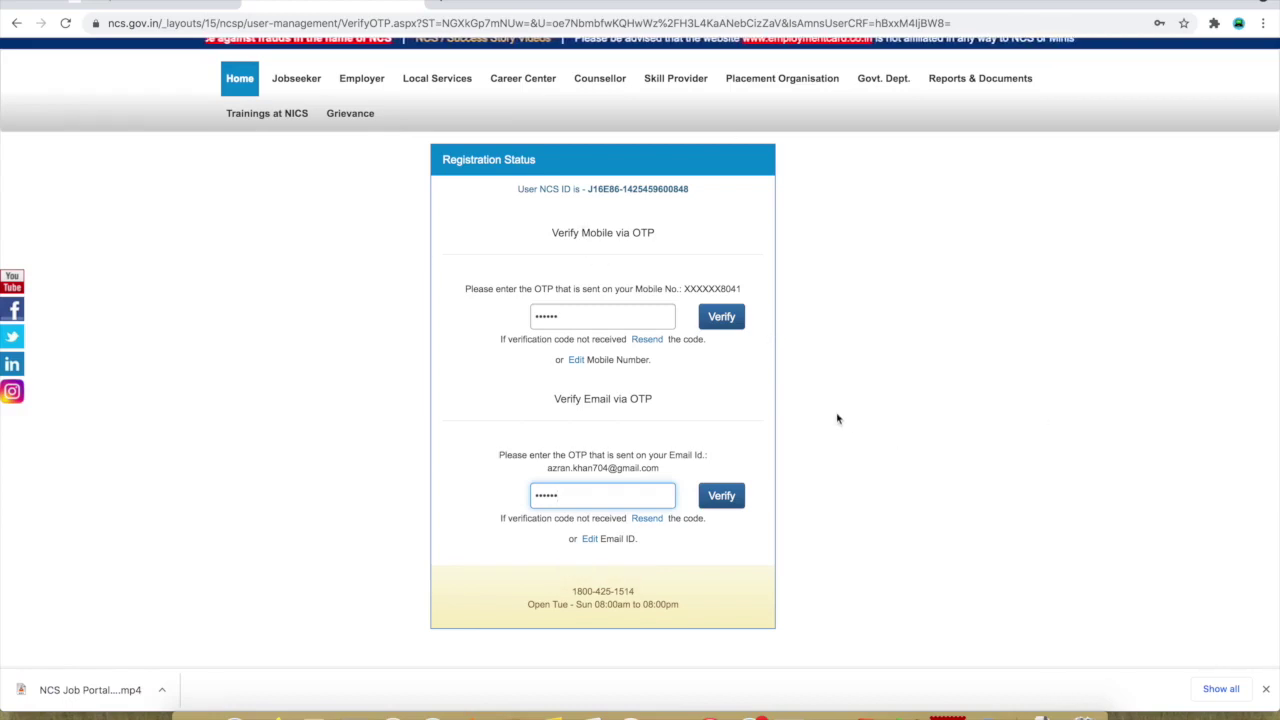
Step: Verify the mobile number with its OTP, and enter the email verification code and verify it
{"action": "left_click_drag", "start_coordinate": [700, 191], "coordinate": [588, 193]}
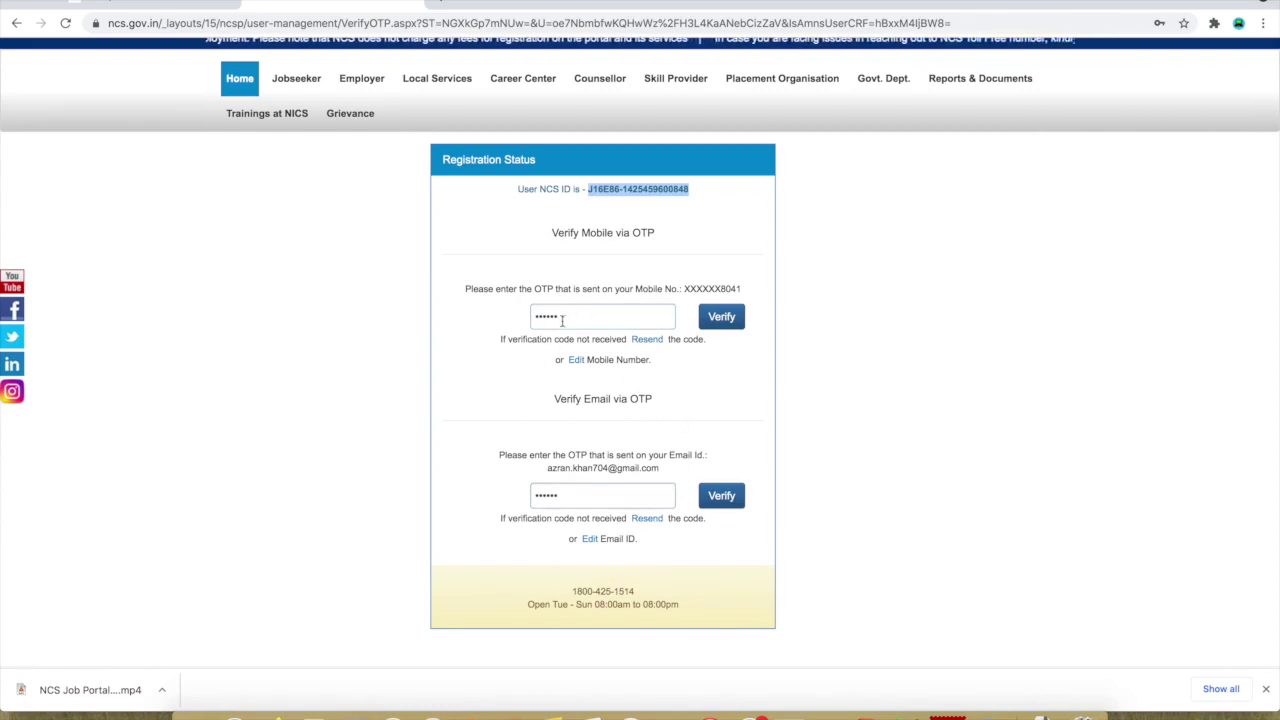
{"action": "left_click", "coordinate": [722, 325]}
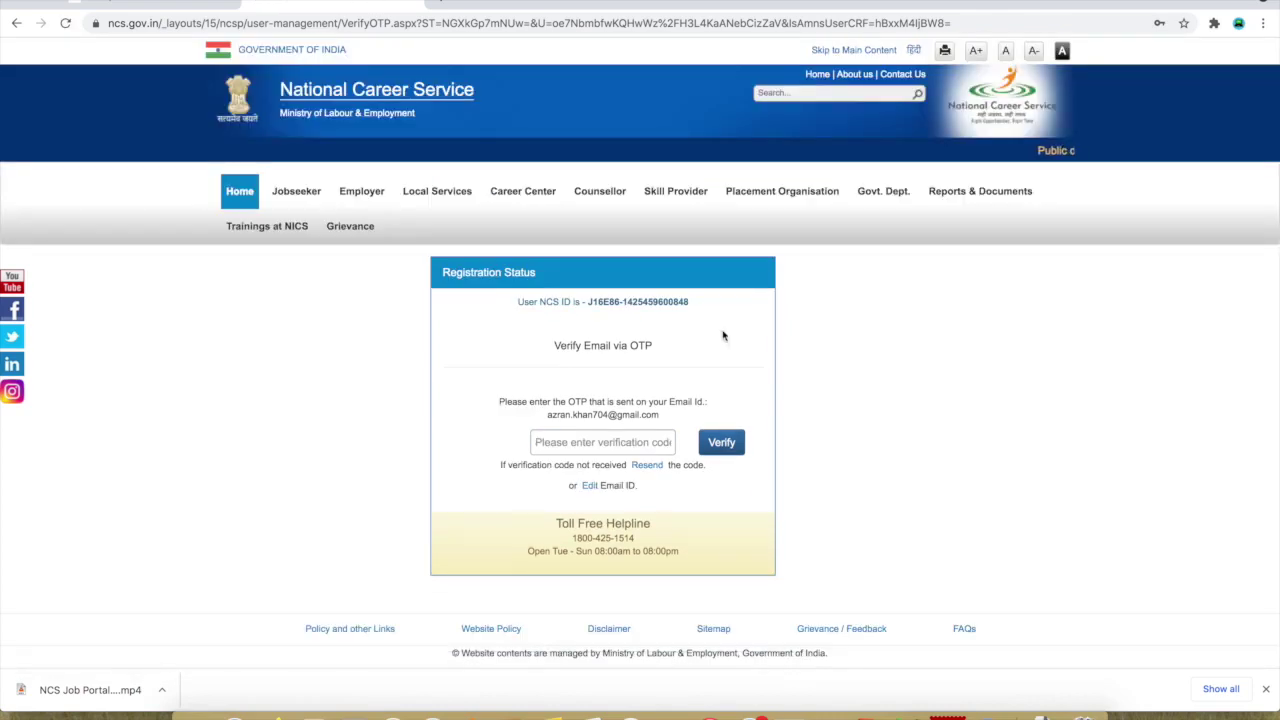
{"action": "left_click", "coordinate": [590, 444]}
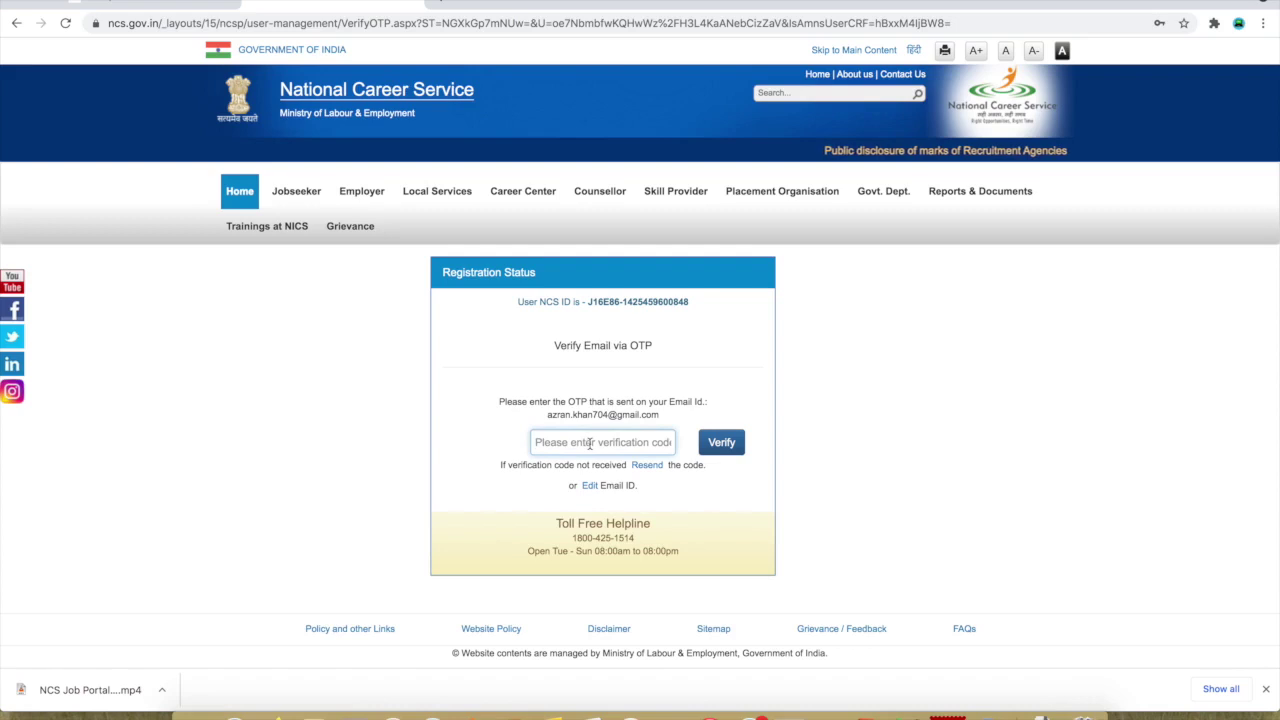
{"action": "key", "text": "ctrl+v"}
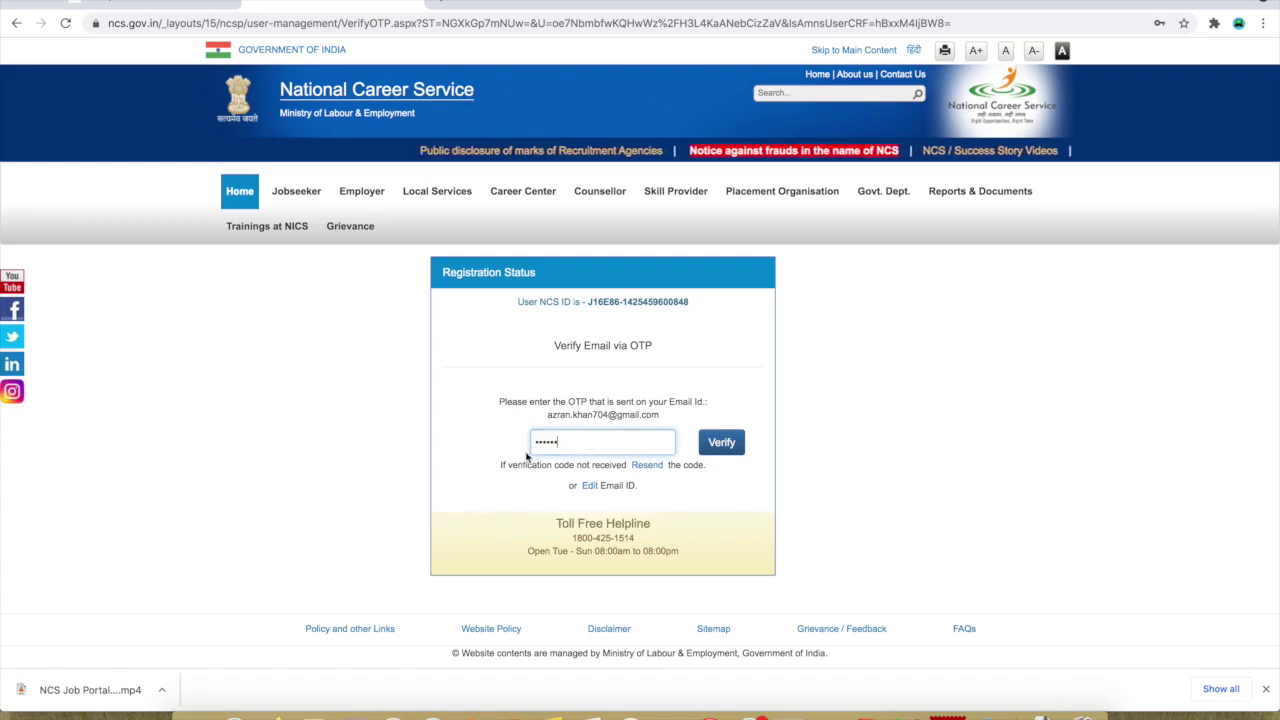
{"action": "left_click", "coordinate": [729, 449]}
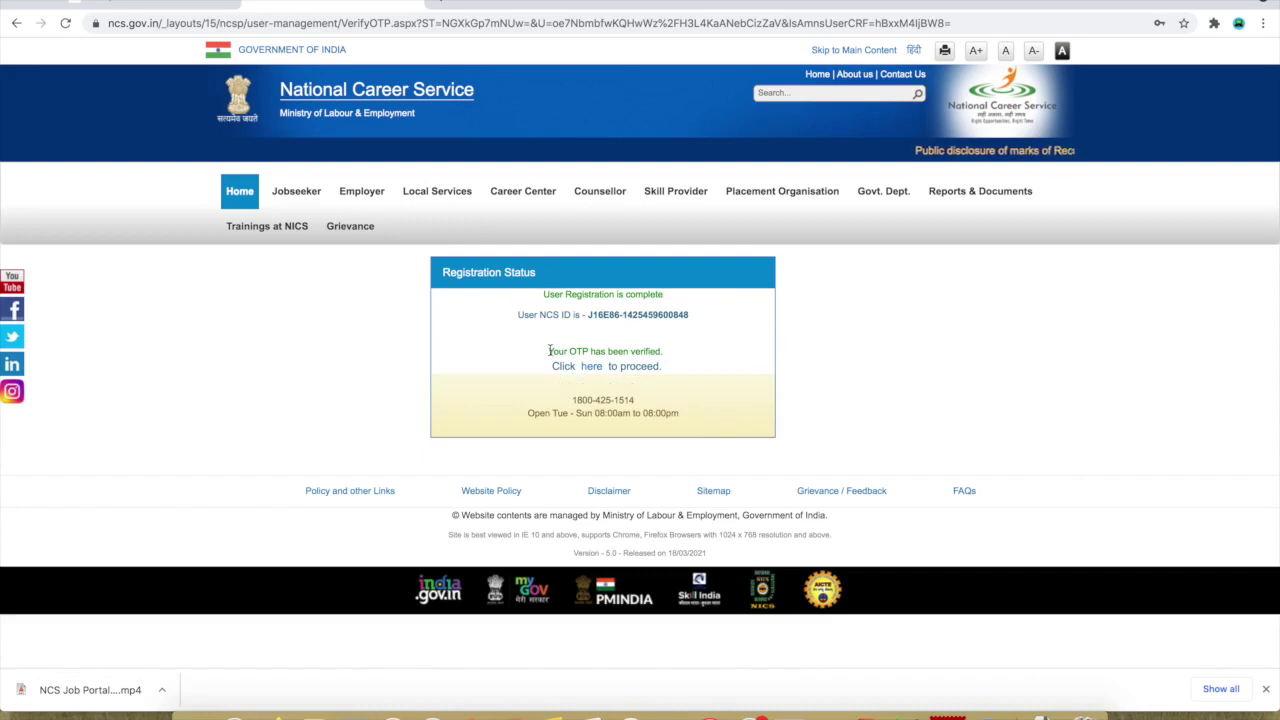
Step: Review the registration status and the assigned NCS ID, and proceed to the login page
{"action": "left_click_drag", "start_coordinate": [549, 351], "coordinate": [683, 354]}
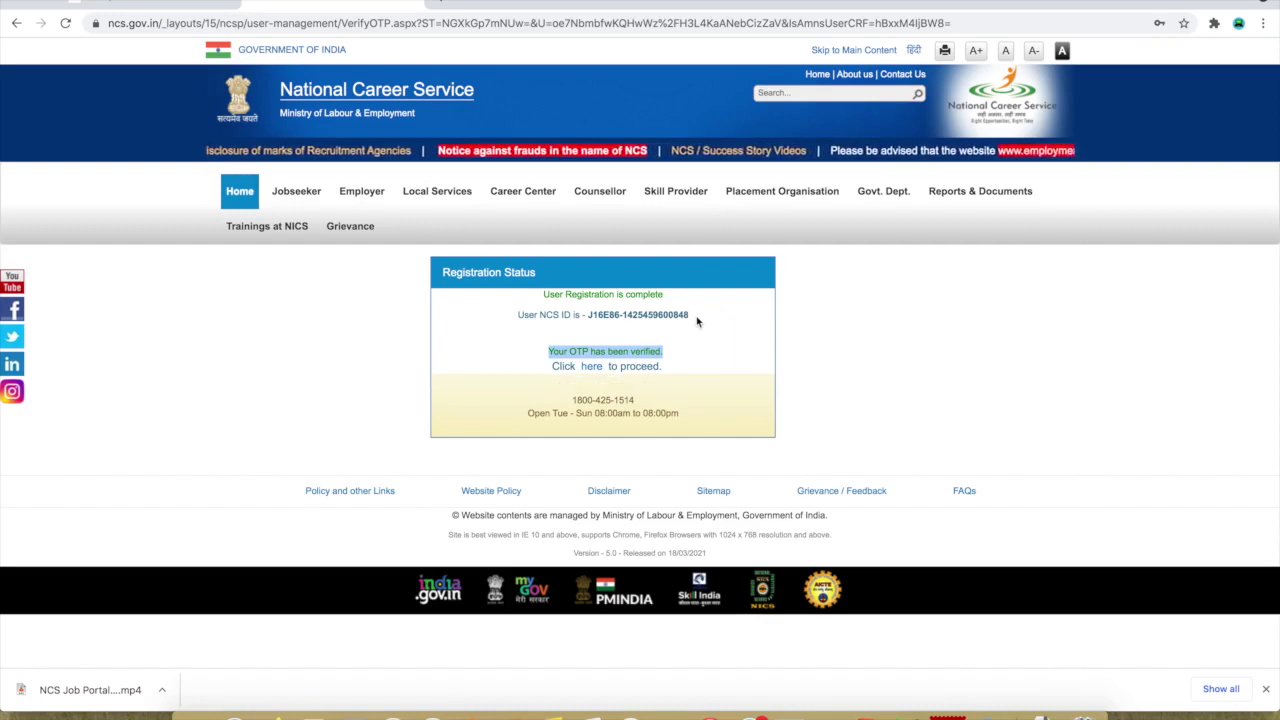
{"action": "left_click_drag", "start_coordinate": [695, 317], "coordinate": [589, 318]}
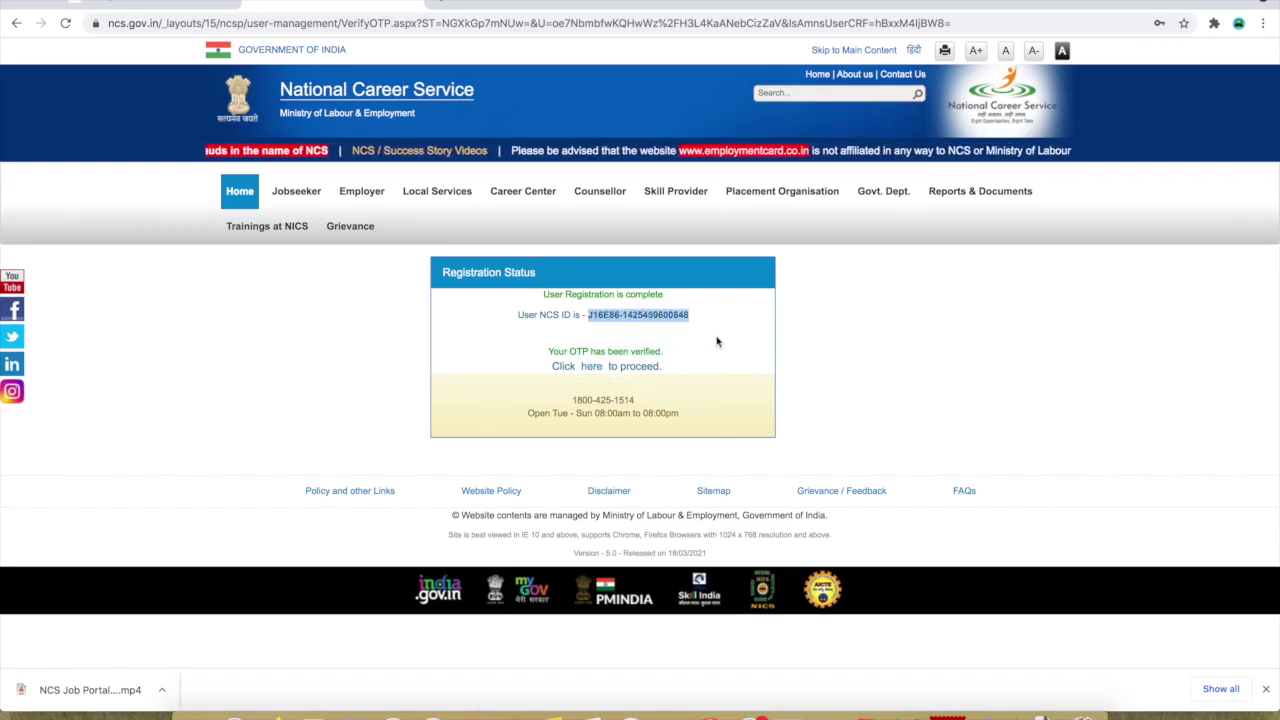
{"action": "left_click", "coordinate": [591, 367]}
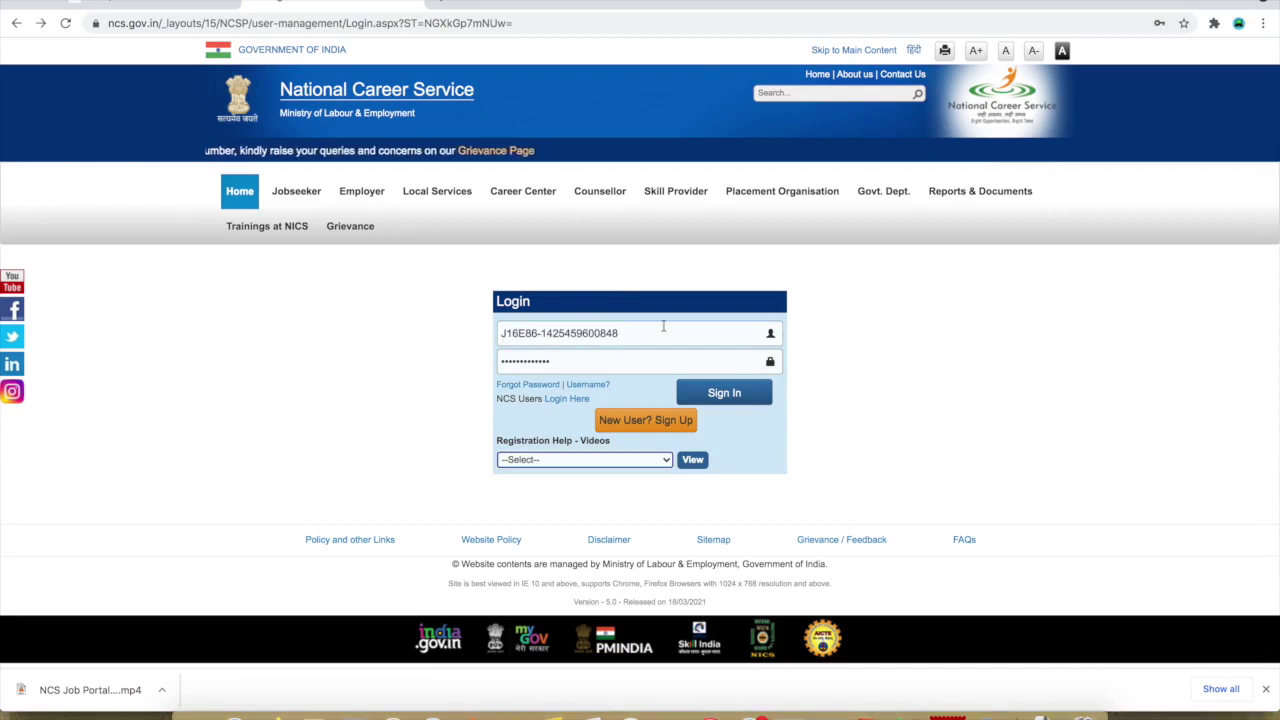
Step: Check the registration help video categories, sign in to the new jobseeker account, and look at its account menu
{"action": "left_click", "coordinate": [563, 462]}
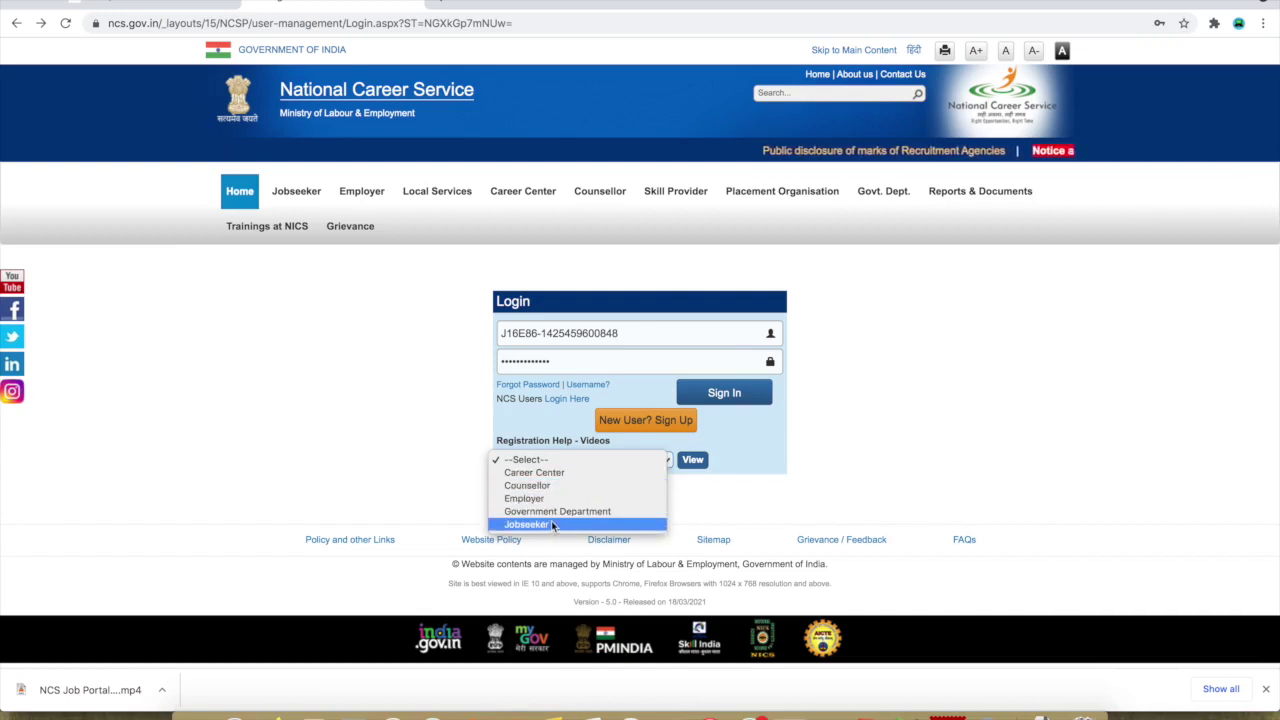
{"action": "left_click", "coordinate": [449, 503]}
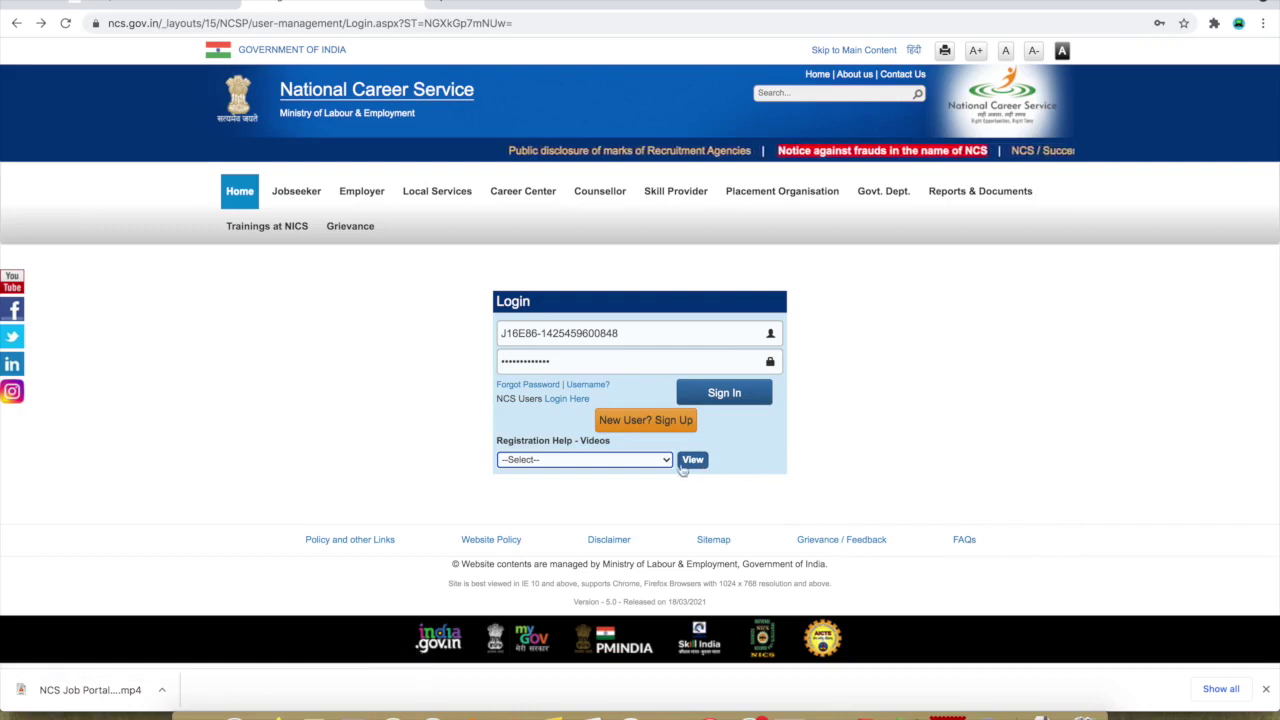
{"action": "left_click", "coordinate": [730, 402]}
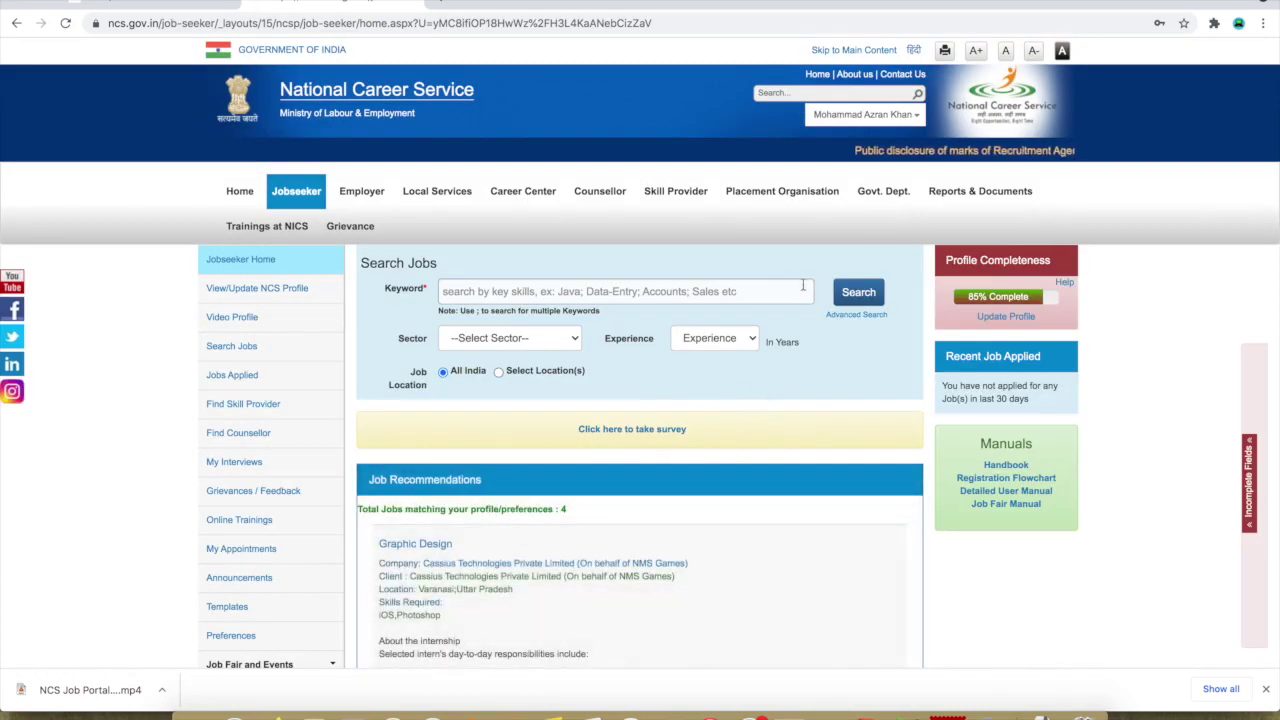
{"action": "left_click", "coordinate": [890, 115]}
{"action": "left_click", "coordinate": [888, 116]}
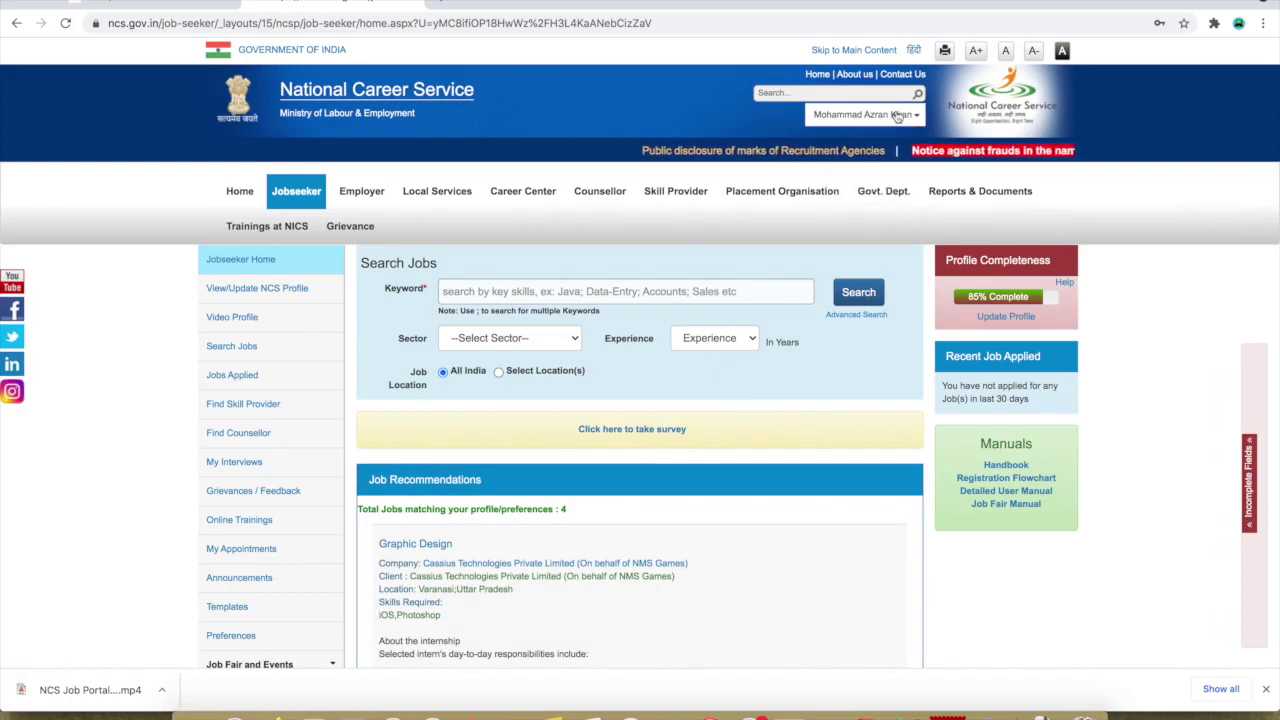
Step: Open the jobseeker profile for updating and review the work experience, joining availability, salary, salary duration and employer organisation type fields
{"action": "left_click", "coordinate": [890, 115]}
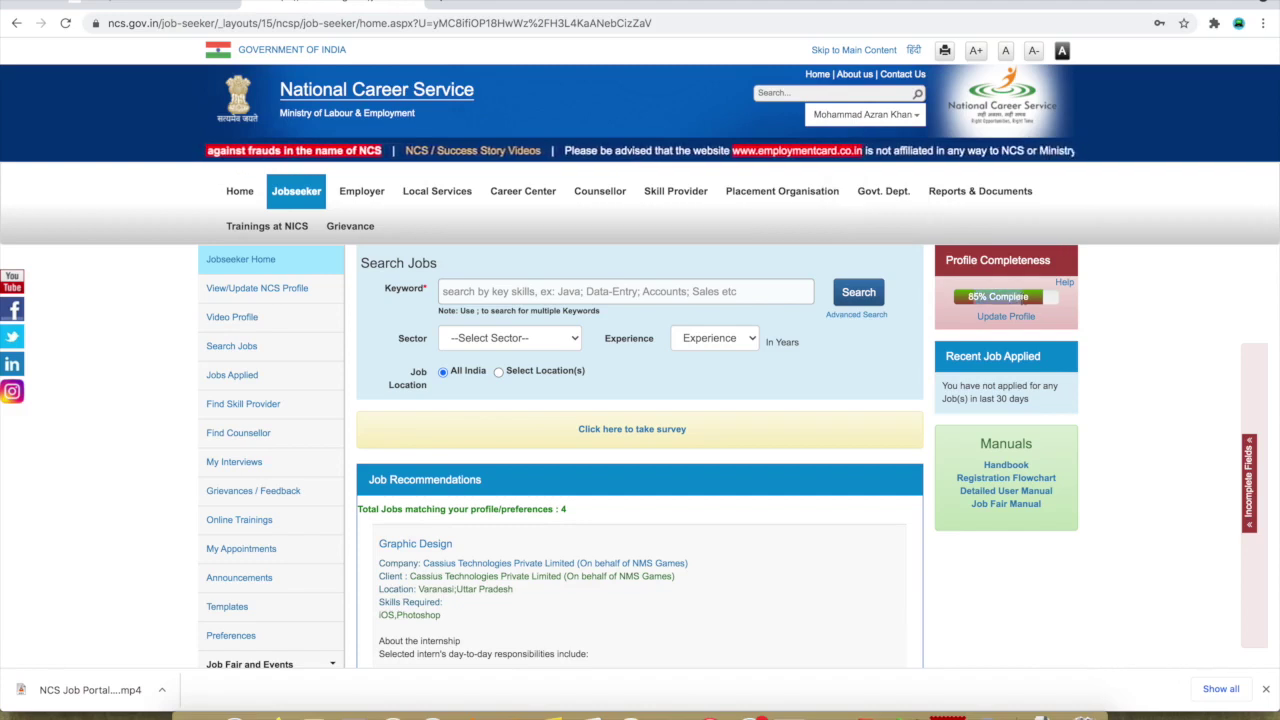
{"action": "left_click", "coordinate": [1006, 317]}
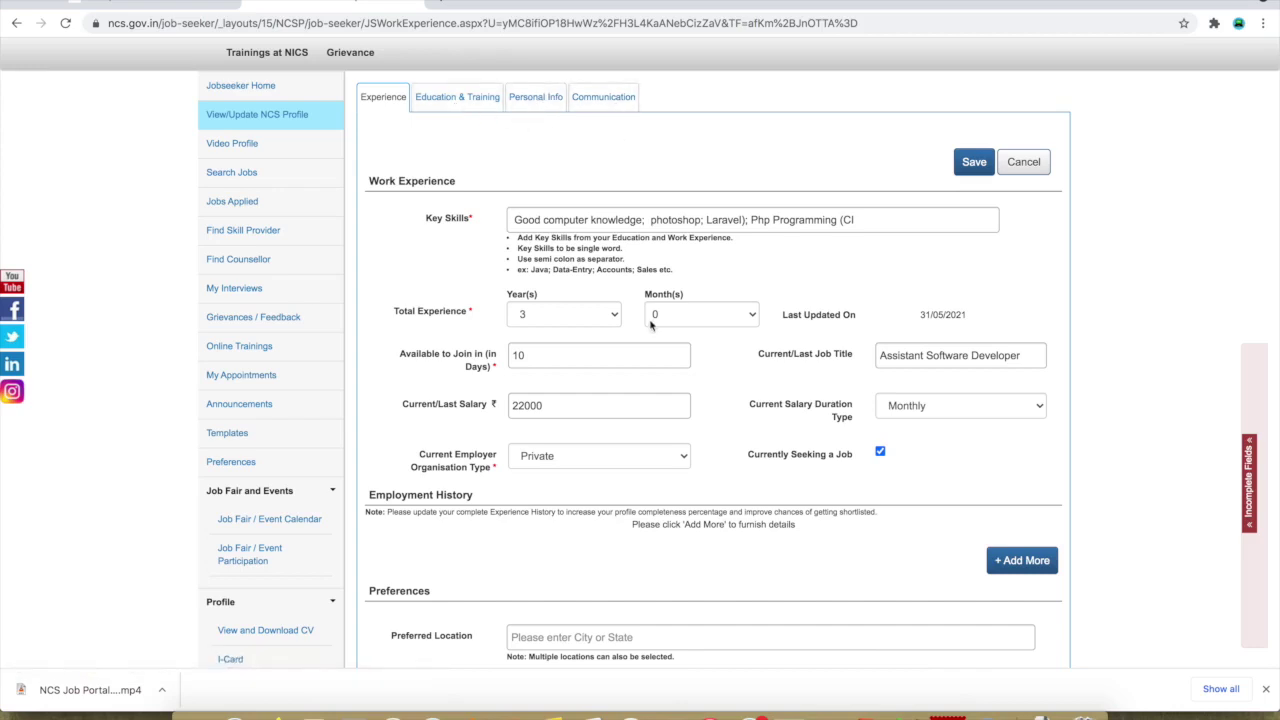
{"action": "left_click", "coordinate": [553, 324]}
{"action": "left_click", "coordinate": [554, 316]}
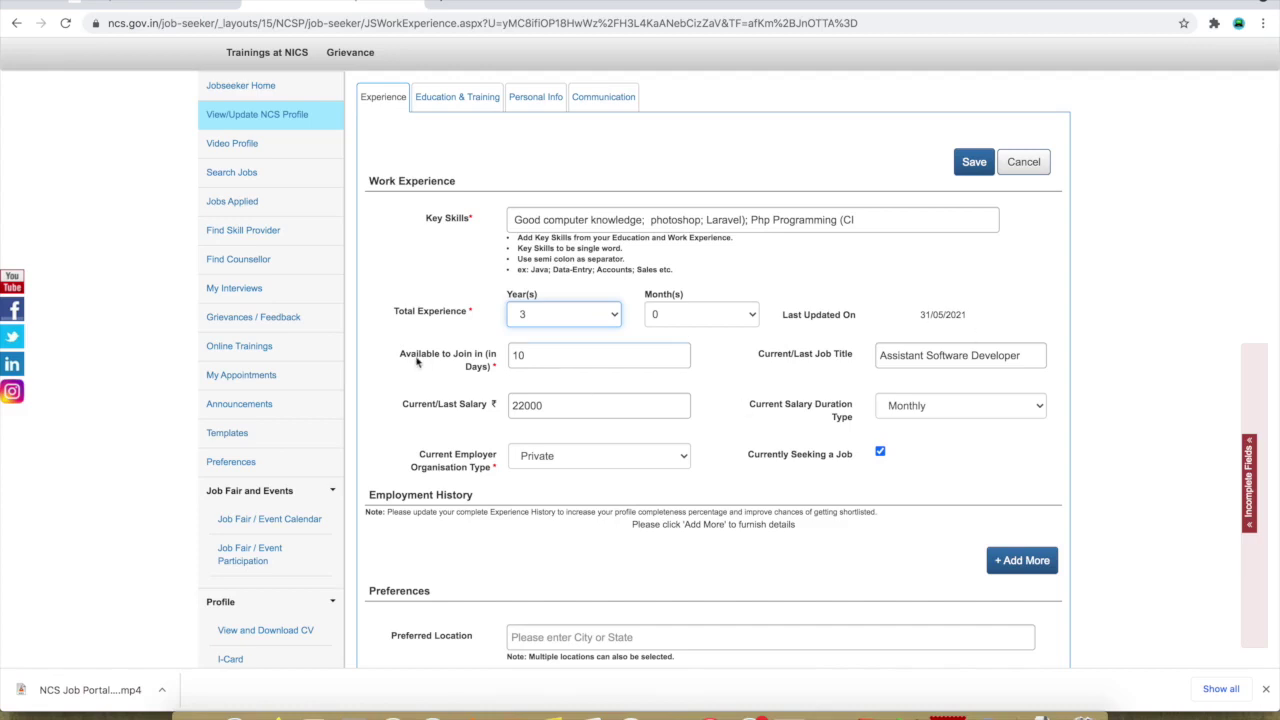
{"action": "left_click", "coordinate": [562, 356]}
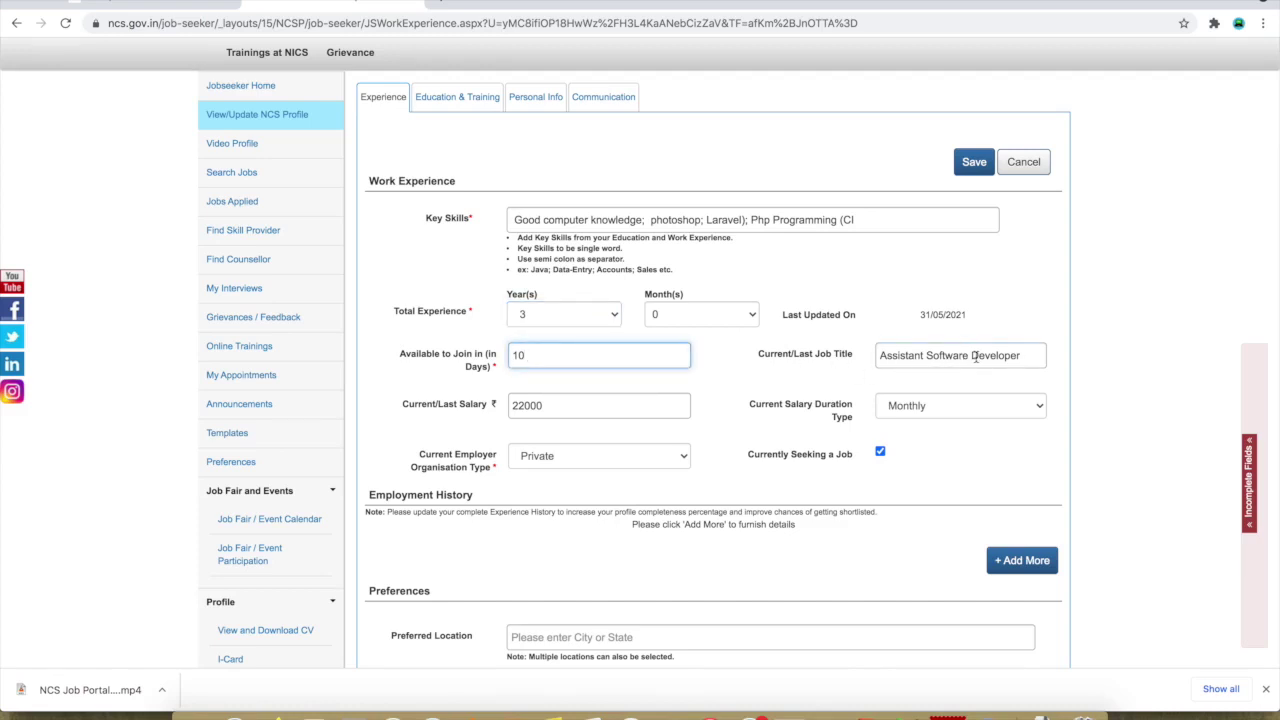
{"action": "double_click", "coordinate": [573, 407]}
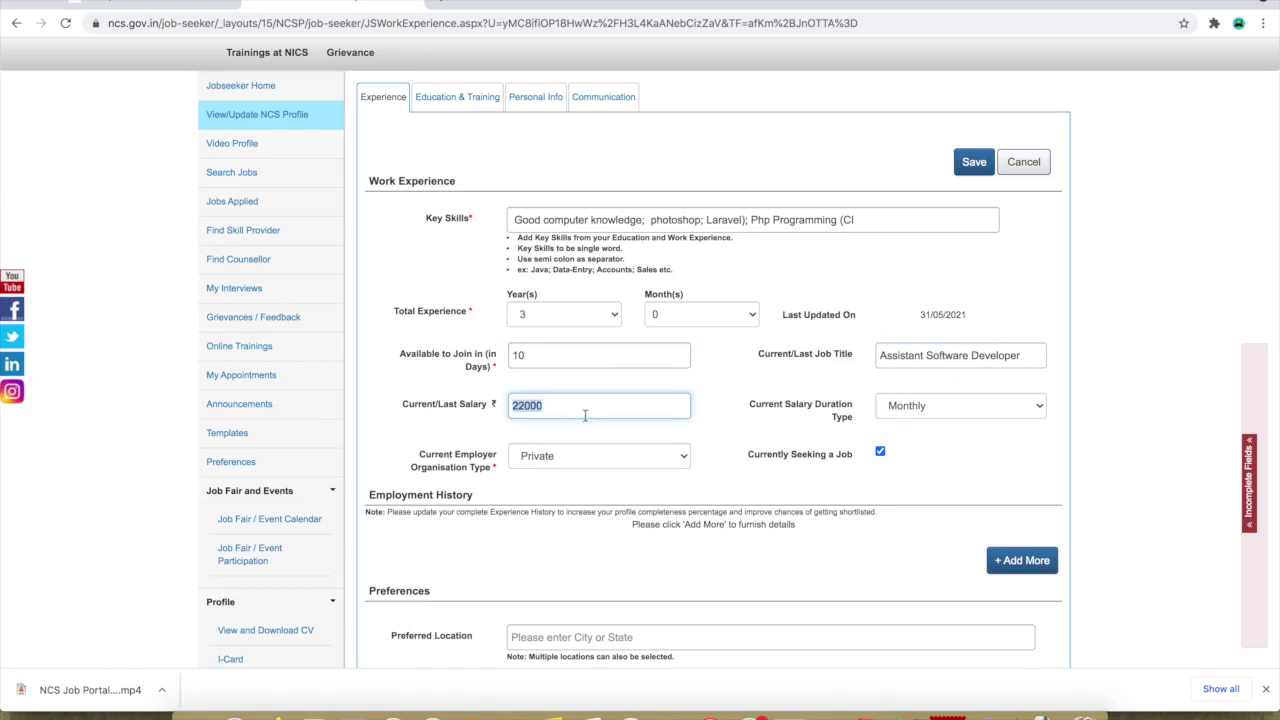
{"action": "left_click", "coordinate": [934, 408]}
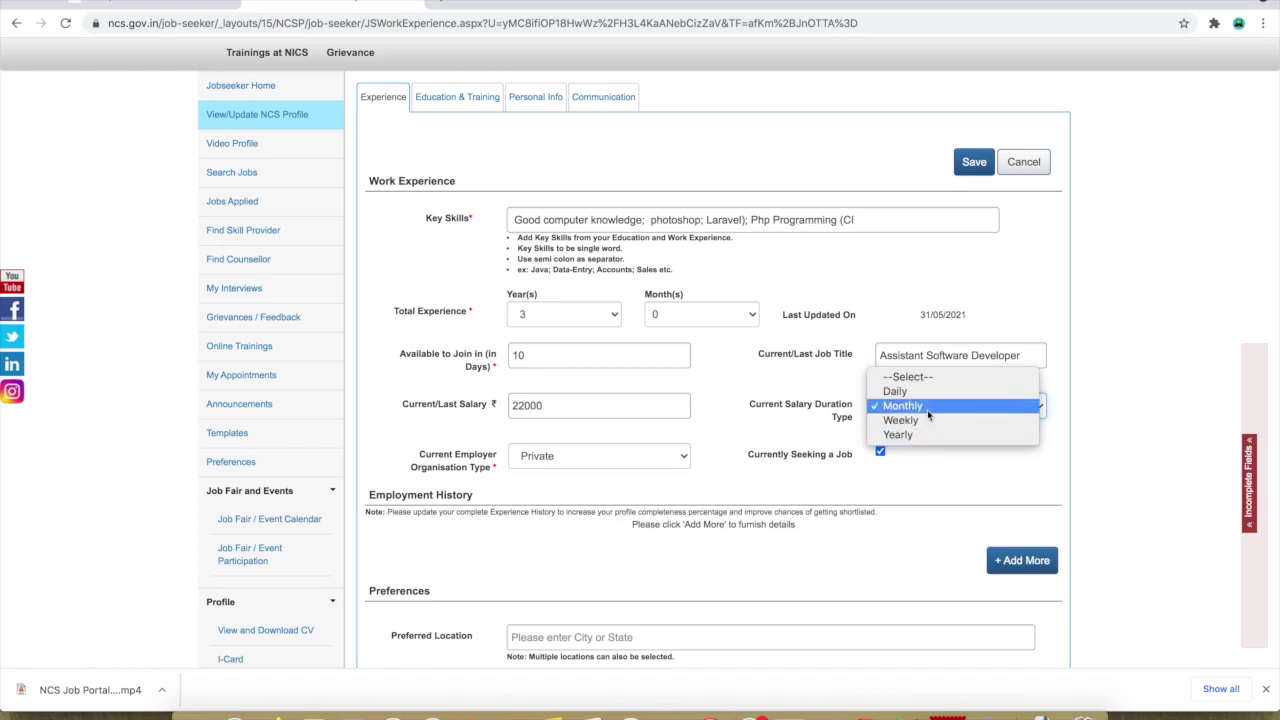
{"action": "left_click", "coordinate": [936, 463]}
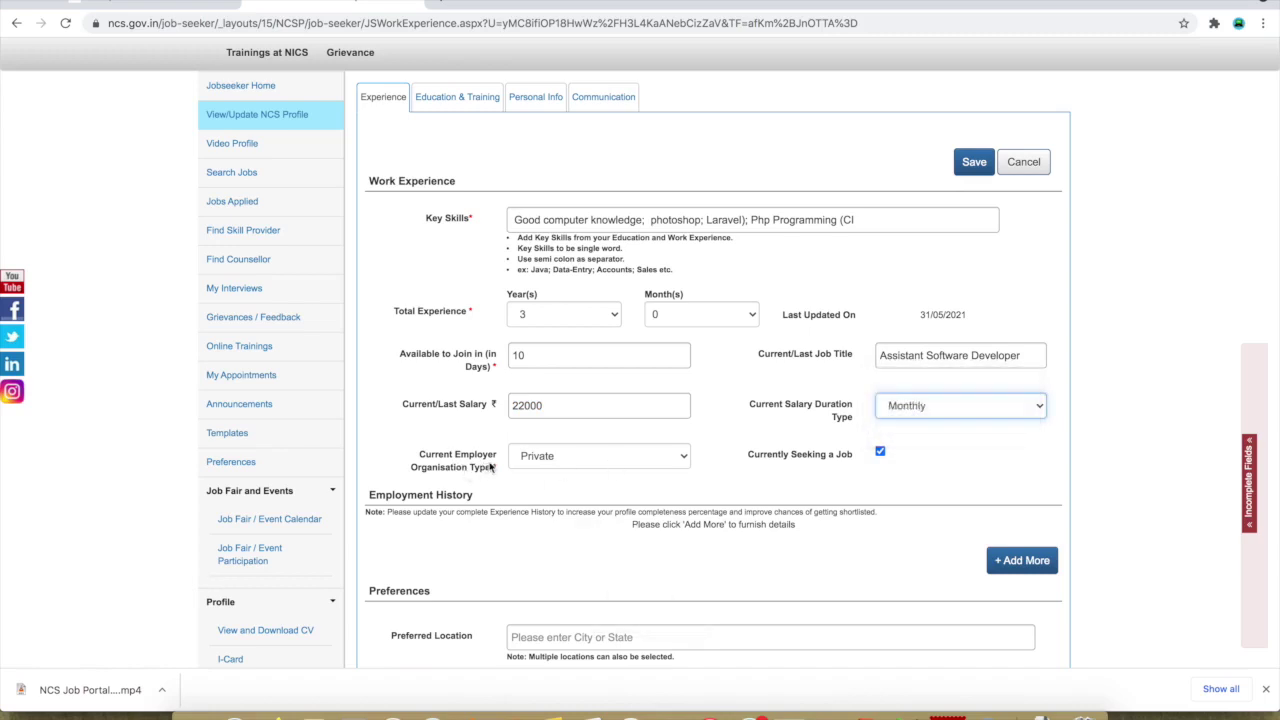
{"action": "scroll", "coordinate": [525, 482], "scroll_direction": "down", "scroll_amount": 1}
{"action": "left_click", "coordinate": [571, 409]}
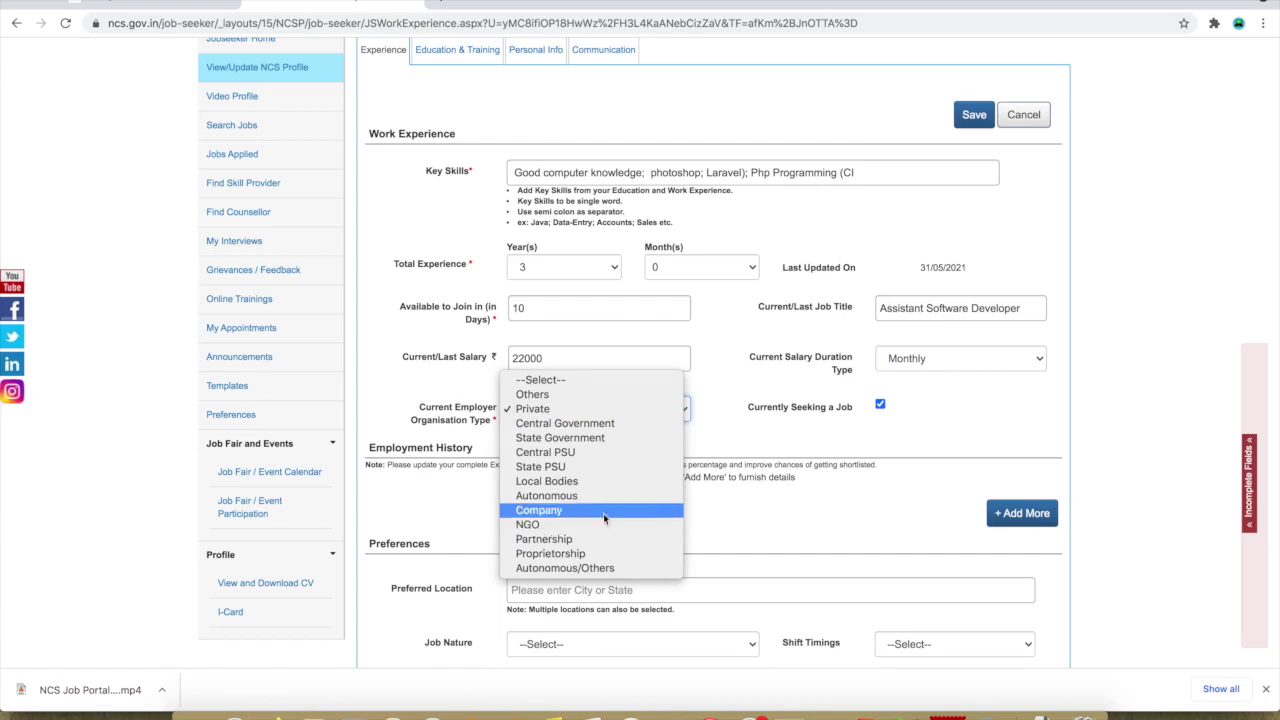
{"action": "left_click", "coordinate": [745, 450]}
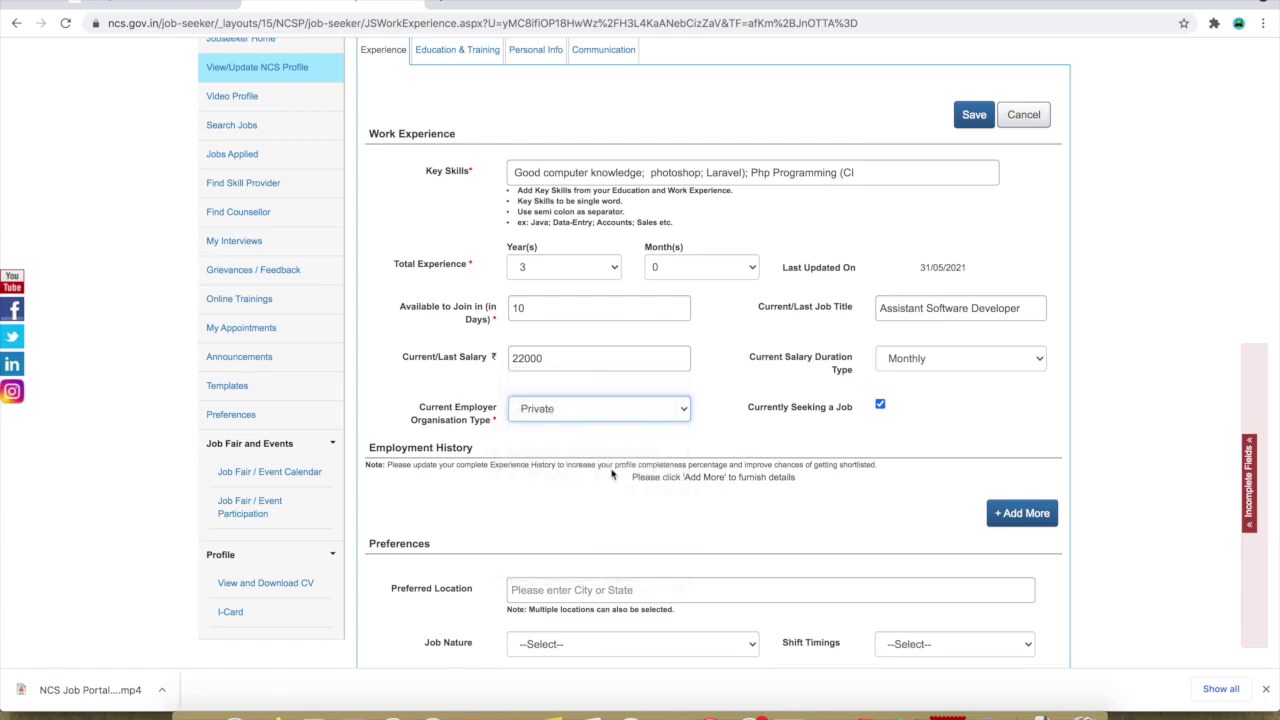
Step: Switch the current employer organisation type to Local Bodies and add Lucknow in Lucknow district, Uttar Pradesh, as a preferred location
{"action": "scroll", "coordinate": [612, 474], "scroll_direction": "down", "scroll_amount": 2}
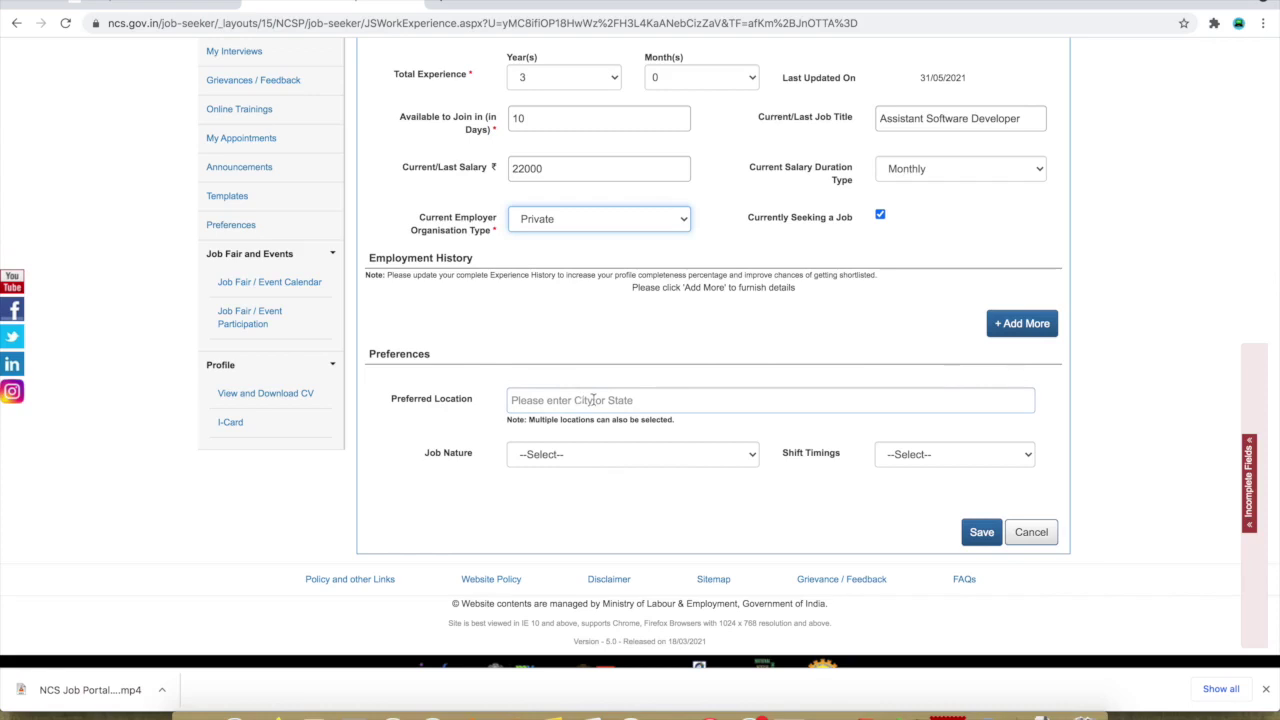
{"action": "key", "text": "l"}
{"action": "left_click", "coordinate": [593, 400]}
{"action": "type", "text": "Luc"}
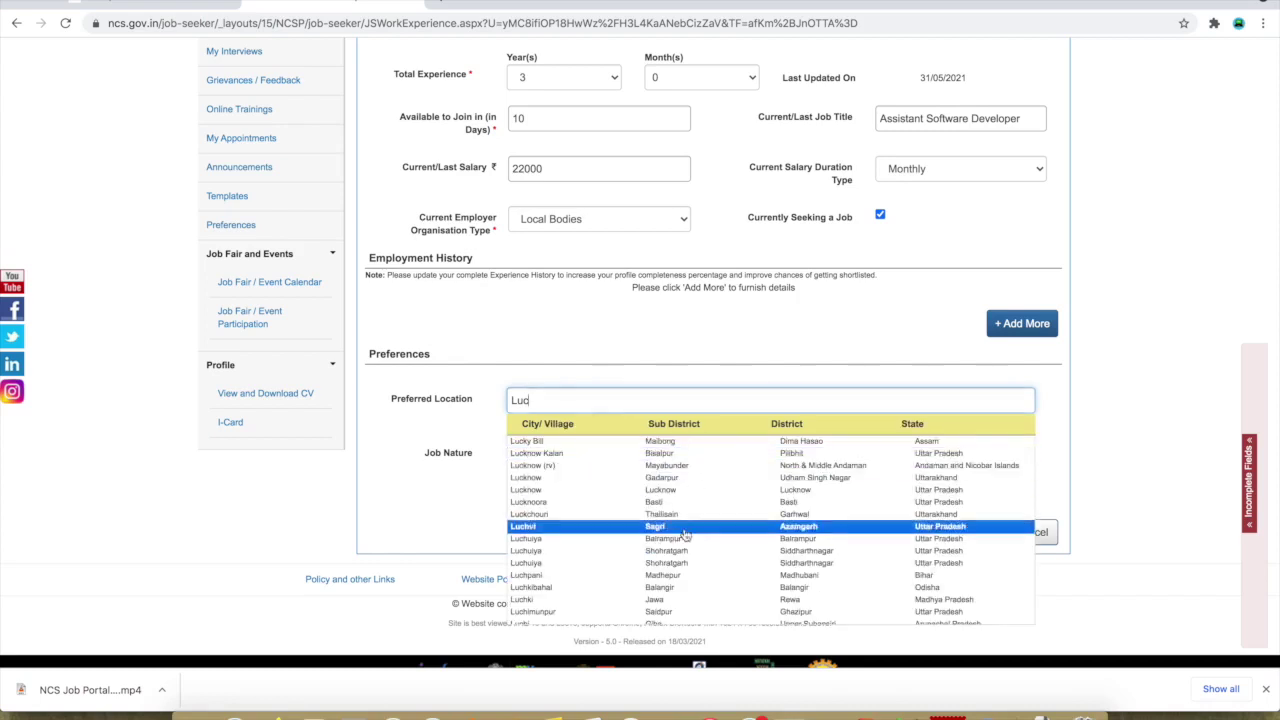
{"action": "left_click", "coordinate": [566, 490]}
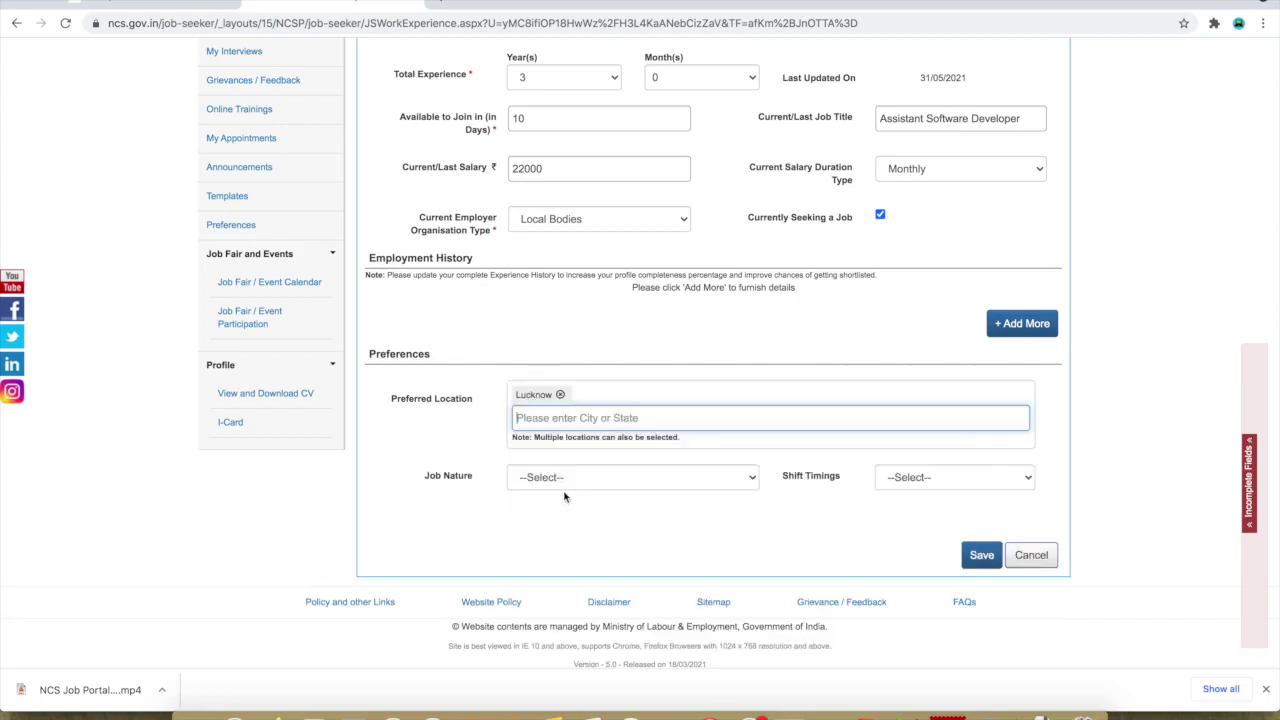
{"action": "mouse_move", "coordinate": [531, 405]}
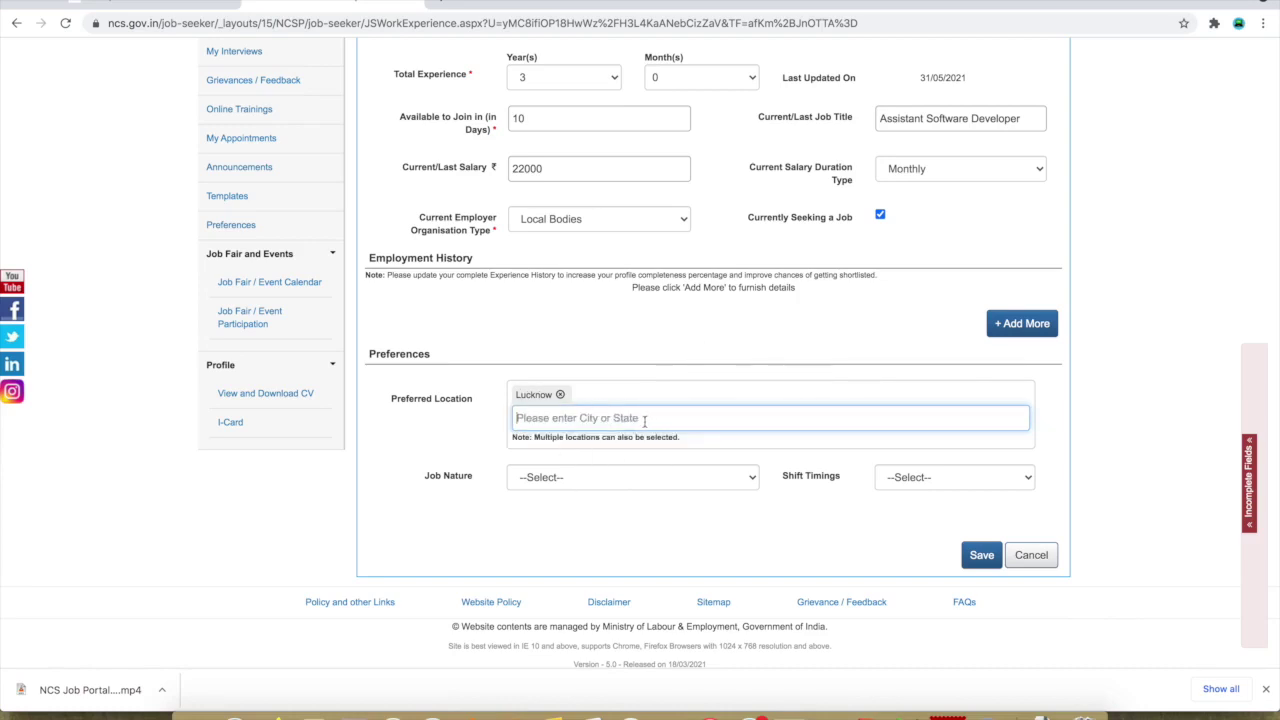
{"action": "mouse_move", "coordinate": [576, 404]}
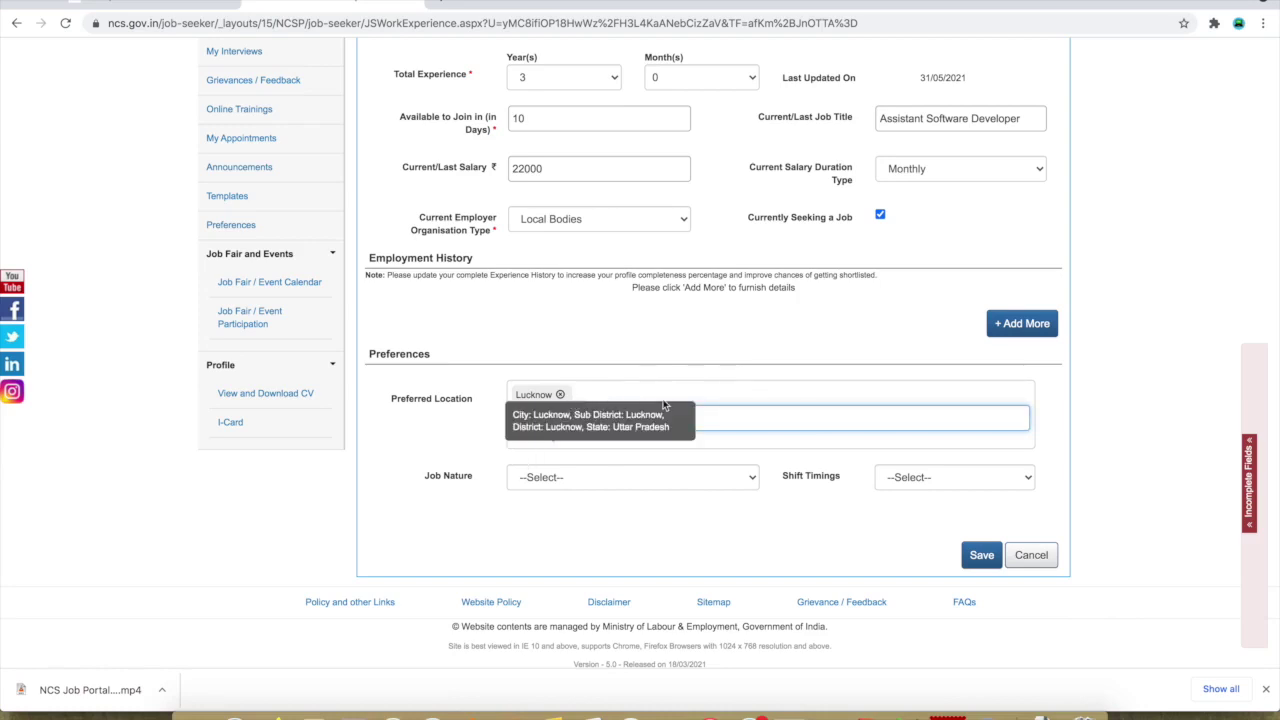
Step: Set the preferred job nature to Full Time/Work From Home and the shift timings to Day
{"action": "left_click", "coordinate": [621, 481]}
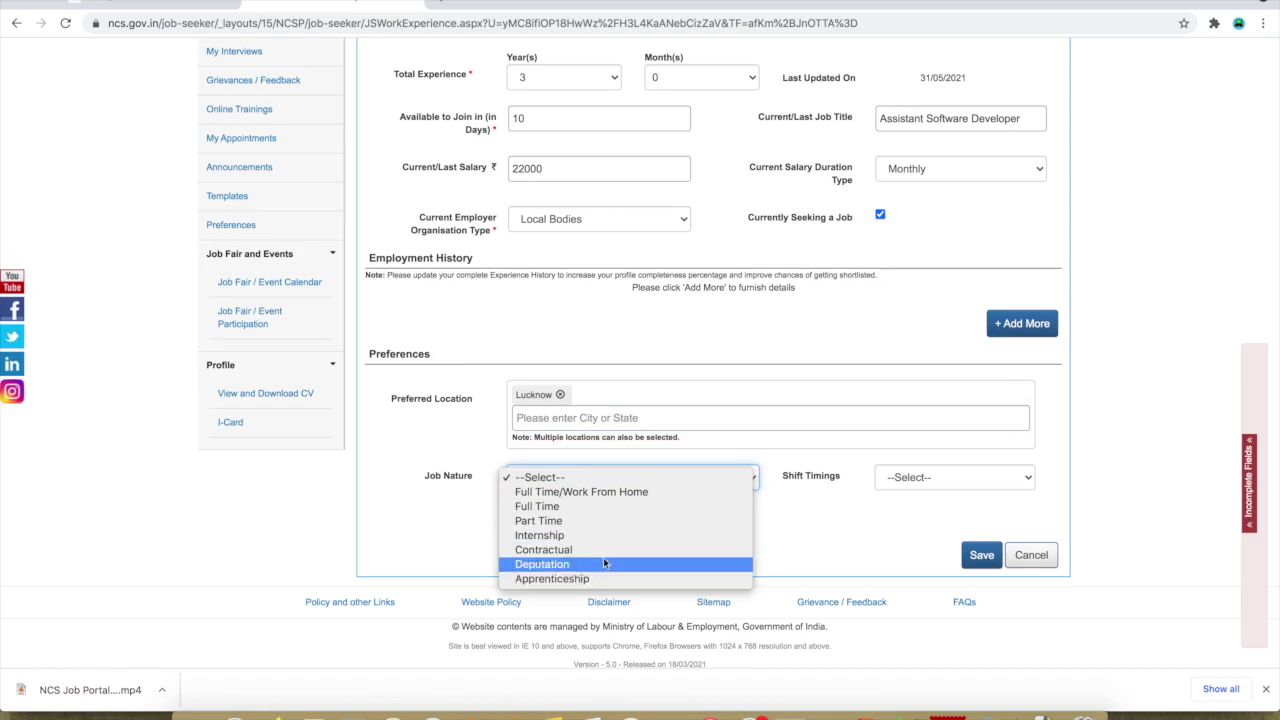
{"action": "left_click", "coordinate": [595, 494]}
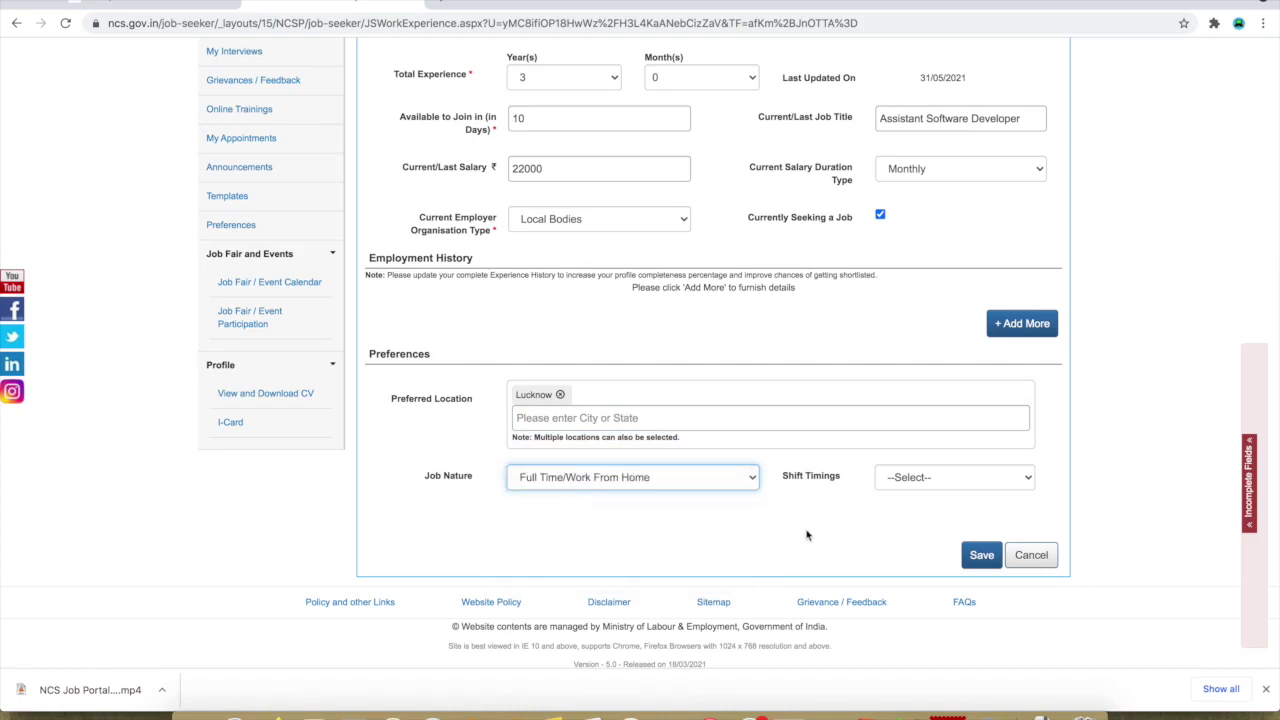
{"action": "left_click", "coordinate": [946, 484]}
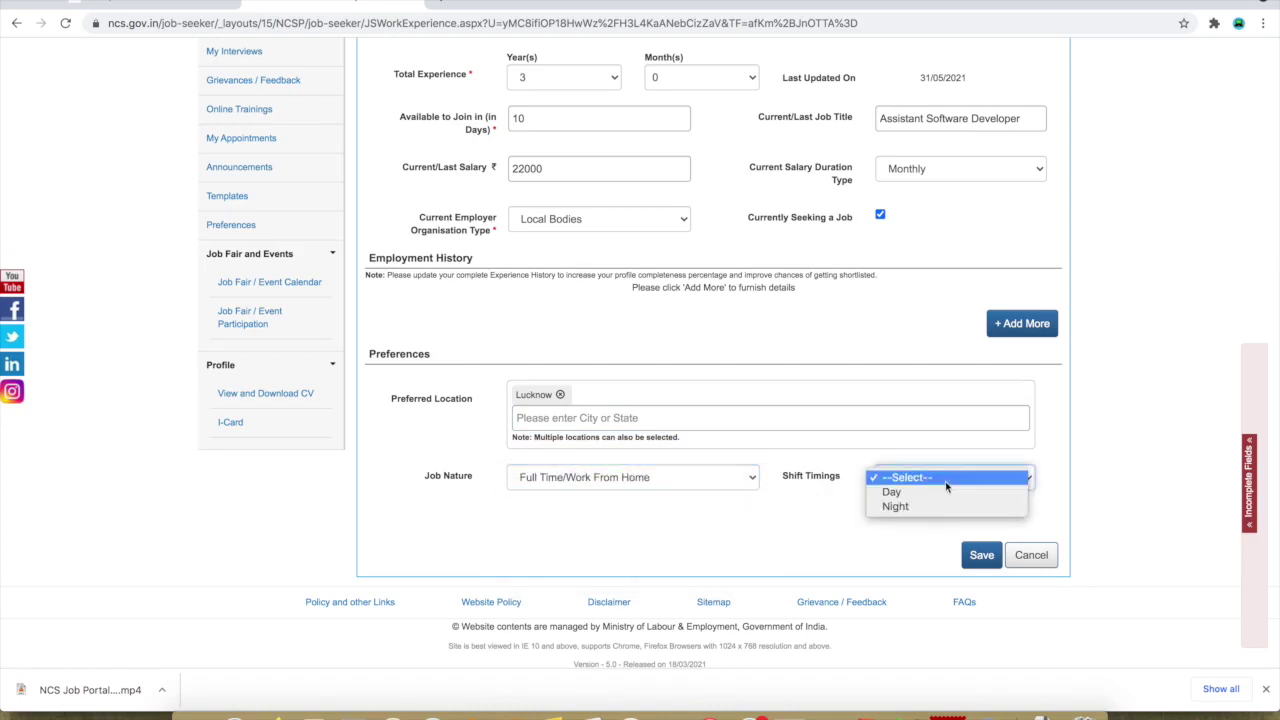
{"action": "left_click", "coordinate": [913, 491]}
Step: Open the form for adding an employment history entry, look through its fields, and close it without adding anything
{"action": "scroll", "coordinate": [480, 502], "scroll_direction": "up", "scroll_amount": 2}
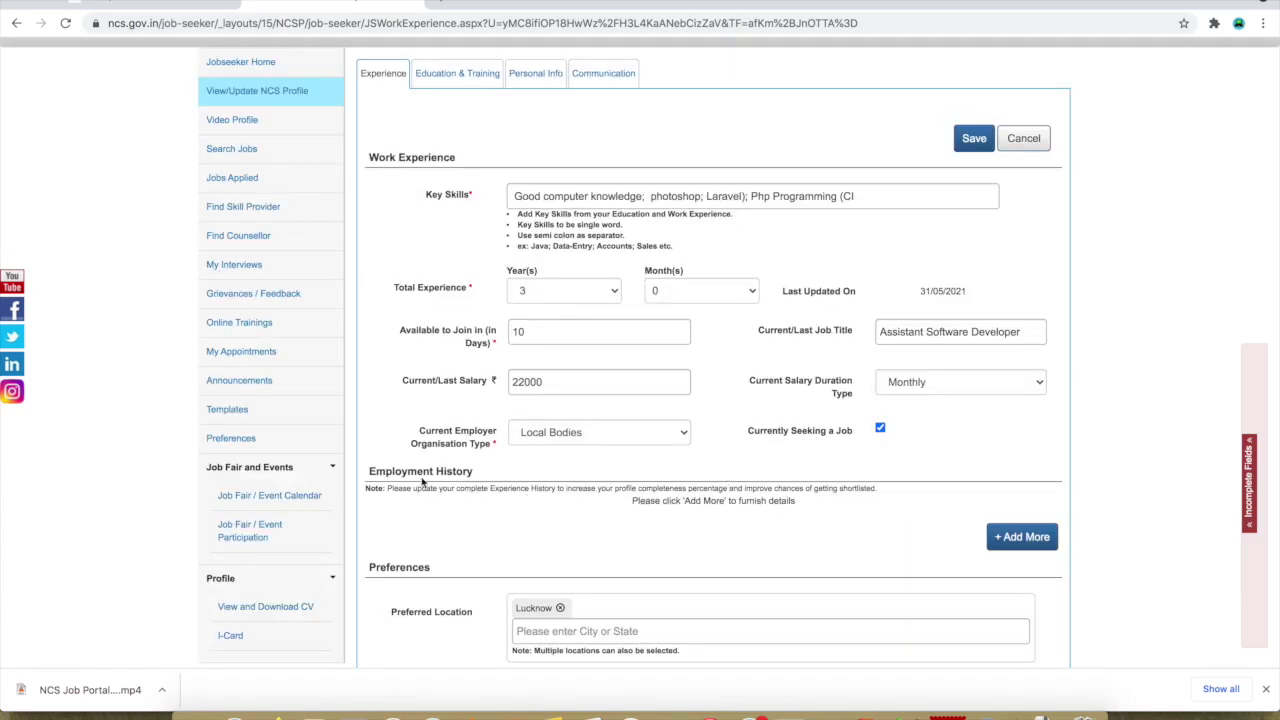
{"action": "left_click_drag", "start_coordinate": [492, 471], "coordinate": [368, 470]}
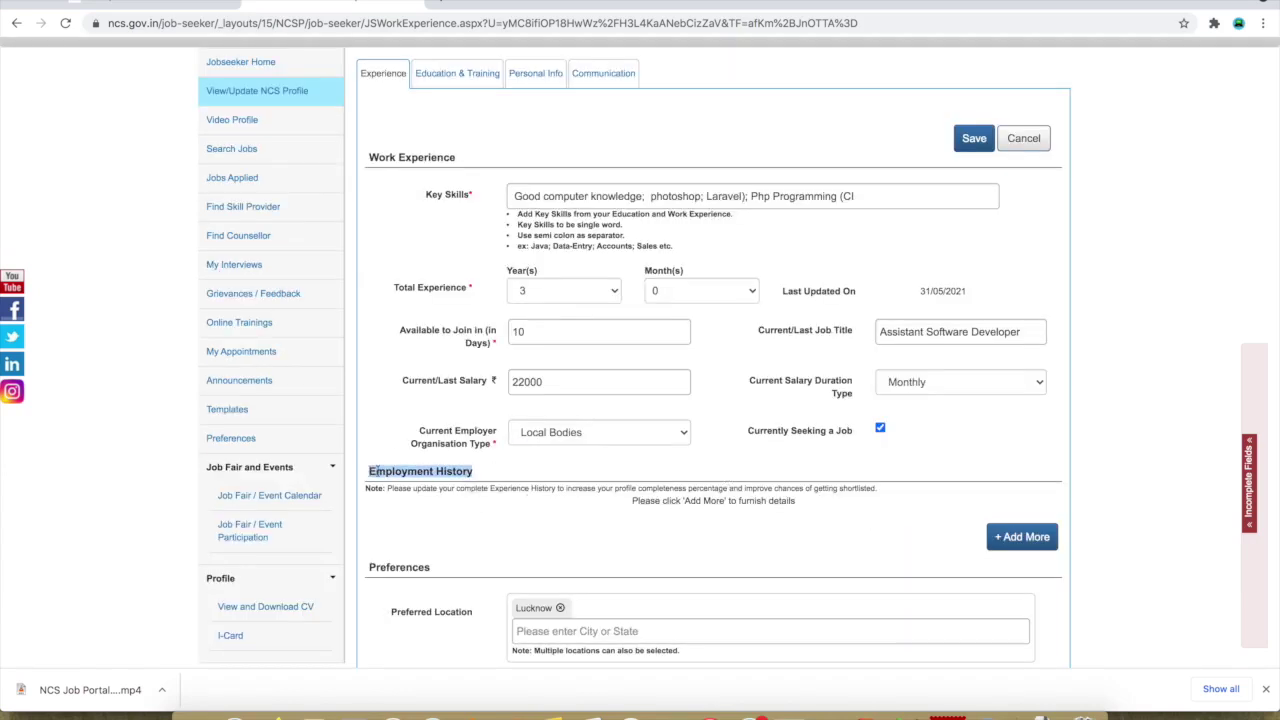
{"action": "left_click", "coordinate": [1030, 540]}
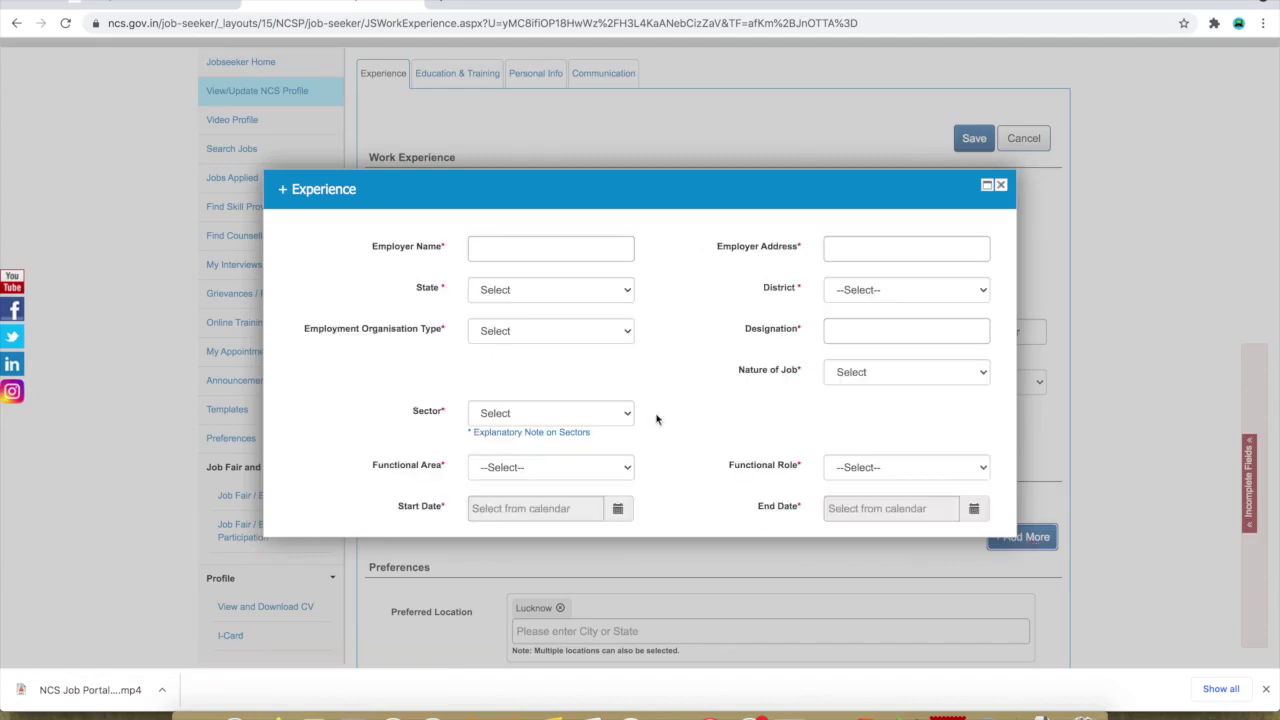
{"action": "scroll", "coordinate": [652, 418], "scroll_direction": "down", "scroll_amount": 1}
{"action": "scroll", "coordinate": [556, 337], "scroll_direction": "down", "scroll_amount": 1}
{"action": "scroll", "coordinate": [556, 337], "scroll_direction": "down", "scroll_amount": 1}
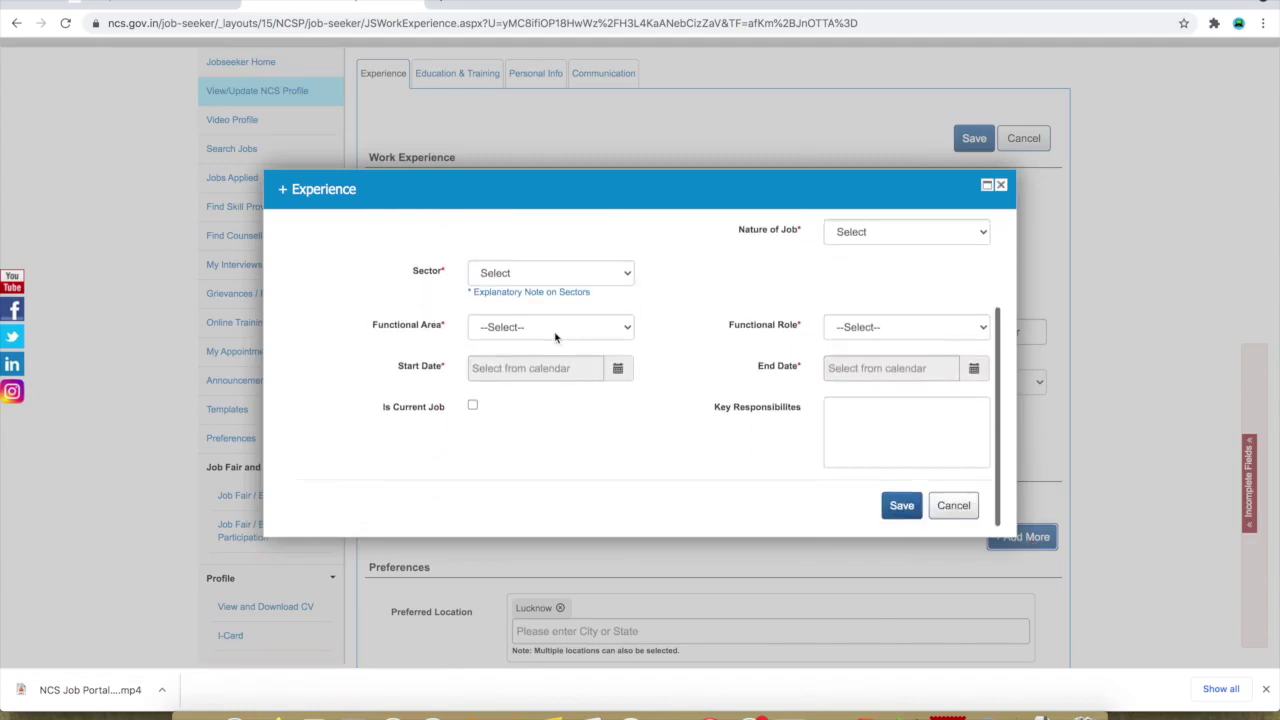
{"action": "scroll", "coordinate": [556, 337], "scroll_direction": "up", "scroll_amount": 3}
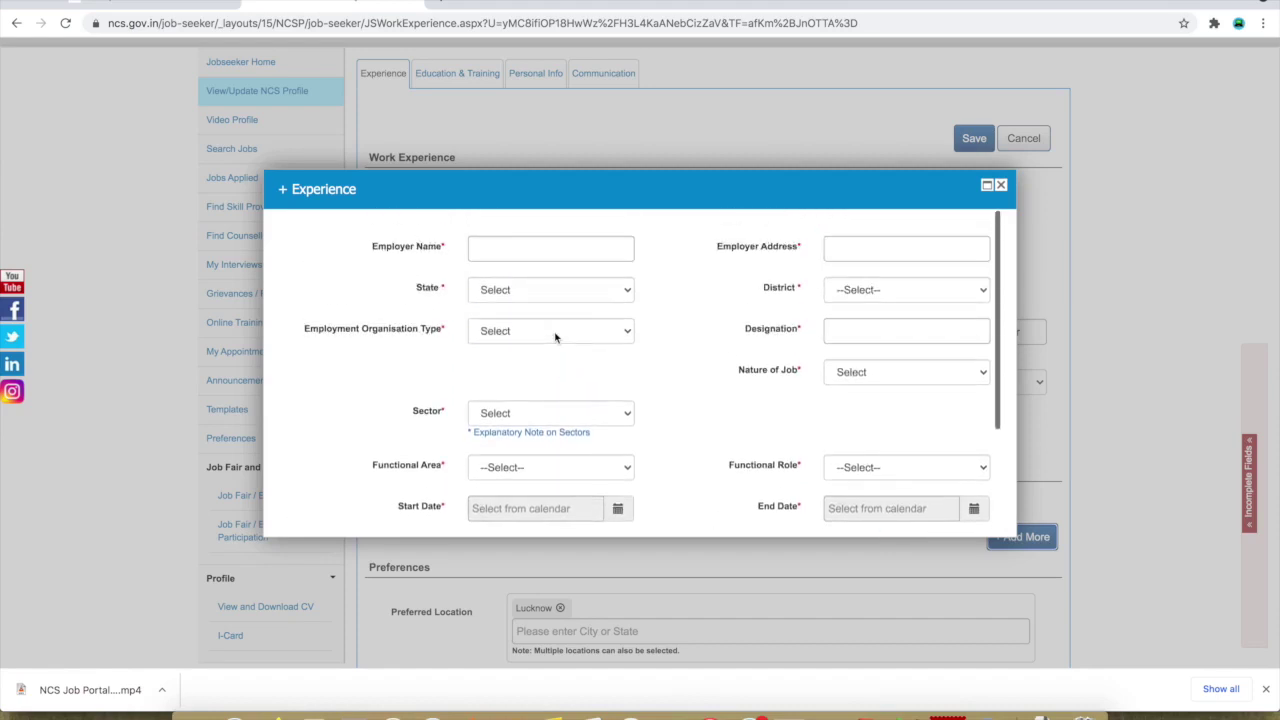
{"action": "left_click", "coordinate": [1001, 186]}
Step: Save the experience and preference details and check the submission message above the work experience section
{"action": "scroll", "coordinate": [800, 486], "scroll_direction": "down", "scroll_amount": 3}
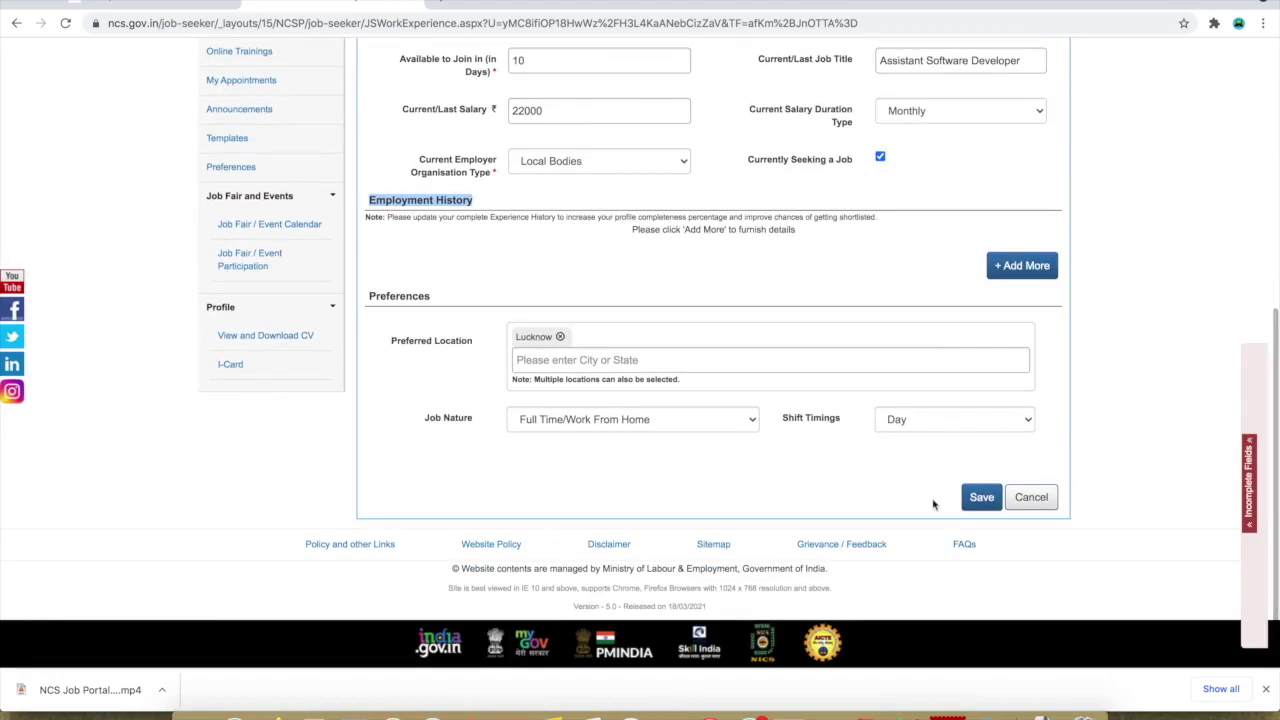
{"action": "left_click", "coordinate": [979, 503]}
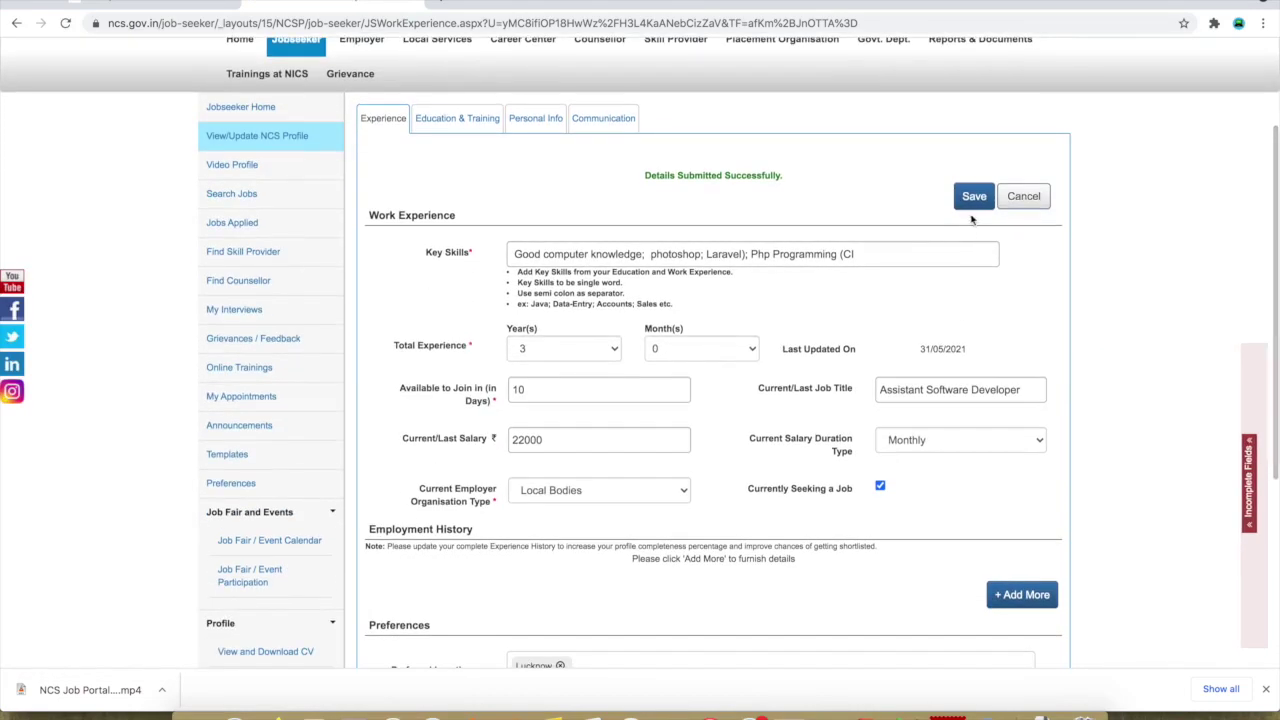
{"action": "scroll", "coordinate": [914, 320], "scroll_direction": "up", "scroll_amount": 1}
{"action": "left_click_drag", "start_coordinate": [640, 247], "coordinate": [875, 251]}
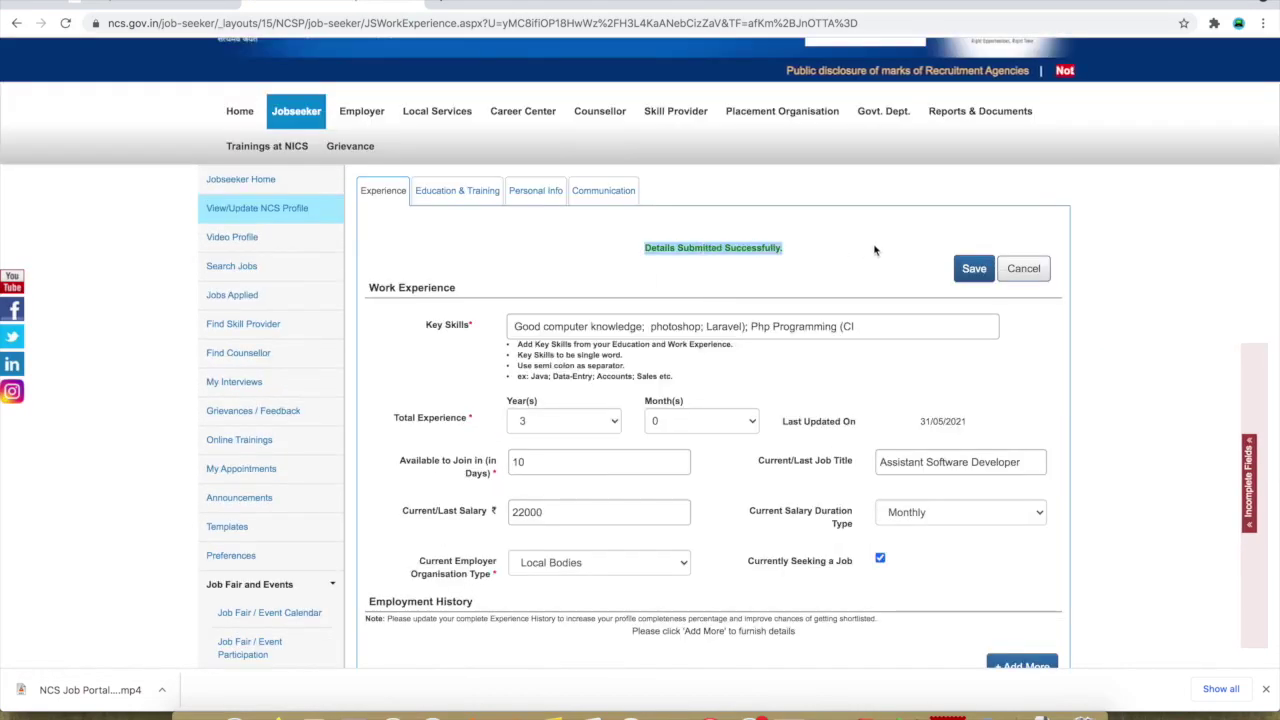
{"action": "left_click", "coordinate": [875, 251]}
Step: Open the education and training details, review the education history and other qualifications sections, and save them
{"action": "scroll", "coordinate": [875, 251], "scroll_direction": "down", "scroll_amount": 3}
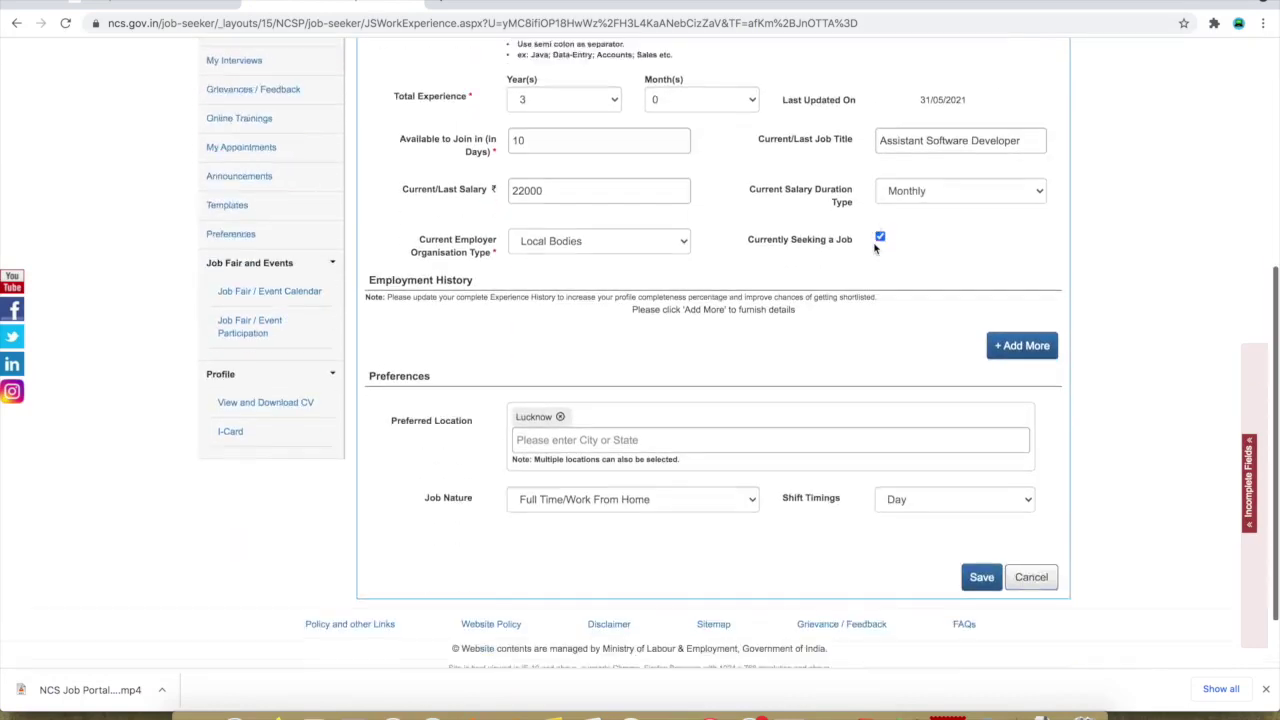
{"action": "scroll", "coordinate": [875, 250], "scroll_direction": "down", "scroll_amount": 1}
{"action": "scroll", "coordinate": [871, 246], "scroll_direction": "up", "scroll_amount": 5}
{"action": "left_click", "coordinate": [437, 276]}
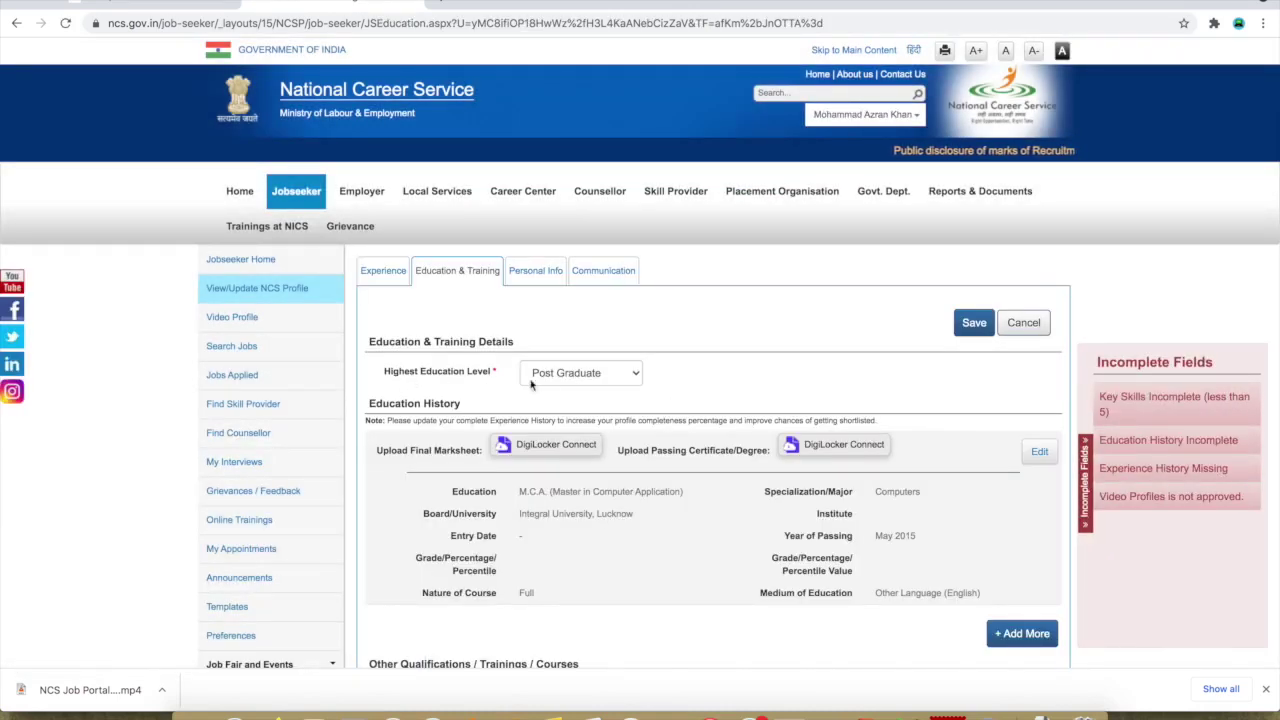
{"action": "scroll", "coordinate": [698, 391], "scroll_direction": "down", "scroll_amount": 1}
{"action": "scroll", "coordinate": [698, 391], "scroll_direction": "down", "scroll_amount": 1}
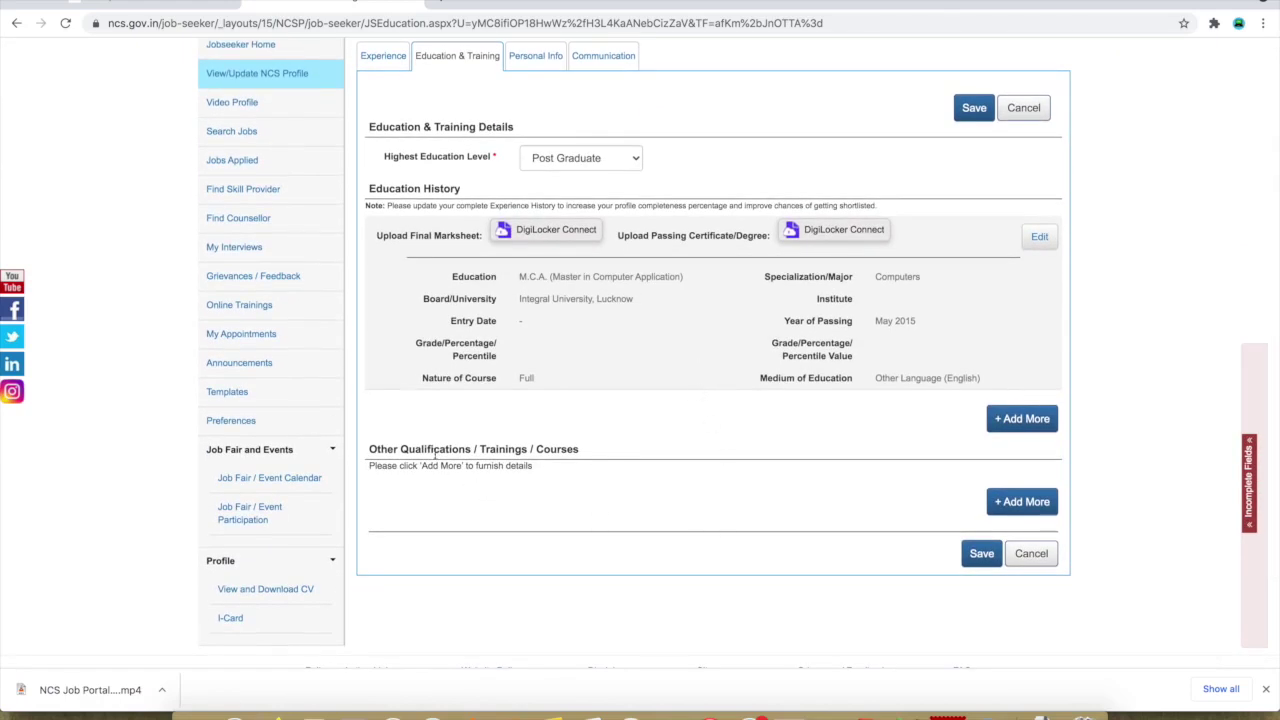
{"action": "left_click", "coordinate": [986, 561]}
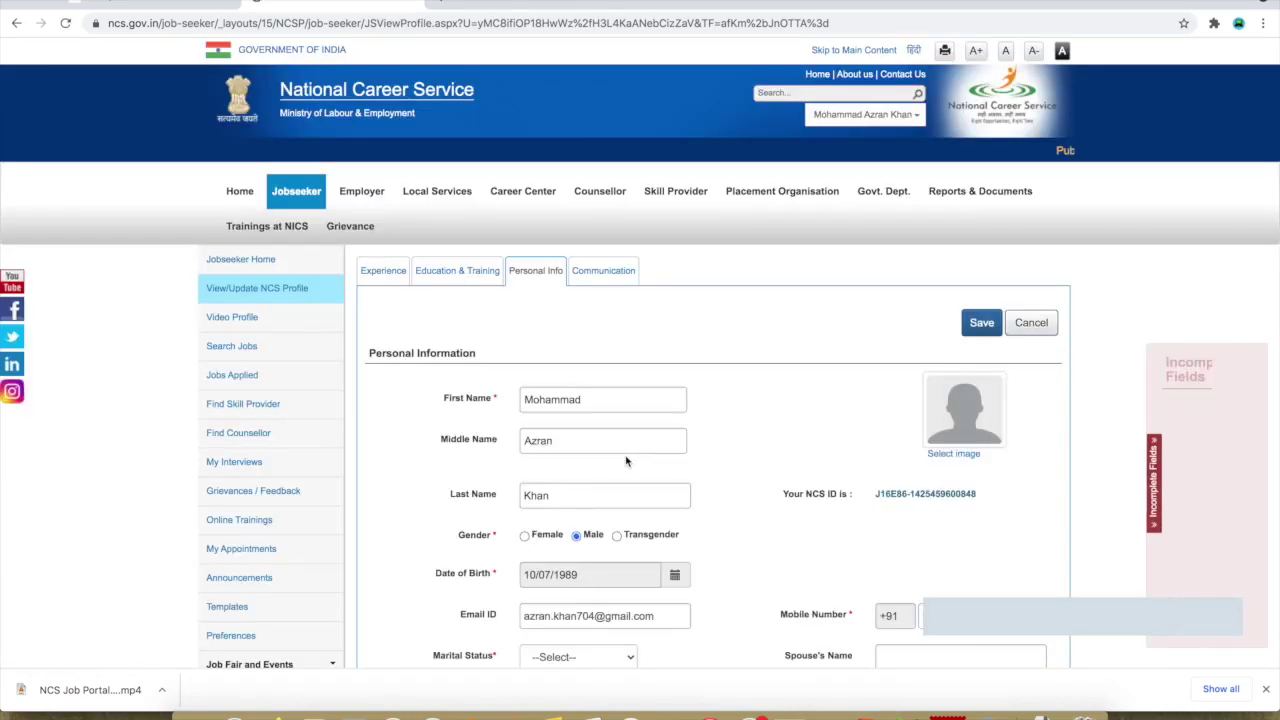
Step: In the personal information form, set the employment status to Unemployed and the primary language to Hindi
{"action": "scroll", "coordinate": [626, 461], "scroll_direction": "down", "scroll_amount": 10}
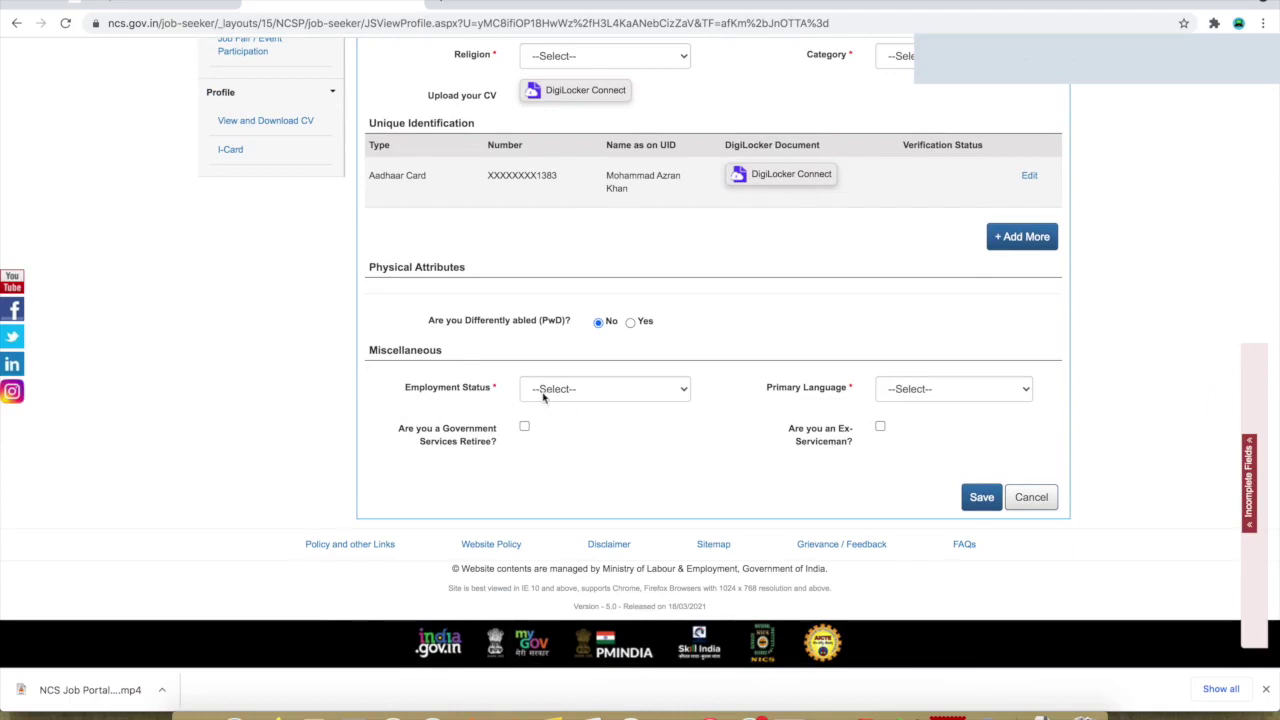
{"action": "left_click", "coordinate": [636, 390]}
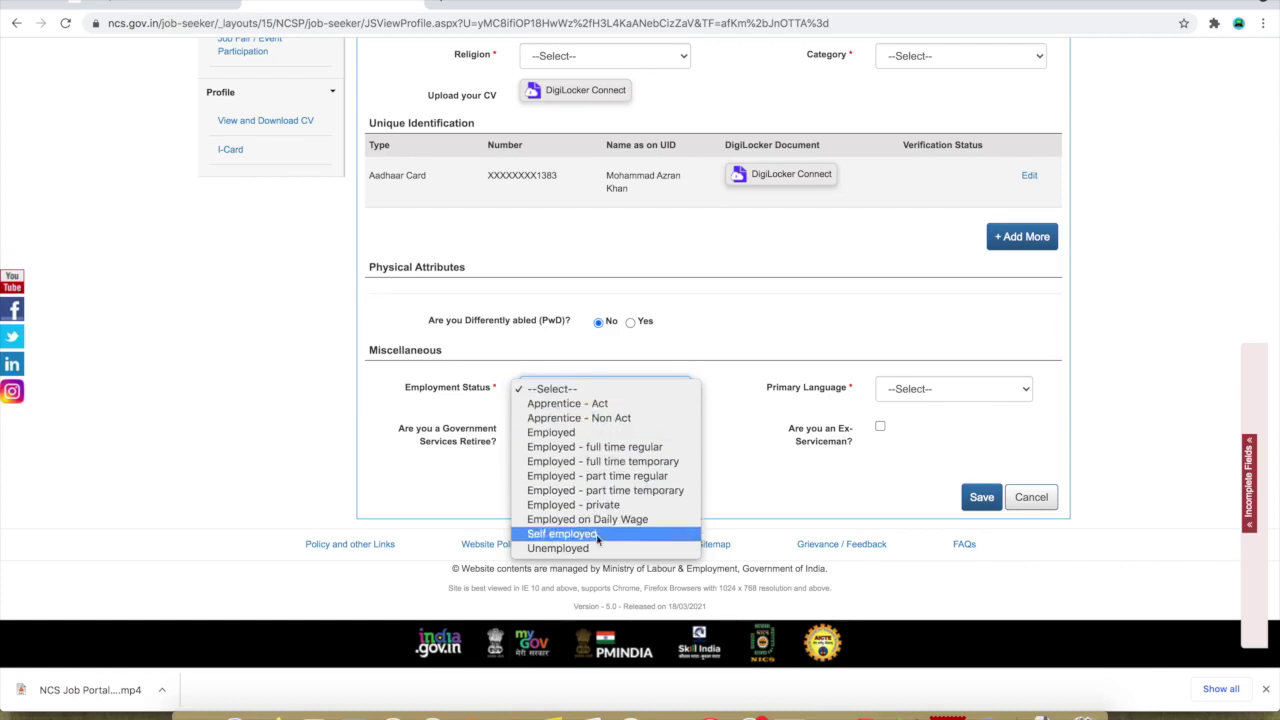
{"action": "left_click", "coordinate": [620, 549]}
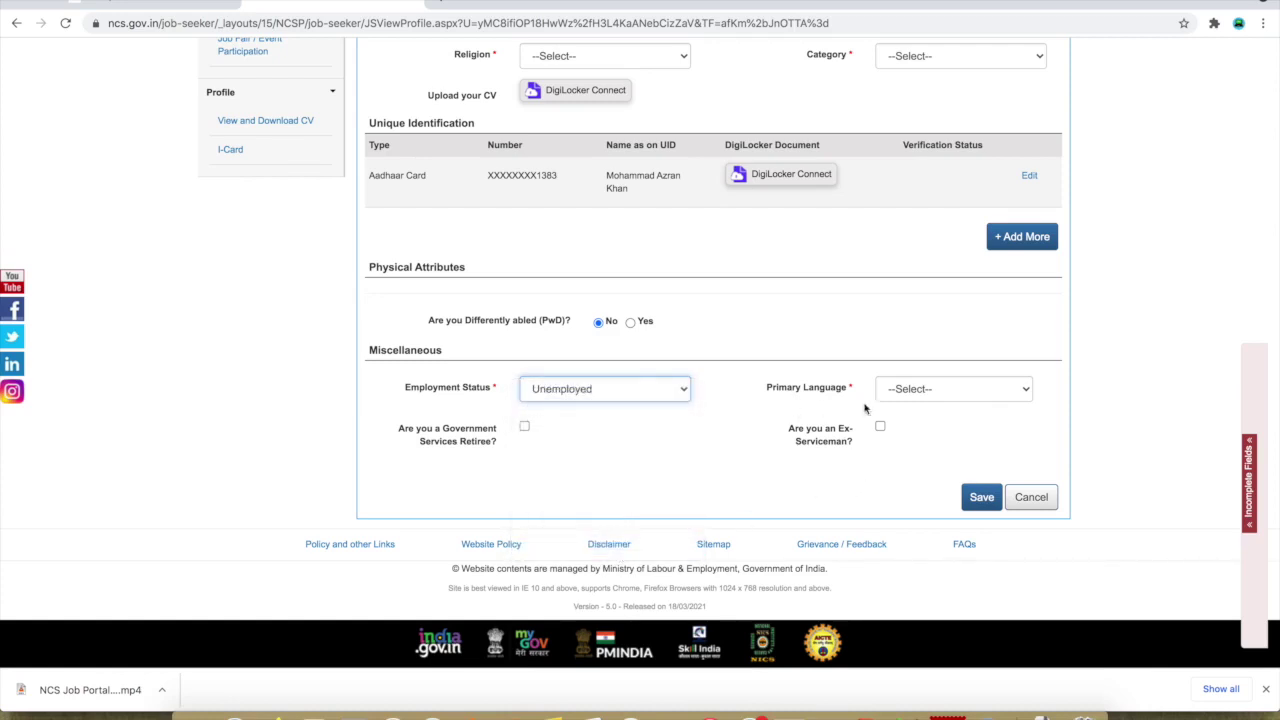
{"action": "left_click", "coordinate": [966, 390]}
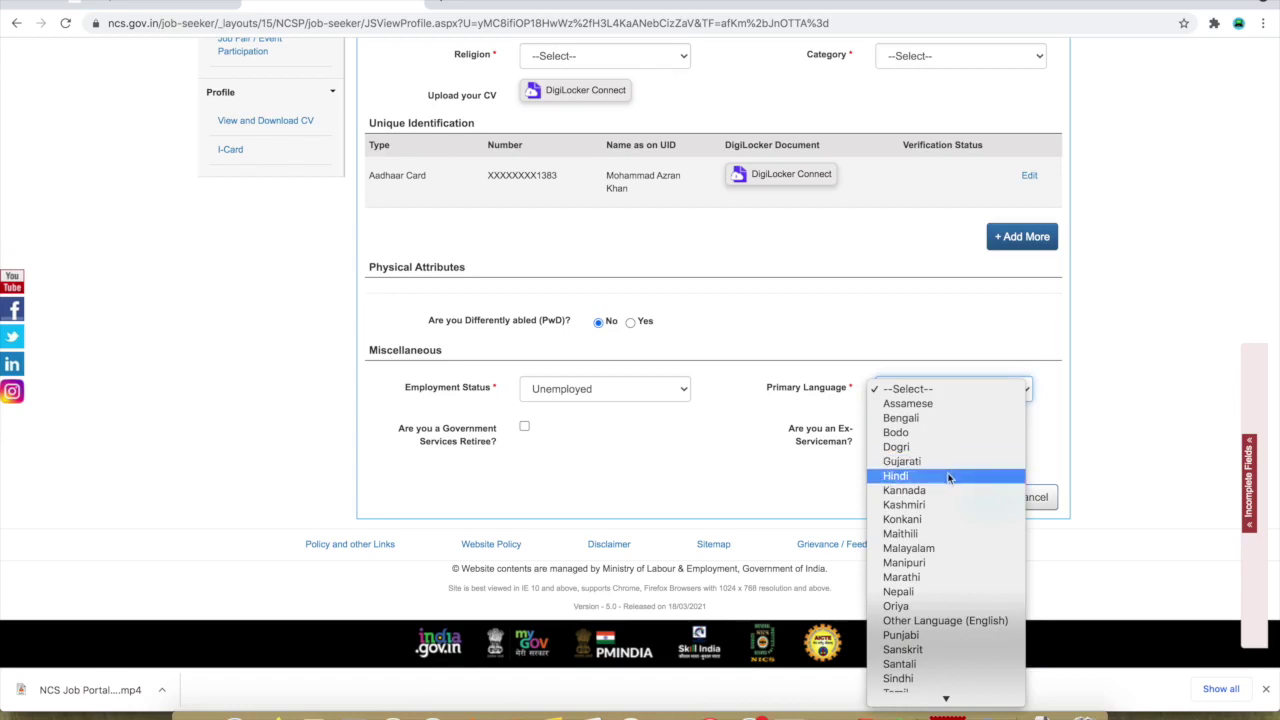
{"action": "left_click", "coordinate": [949, 477]}
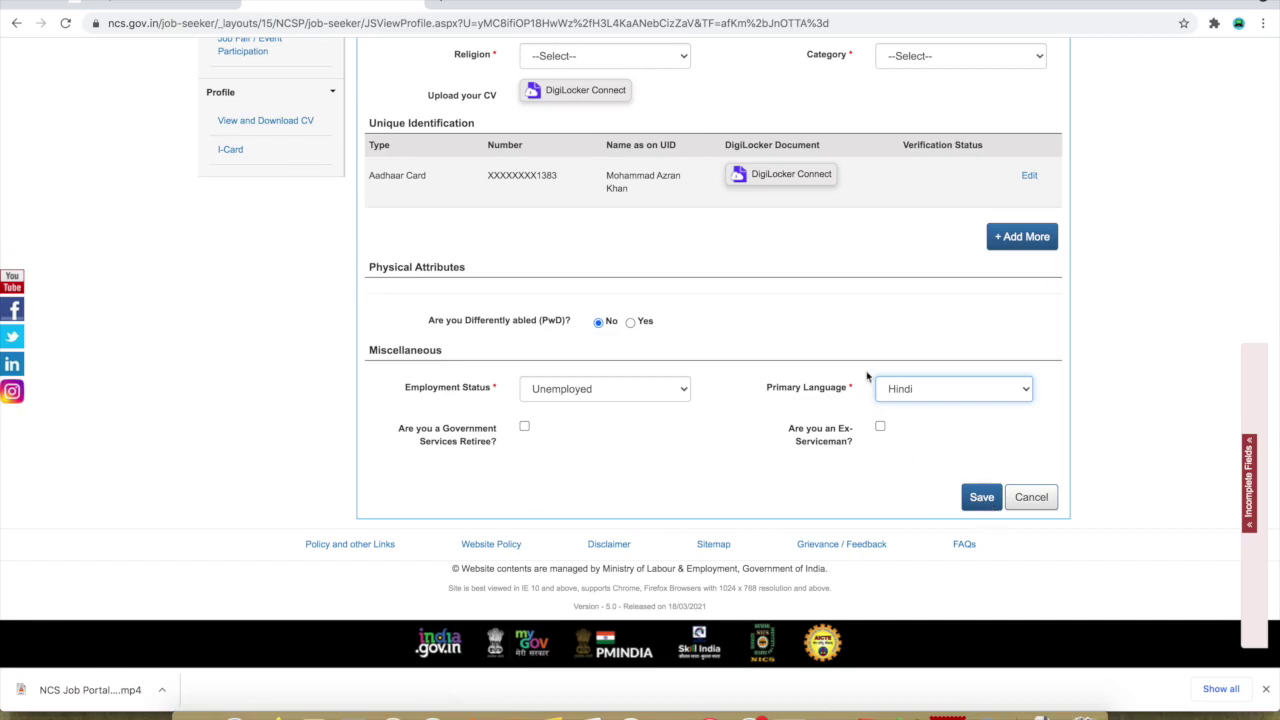
{"action": "scroll", "coordinate": [811, 465], "scroll_direction": "up", "scroll_amount": 3}
{"action": "scroll", "coordinate": [811, 465], "scroll_direction": "up", "scroll_amount": 1}
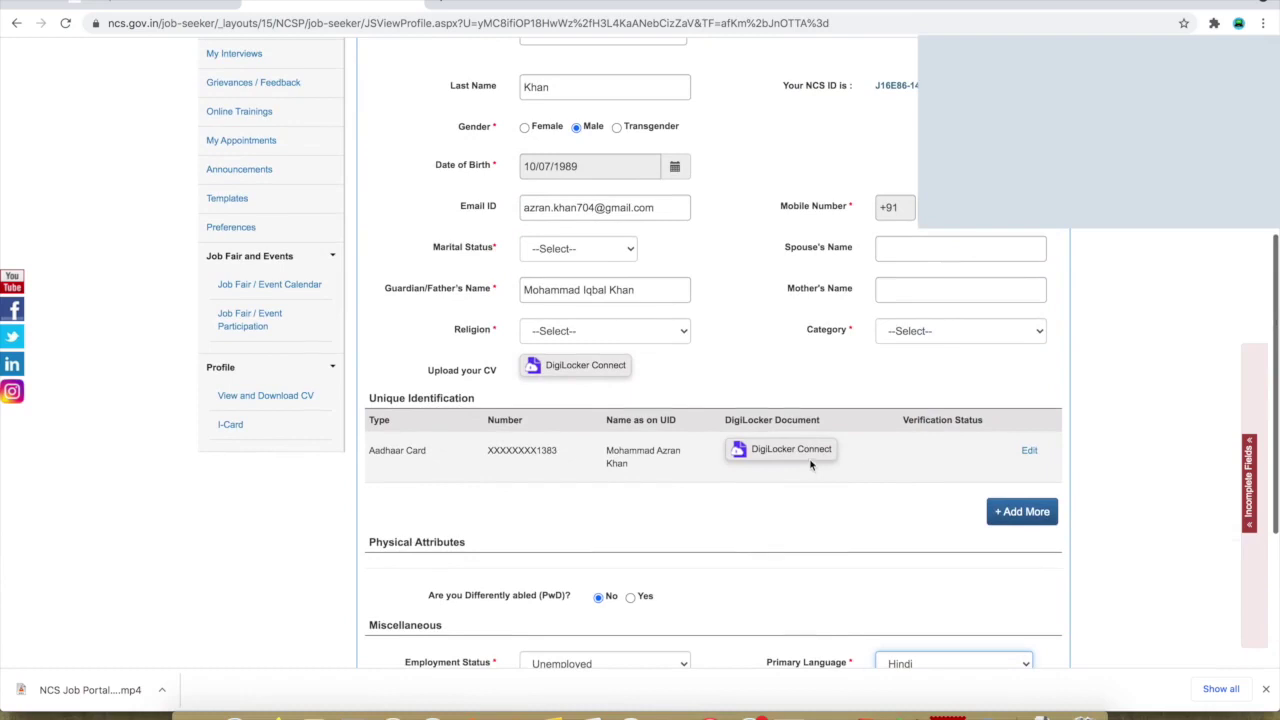
Step: Set the religion to Islam, category to General and marital status to Unmarried, and save the personal information
{"action": "left_click", "coordinate": [592, 344]}
{"action": "left_click", "coordinate": [600, 389]}
{"action": "left_click", "coordinate": [925, 340]}
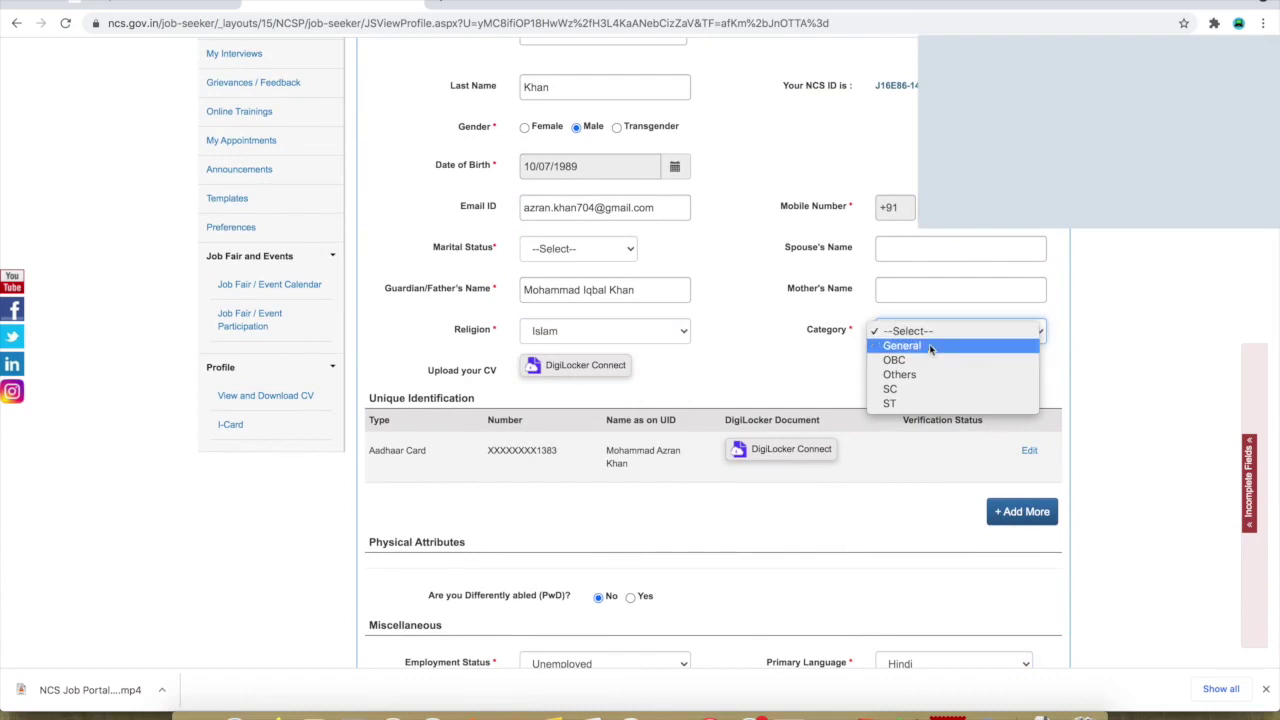
{"action": "left_click", "coordinate": [930, 346]}
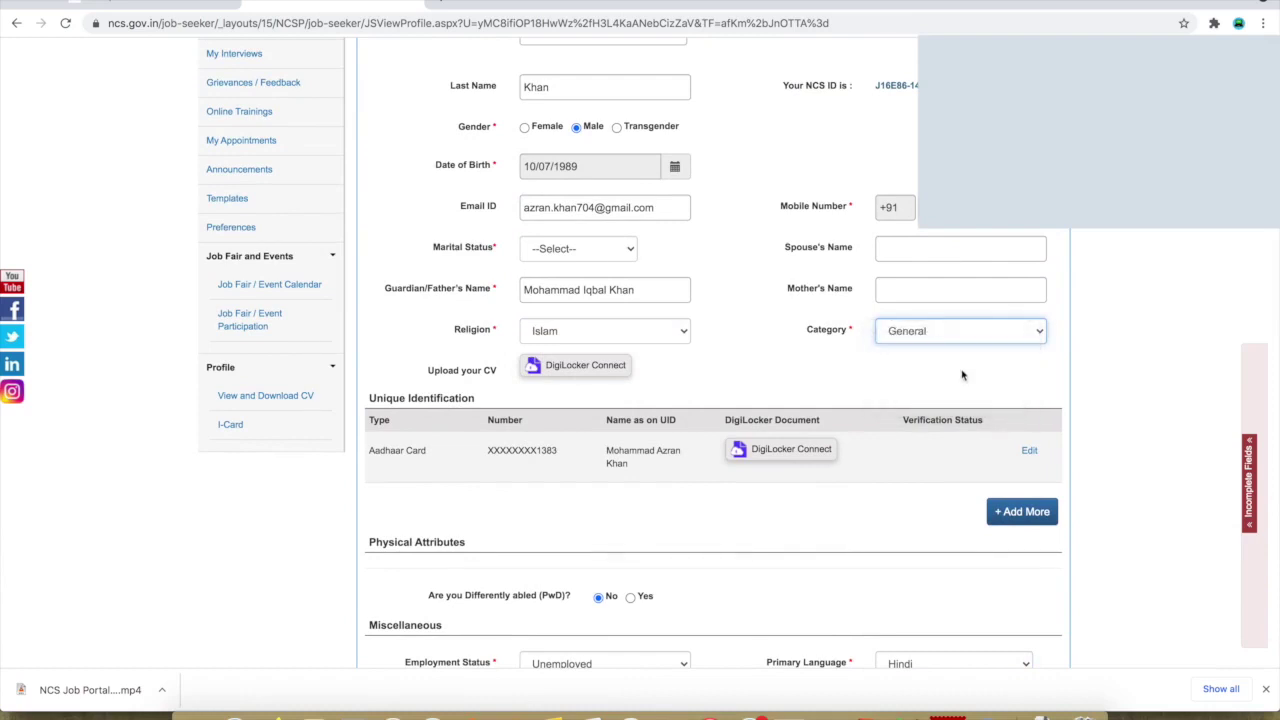
{"action": "left_click", "coordinate": [621, 252]}
{"action": "left_click", "coordinate": [605, 264]}
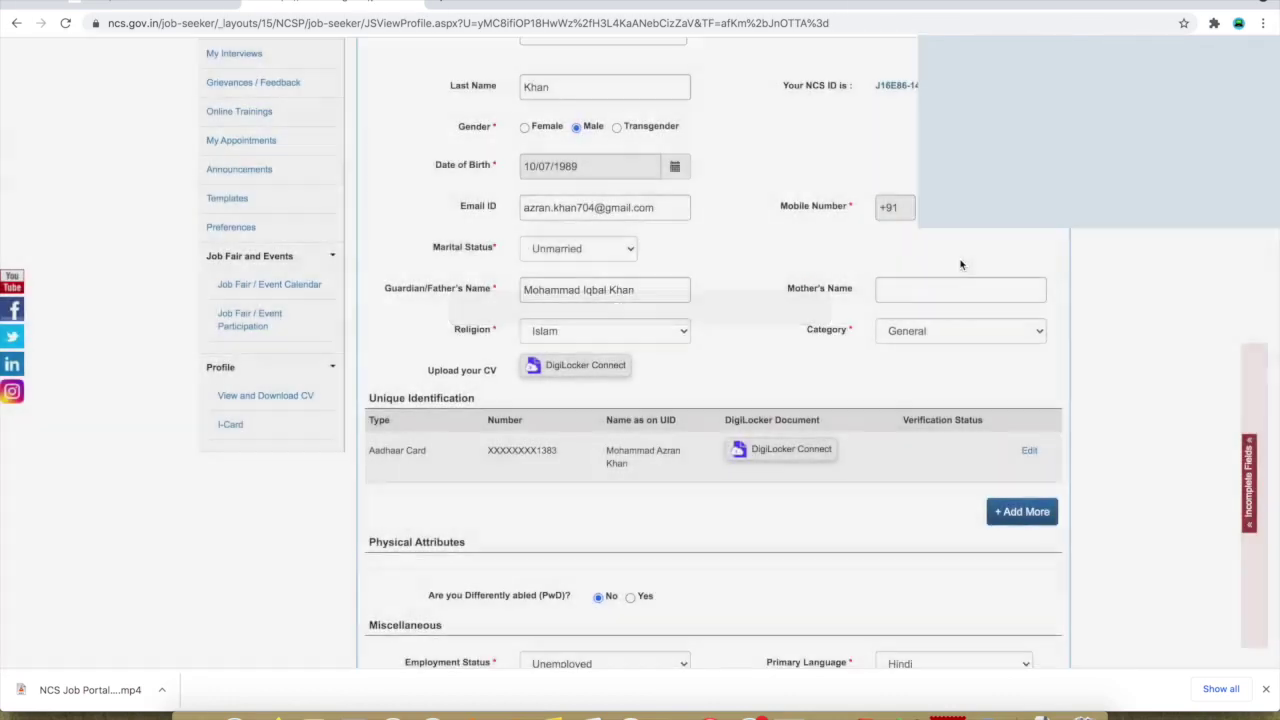
{"action": "scroll", "coordinate": [960, 300], "scroll_direction": "down", "scroll_amount": 5}
{"action": "left_click", "coordinate": [980, 505]}
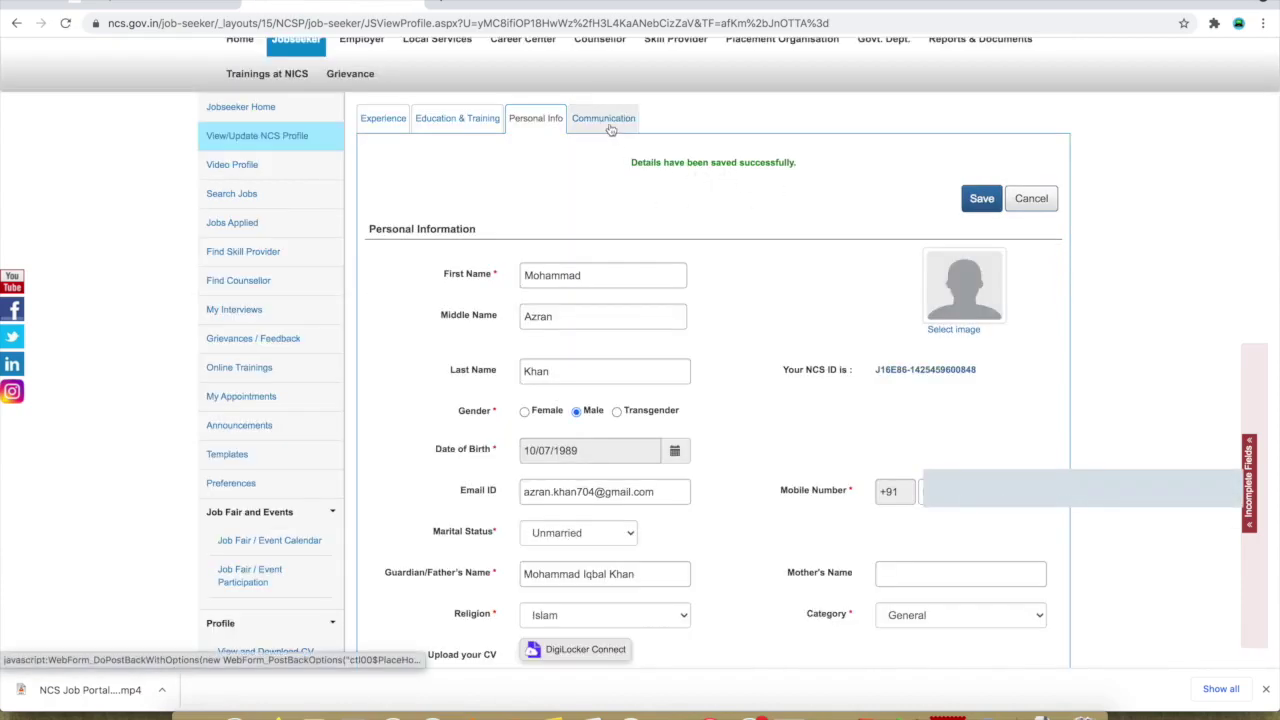
Step: Open the file selection for the profile photo and close it without choosing an image
{"action": "left_click", "coordinate": [952, 330]}
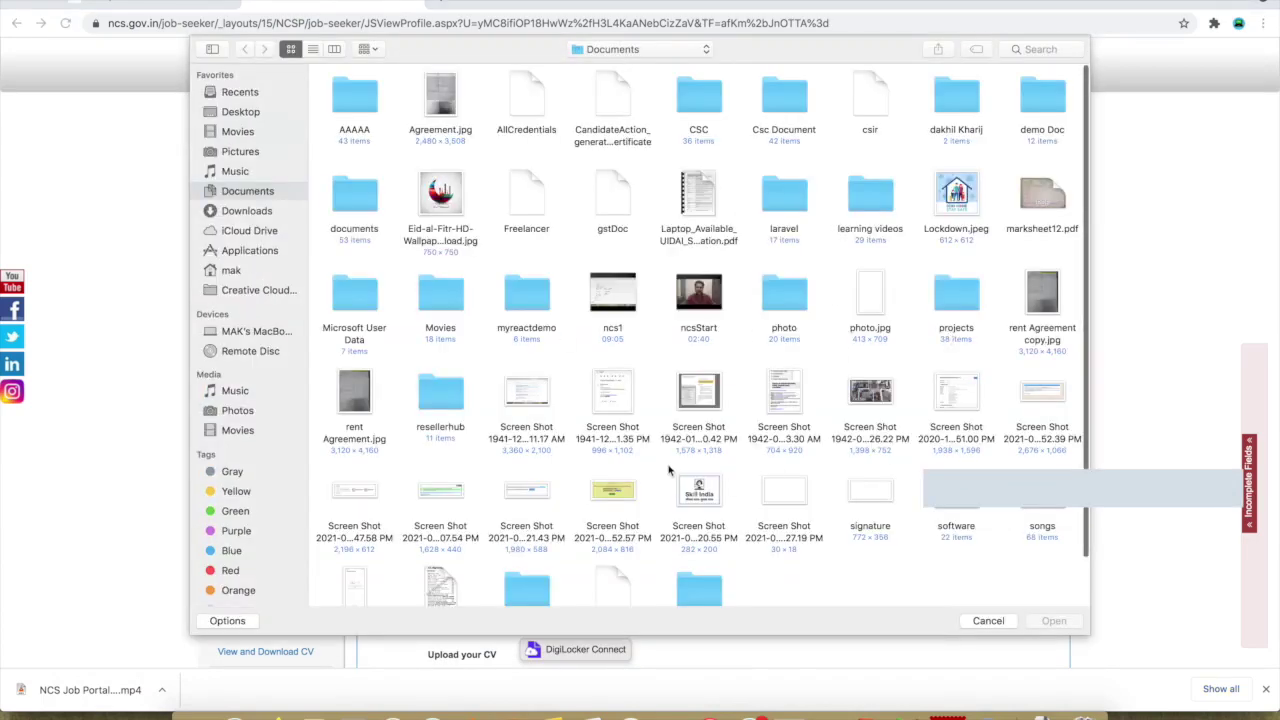
{"action": "left_click", "coordinate": [988, 621]}
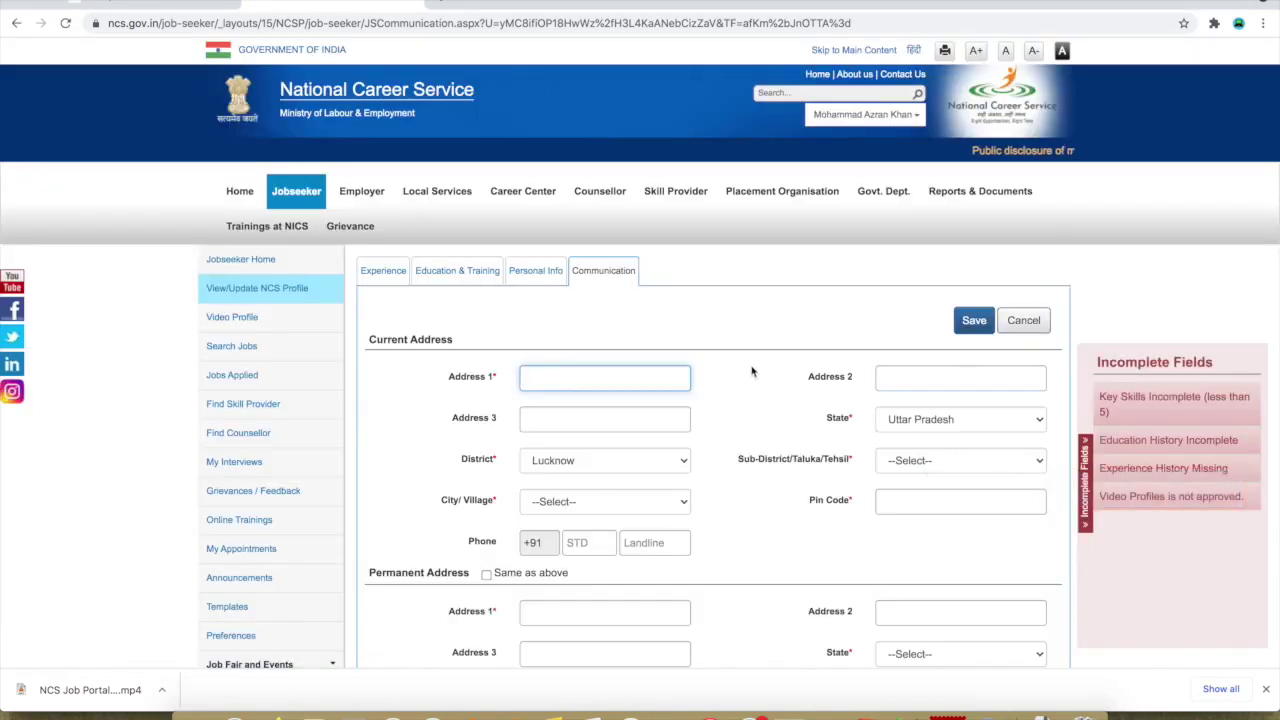
Step: Fill in the current address in the communication details, including address lines, sub-district, city or village and postal PIN code
{"action": "scroll", "coordinate": [751, 400], "scroll_direction": "down", "scroll_amount": 2}
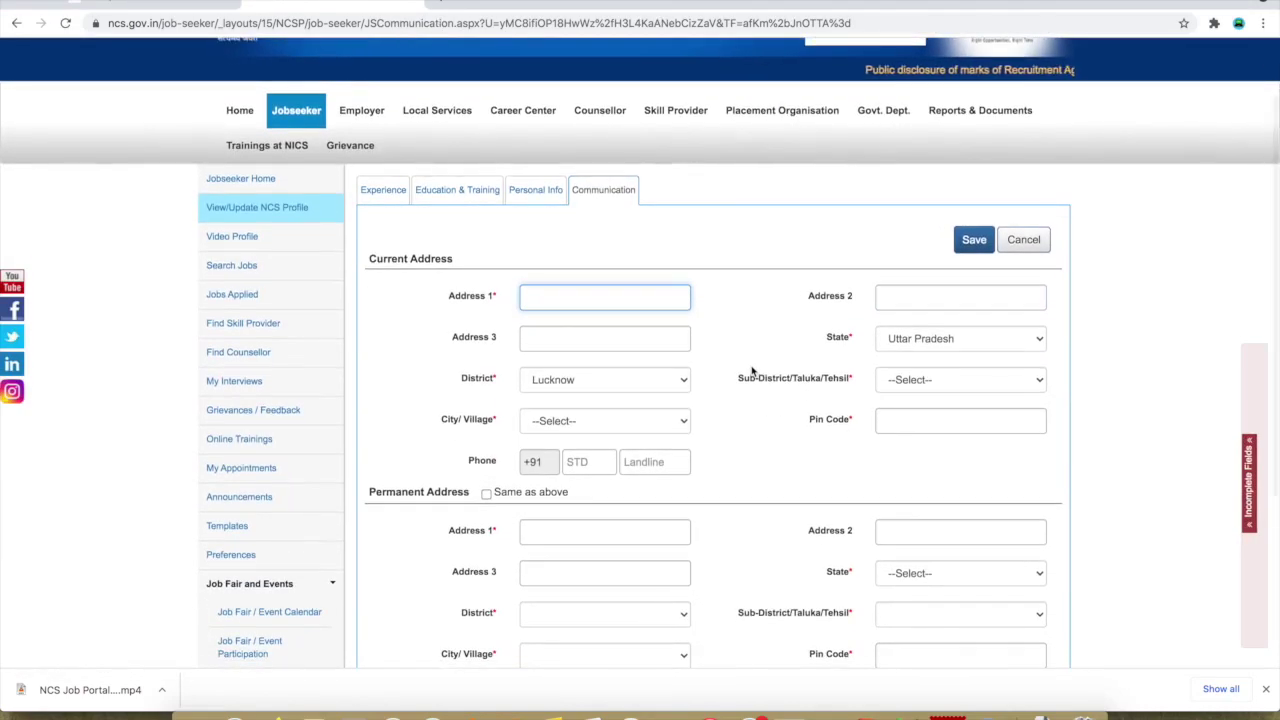
{"action": "scroll", "coordinate": [752, 372], "scroll_direction": "down", "scroll_amount": 1}
{"action": "scroll", "coordinate": [752, 372], "scroll_direction": "down", "scroll_amount": 1}
{"action": "scroll", "coordinate": [752, 372], "scroll_direction": "down", "scroll_amount": 1}
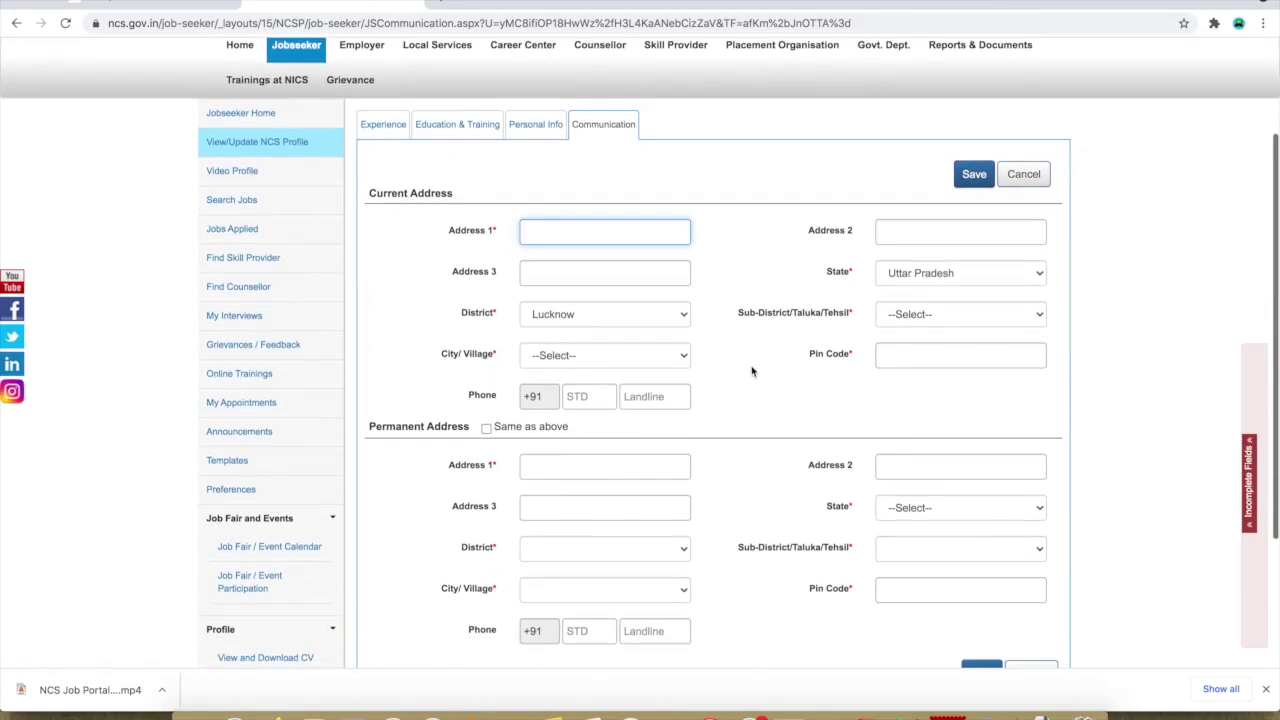
{"action": "scroll", "coordinate": [816, 427], "scroll_direction": "down", "scroll_amount": 2}
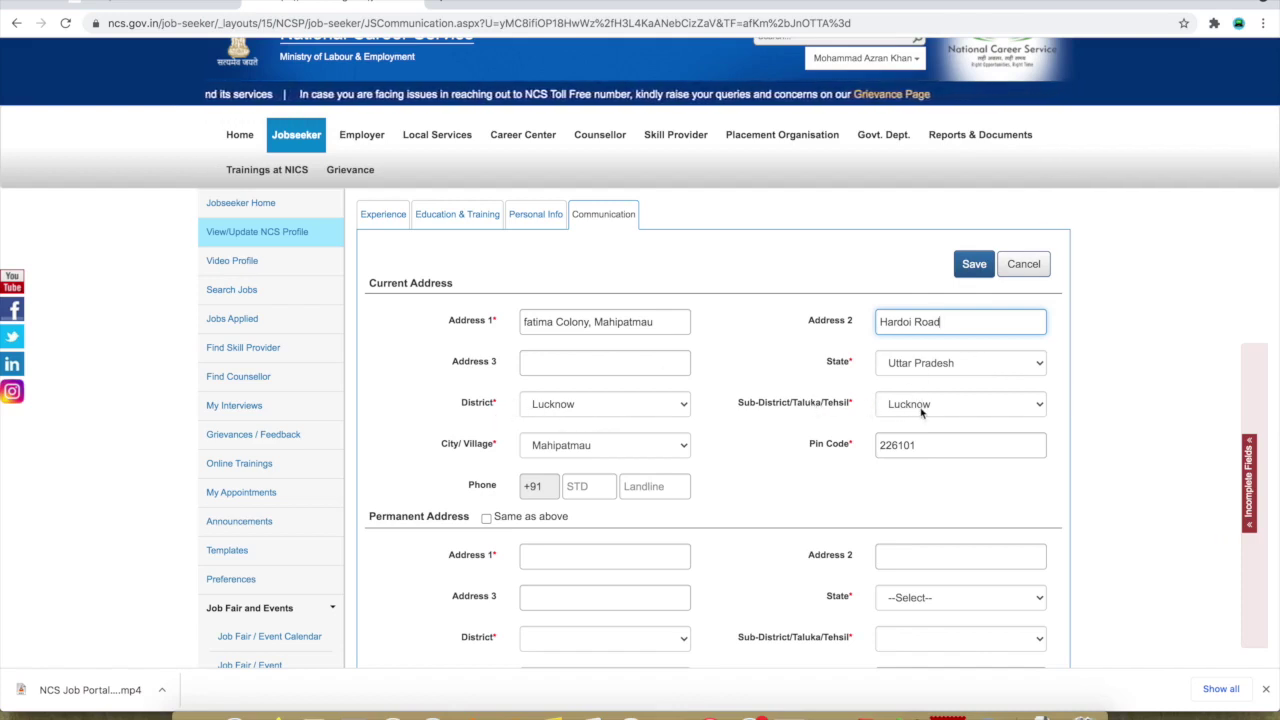
{"action": "left_click", "coordinate": [612, 450]}
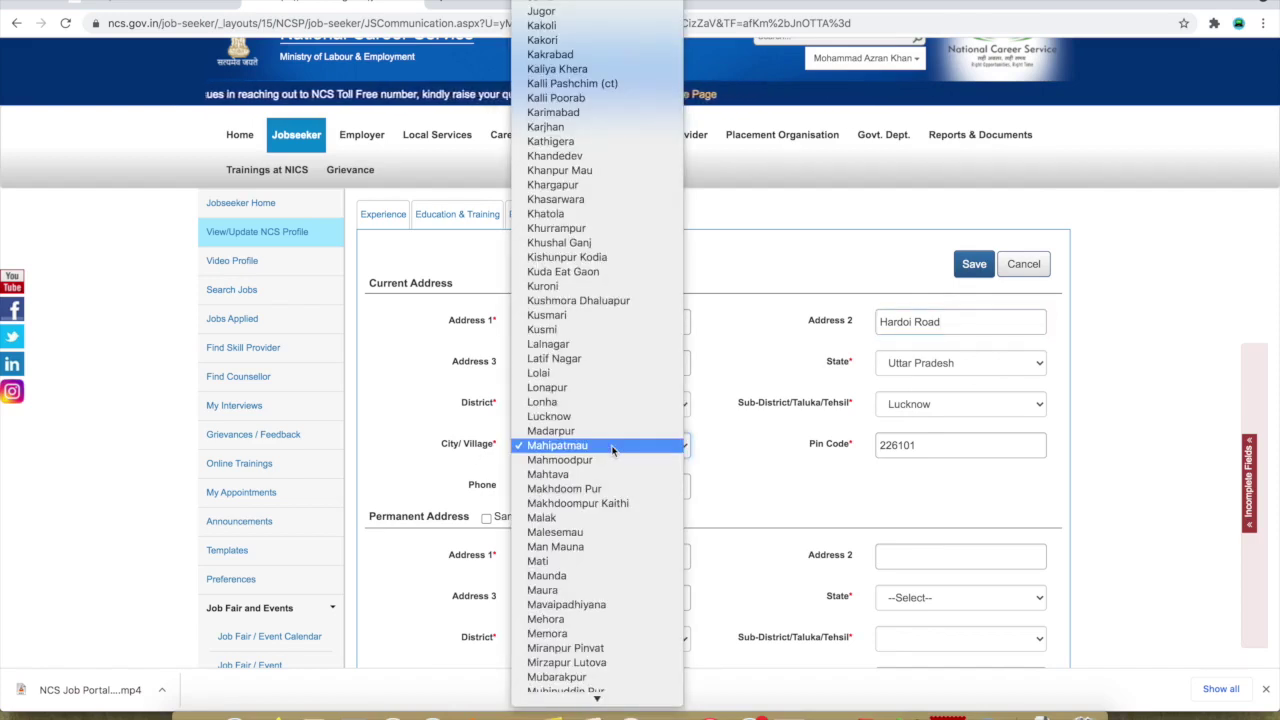
{"action": "left_click", "coordinate": [612, 450]}
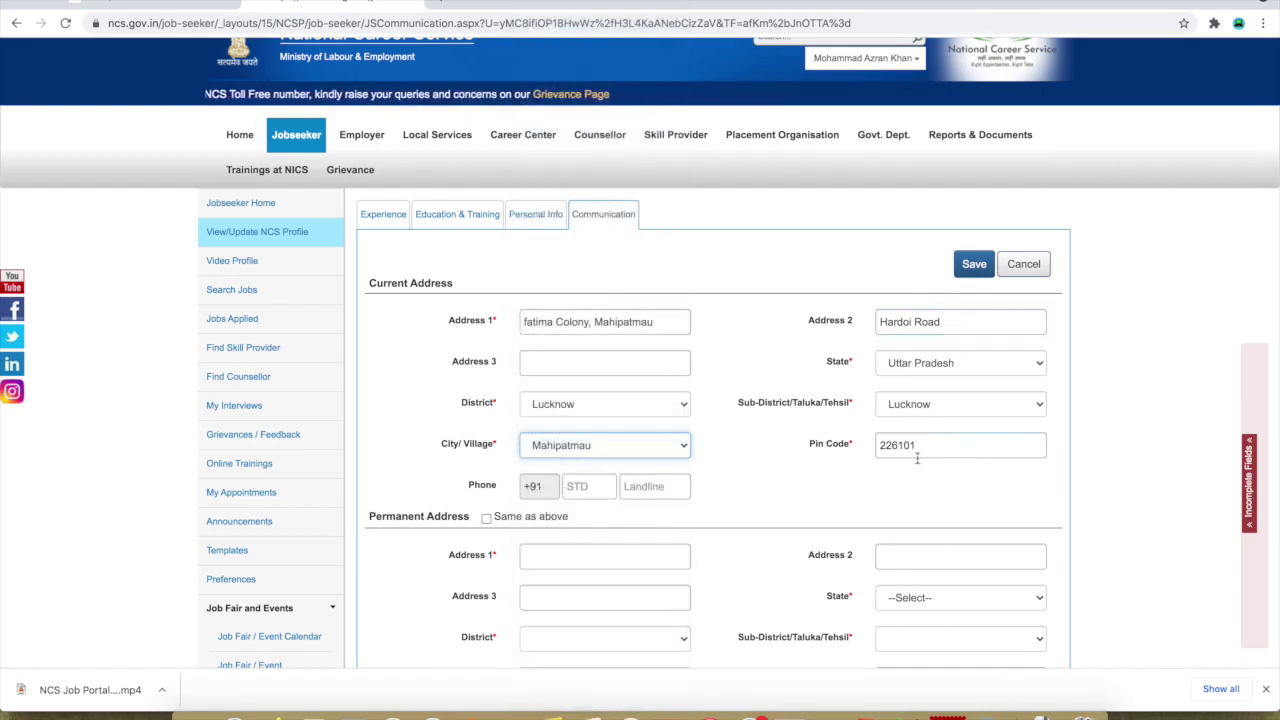
Step: Mark the permanent address as the same as the current address and save the communication details
{"action": "scroll", "coordinate": [609, 477], "scroll_direction": "down", "scroll_amount": 2}
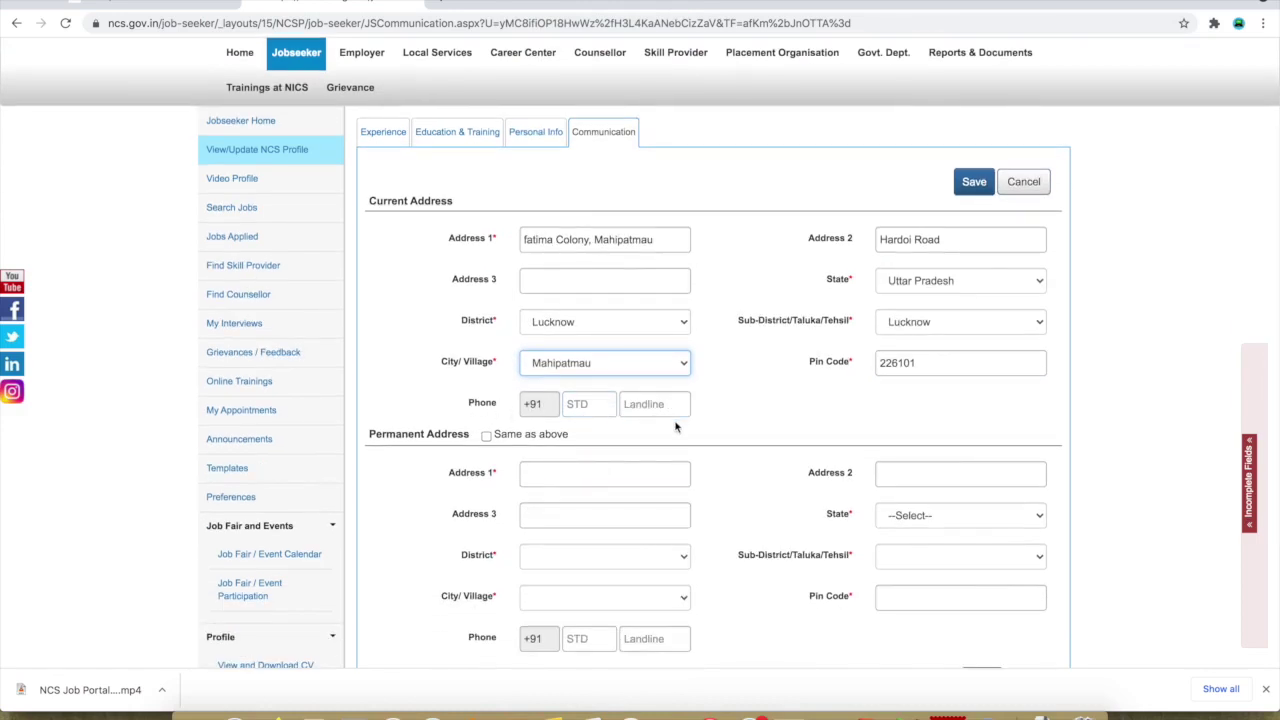
{"action": "left_click", "coordinate": [487, 438]}
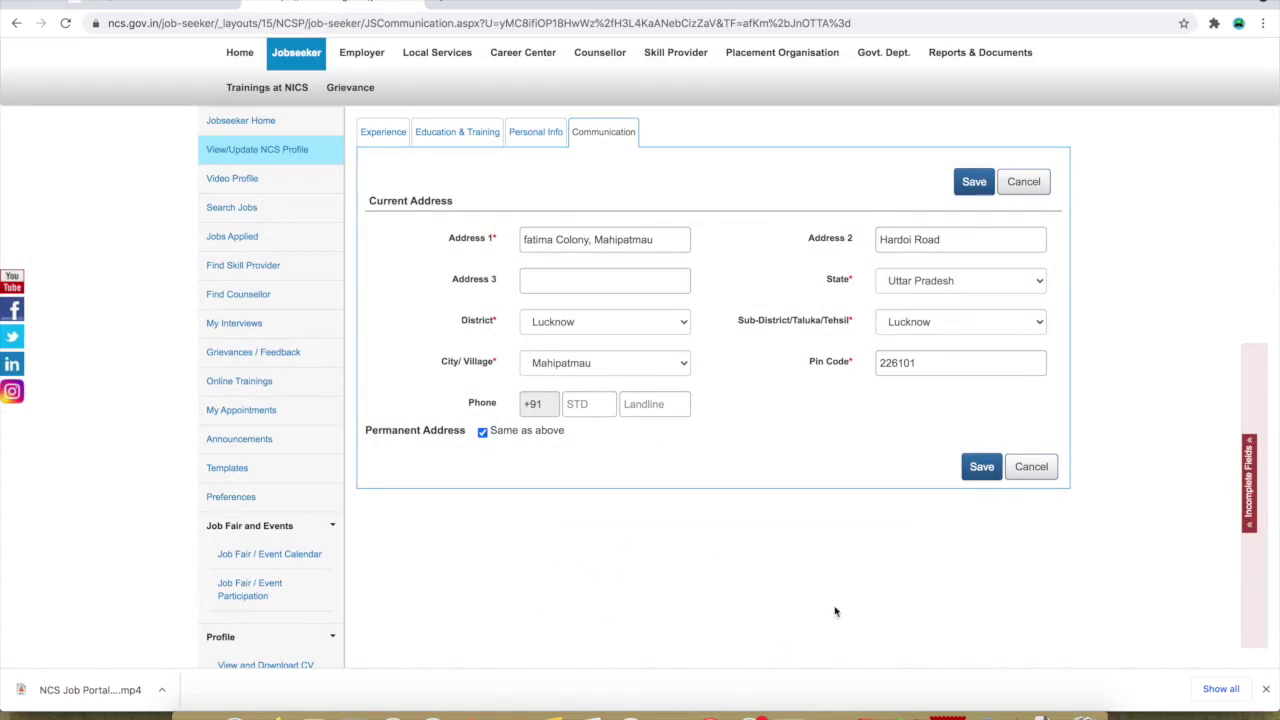
{"action": "left_click", "coordinate": [977, 469]}
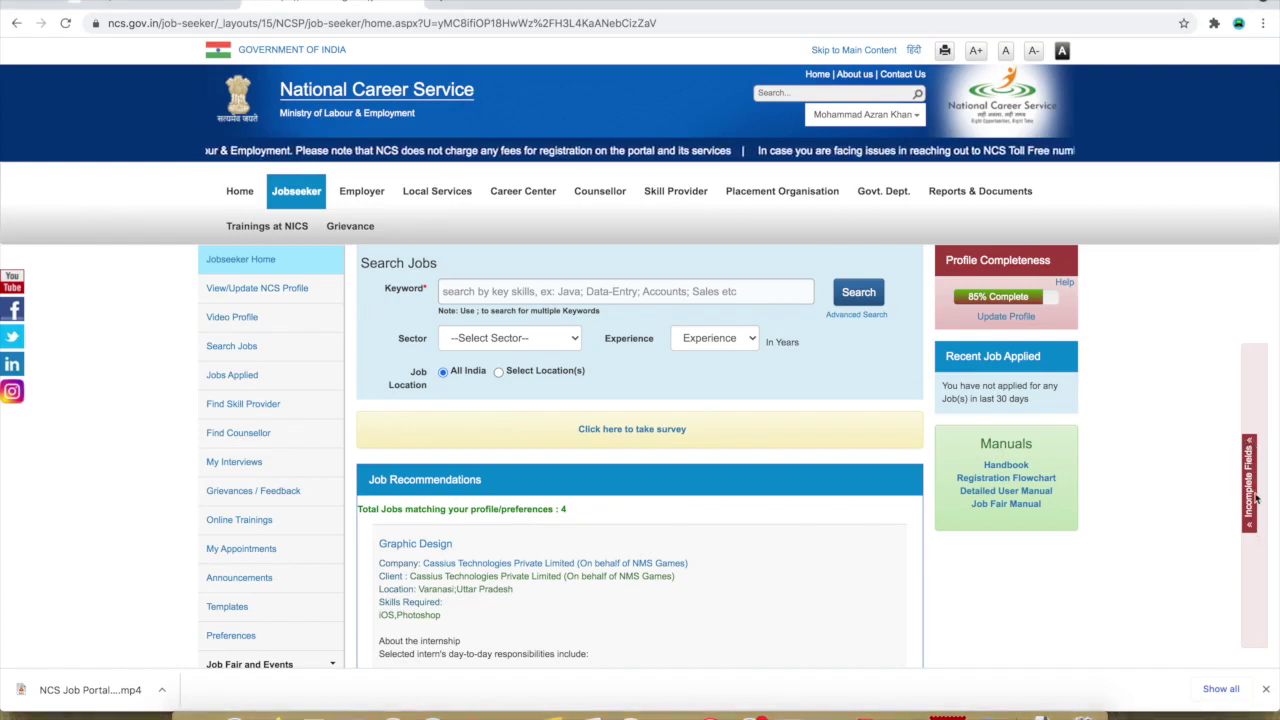
Step: Show the incomplete profile fields, open the education history item from that list, and review the education and training entries
{"action": "left_click", "coordinate": [1254, 497]}
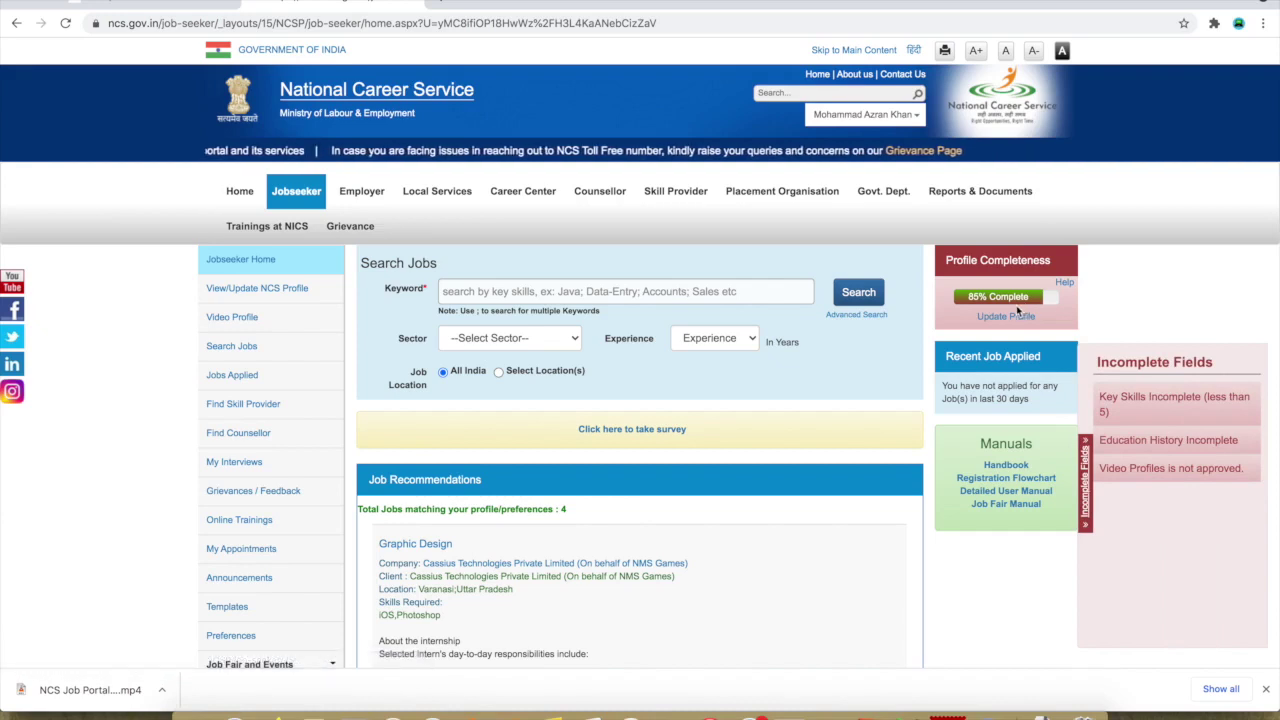
{"action": "left_click", "coordinate": [1166, 443]}
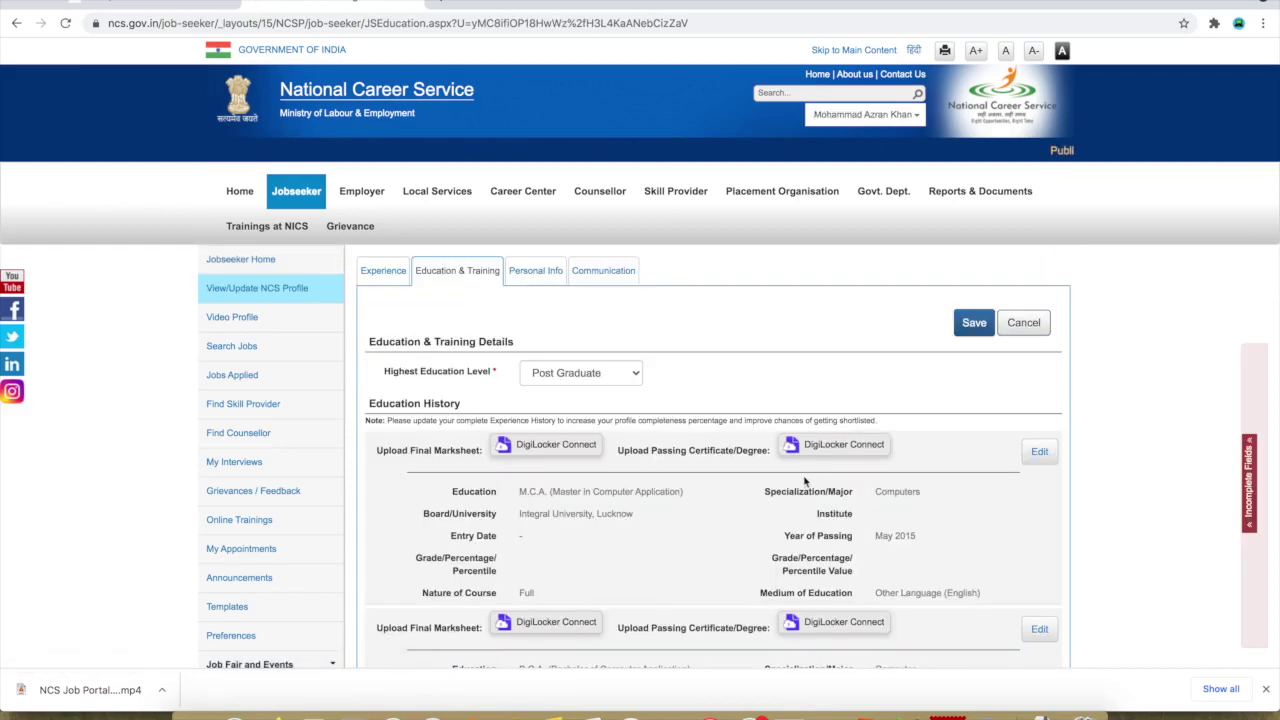
{"action": "scroll", "coordinate": [703, 468], "scroll_direction": "down", "scroll_amount": 3}
{"action": "scroll", "coordinate": [703, 473], "scroll_direction": "down", "scroll_amount": 3}
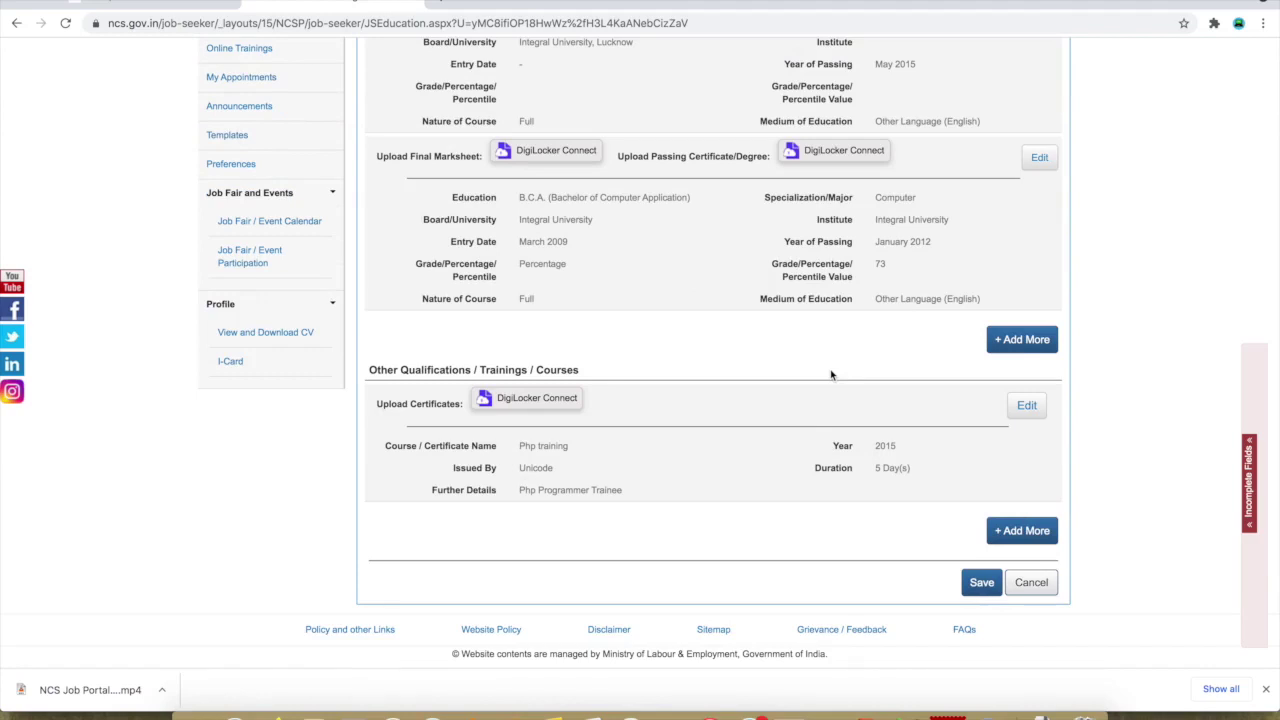
{"action": "scroll", "coordinate": [830, 374], "scroll_direction": "up", "scroll_amount": 5}
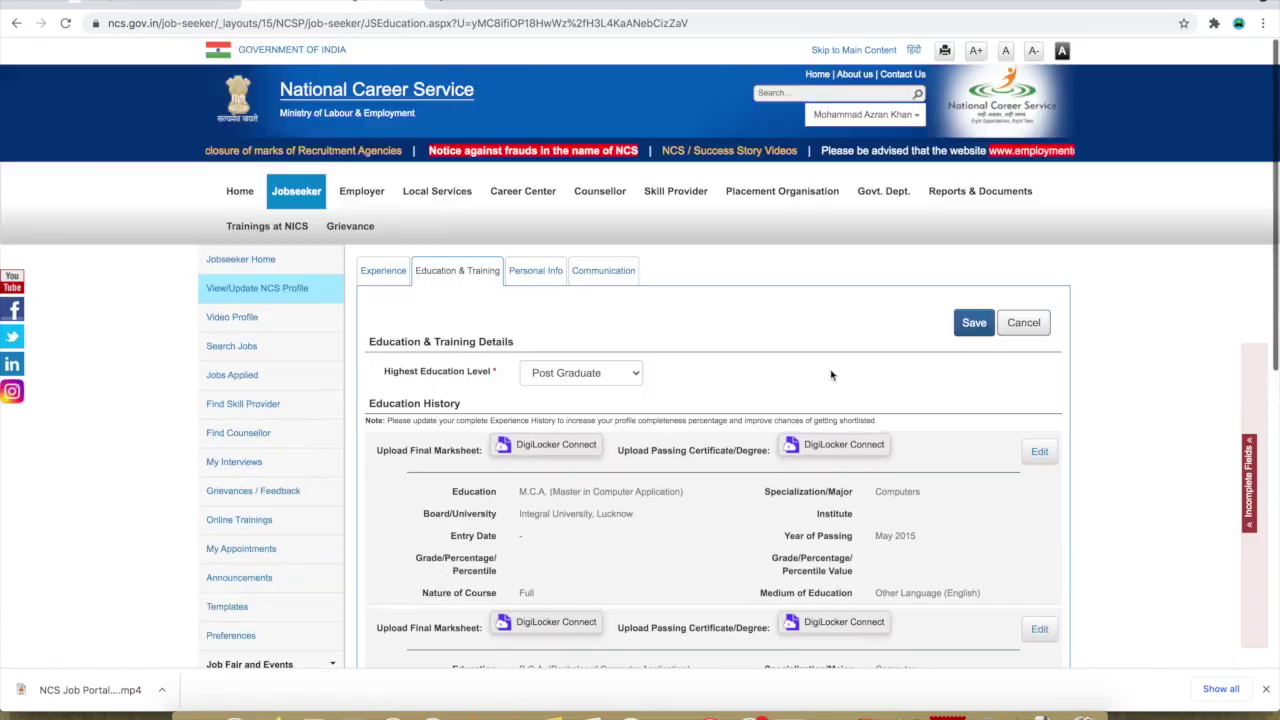
Step: View the NCS profile and video profile pages from the jobseeker home, and return there to check the incomplete fields
{"action": "left_click", "coordinate": [251, 263]}
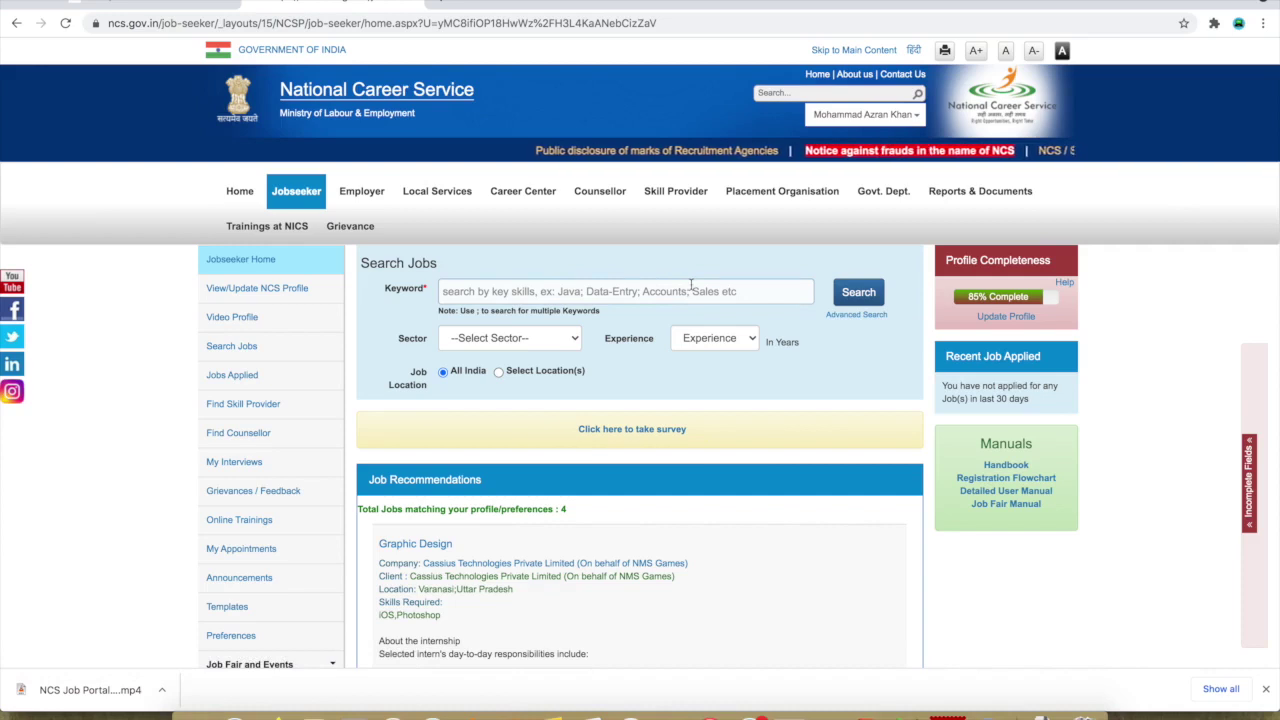
{"action": "left_click", "coordinate": [271, 297]}
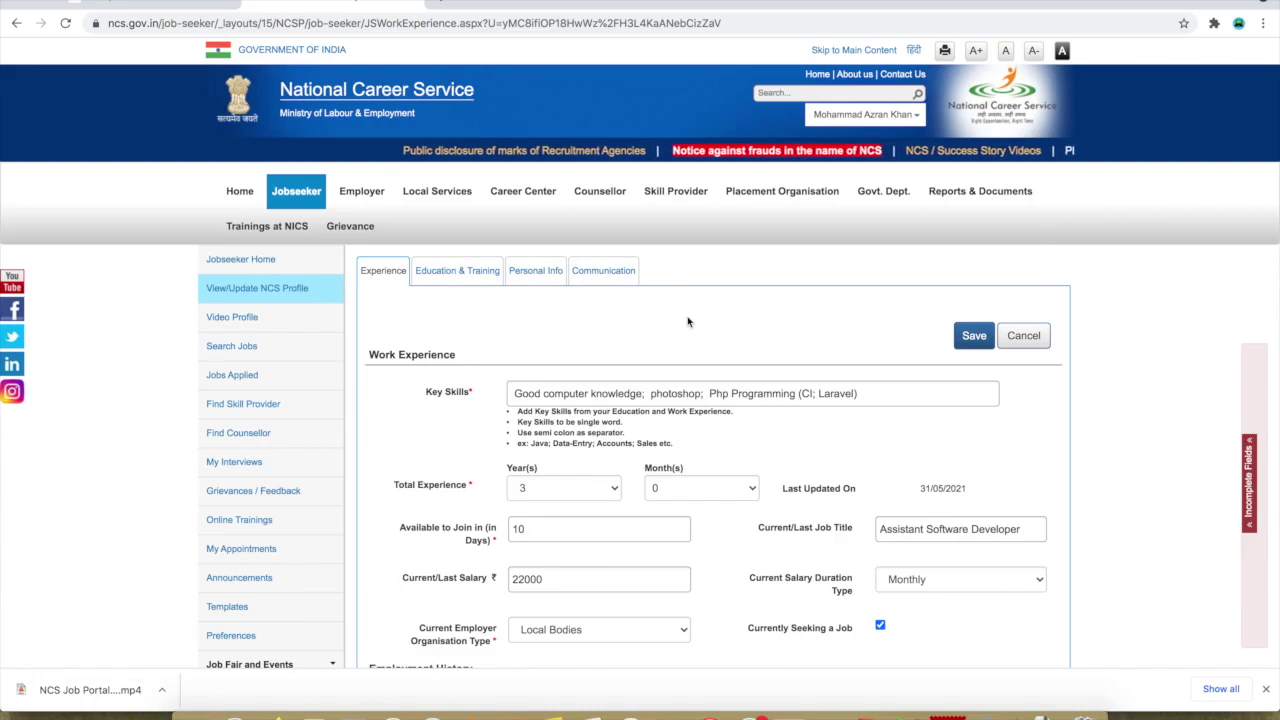
{"action": "left_click", "coordinate": [235, 324]}
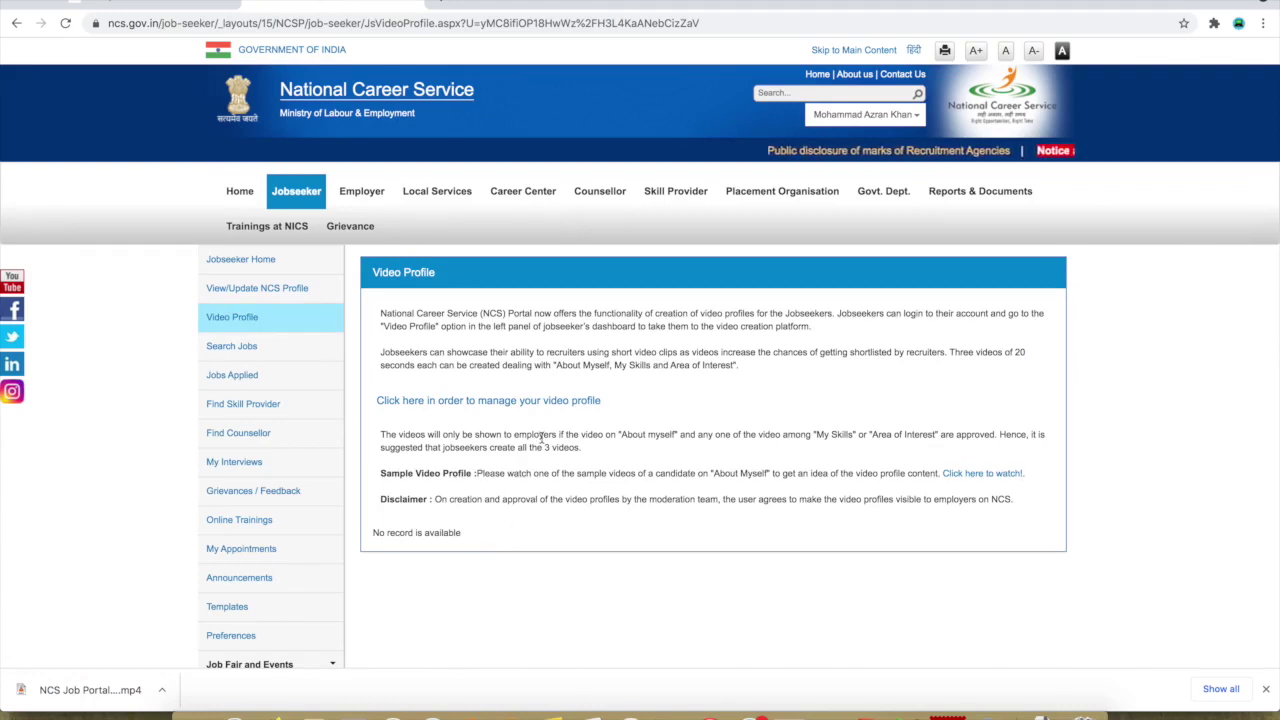
{"action": "left_click", "coordinate": [243, 264]}
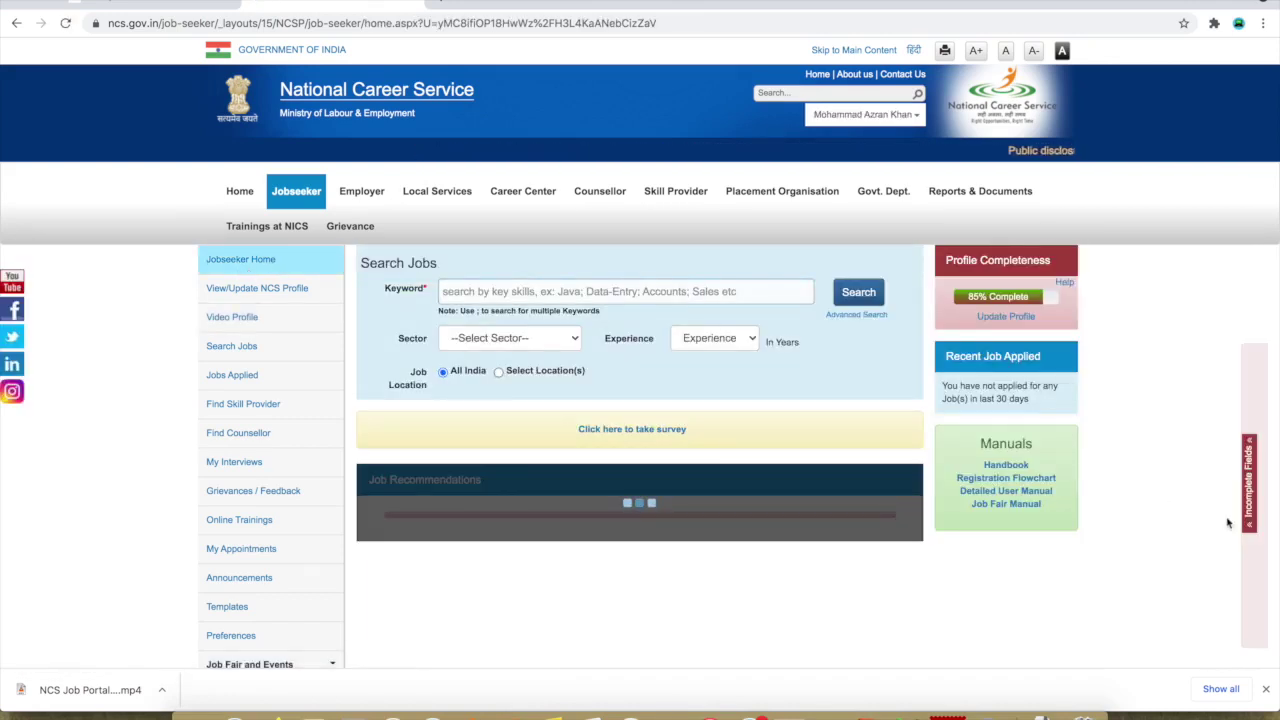
{"action": "left_click", "coordinate": [1250, 504]}
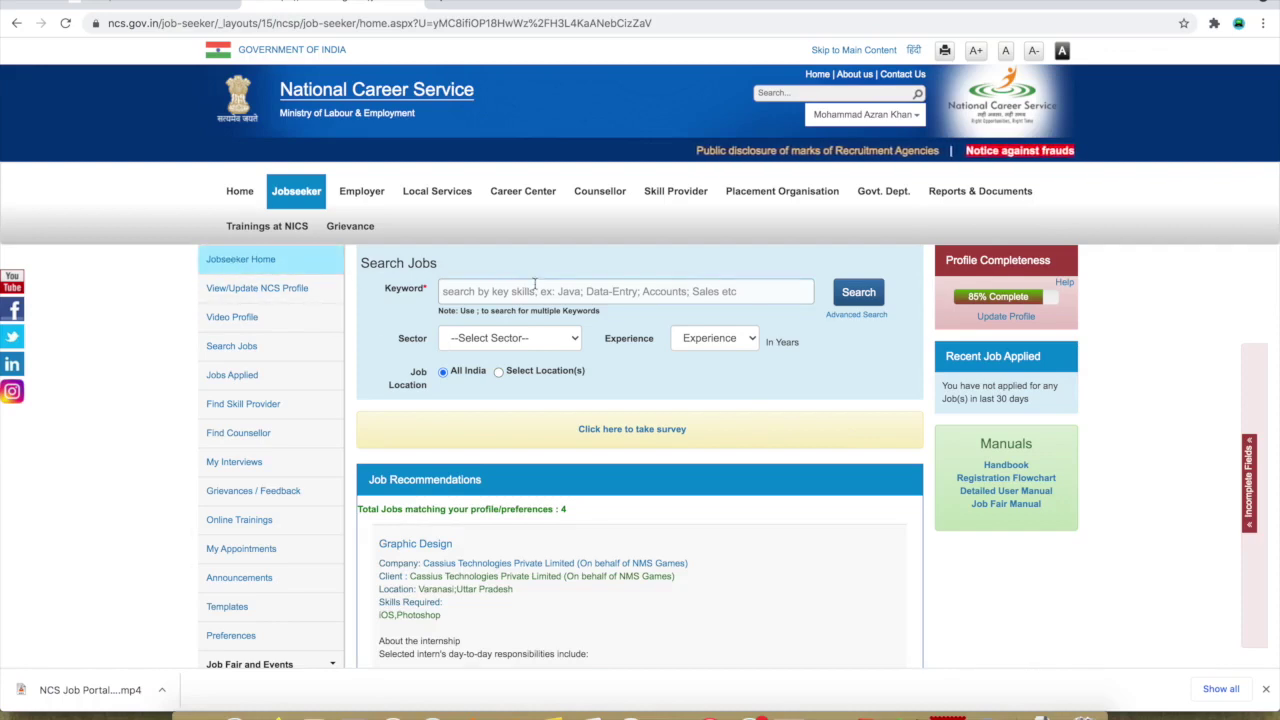
Step: Start the jobseeker survey and answer No to being currently employed and No to having changed jobs recently
{"action": "left_click", "coordinate": [640, 430]}
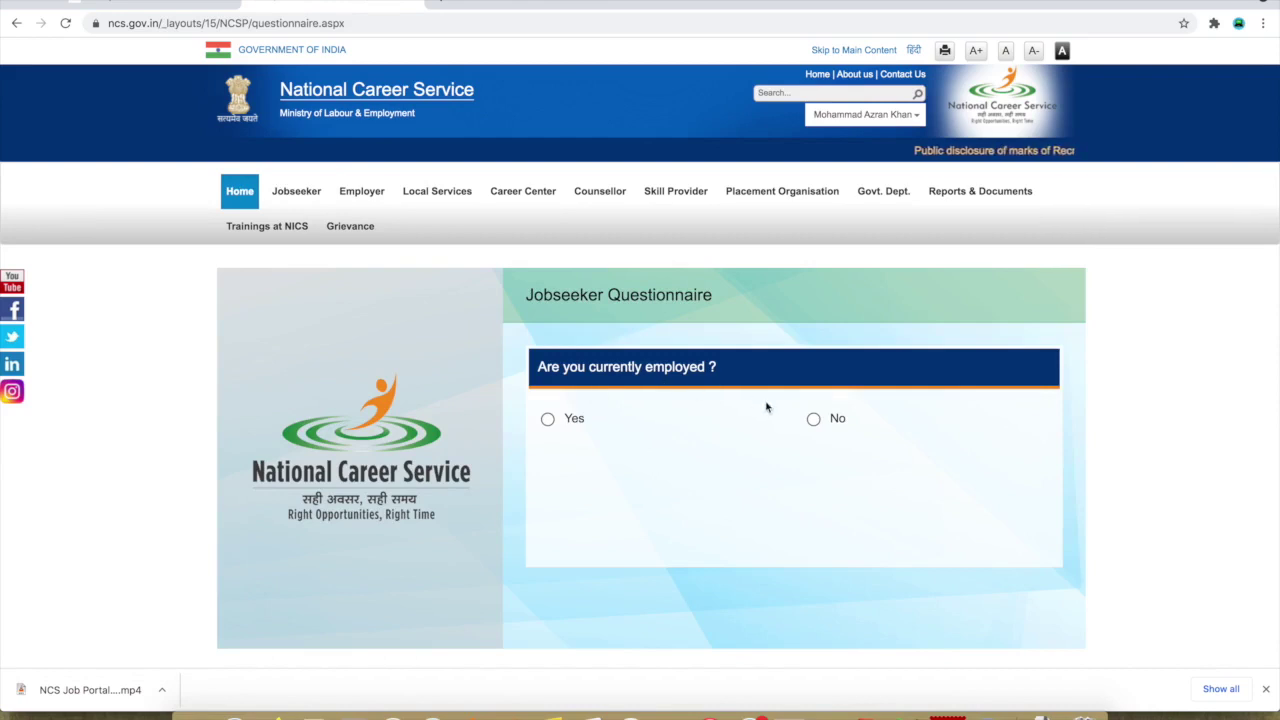
{"action": "left_click", "coordinate": [814, 420]}
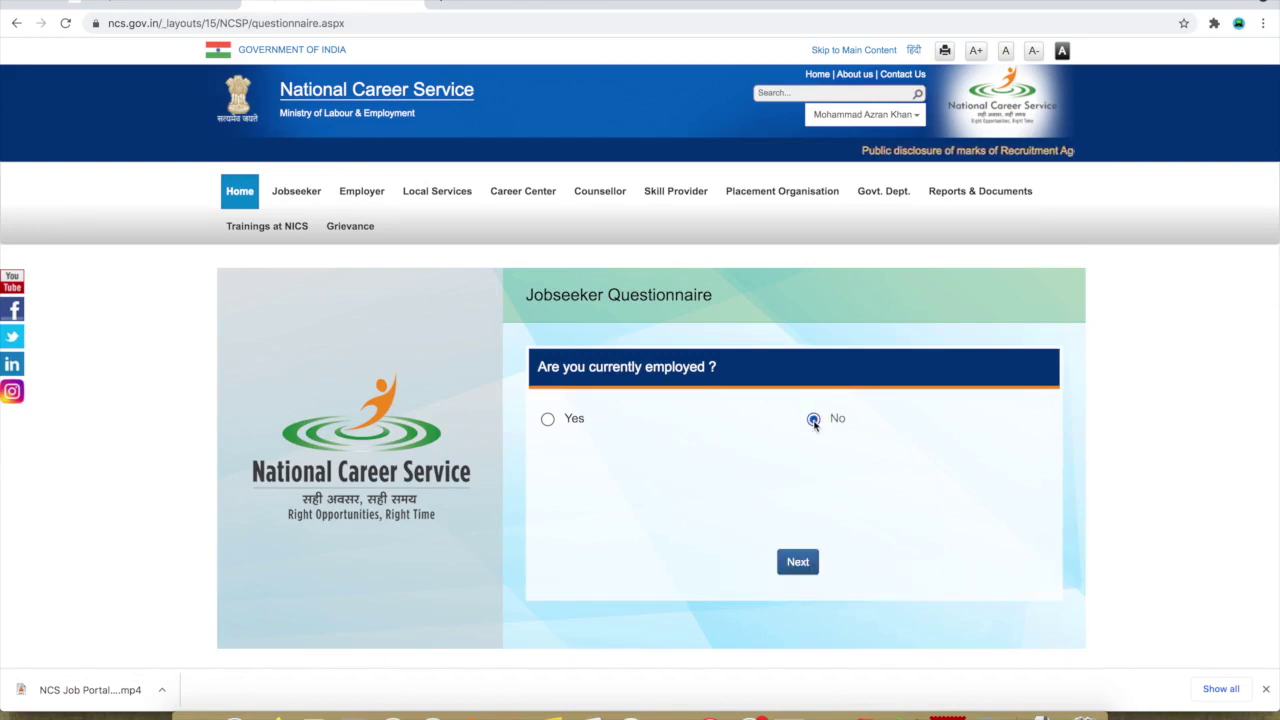
{"action": "left_click", "coordinate": [797, 563]}
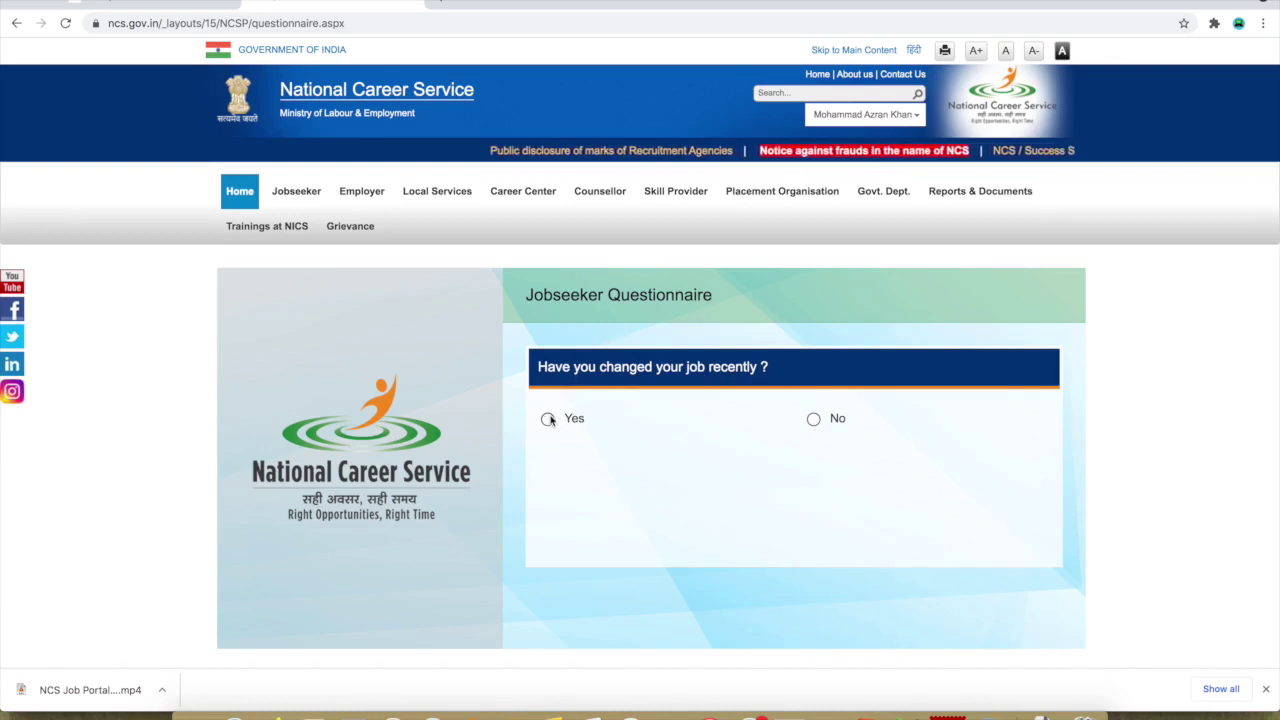
{"action": "left_click", "coordinate": [814, 420]}
{"action": "left_click", "coordinate": [846, 567]}
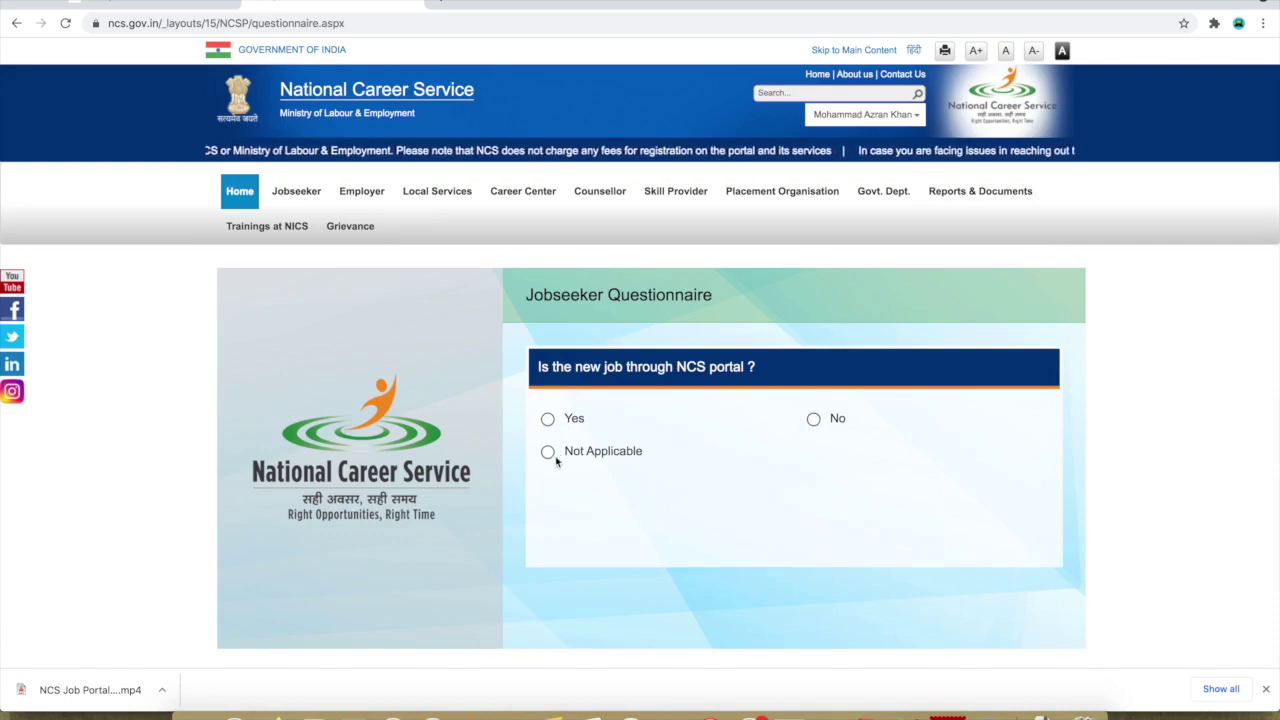
Step: Answer Yes to the new job being through the NCS portal and to recently updating the profile, and save the survey responses
{"action": "left_click", "coordinate": [547, 420]}
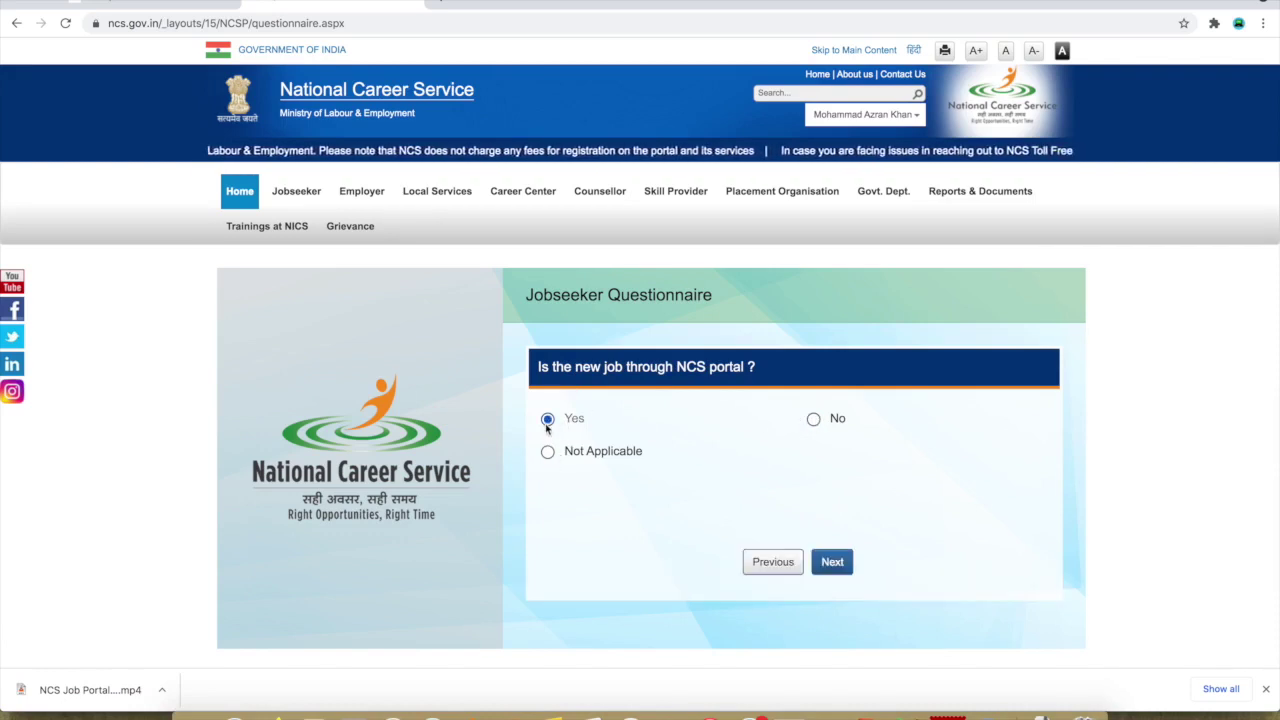
{"action": "left_click", "coordinate": [832, 562]}
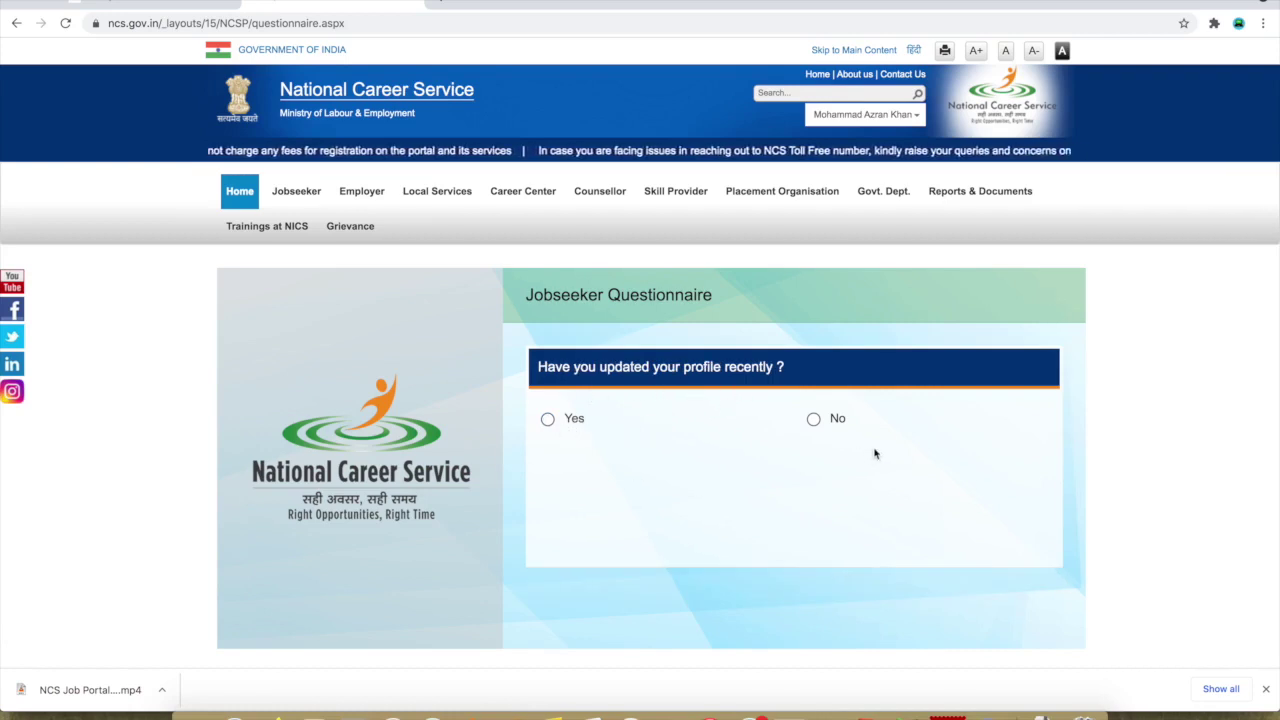
{"action": "left_click", "coordinate": [550, 419]}
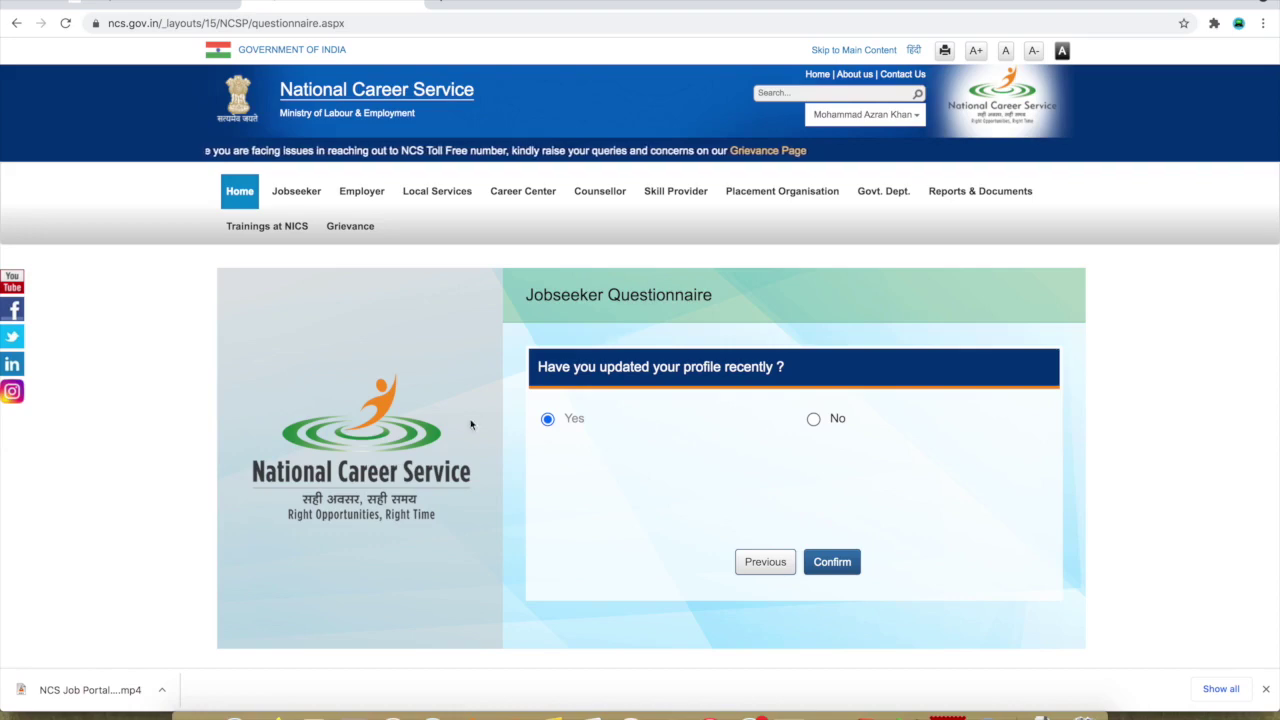
{"action": "left_click", "coordinate": [840, 566]}
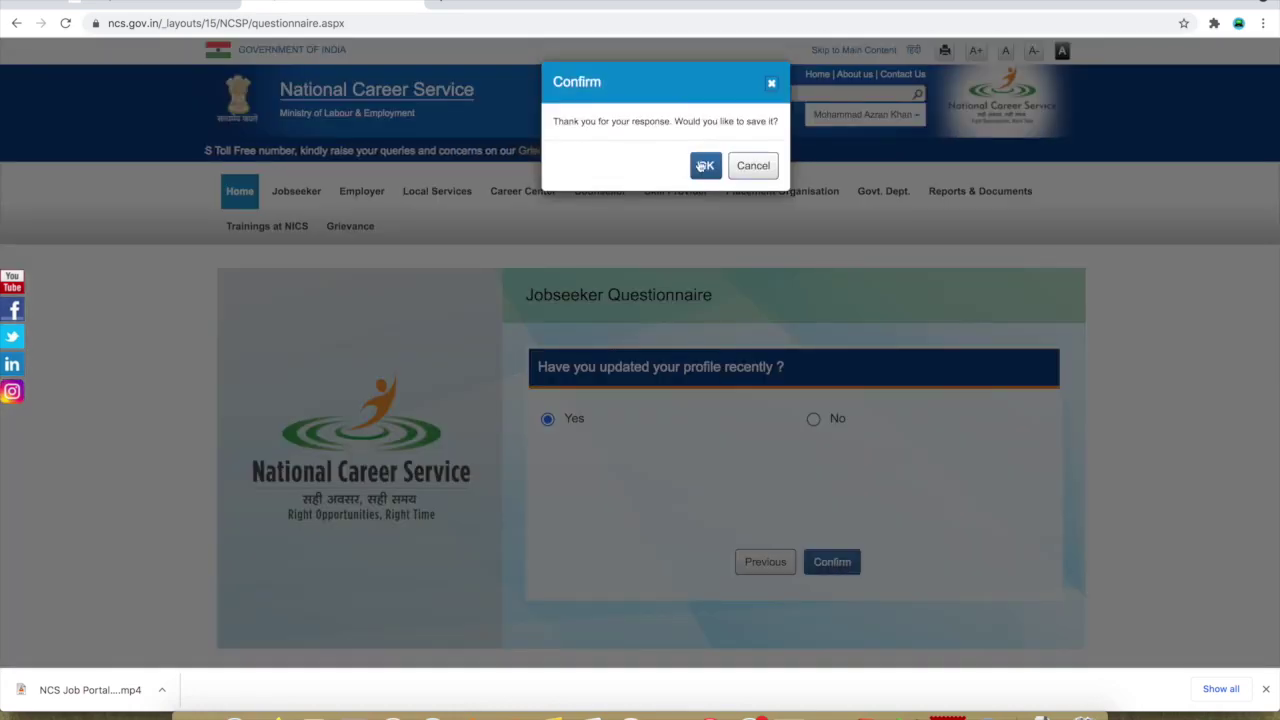
{"action": "left_click", "coordinate": [706, 166]}
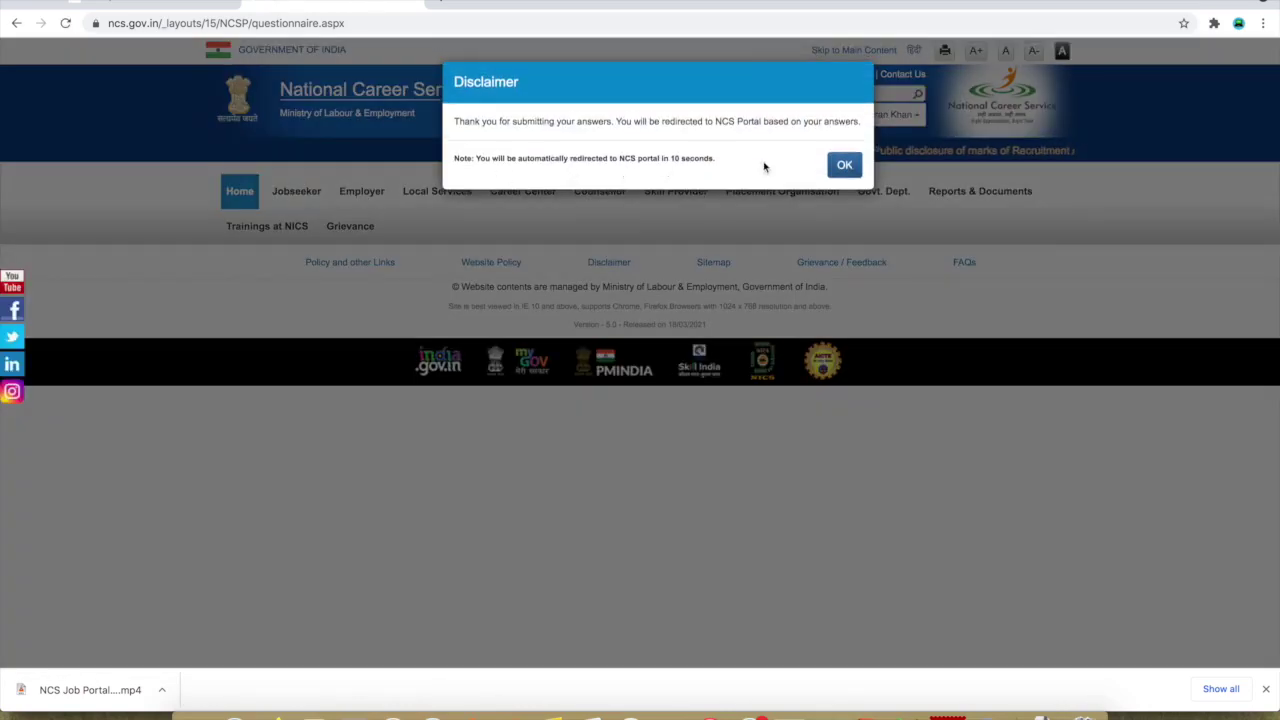
{"action": "left_click", "coordinate": [846, 165]}
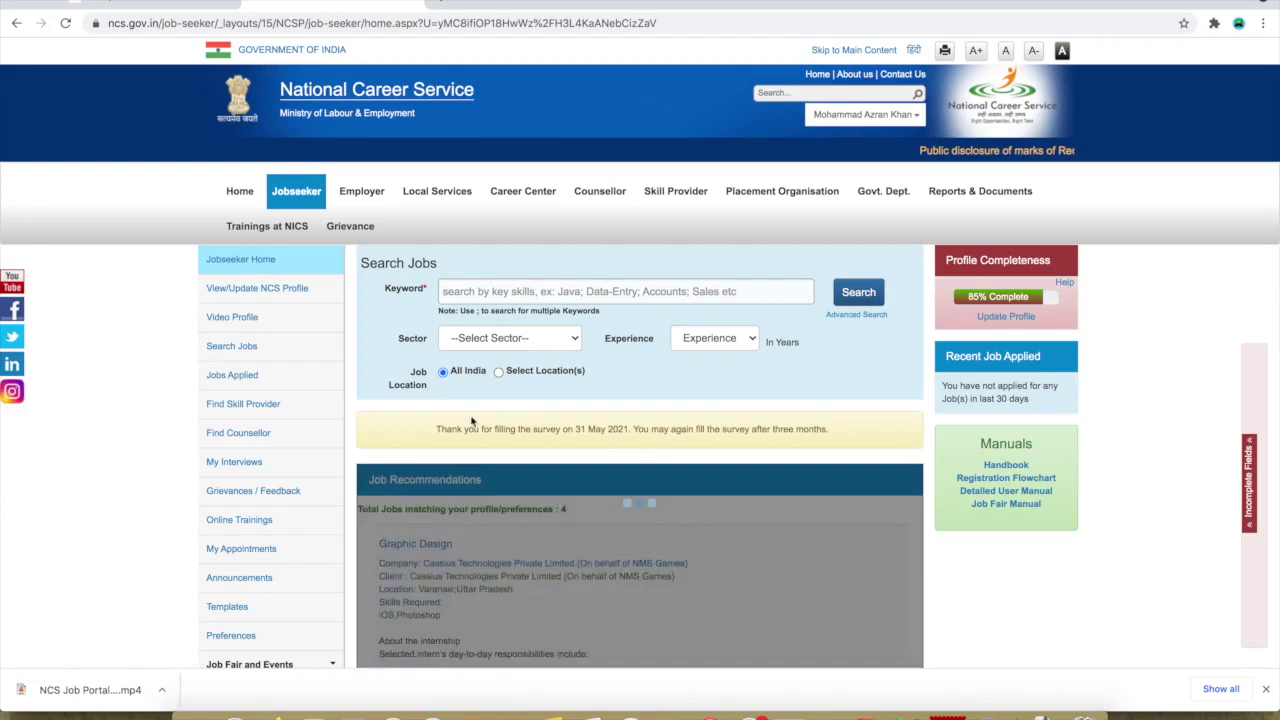
{"action": "left_click_drag", "start_coordinate": [436, 429], "coordinate": [838, 443]}
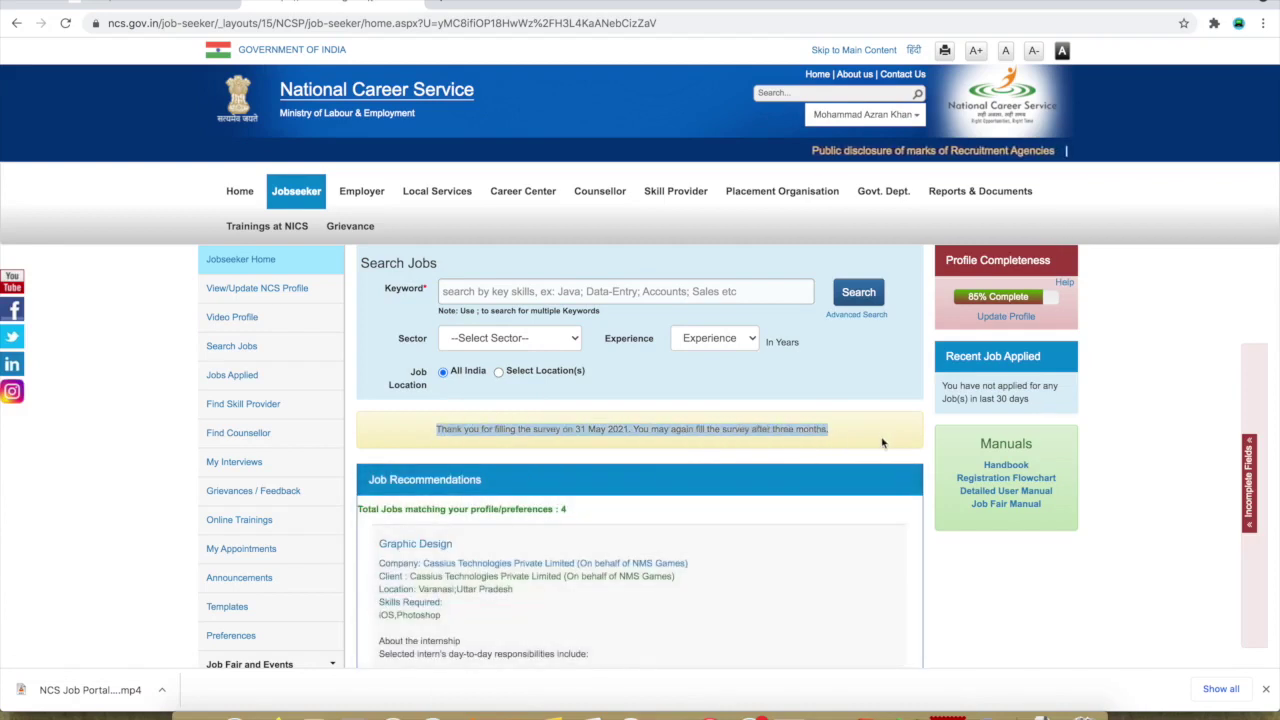
{"action": "left_click", "coordinate": [651, 426]}
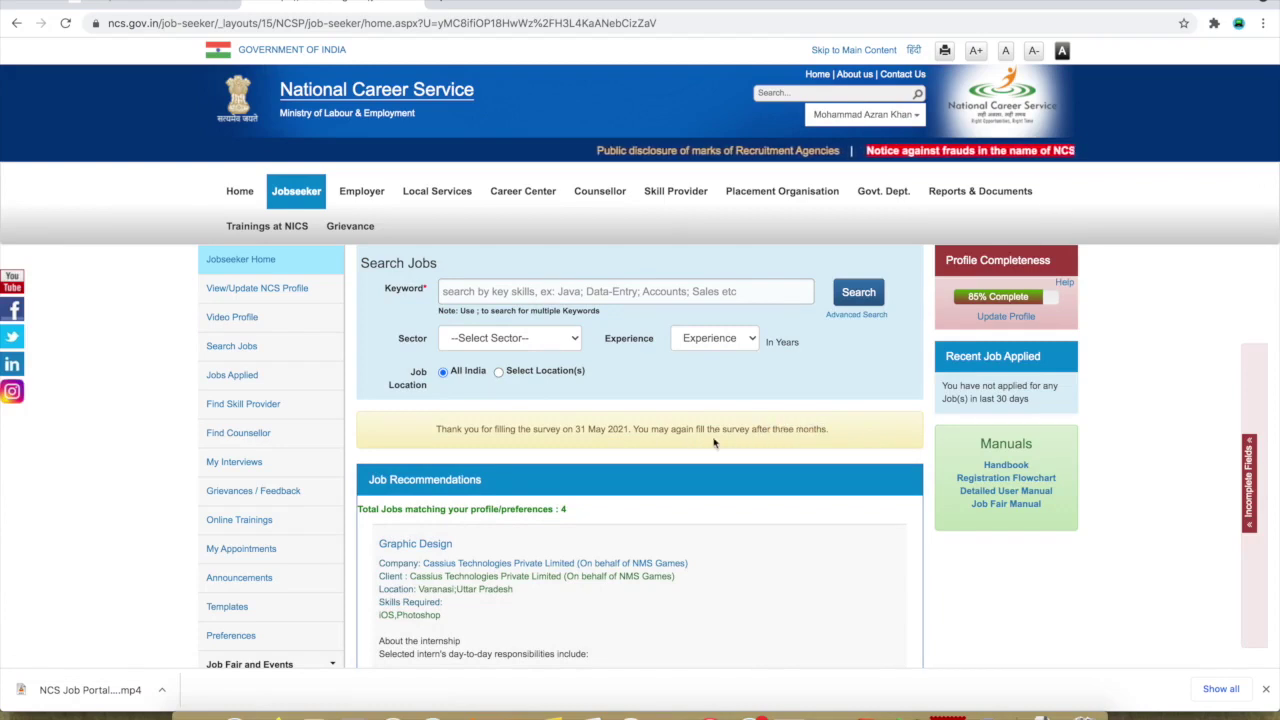
{"action": "left_click_drag", "start_coordinate": [529, 441], "coordinate": [434, 430]}
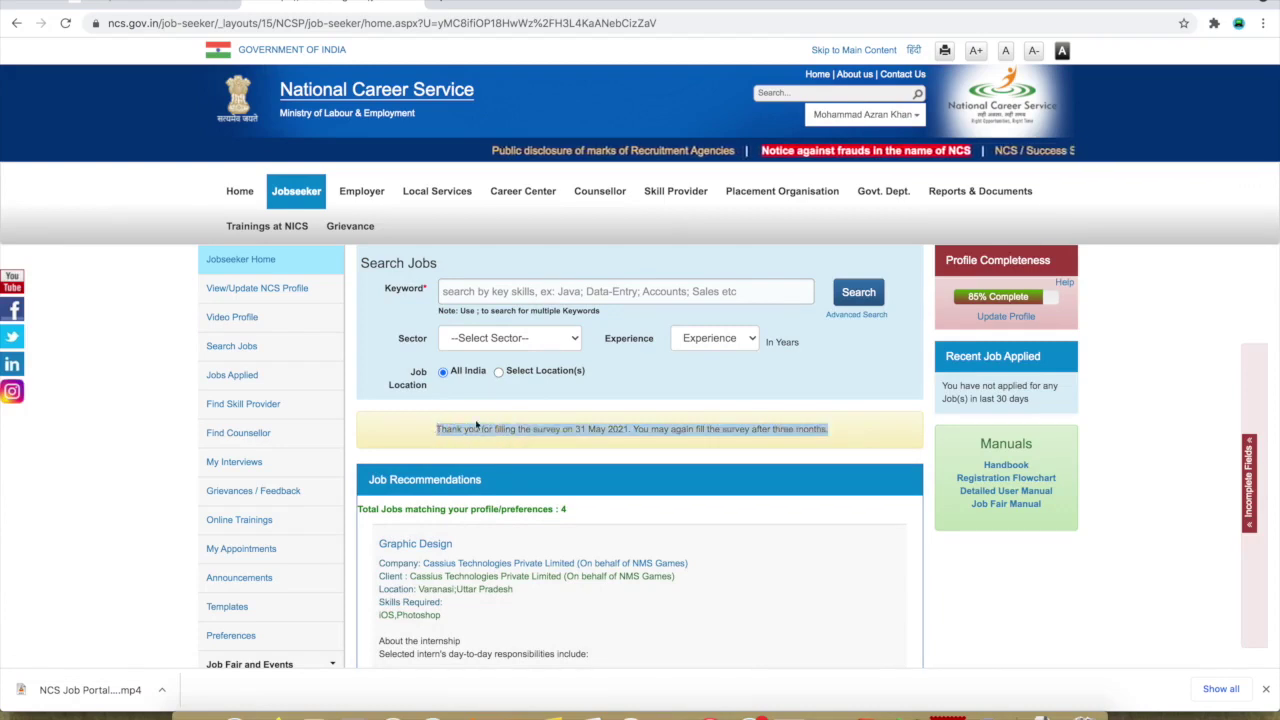
{"action": "left_click", "coordinate": [608, 432]}
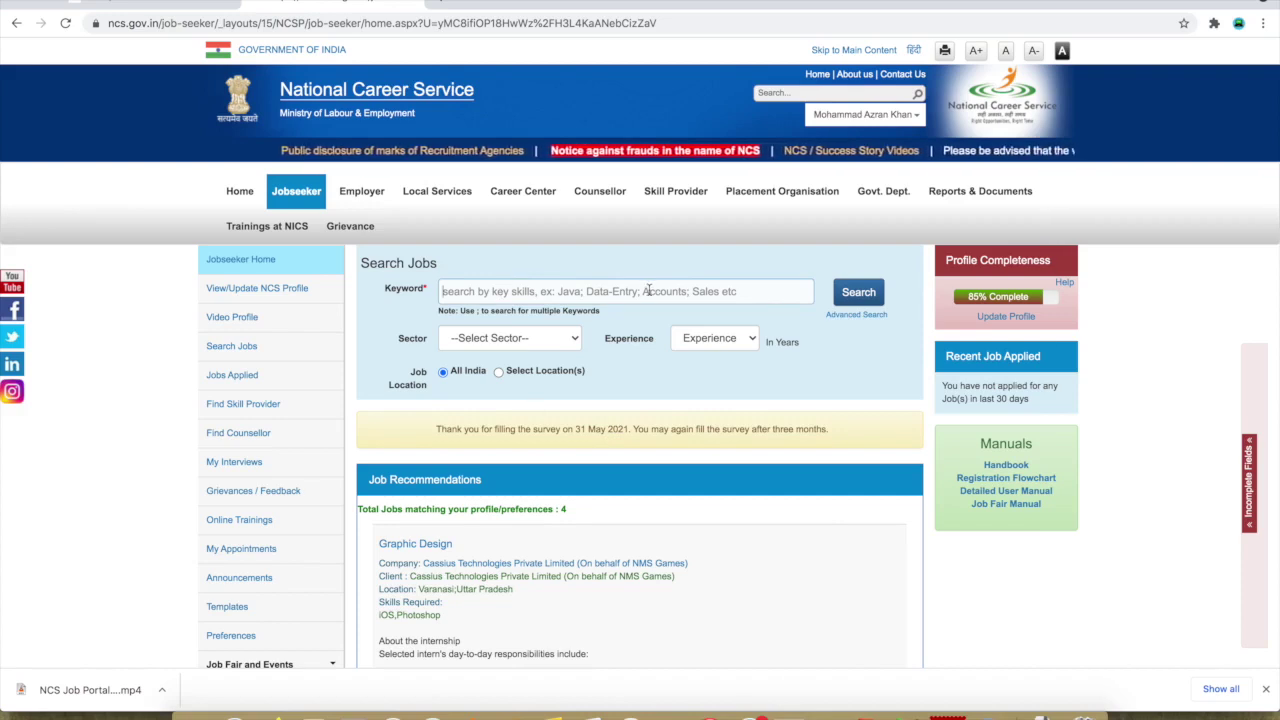
Step: Set the job search sector to IT and Communication and the experience to 0 years
{"action": "left_click", "coordinate": [520, 345]}
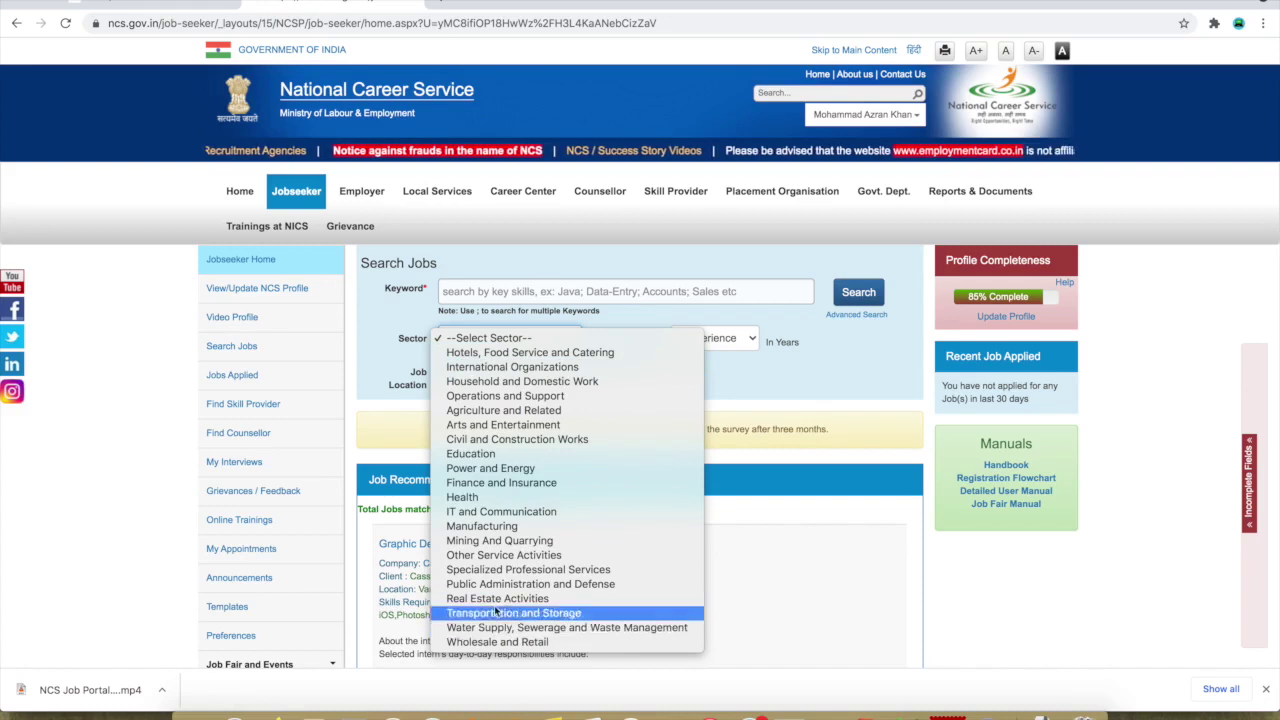
{"action": "left_click", "coordinate": [516, 511]}
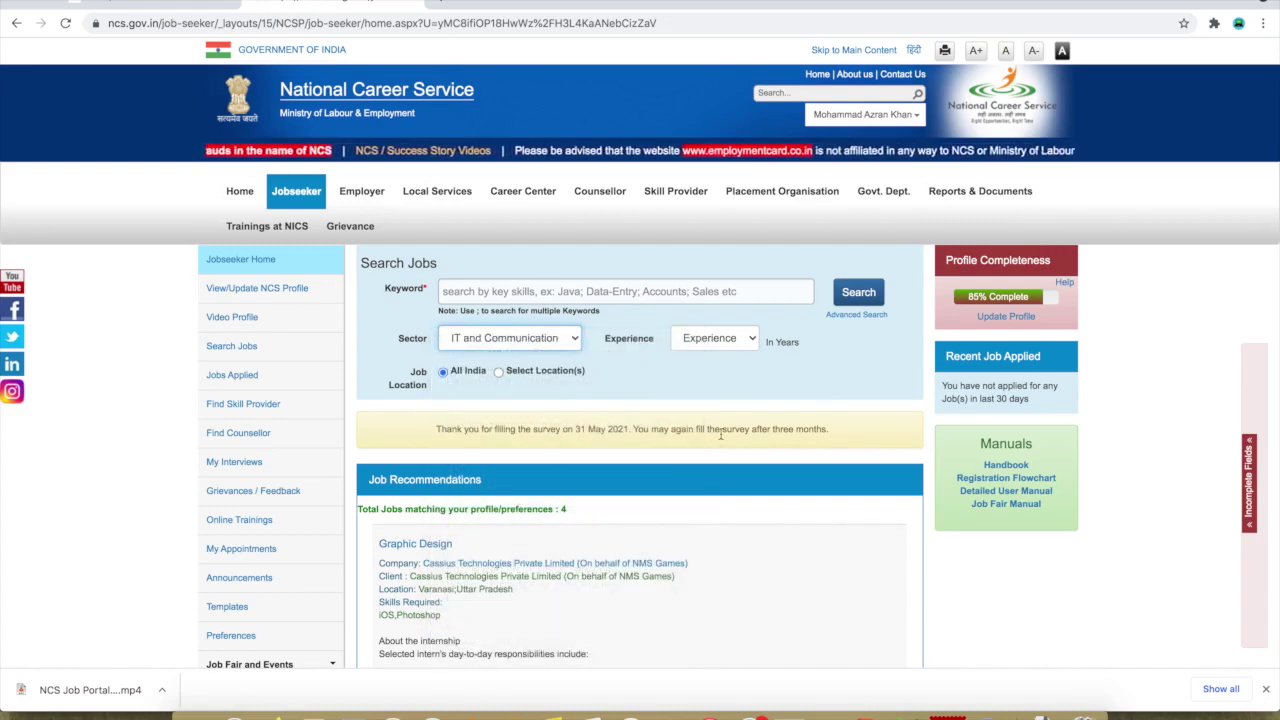
{"action": "left_click", "coordinate": [735, 341]}
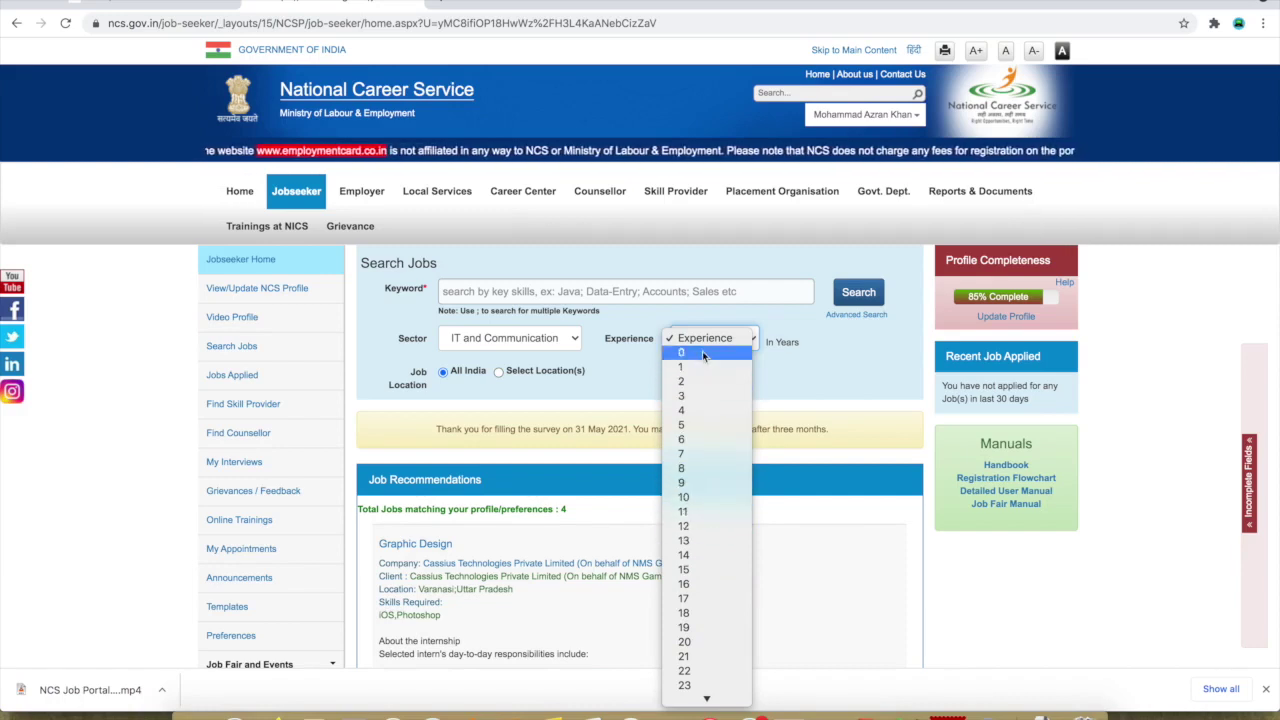
{"action": "left_click", "coordinate": [702, 352]}
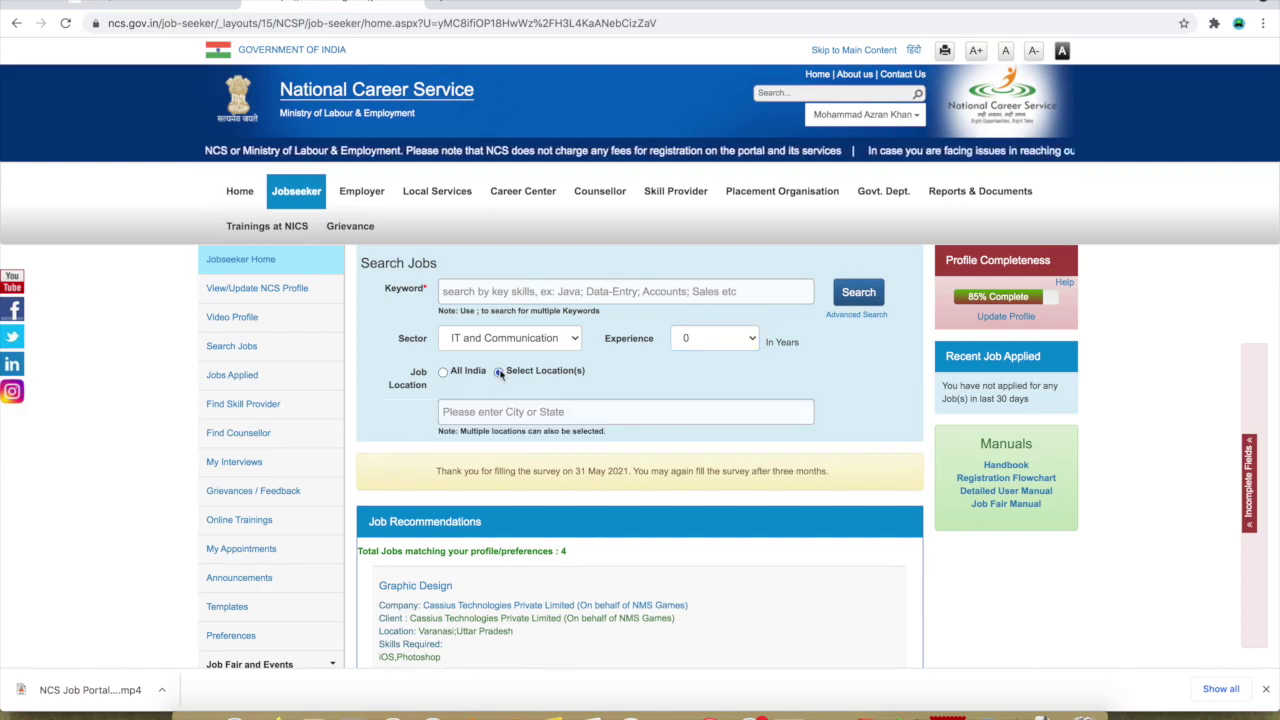
Step: Restrict the job location to Lucknow, Uttar Pradesh, and try to run the search without a keyword
{"action": "left_click", "coordinate": [585, 414]}
{"action": "type", "text": "luc"}
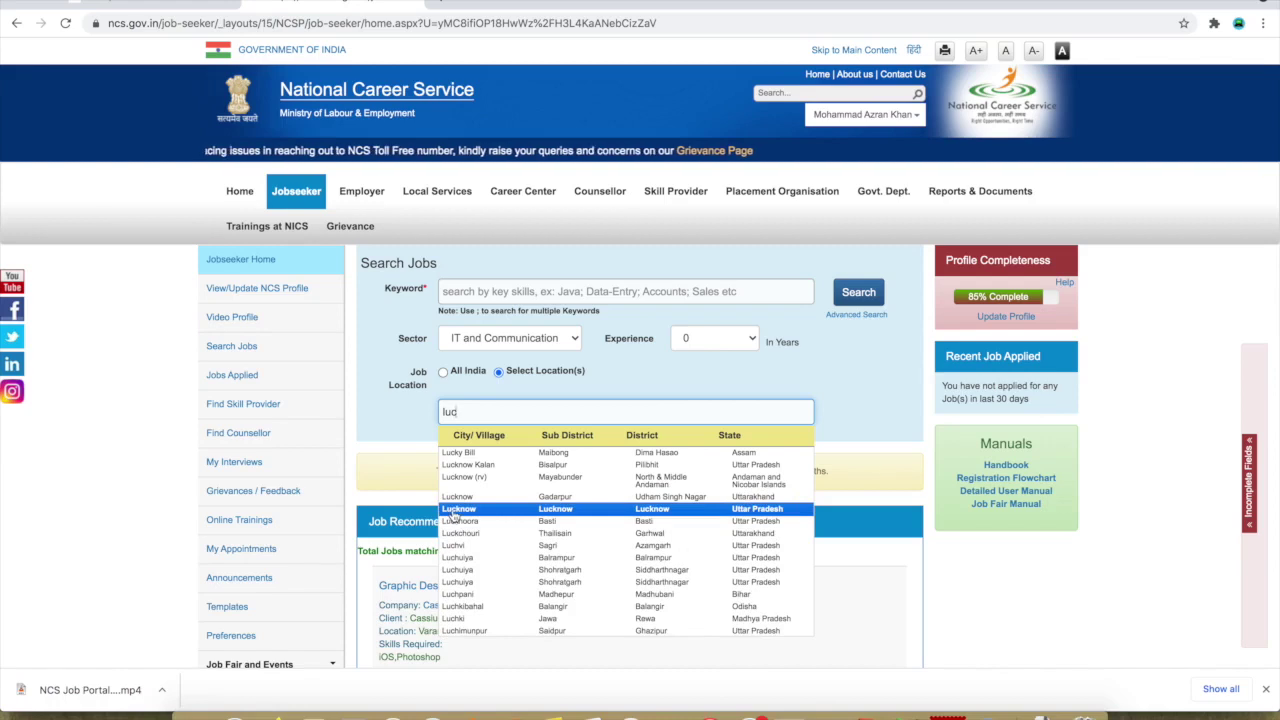
{"action": "left_click", "coordinate": [456, 510]}
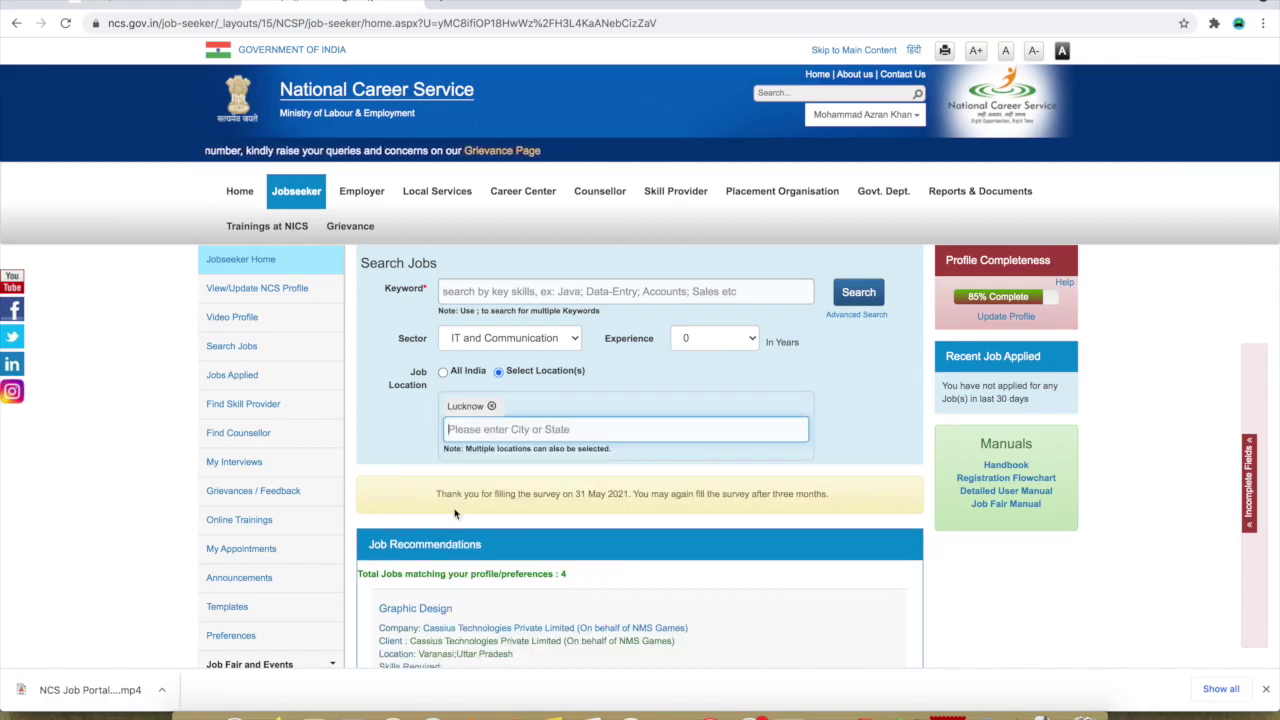
{"action": "scroll", "coordinate": [572, 514], "scroll_direction": "down", "scroll_amount": 2}
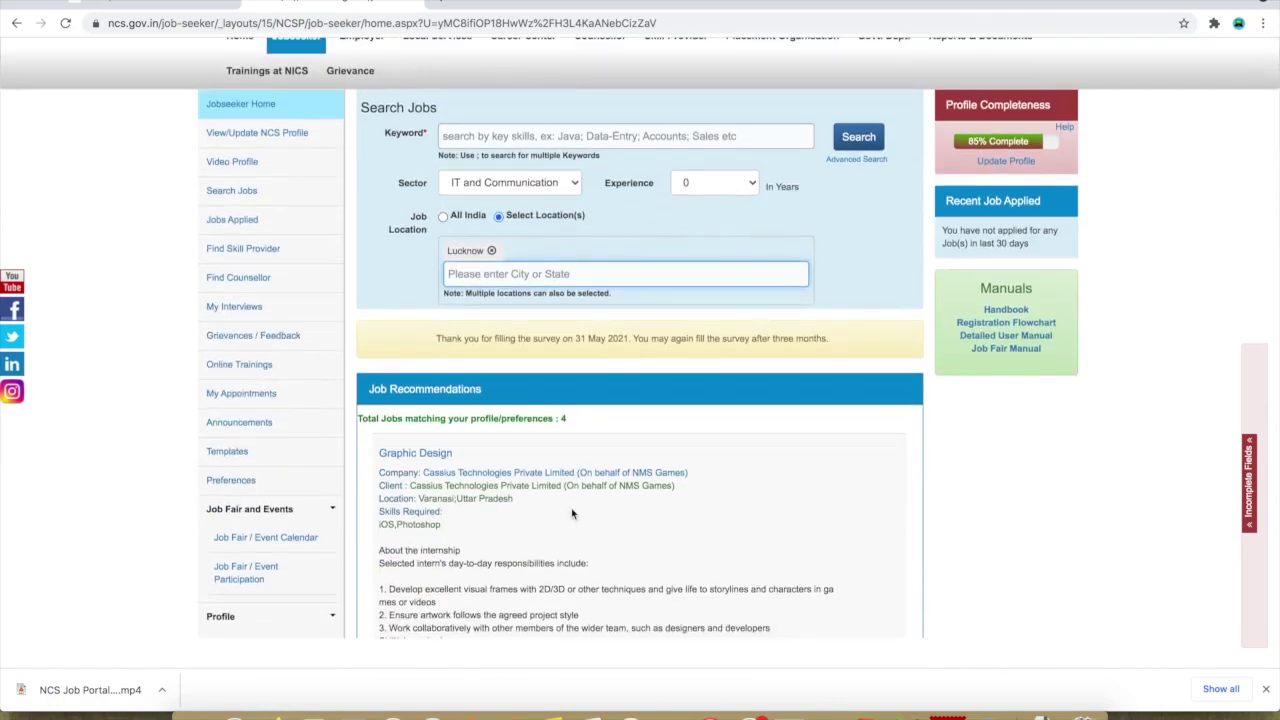
{"action": "key", "text": "Return"}
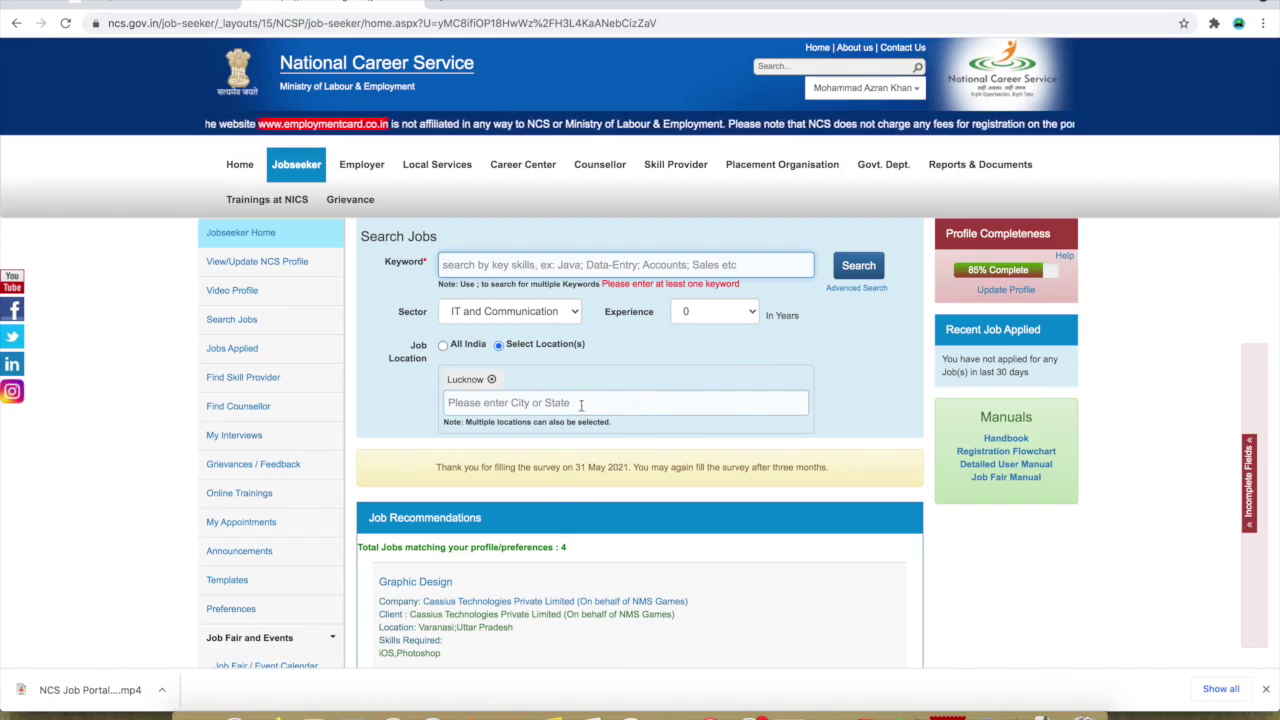
Step: Look through the job recommendations on the jobseeker home and open the UI/UX Design vacancy
{"action": "scroll", "coordinate": [588, 484], "scroll_direction": "down", "scroll_amount": 3}
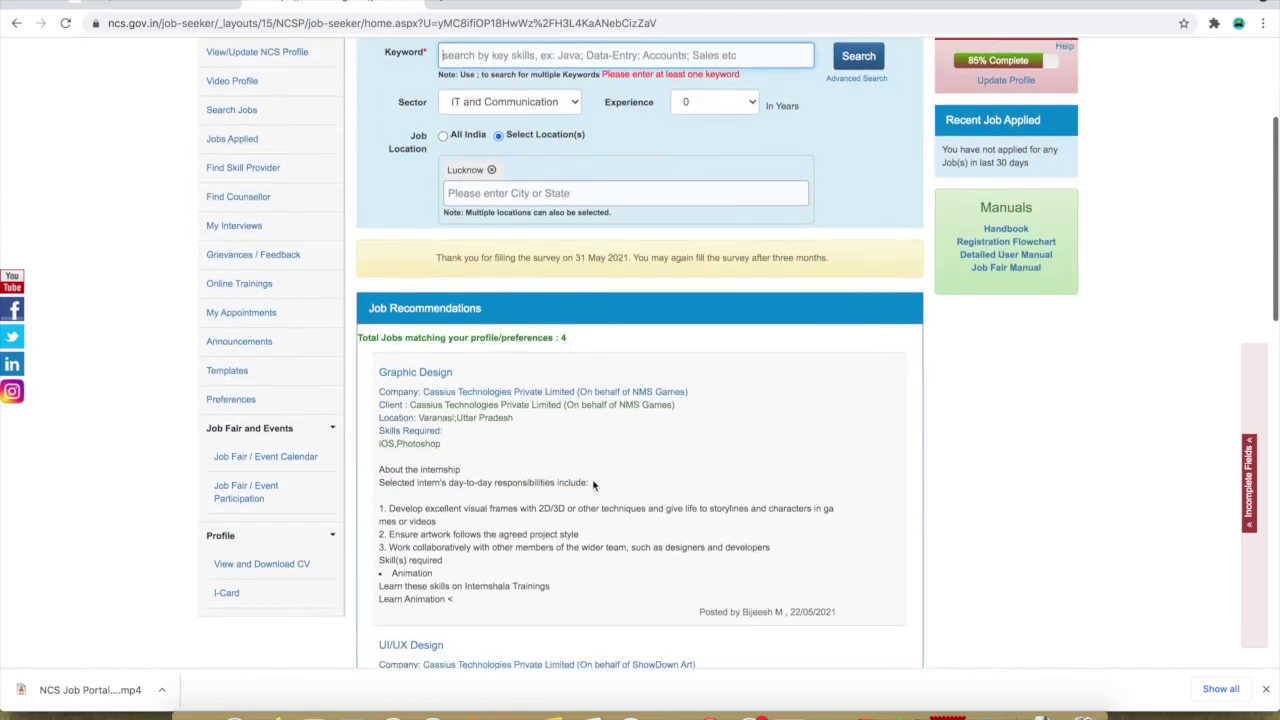
{"action": "scroll", "coordinate": [598, 437], "scroll_direction": "down", "scroll_amount": 1}
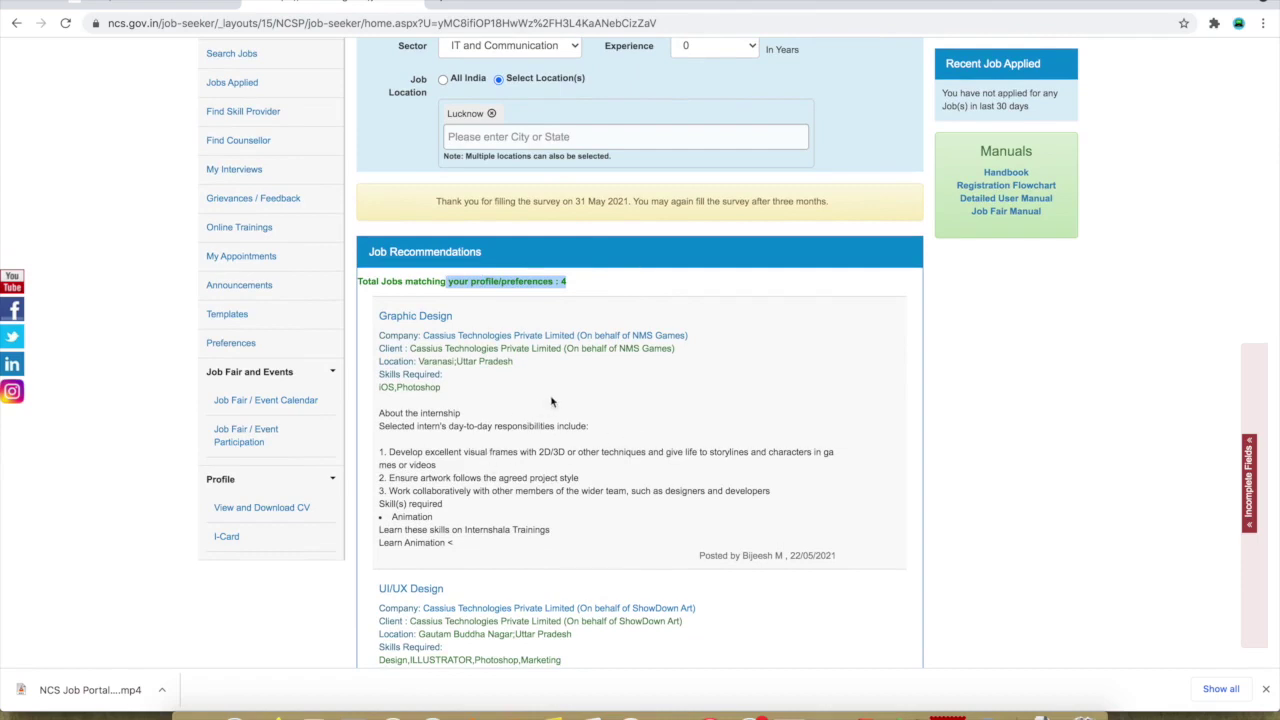
{"action": "scroll", "coordinate": [551, 401], "scroll_direction": "down", "scroll_amount": 5}
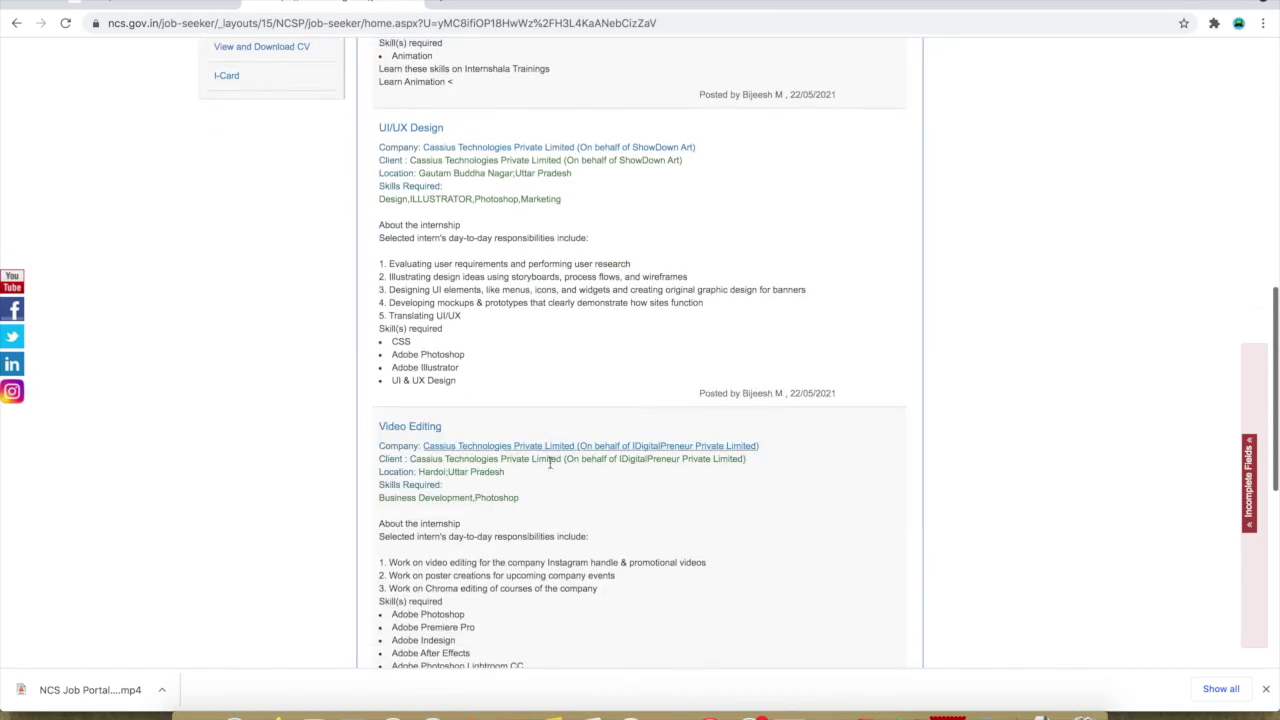
{"action": "scroll", "coordinate": [569, 528], "scroll_direction": "down", "scroll_amount": 3}
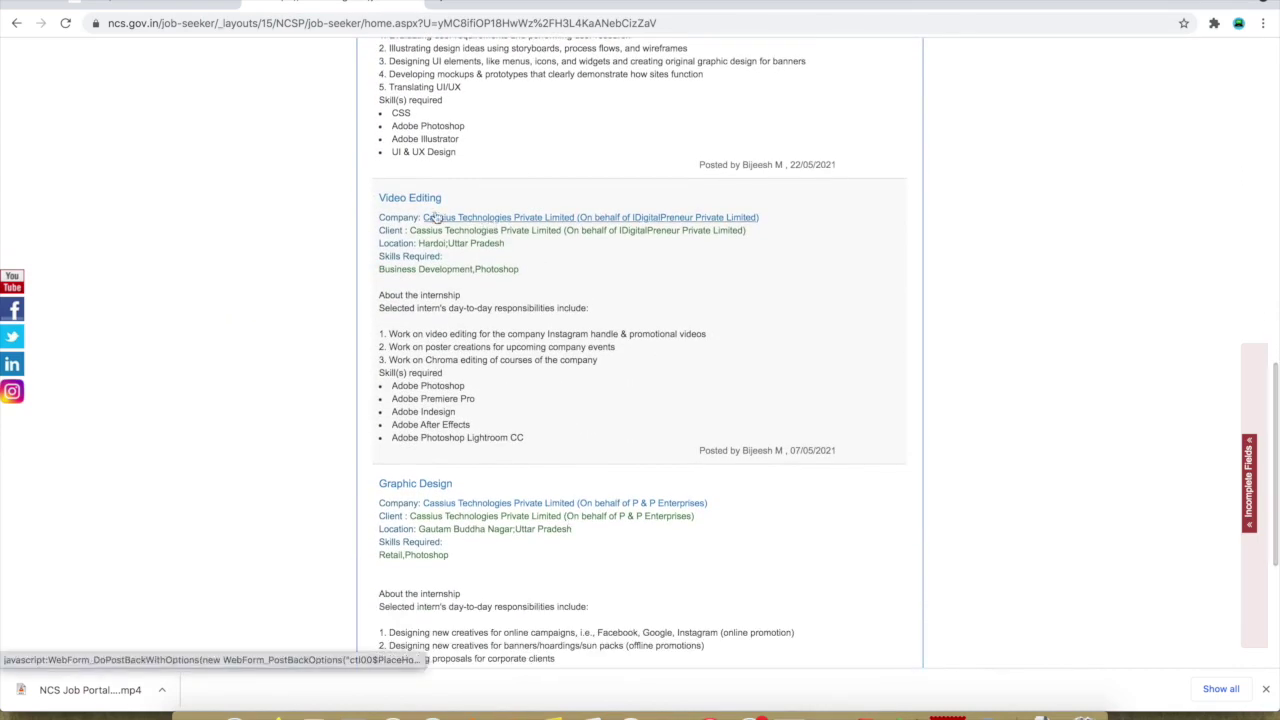
{"action": "scroll", "coordinate": [627, 314], "scroll_direction": "up", "scroll_amount": 1}
{"action": "scroll", "coordinate": [627, 314], "scroll_direction": "up", "scroll_amount": 4}
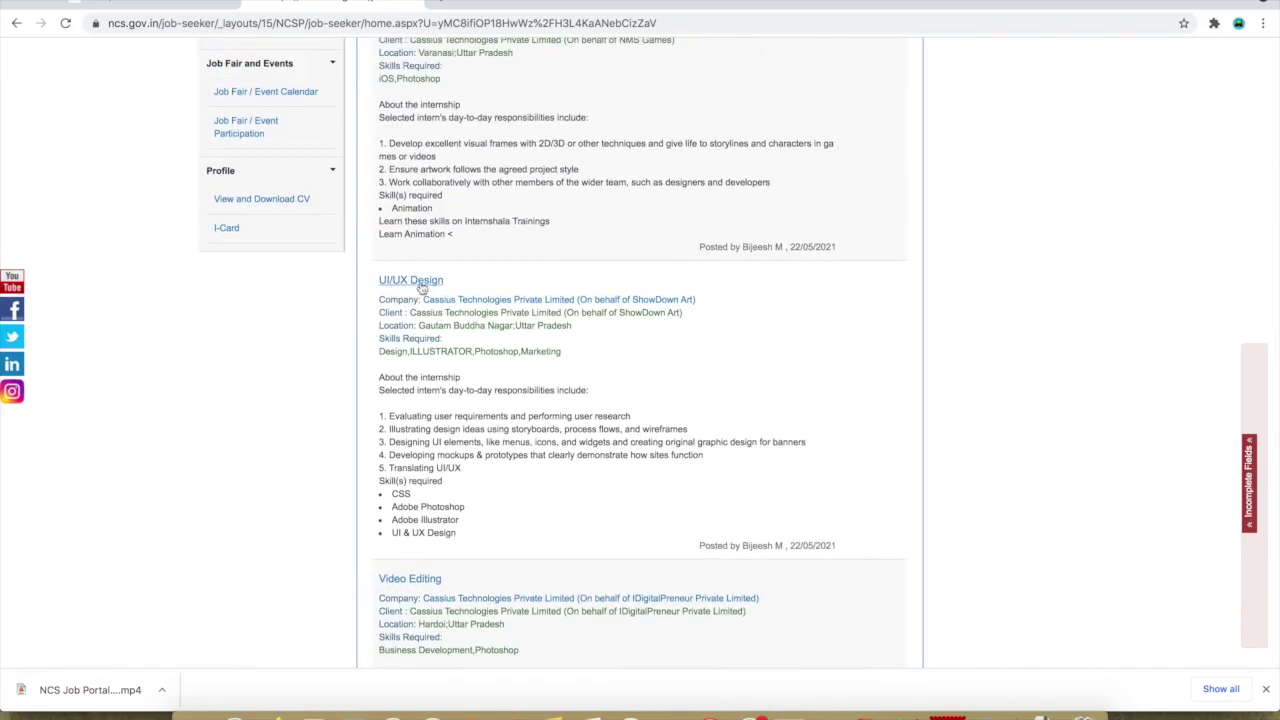
{"action": "left_click", "coordinate": [418, 284]}
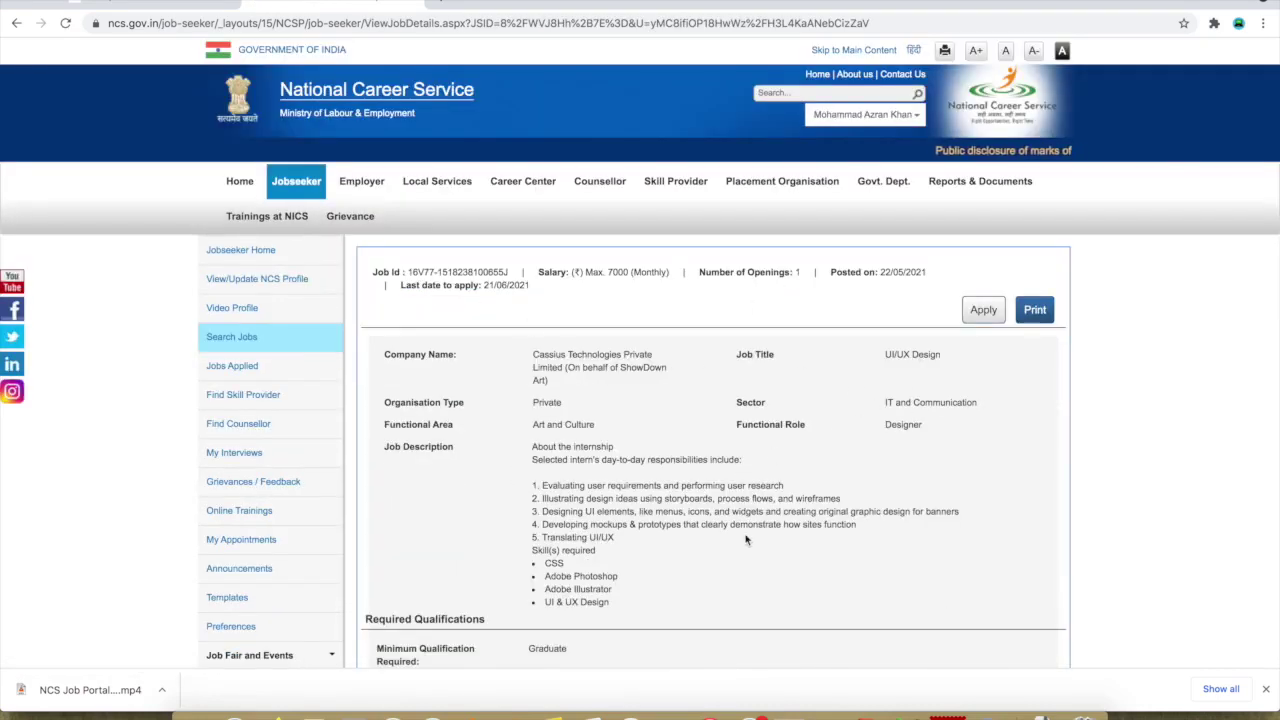
Step: Read the UI/UX Design vacancy's details, start applying for it, and cancel the redirect to the partner's website
{"action": "scroll", "coordinate": [745, 540], "scroll_direction": "down", "scroll_amount": 5}
{"action": "scroll", "coordinate": [876, 458], "scroll_direction": "up", "scroll_amount": 5}
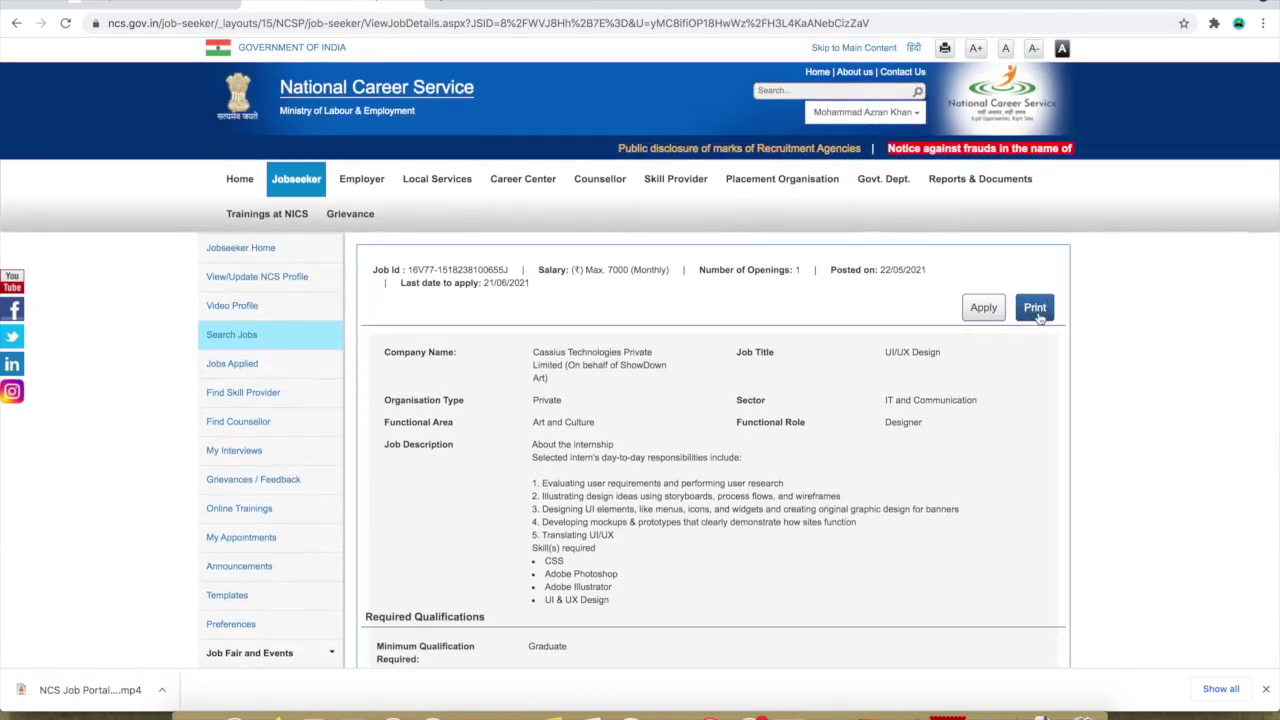
{"action": "scroll", "coordinate": [865, 503], "scroll_direction": "down", "scroll_amount": 1}
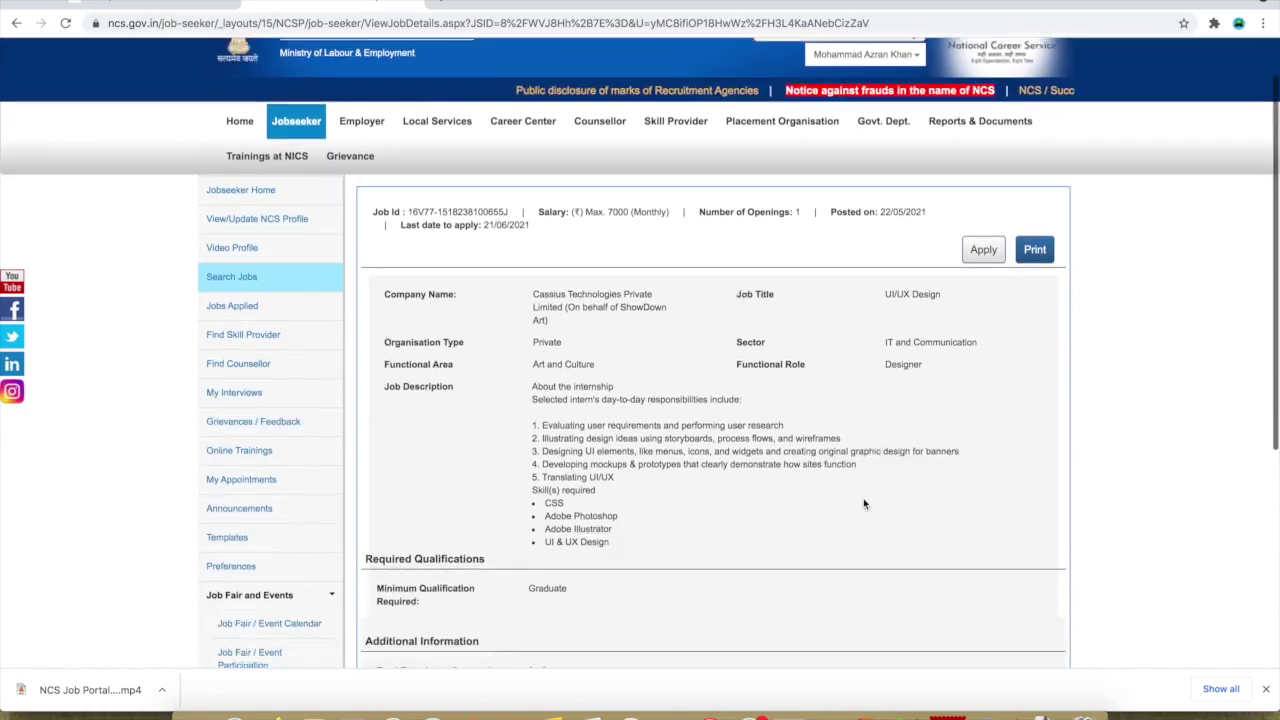
{"action": "left_click", "coordinate": [986, 245]}
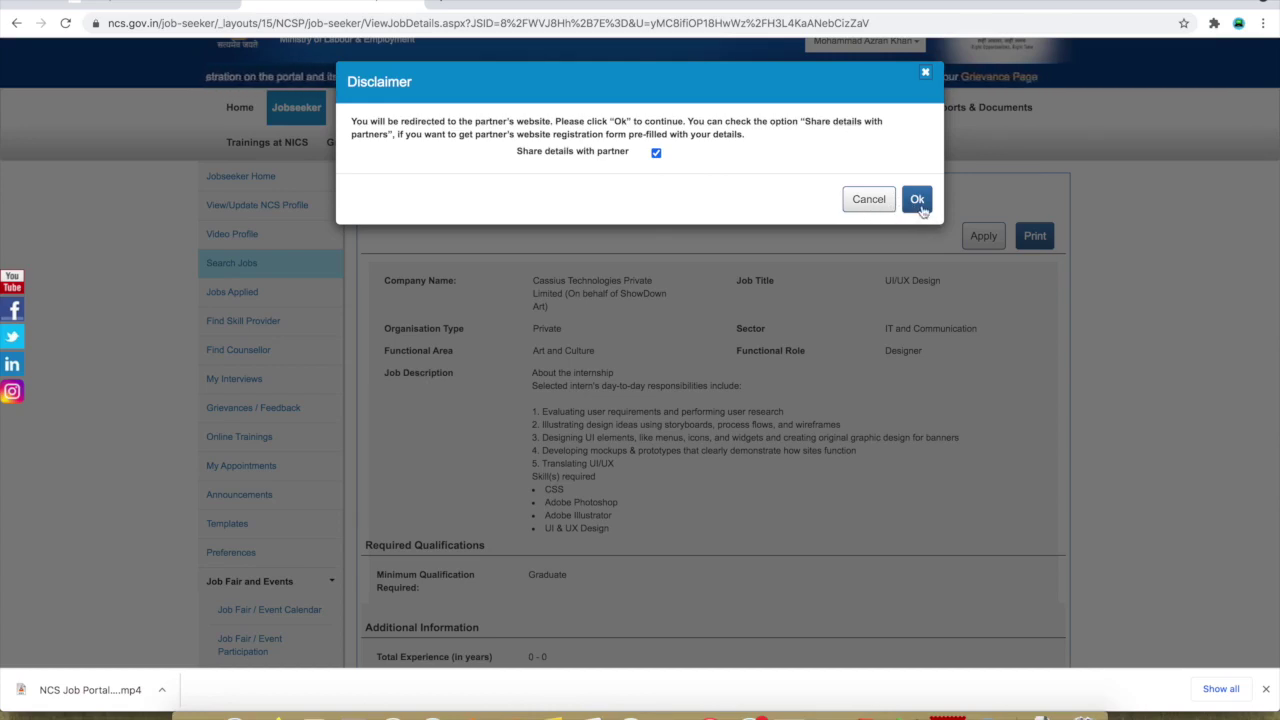
{"action": "left_click", "coordinate": [869, 200]}
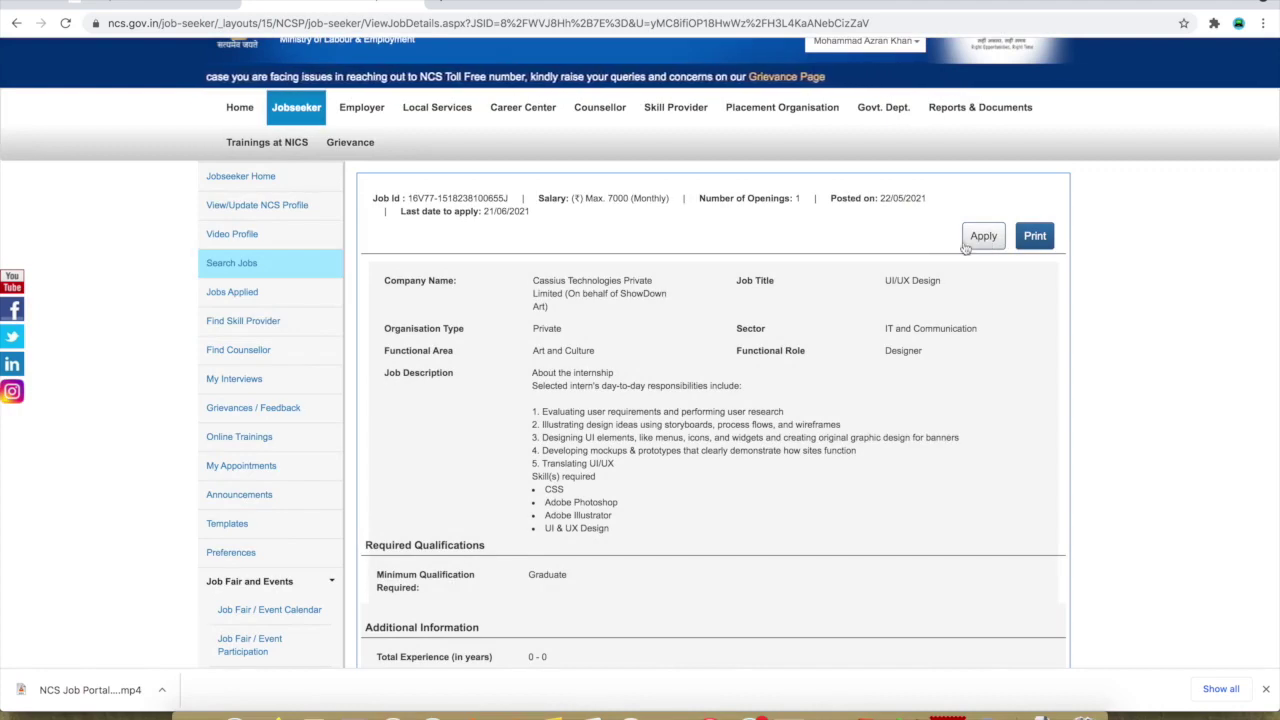
{"action": "scroll", "coordinate": [574, 339], "scroll_direction": "up", "scroll_amount": 2}
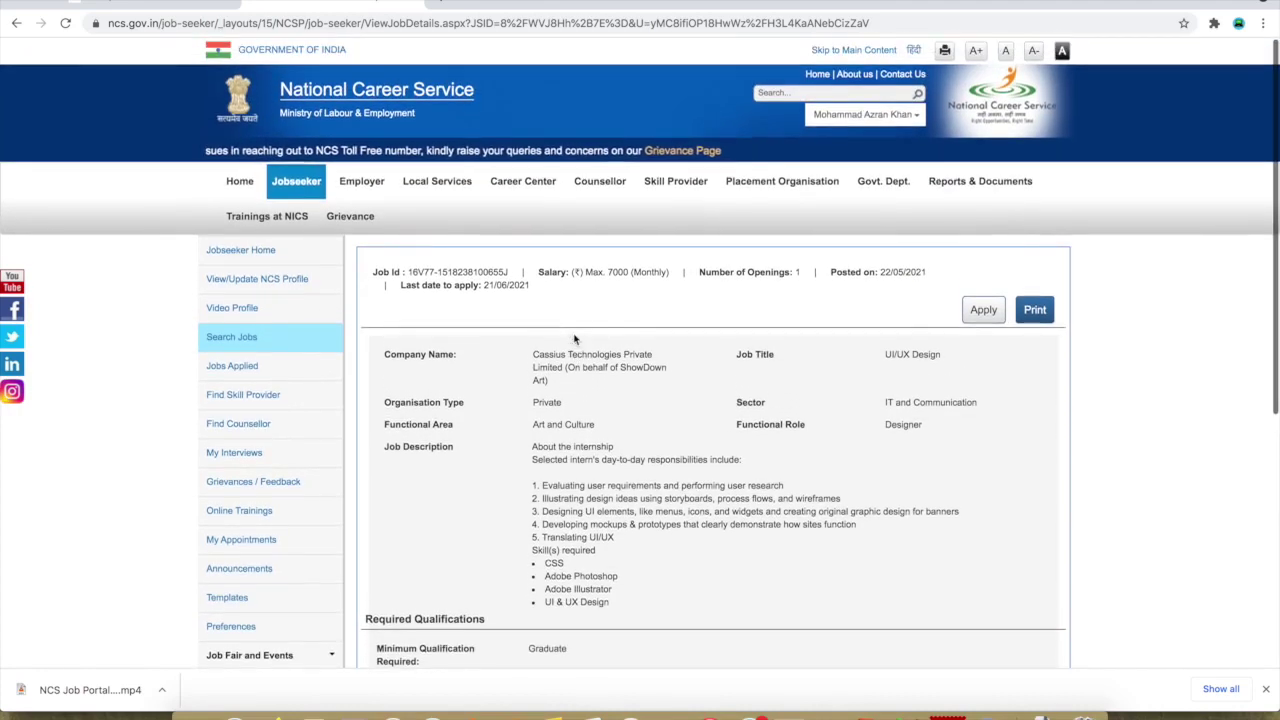
{"action": "scroll", "coordinate": [574, 339], "scroll_direction": "down", "scroll_amount": 1}
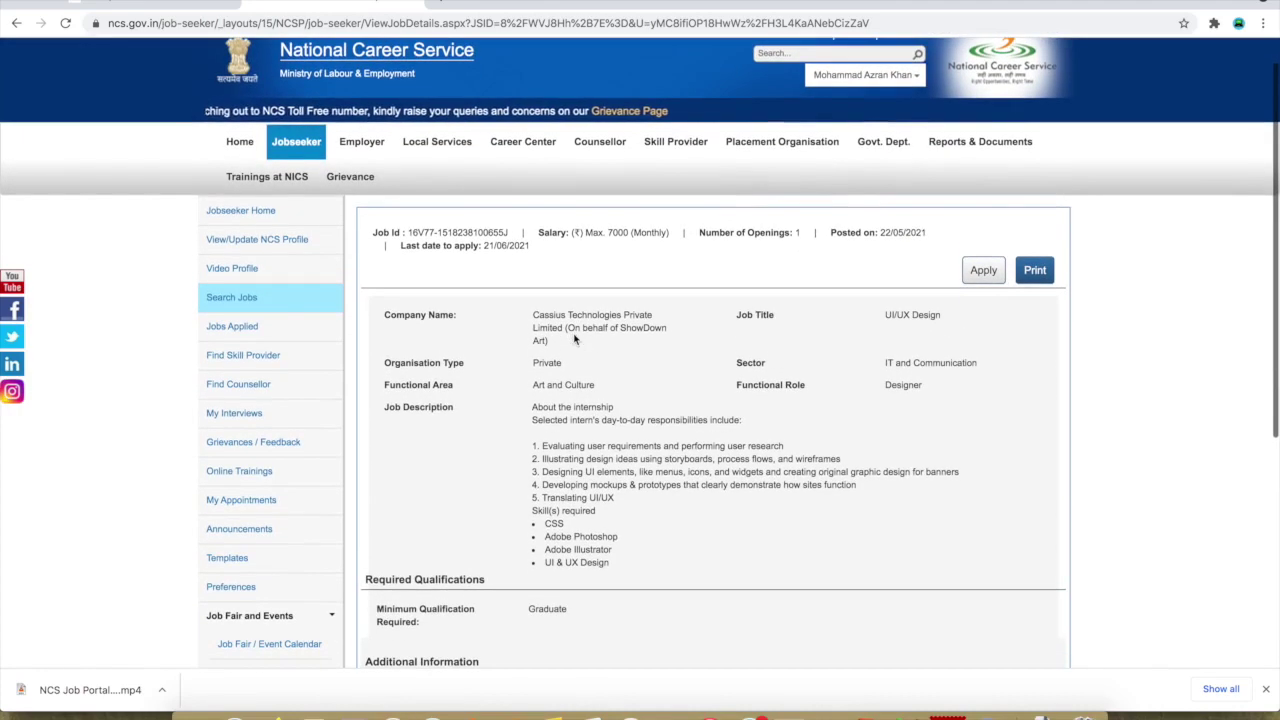
Step: Return from the vacancy to the jobseeker home and open the job search page
{"action": "left_click", "coordinate": [238, 212]}
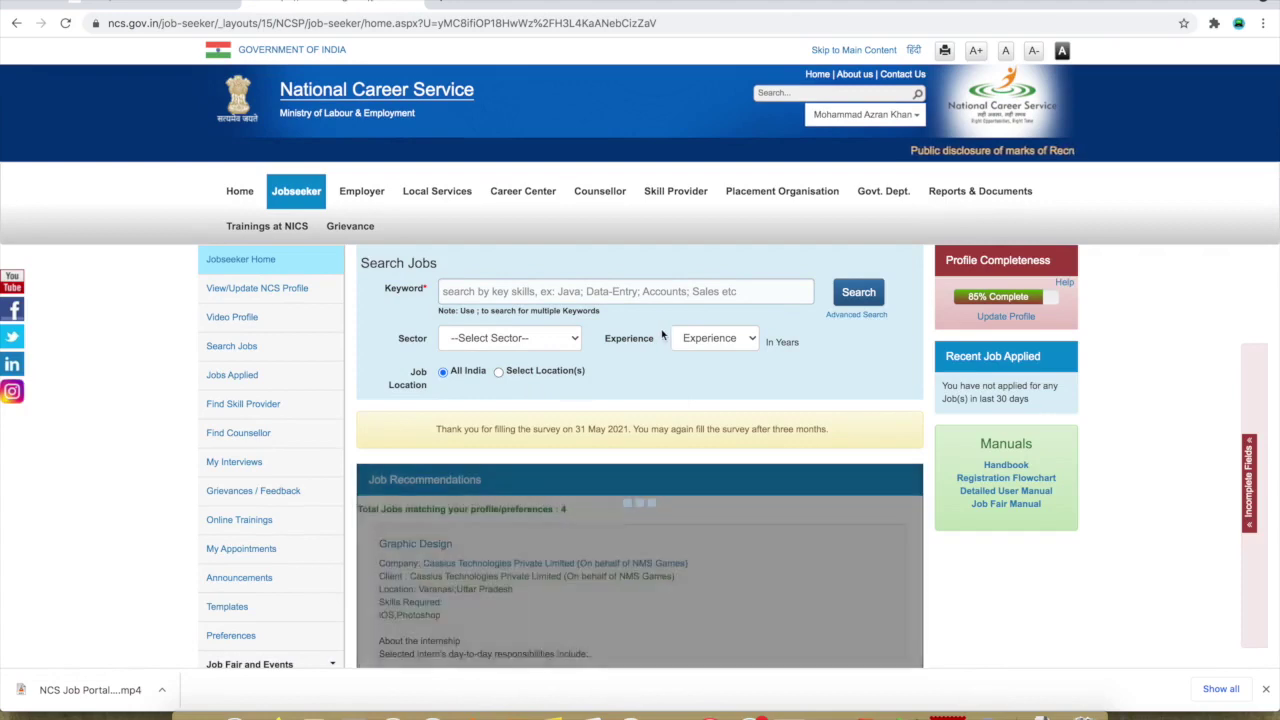
{"action": "left_click", "coordinate": [248, 353]}
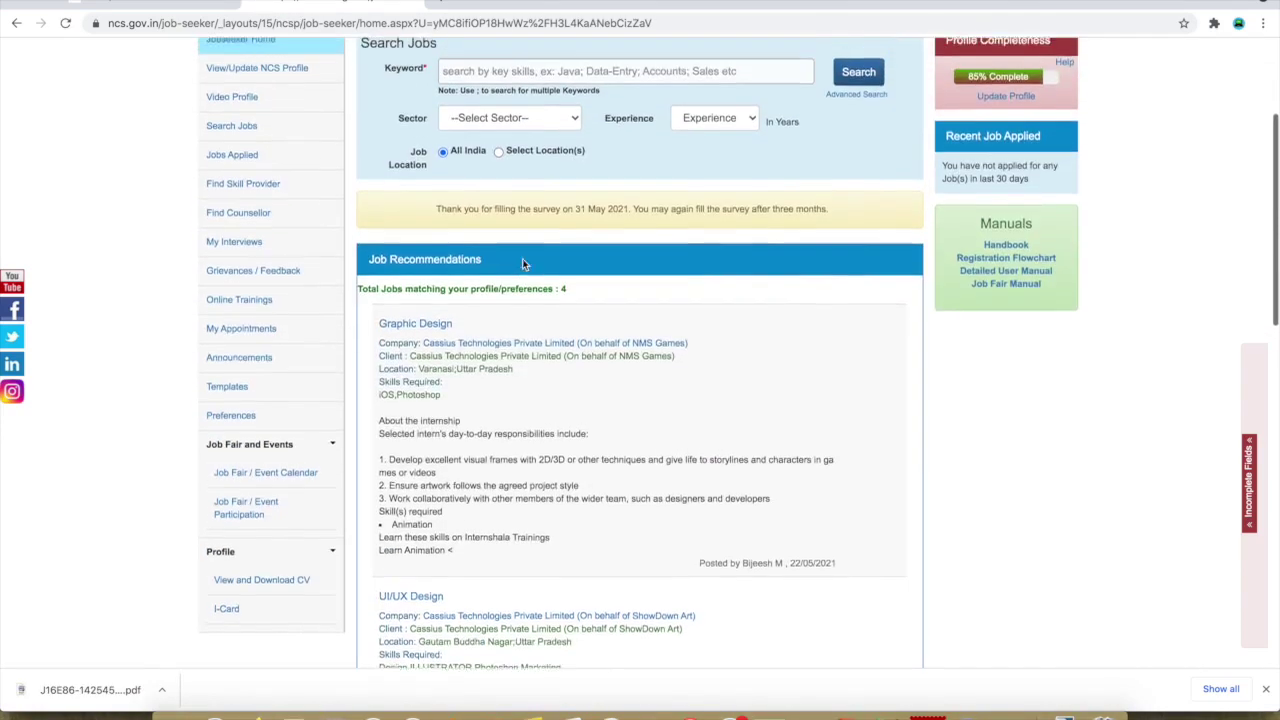
{"action": "scroll", "coordinate": [522, 258], "scroll_direction": "up", "scroll_amount": 3}
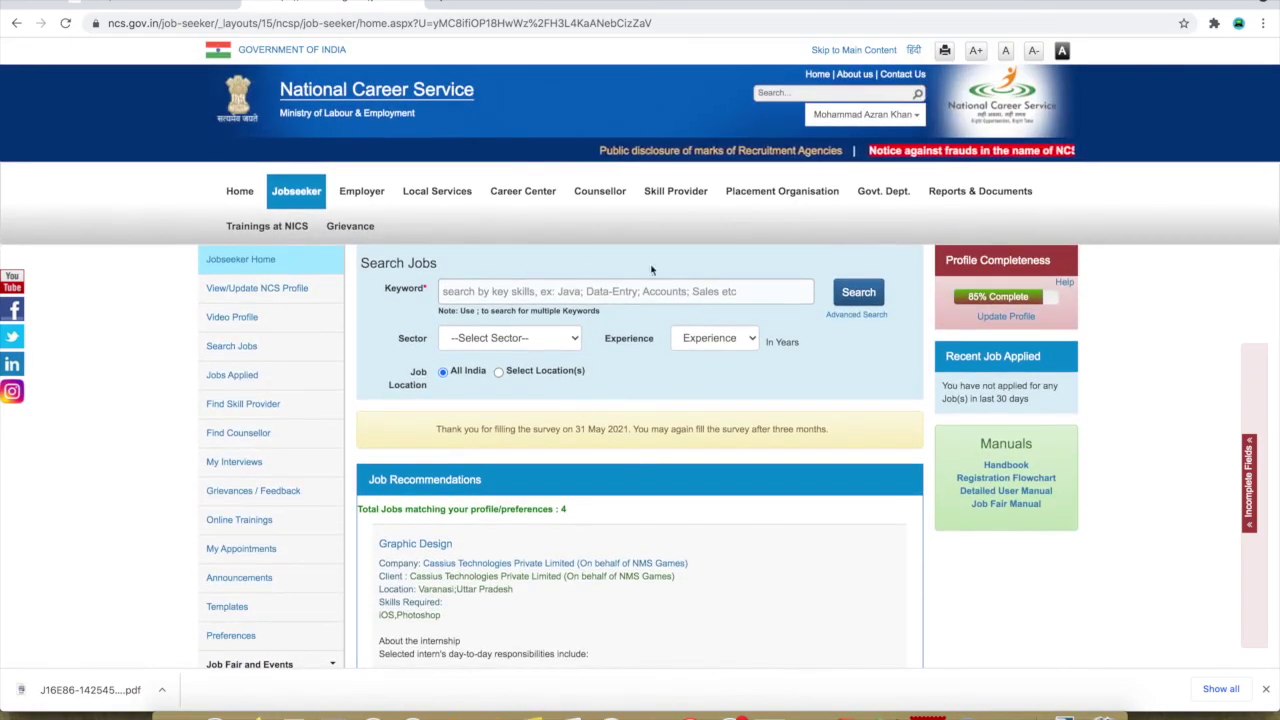
Step: Go to the portal's home page and open the Uttar Pradesh vacancies from the state list
{"action": "left_click", "coordinate": [243, 196]}
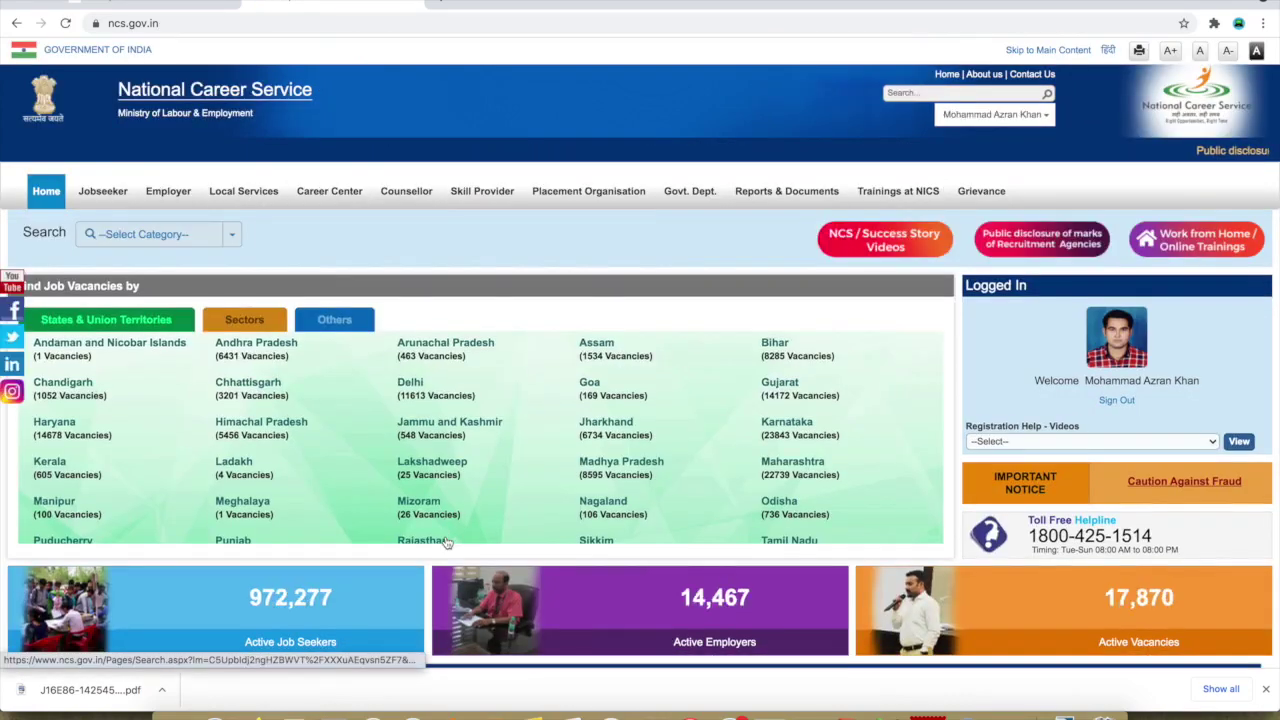
{"action": "scroll", "coordinate": [400, 466], "scroll_direction": "down", "scroll_amount": 2}
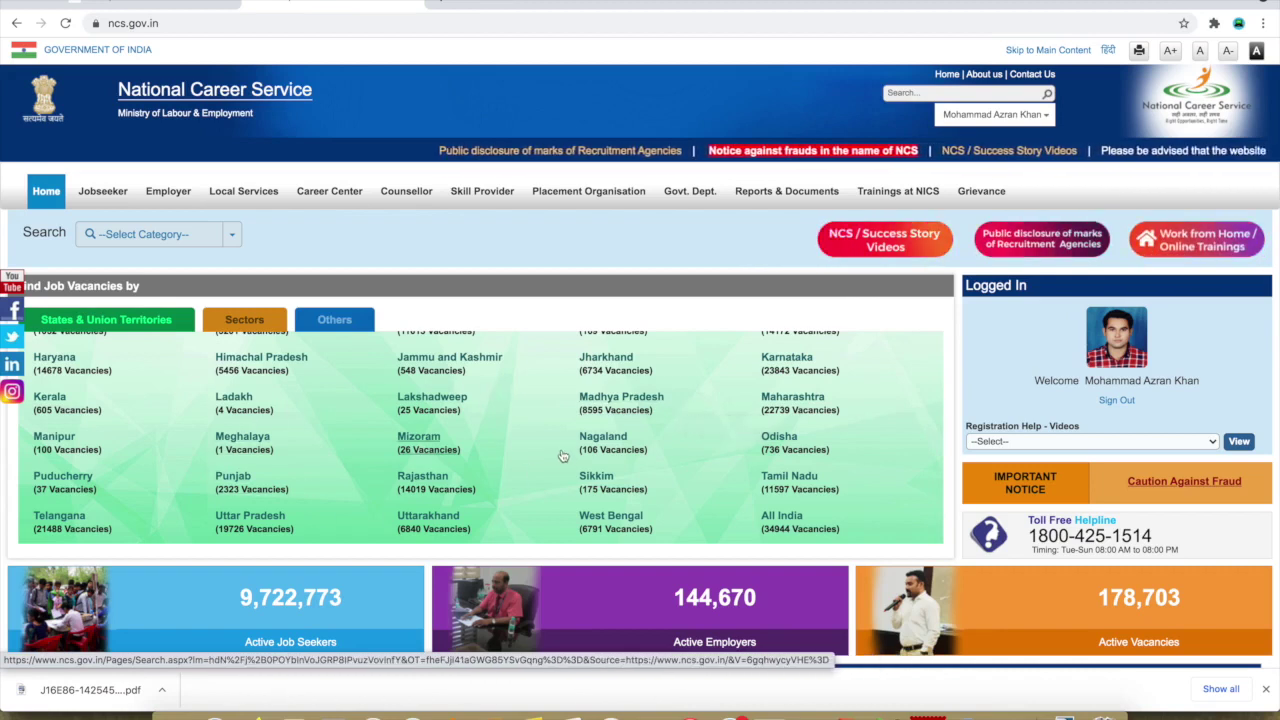
{"action": "left_click", "coordinate": [257, 523]}
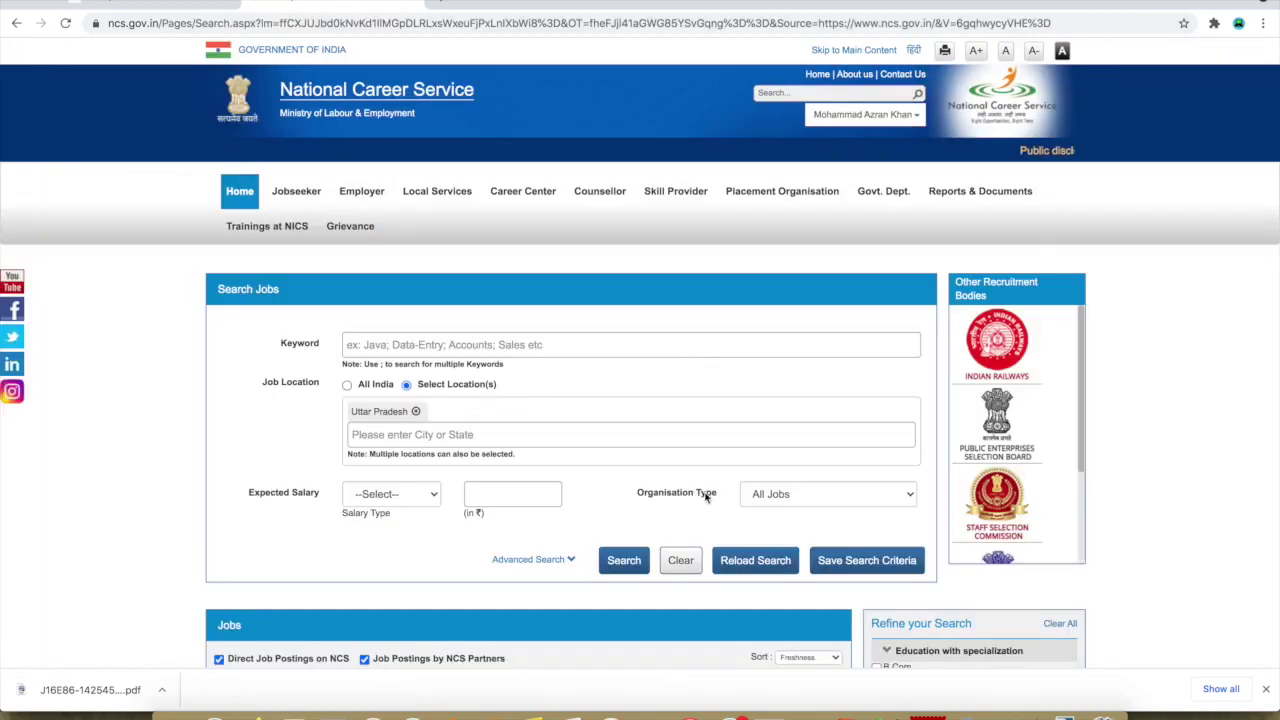
Step: Examine the Uttar Pradesh job listings and the filters available for refining the search
{"action": "scroll", "coordinate": [634, 511], "scroll_direction": "down", "scroll_amount": 3}
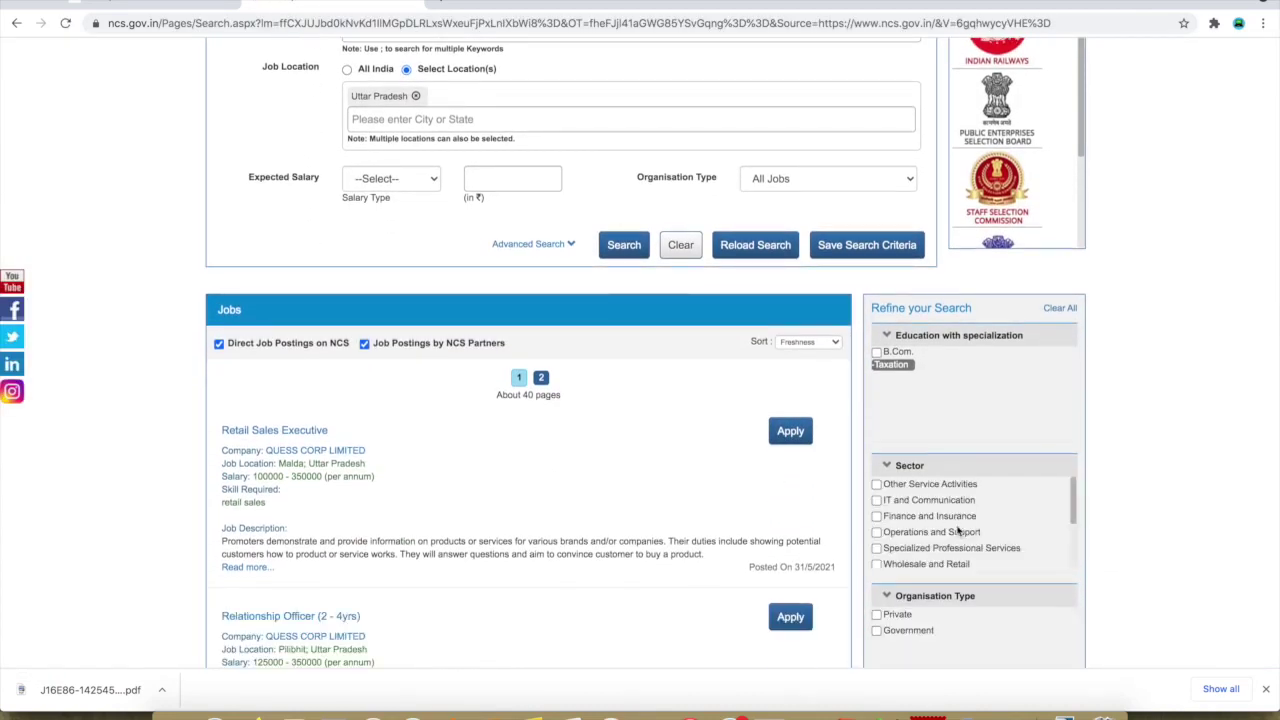
{"action": "scroll", "coordinate": [997, 550], "scroll_direction": "down", "scroll_amount": 2}
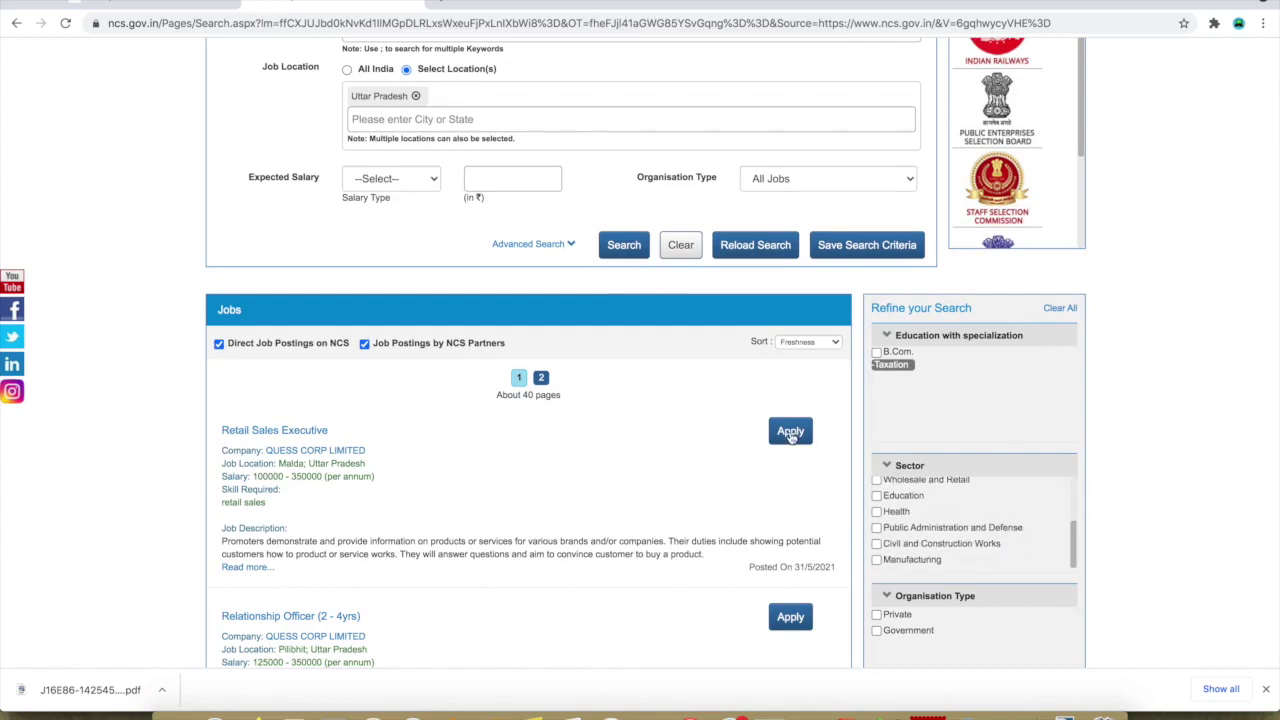
{"action": "scroll", "coordinate": [666, 463], "scroll_direction": "up", "scroll_amount": 3}
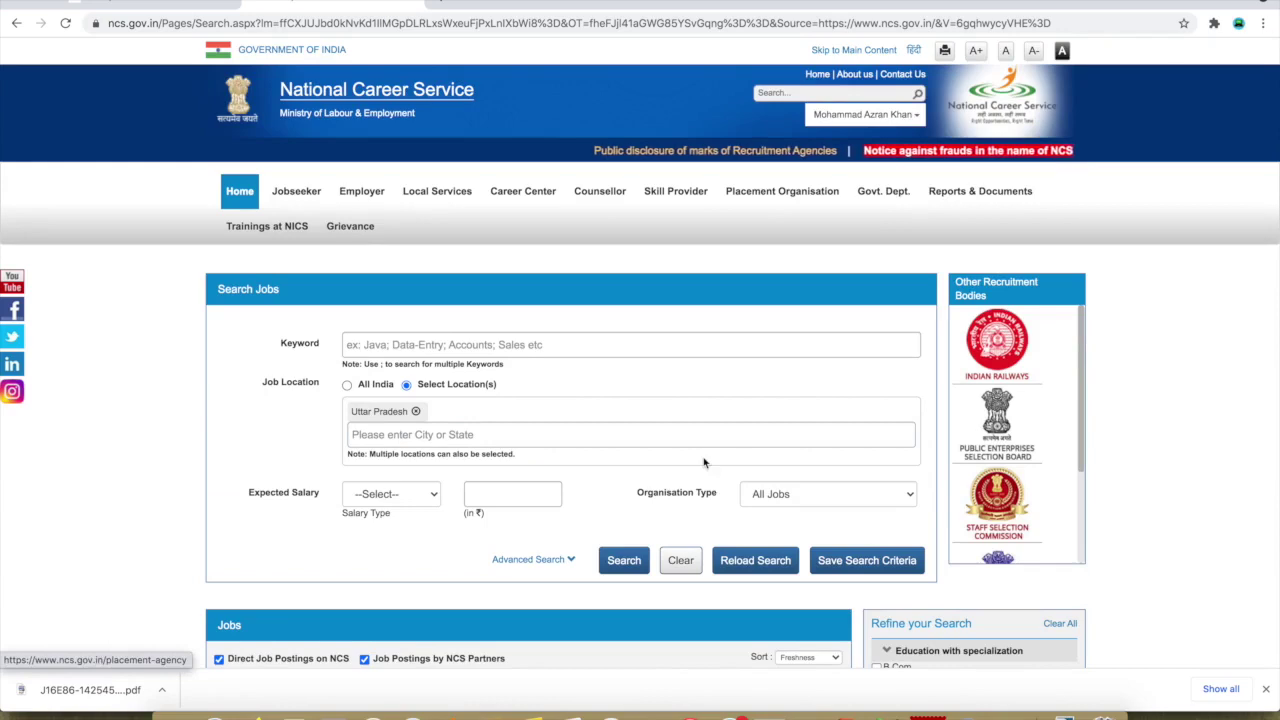
{"action": "scroll", "coordinate": [520, 343], "scroll_direction": "down", "scroll_amount": 7}
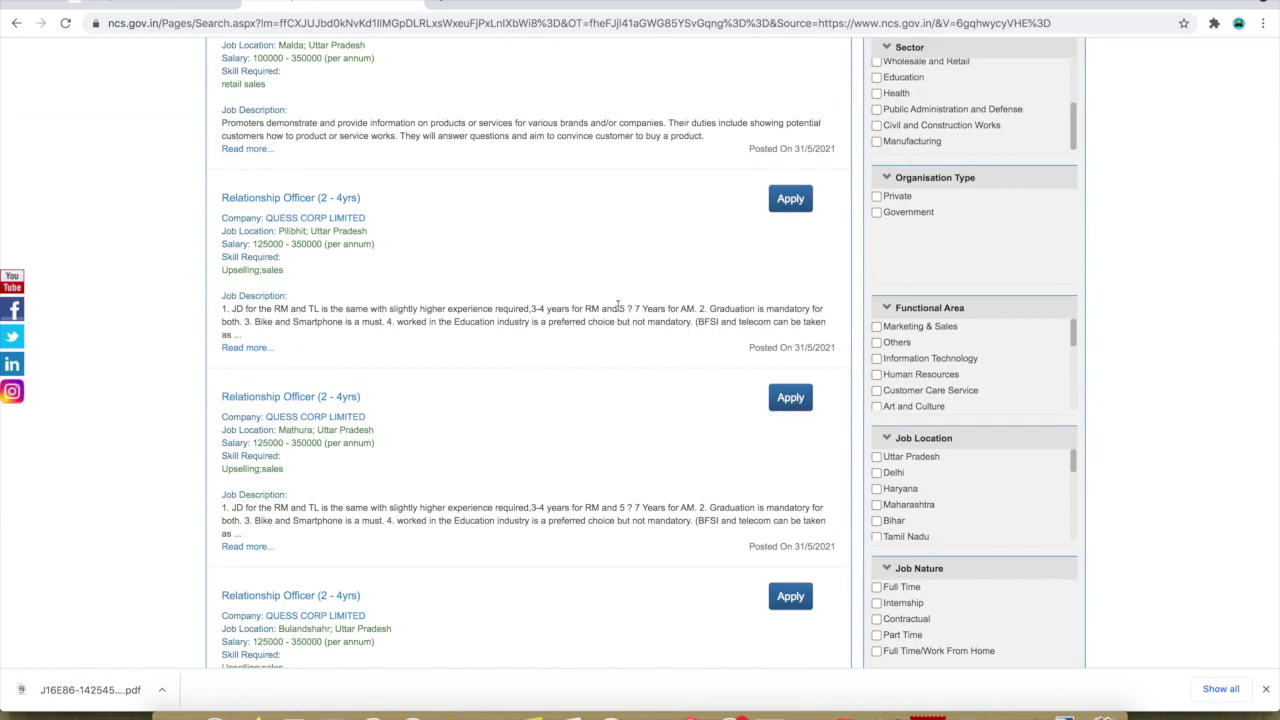
{"action": "scroll", "coordinate": [613, 418], "scroll_direction": "up", "scroll_amount": 2}
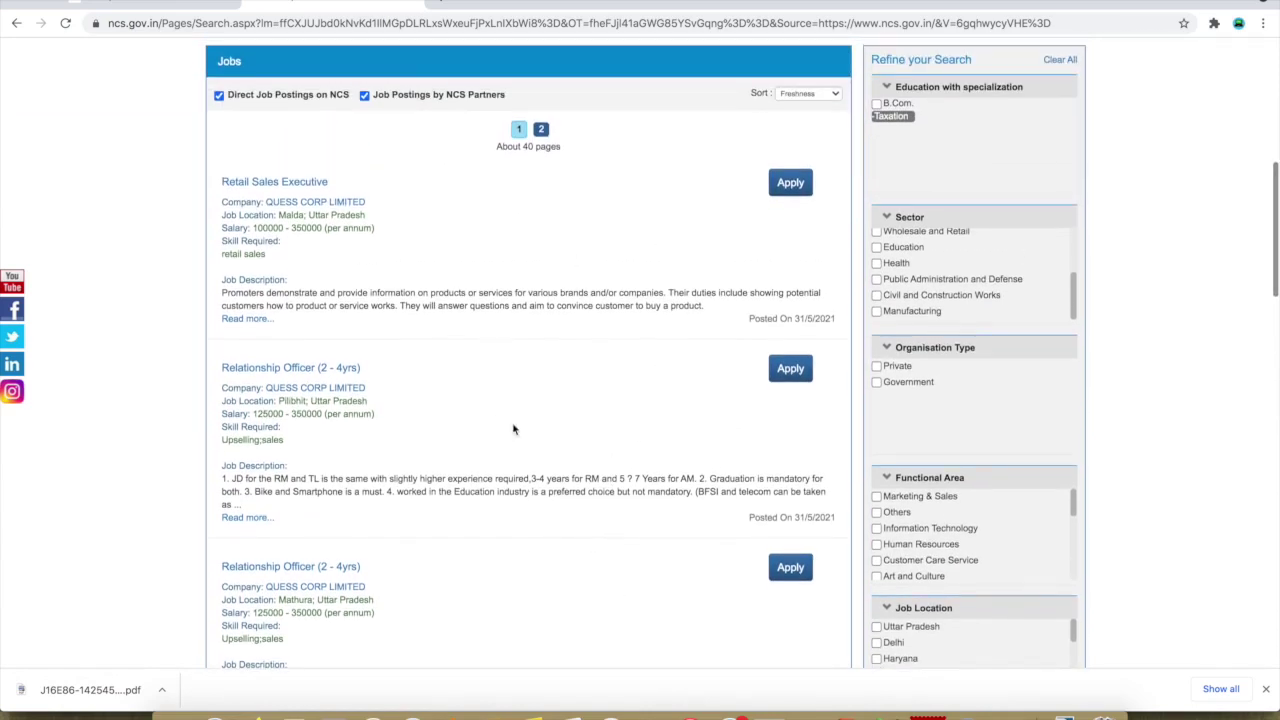
{"action": "scroll", "coordinate": [625, 350], "scroll_direction": "up", "scroll_amount": 3}
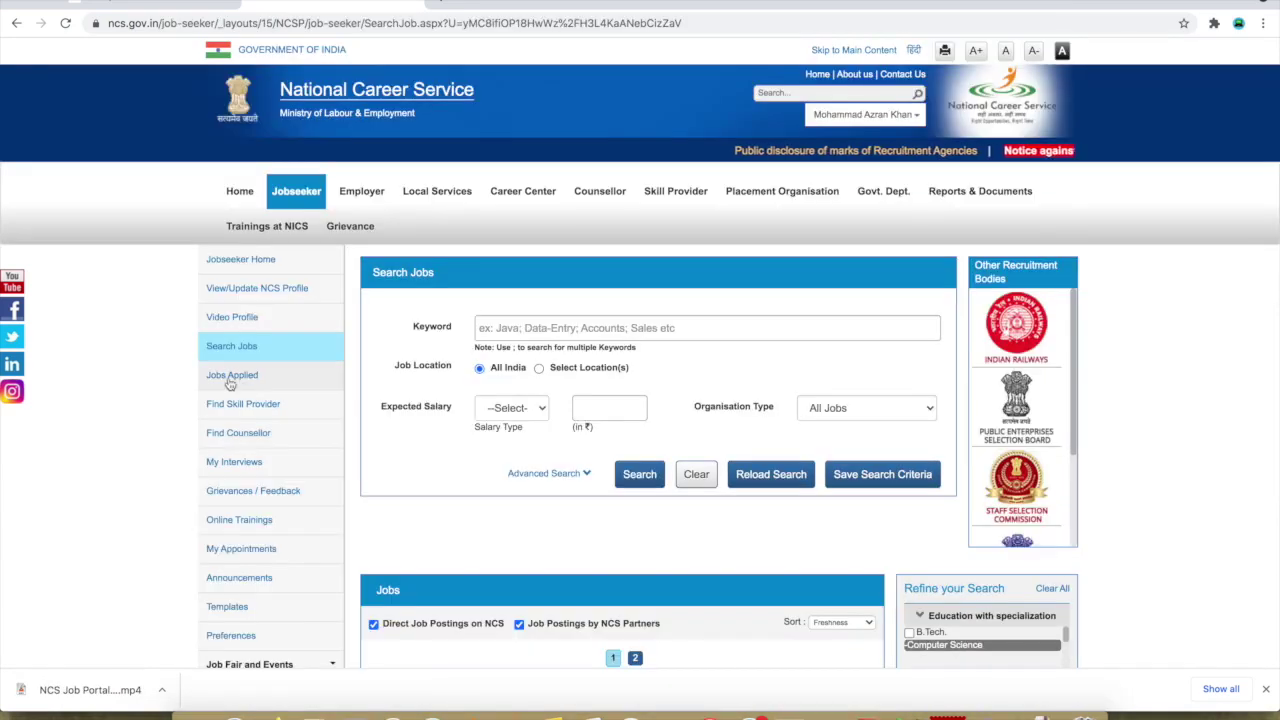
Step: Open the jobseeker's list of applied jobs
{"action": "left_click", "coordinate": [230, 376]}
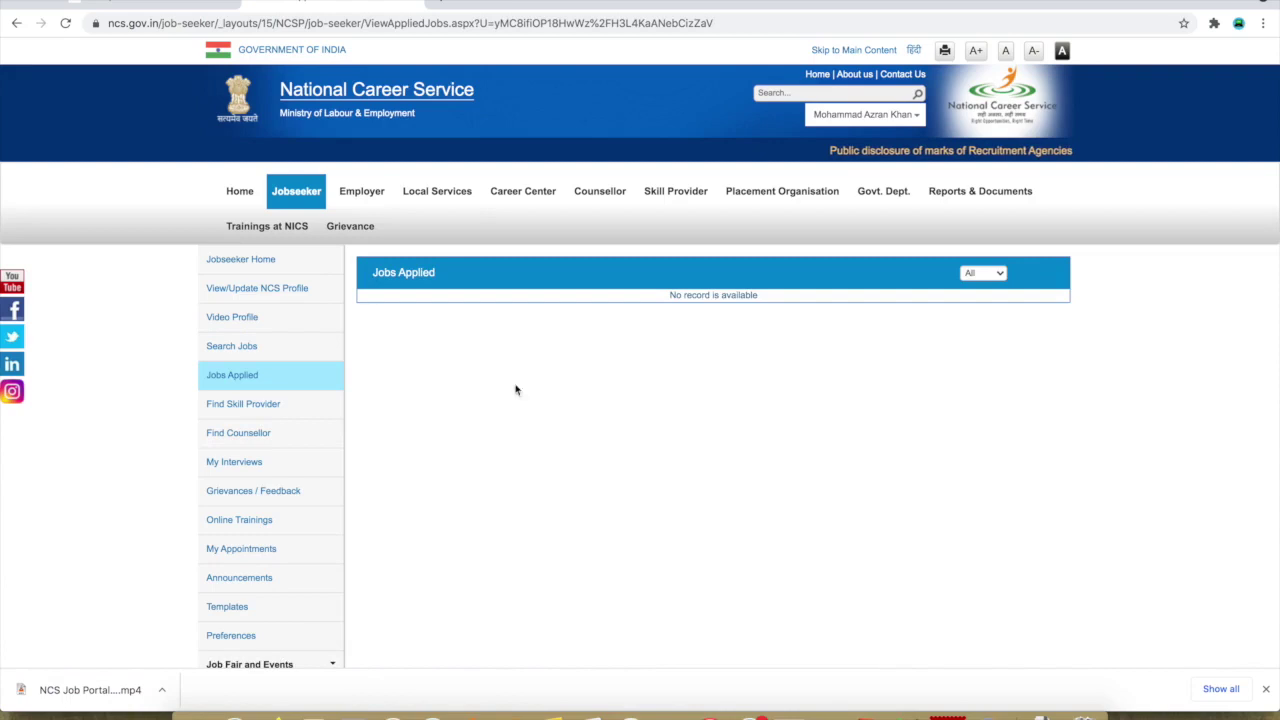
Step: Check the status options for filtering the applied jobs and open the list of interviews
{"action": "left_click", "coordinate": [985, 274]}
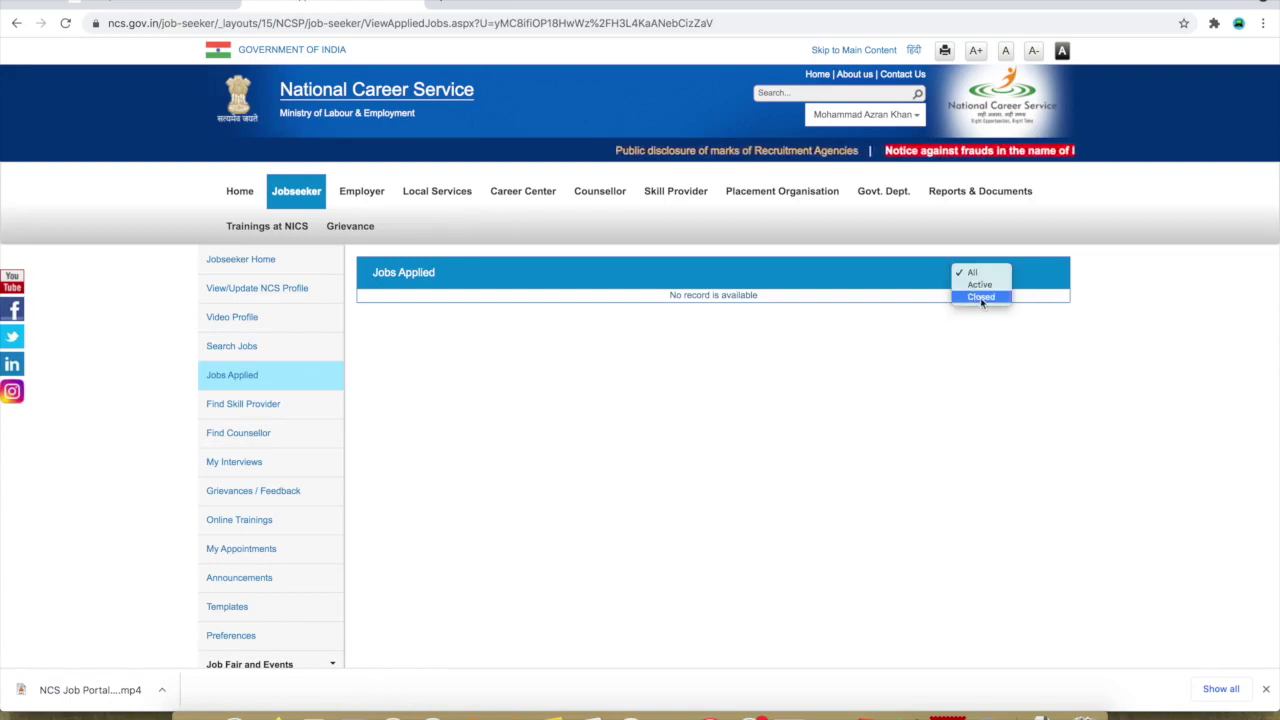
{"action": "left_click", "coordinate": [870, 405]}
{"action": "scroll", "coordinate": [240, 380], "scroll_direction": "down", "scroll_amount": 2}
{"action": "left_click", "coordinate": [236, 383]}
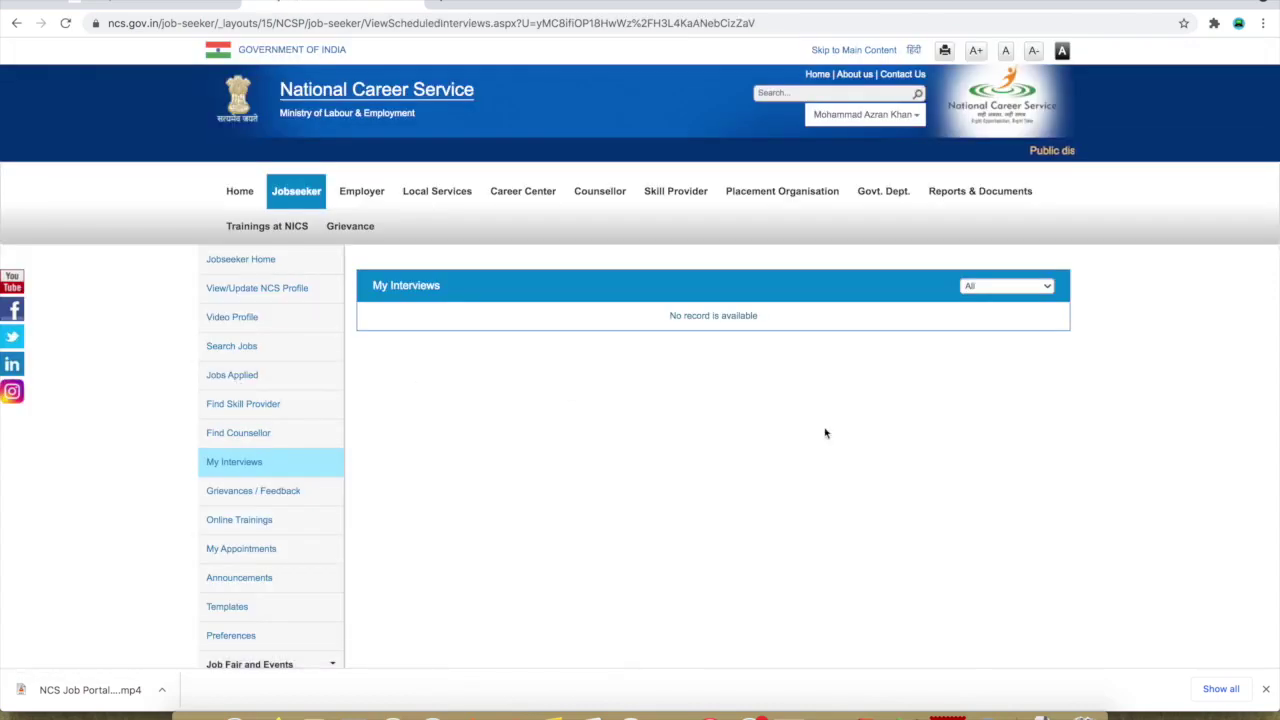
Step: Open the jobseeker's appointments page and view the announcements page
{"action": "scroll", "coordinate": [269, 446], "scroll_direction": "down", "scroll_amount": 2}
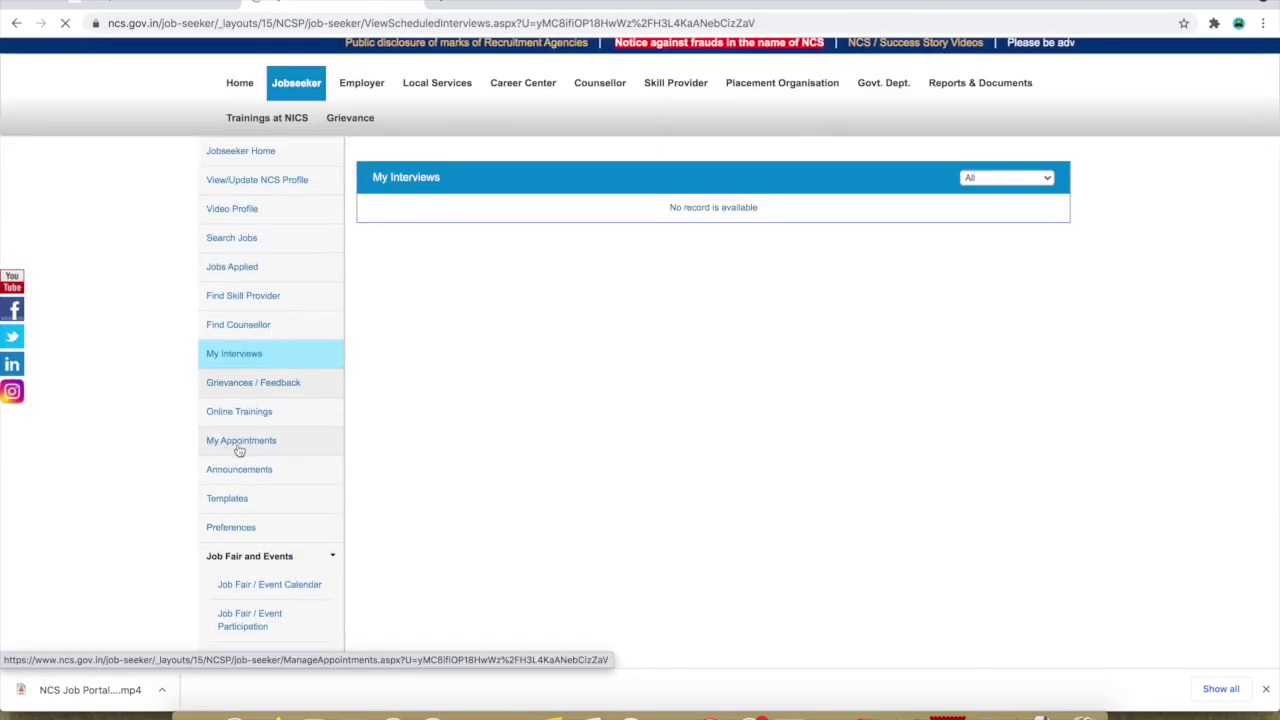
{"action": "left_click", "coordinate": [239, 449]}
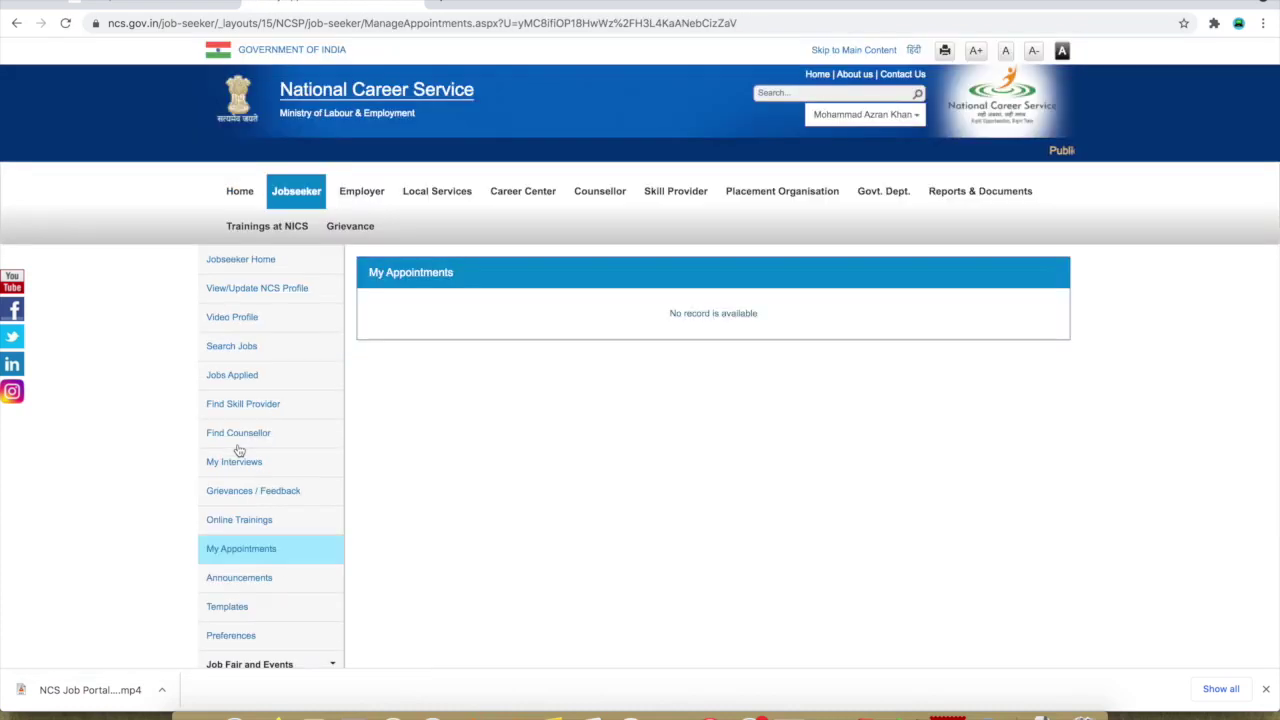
{"action": "scroll", "coordinate": [640, 480], "scroll_direction": "down", "scroll_amount": 3}
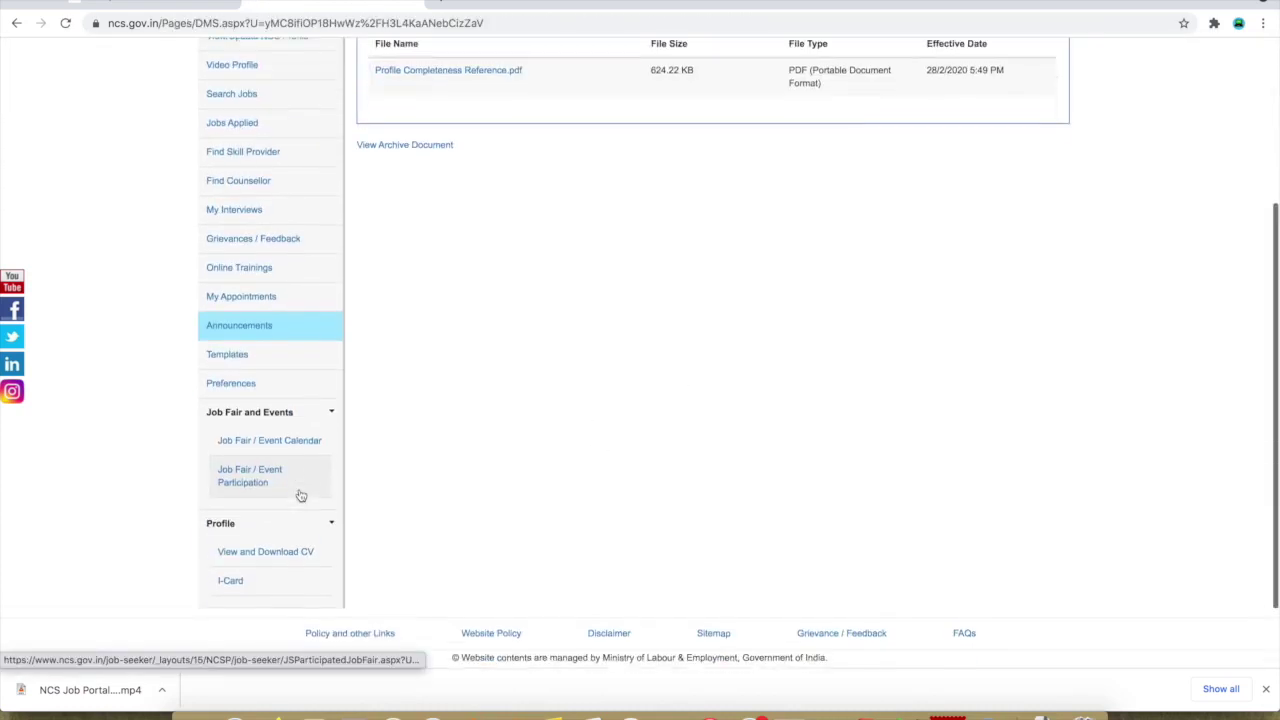
{"action": "scroll", "coordinate": [300, 494], "scroll_direction": "down", "scroll_amount": 2}
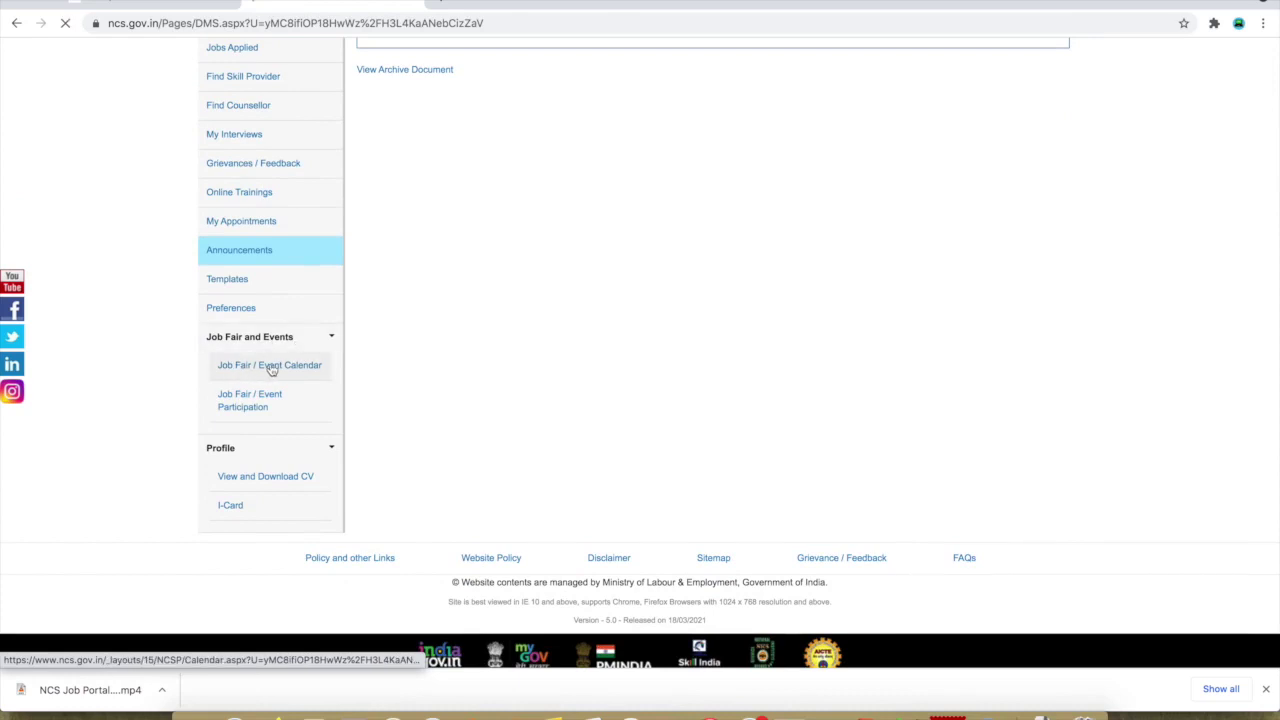
Step: Open the job fair and event calendar and look through the listed job fairs
{"action": "left_click", "coordinate": [270, 366]}
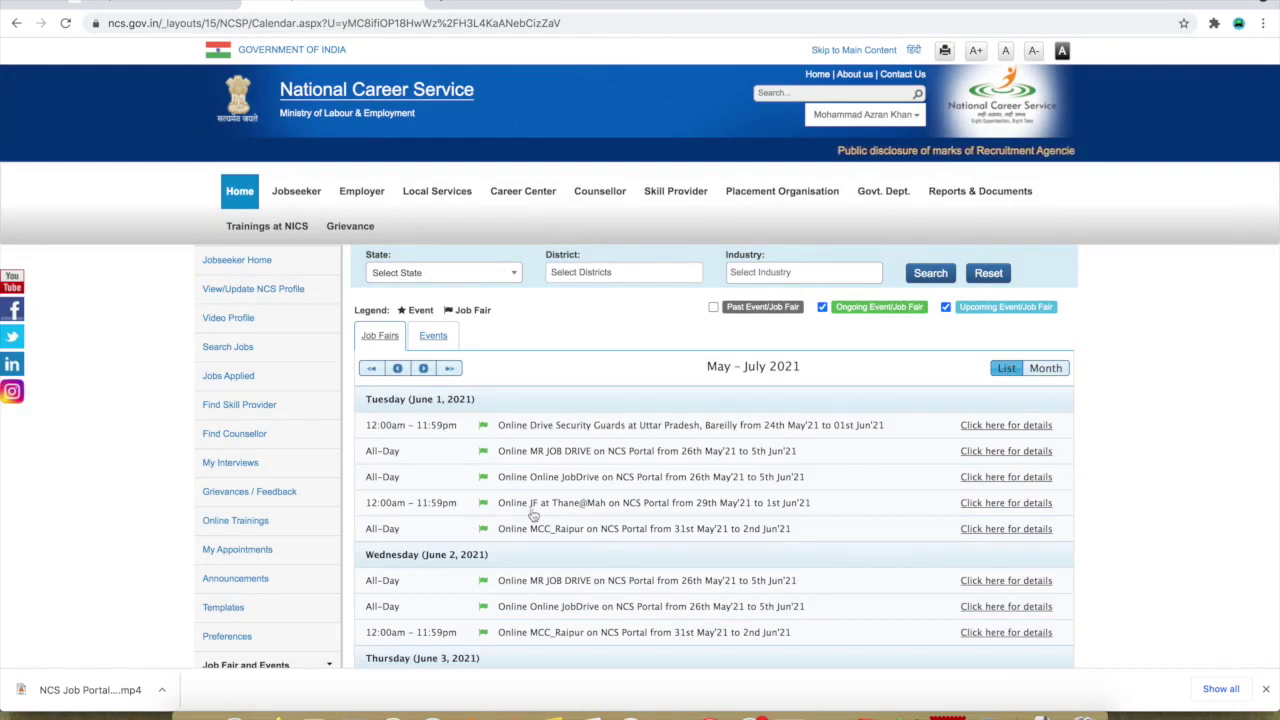
{"action": "scroll", "coordinate": [630, 575], "scroll_direction": "down", "scroll_amount": 1}
{"action": "scroll", "coordinate": [630, 565], "scroll_direction": "up", "scroll_amount": 5}
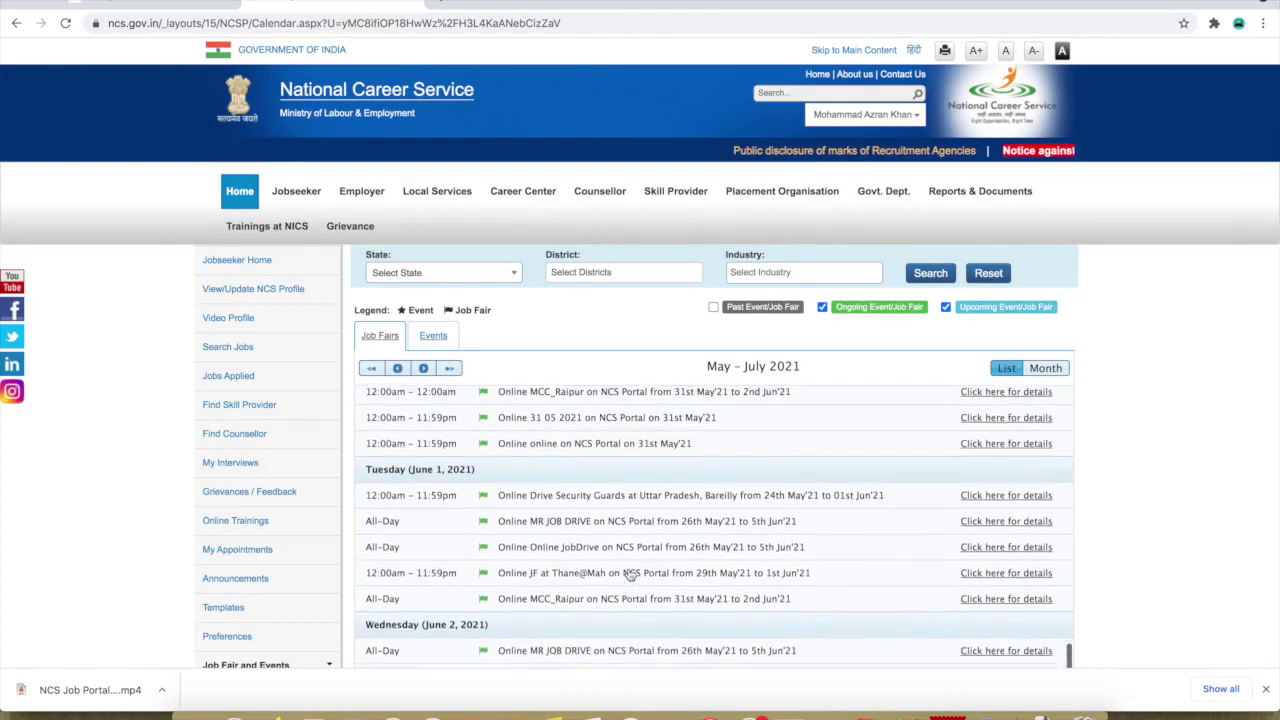
Step: Set the calendar's state filter to Uttar Pradesh
{"action": "left_click", "coordinate": [508, 274]}
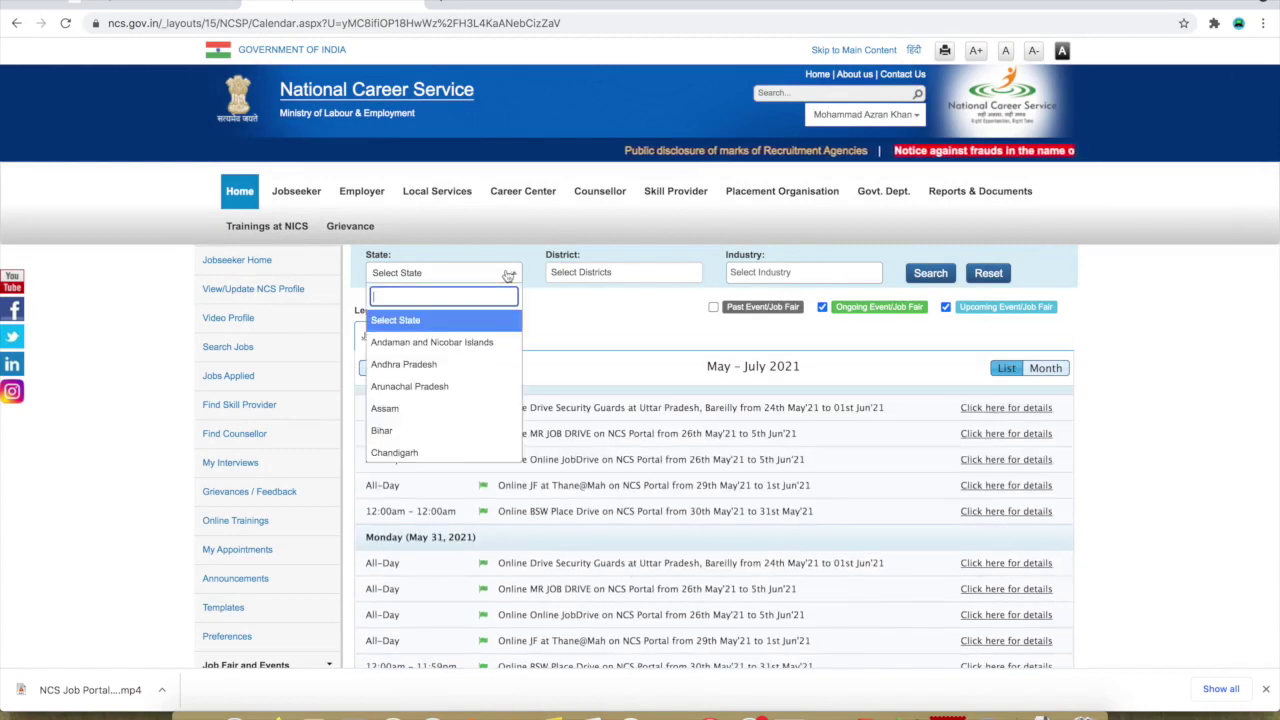
{"action": "scroll", "coordinate": [462, 416], "scroll_direction": "down", "scroll_amount": 3}
{"action": "scroll", "coordinate": [464, 418], "scroll_direction": "down", "scroll_amount": 5}
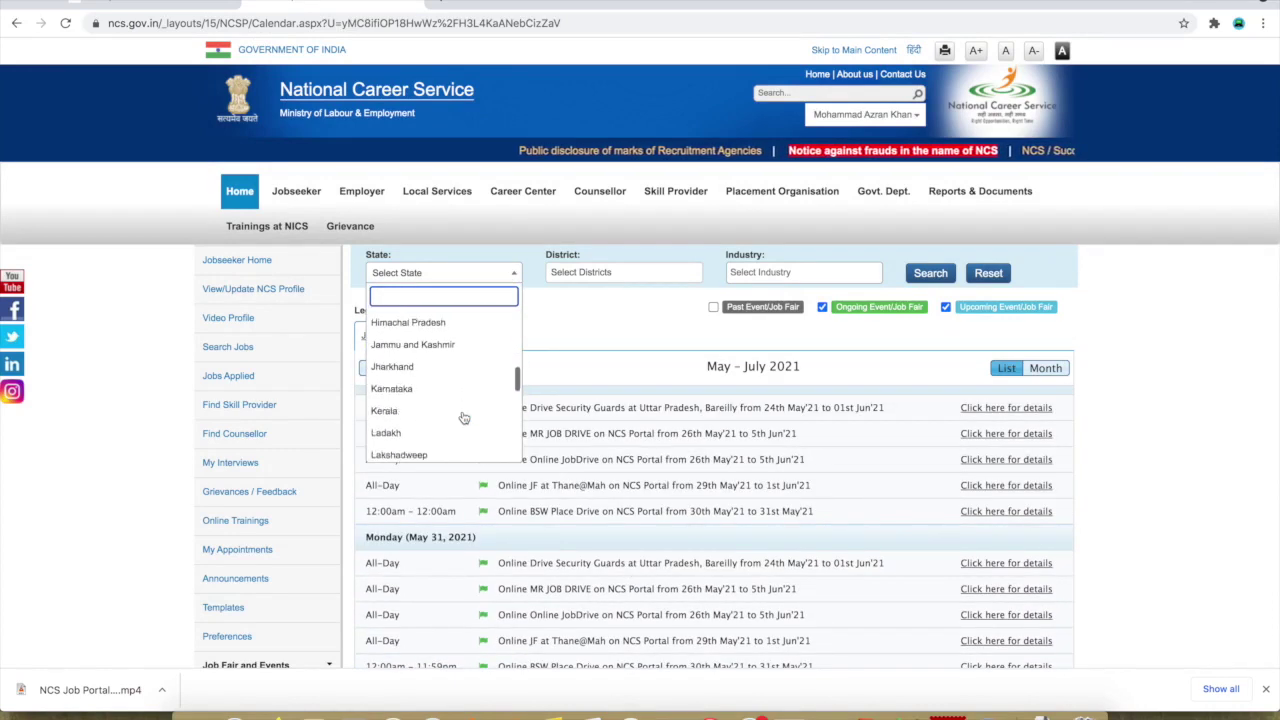
{"action": "scroll", "coordinate": [464, 418], "scroll_direction": "down", "scroll_amount": 4}
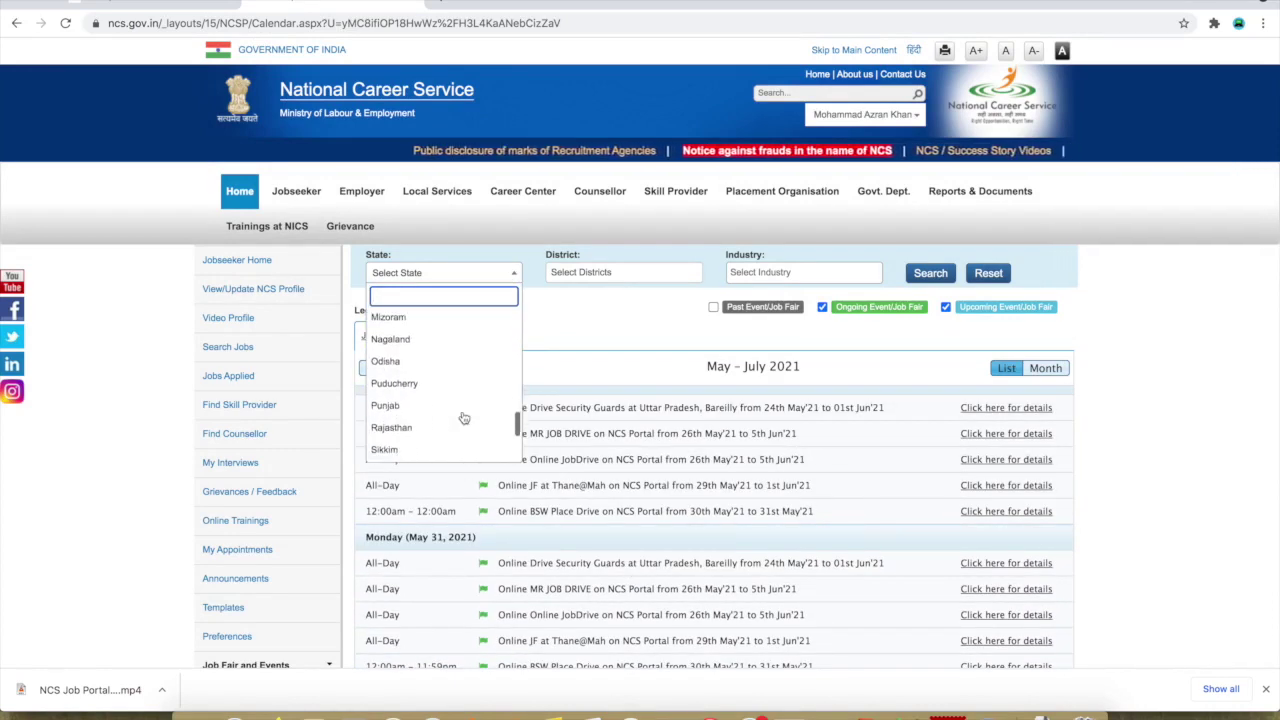
{"action": "left_click", "coordinate": [425, 421]}
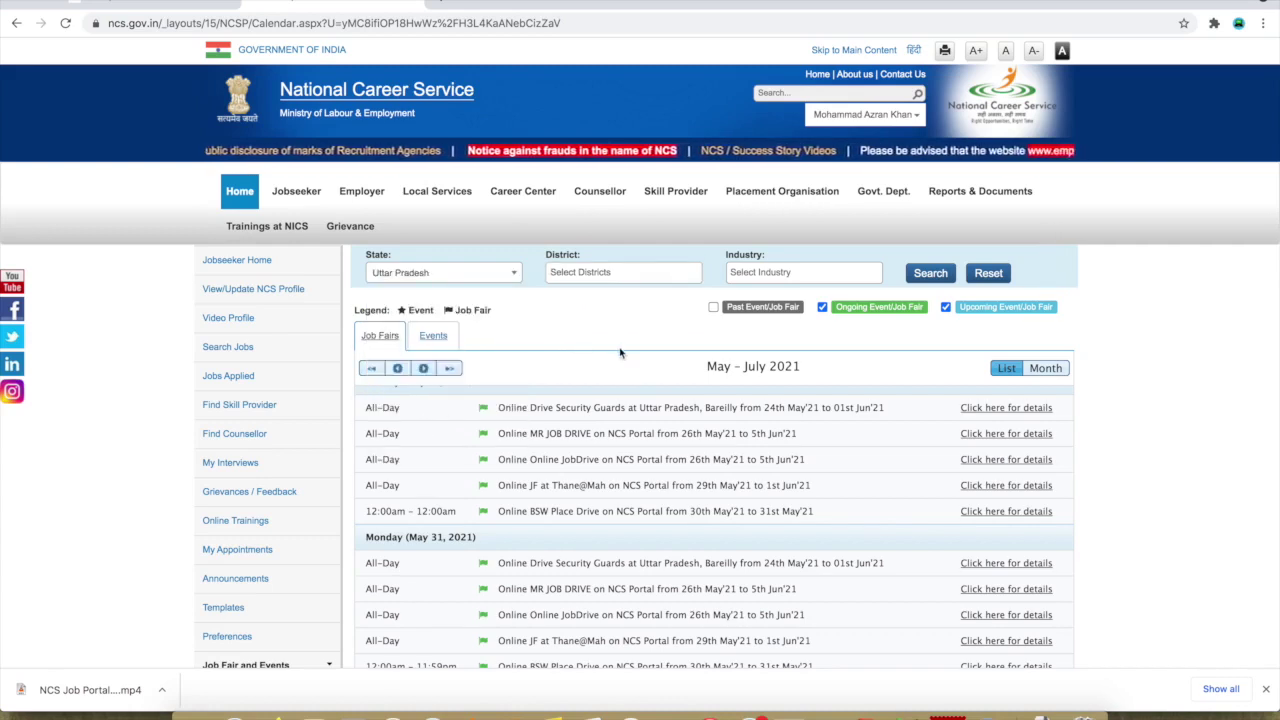
Step: Try a district filter with "luc", run the search for Uttar Pradesh, and look through the job fairs
{"action": "left_click", "coordinate": [630, 274]}
{"action": "type", "text": "luc"}
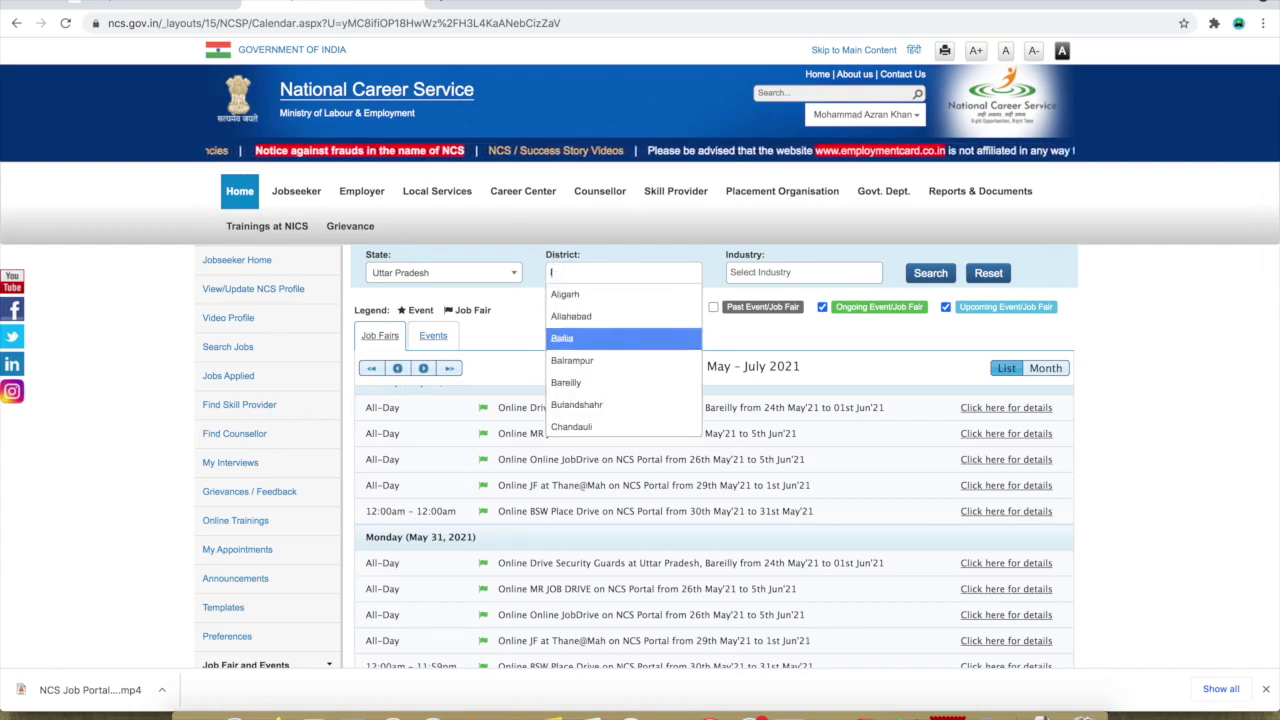
{"action": "left_click", "coordinate": [635, 321]}
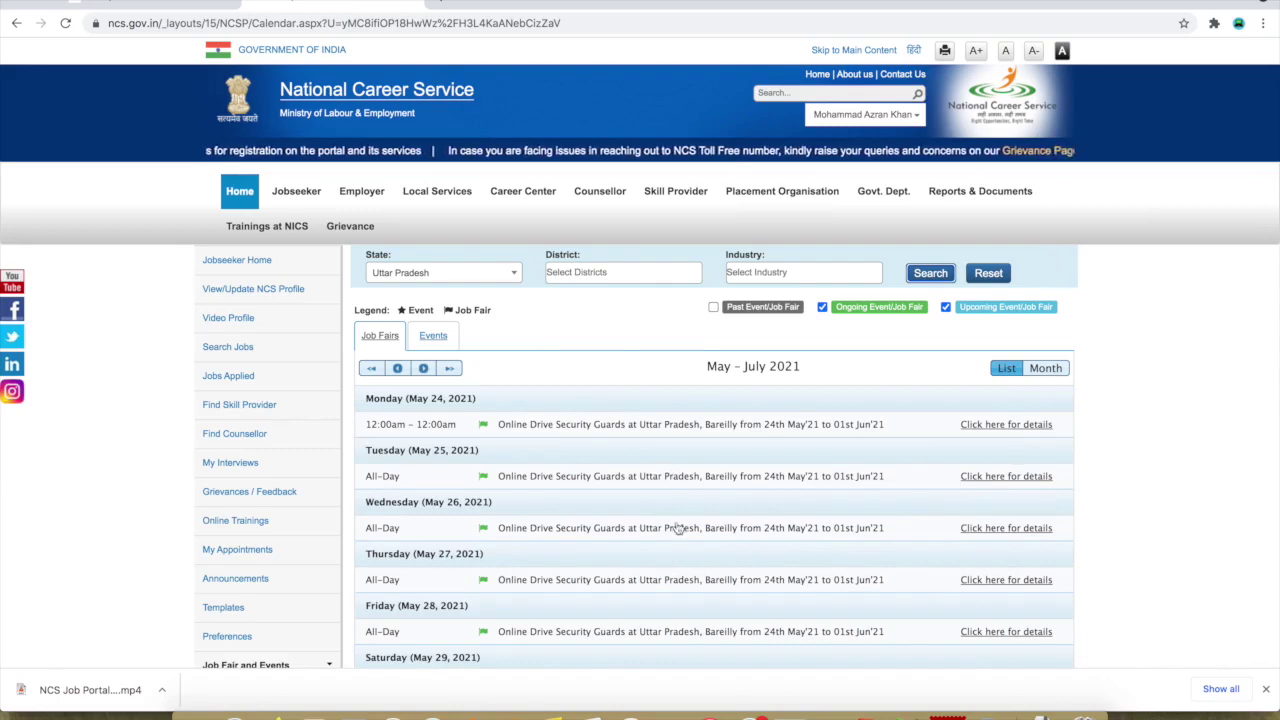
{"action": "scroll", "coordinate": [675, 524], "scroll_direction": "down", "scroll_amount": 6}
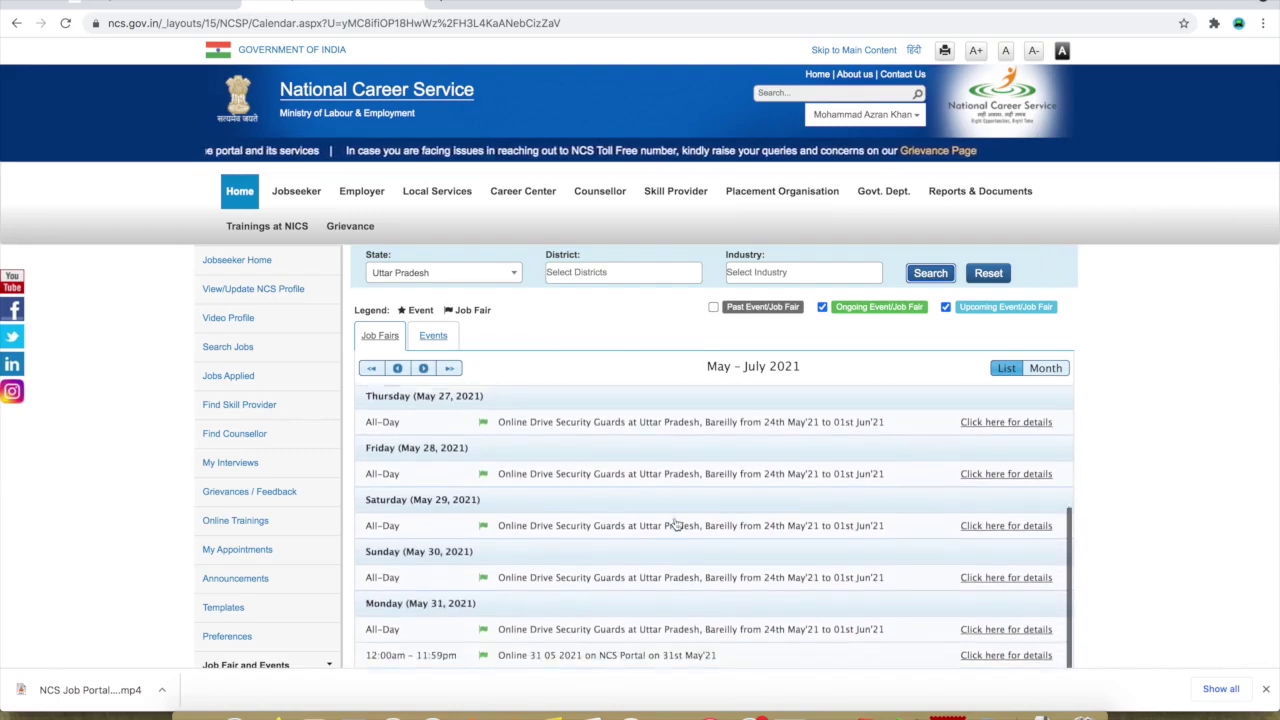
{"action": "scroll", "coordinate": [673, 512], "scroll_direction": "up", "scroll_amount": 2}
{"action": "scroll", "coordinate": [673, 512], "scroll_direction": "up", "scroll_amount": 2}
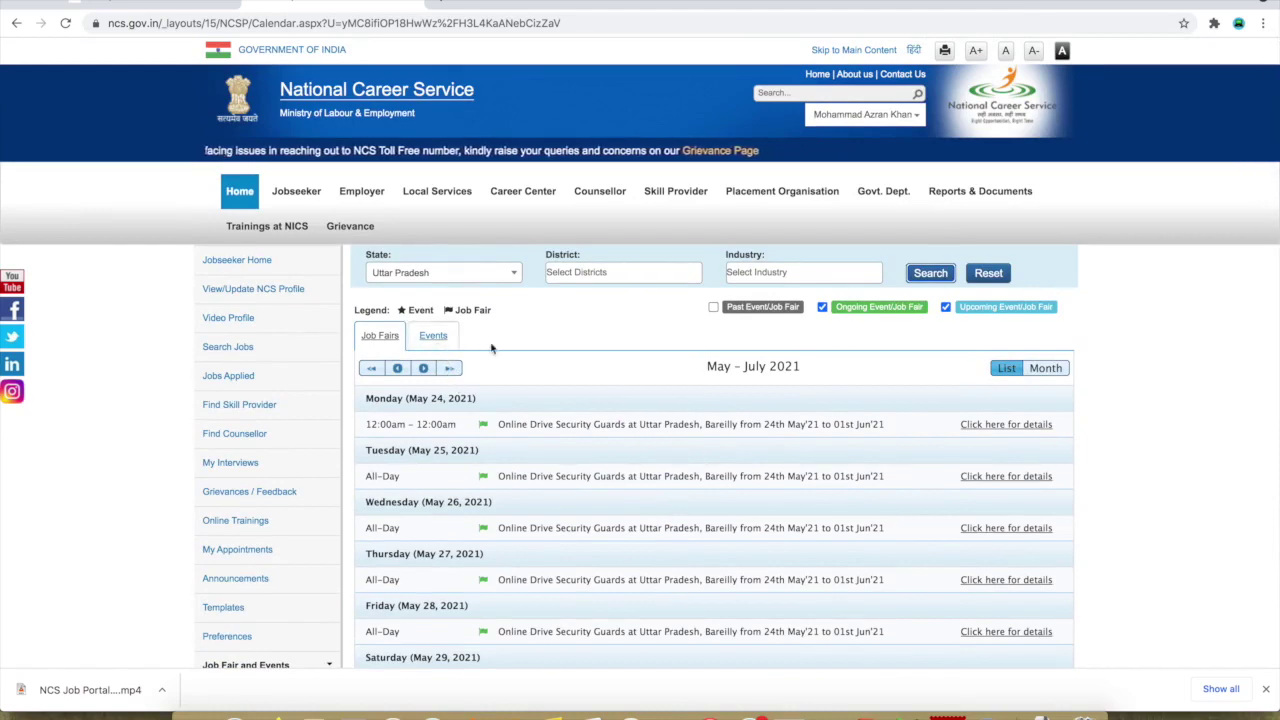
Step: View the calendar's events list for Uttar Pradesh
{"action": "left_click", "coordinate": [430, 340]}
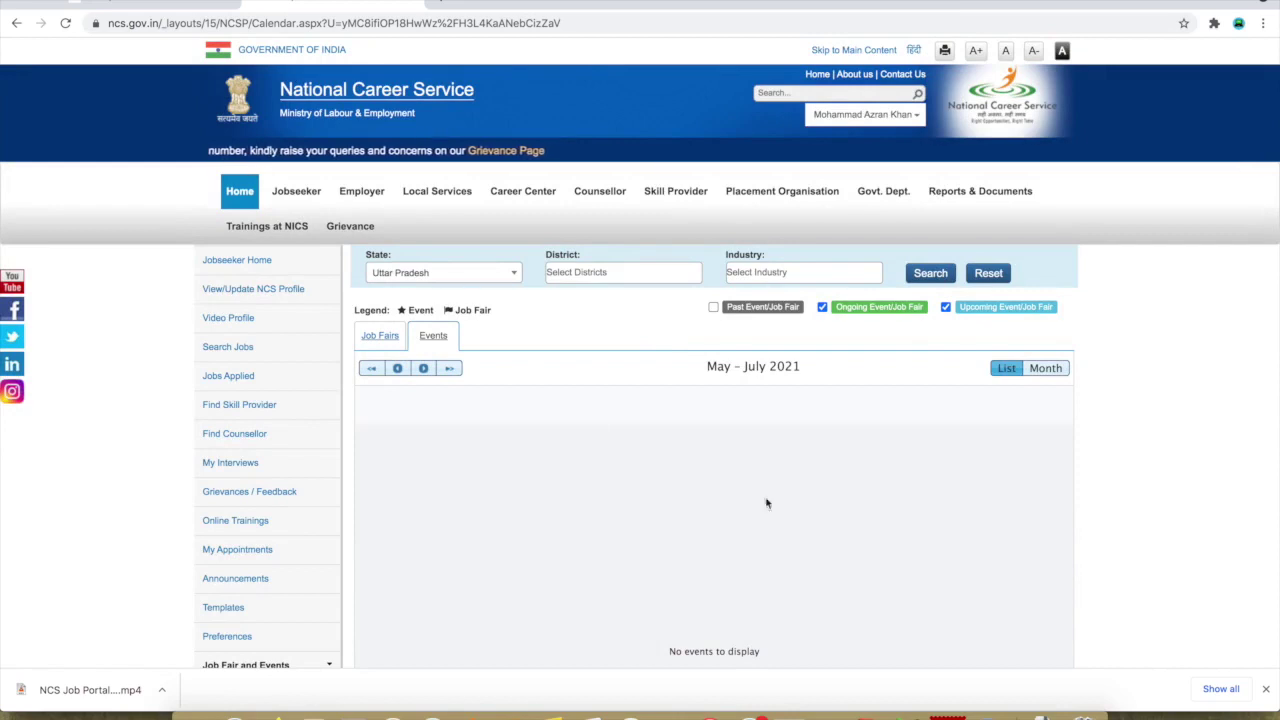
{"action": "scroll", "coordinate": [712, 466], "scroll_direction": "down", "scroll_amount": 3}
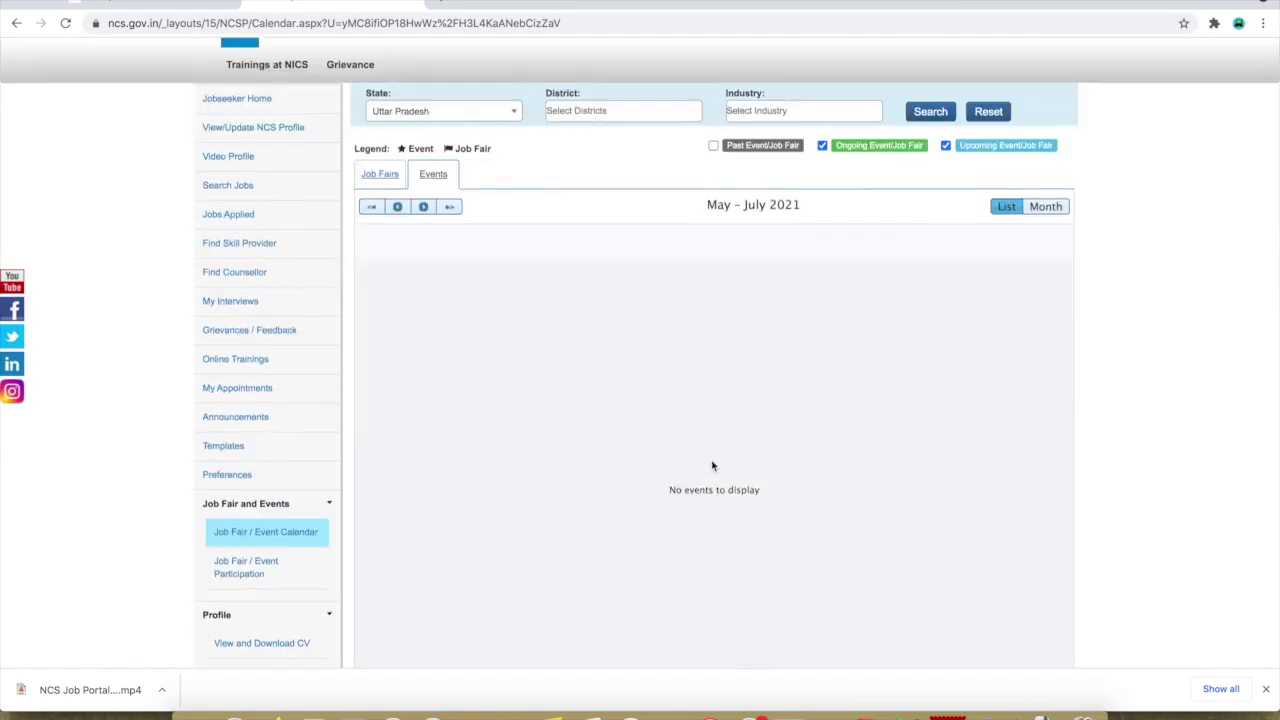
{"action": "scroll", "coordinate": [711, 463], "scroll_direction": "up", "scroll_amount": 1}
Step: Return to the job fairs list and open the job fair and event participation page
{"action": "left_click", "coordinate": [379, 228]}
{"action": "scroll", "coordinate": [470, 467], "scroll_direction": "down", "scroll_amount": 2}
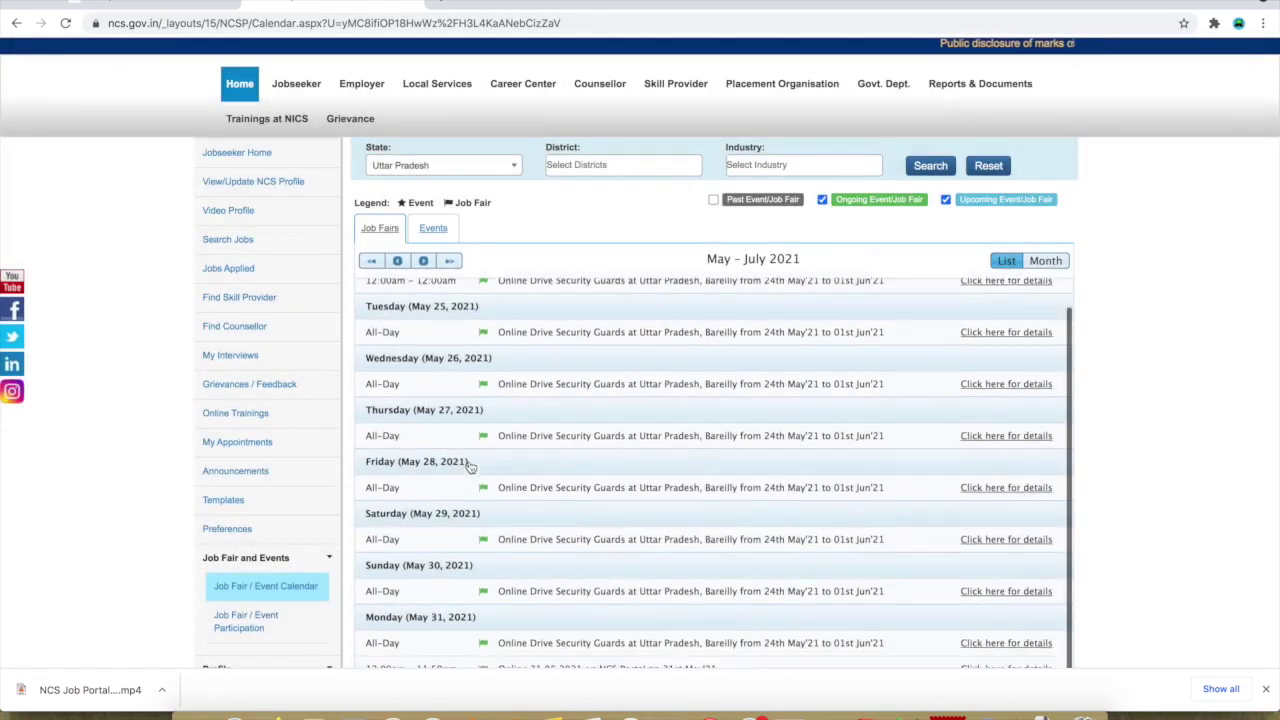
{"action": "left_click", "coordinate": [241, 635]}
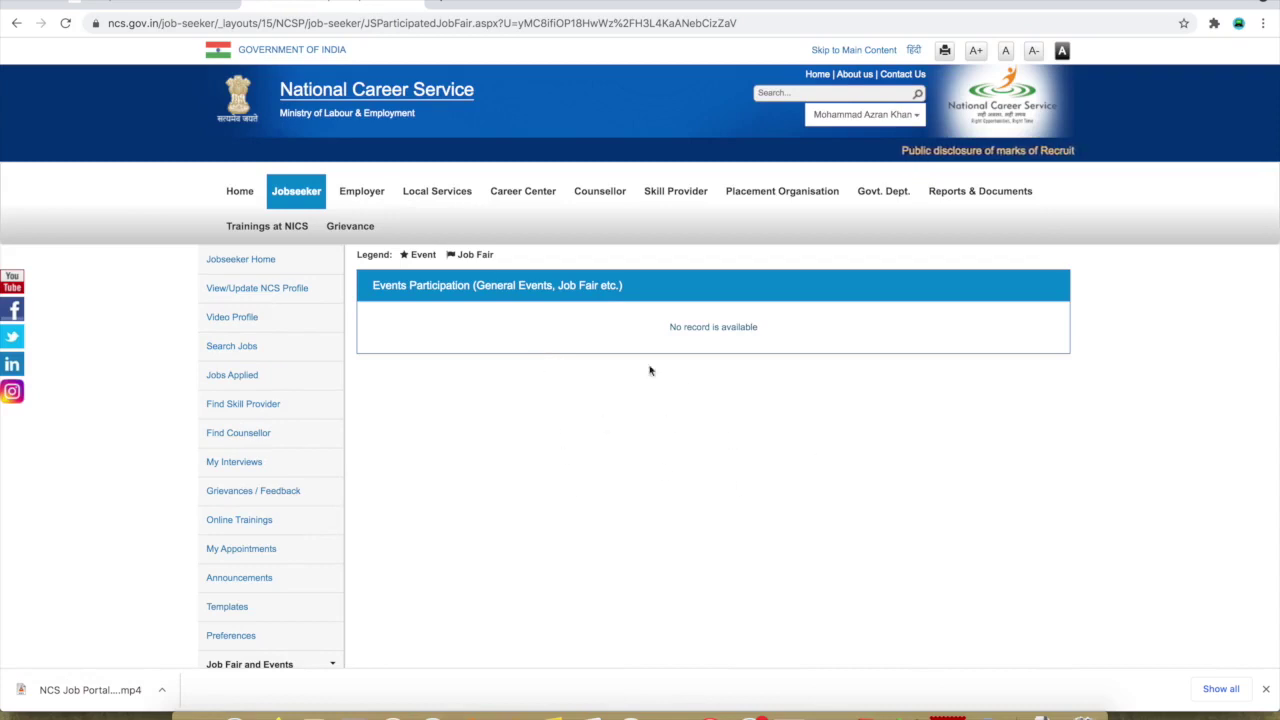
Step: Open the jobseeker's CV and download the profile as a PDF
{"action": "scroll", "coordinate": [589, 559], "scroll_direction": "down", "scroll_amount": 4}
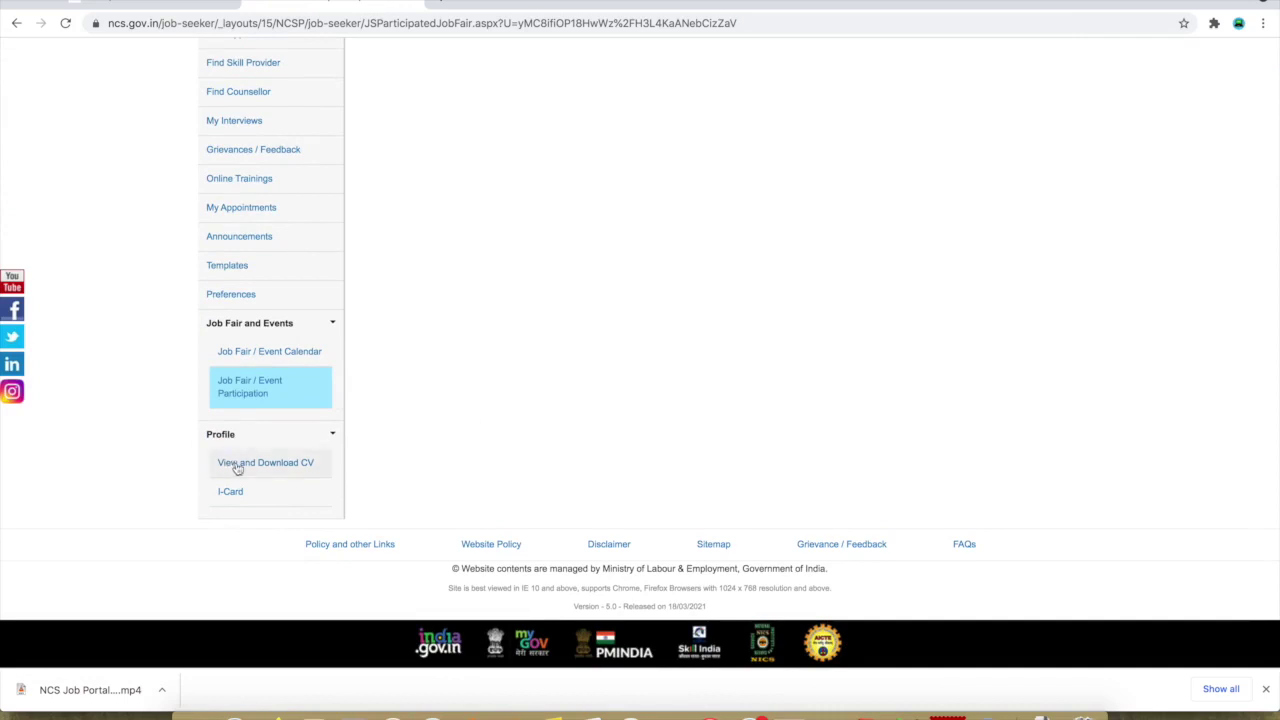
{"action": "left_click", "coordinate": [270, 470]}
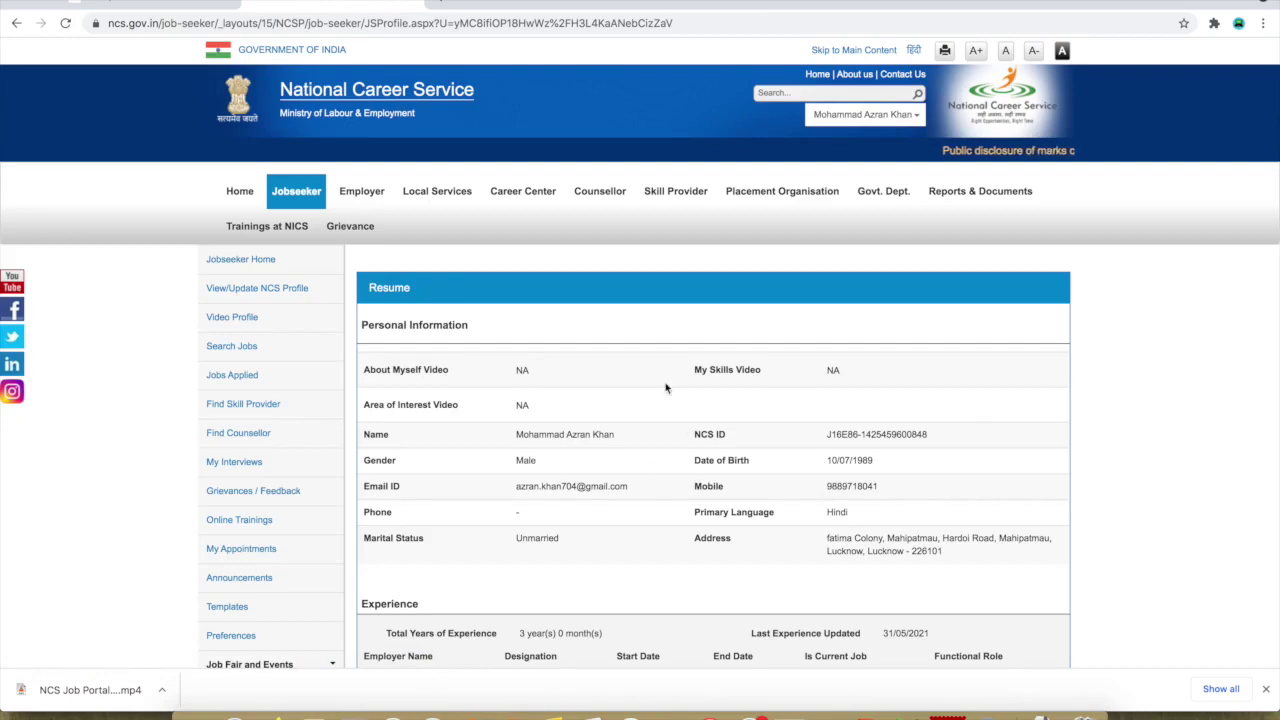
{"action": "scroll", "coordinate": [666, 388], "scroll_direction": "down", "scroll_amount": 5}
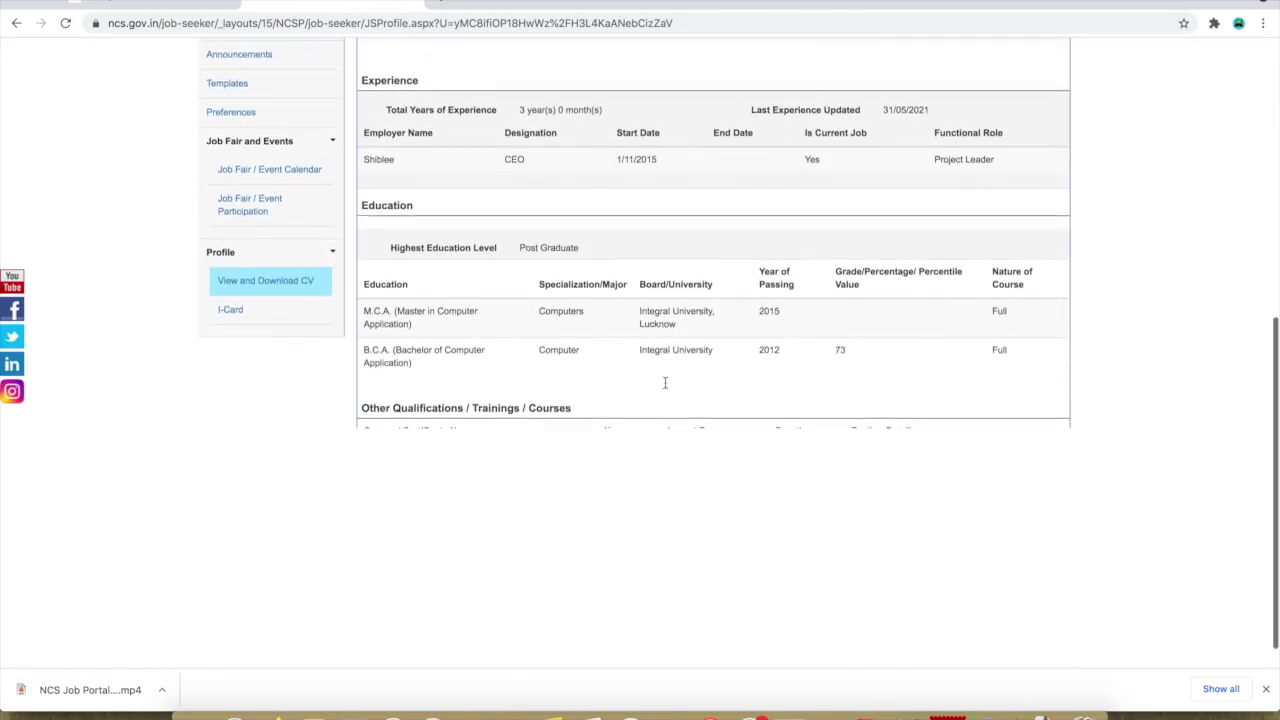
{"action": "scroll", "coordinate": [665, 383], "scroll_direction": "down", "scroll_amount": 1}
{"action": "left_click", "coordinate": [1036, 485]}
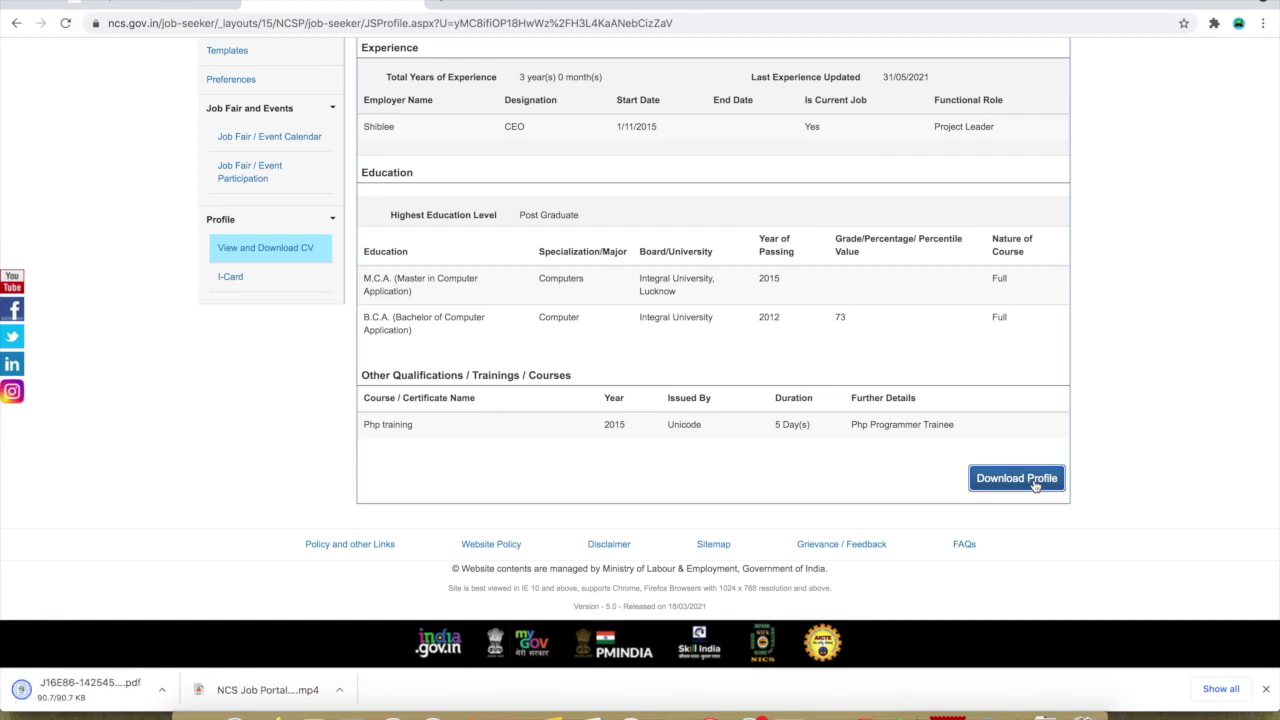
Step: Open the jobseeker's I-Card page and download the I-Card
{"action": "scroll", "coordinate": [727, 424], "scroll_direction": "up", "scroll_amount": 6}
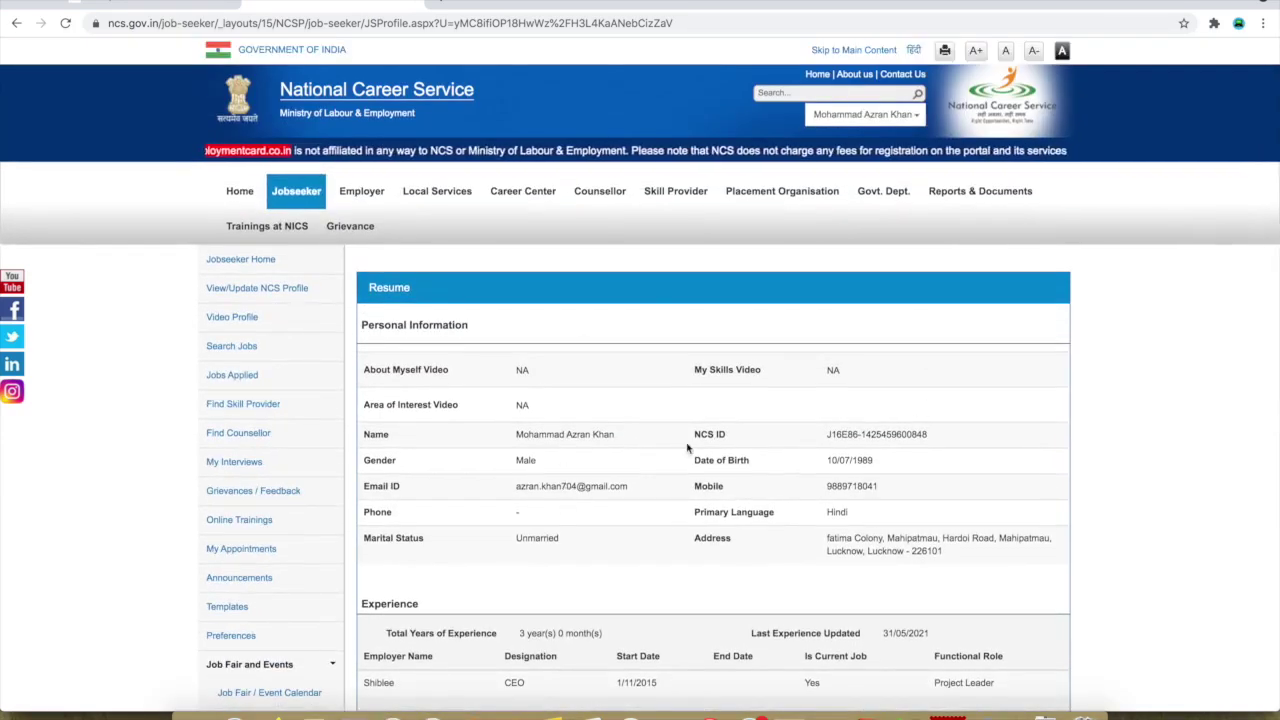
{"action": "scroll", "coordinate": [583, 324], "scroll_direction": "down", "scroll_amount": 3}
{"action": "scroll", "coordinate": [933, 177], "scroll_direction": "up", "scroll_amount": 3}
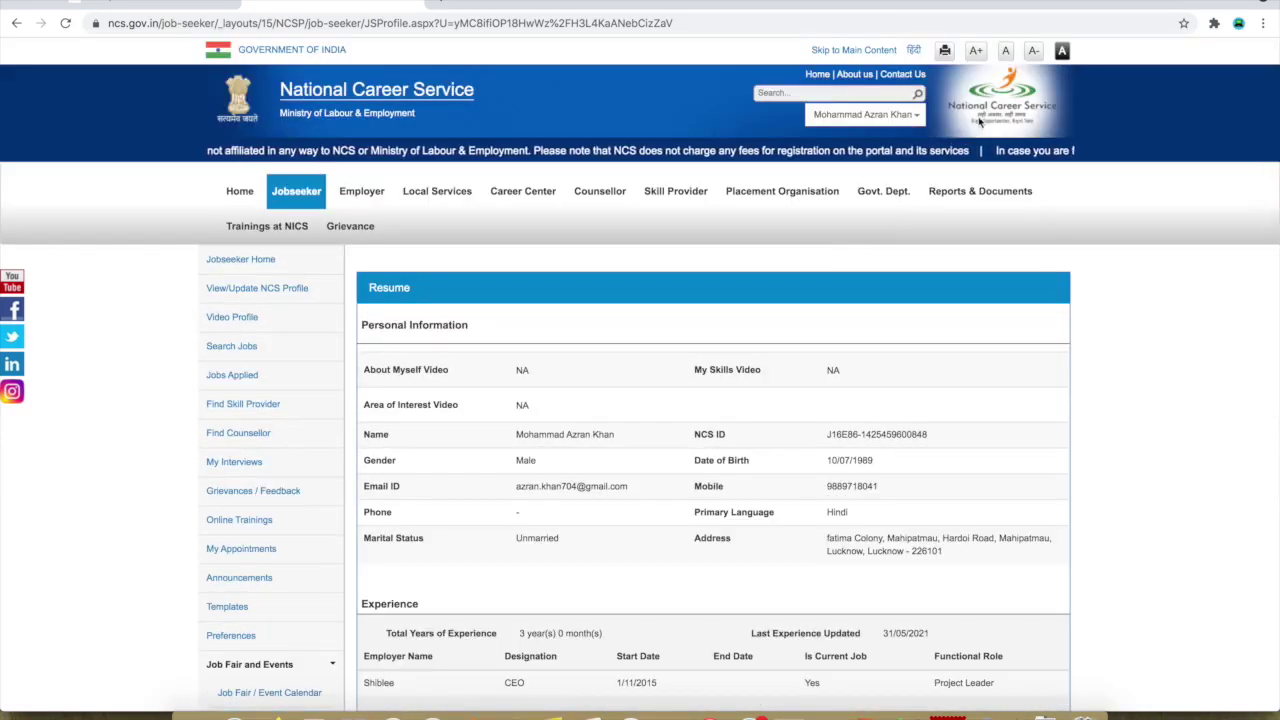
{"action": "scroll", "coordinate": [606, 461], "scroll_direction": "down", "scroll_amount": 1}
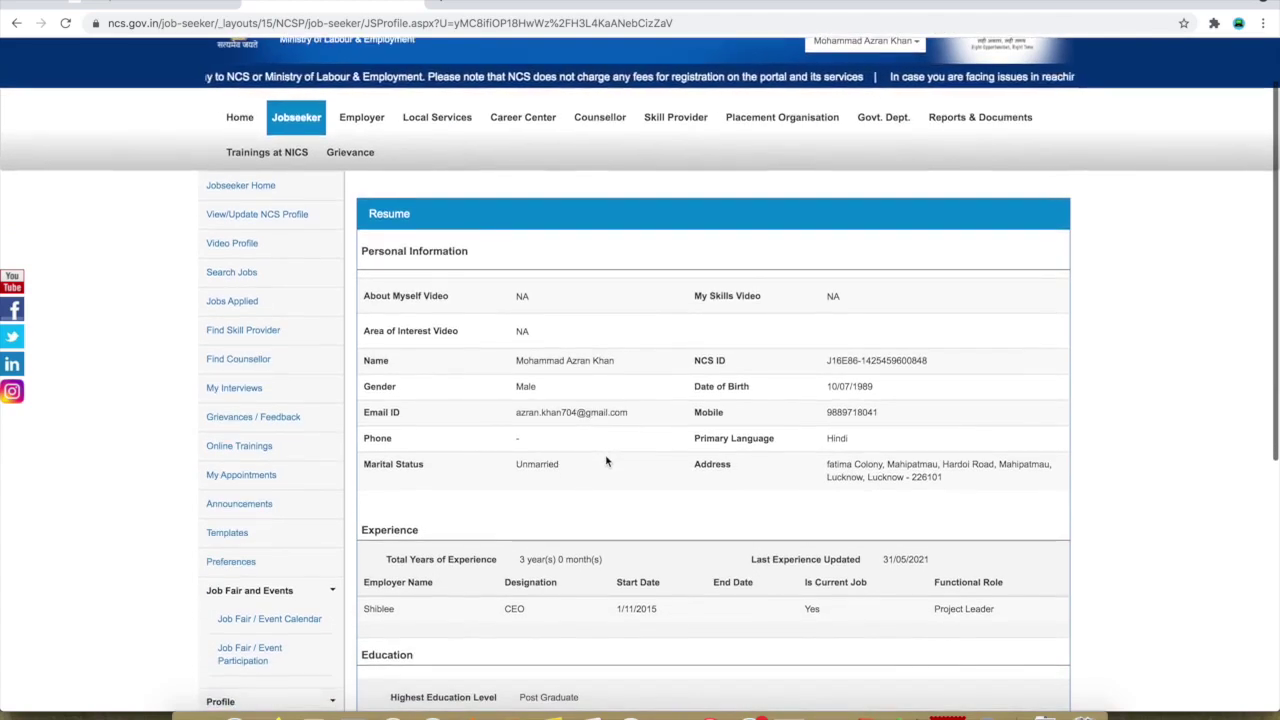
{"action": "scroll", "coordinate": [606, 461], "scroll_direction": "down", "scroll_amount": 2}
{"action": "scroll", "coordinate": [606, 461], "scroll_direction": "down", "scroll_amount": 3}
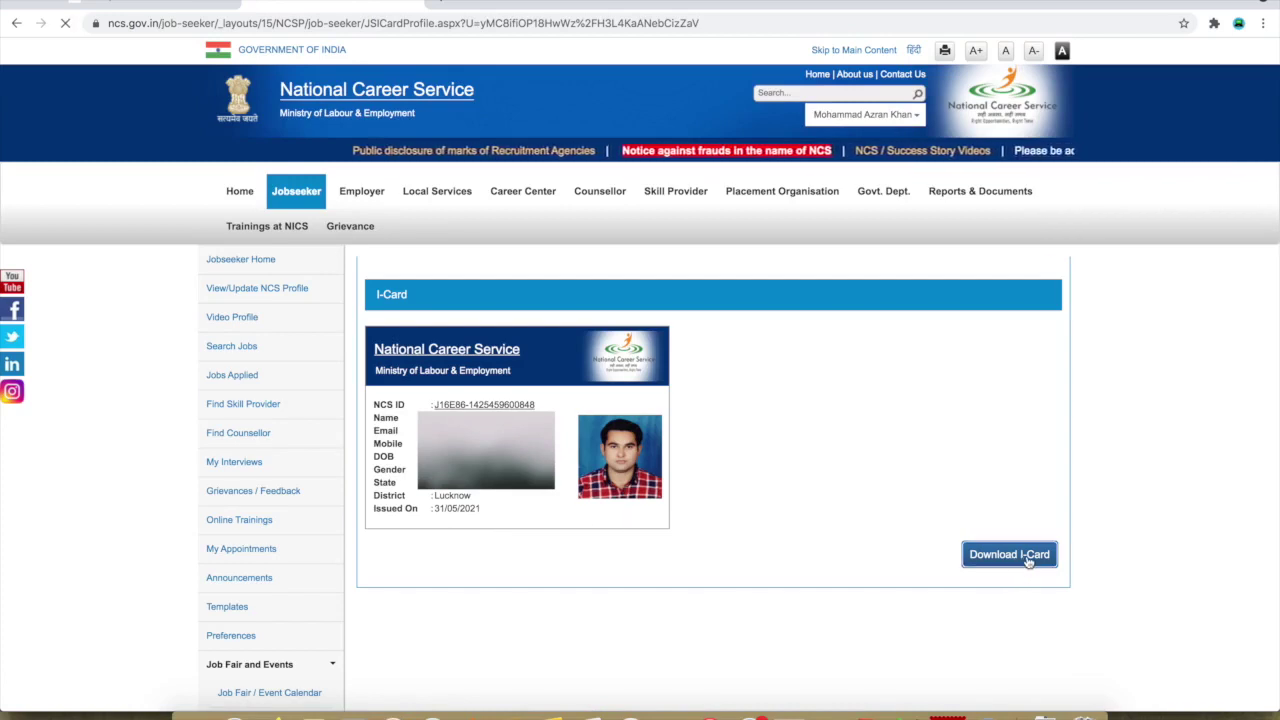
{"action": "left_click", "coordinate": [1028, 560]}
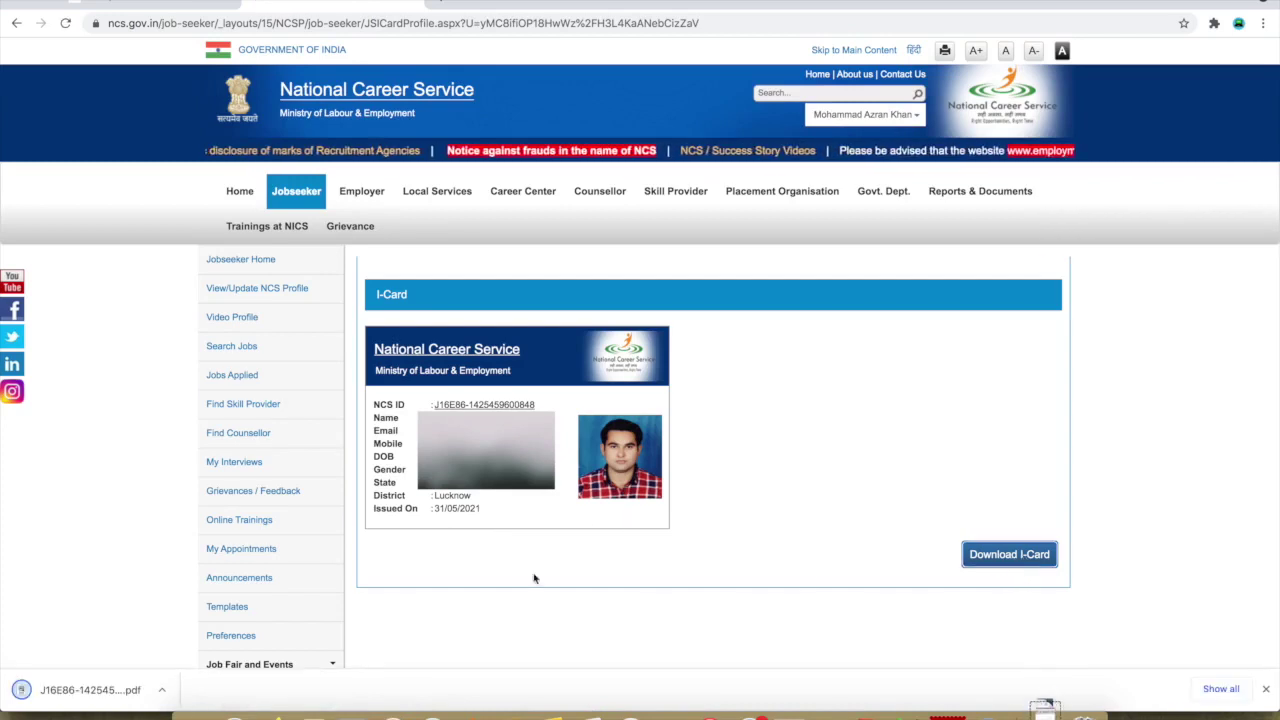
Step: Locate the downloaded I-Card PDF in Finder and open it in the system viewer
{"action": "left_click", "coordinate": [164, 690]}
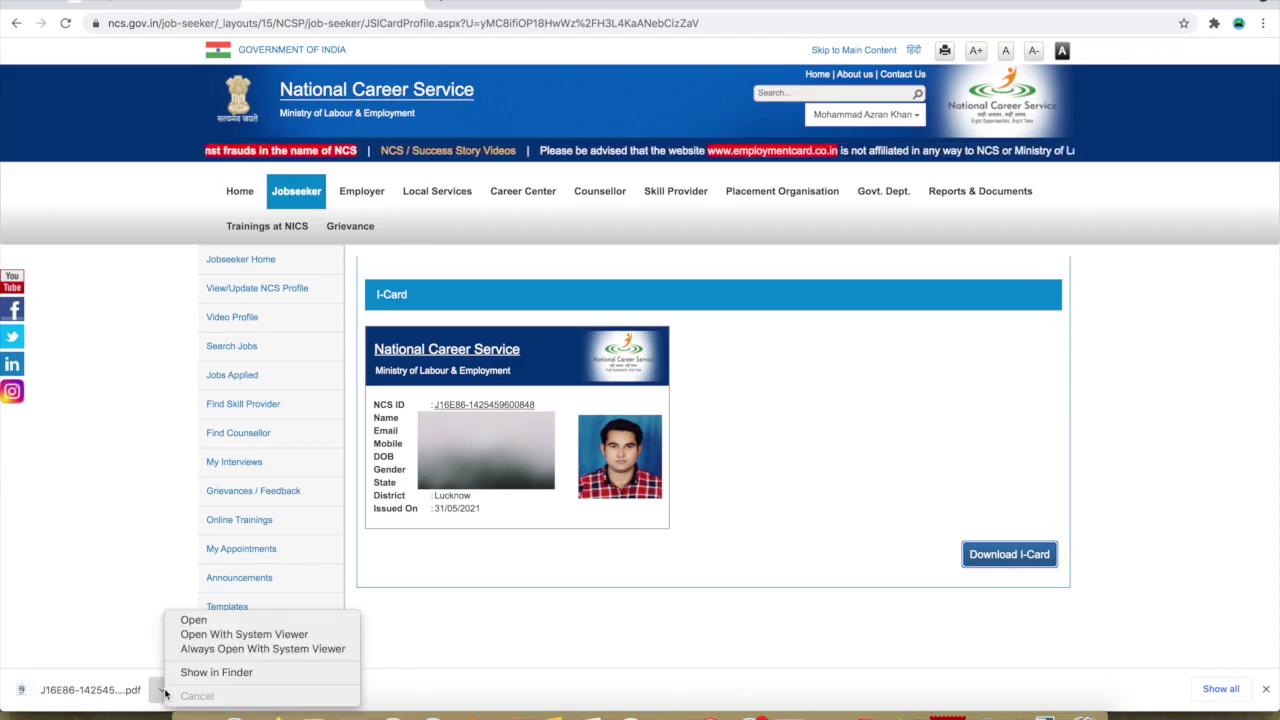
{"action": "left_click", "coordinate": [216, 672]}
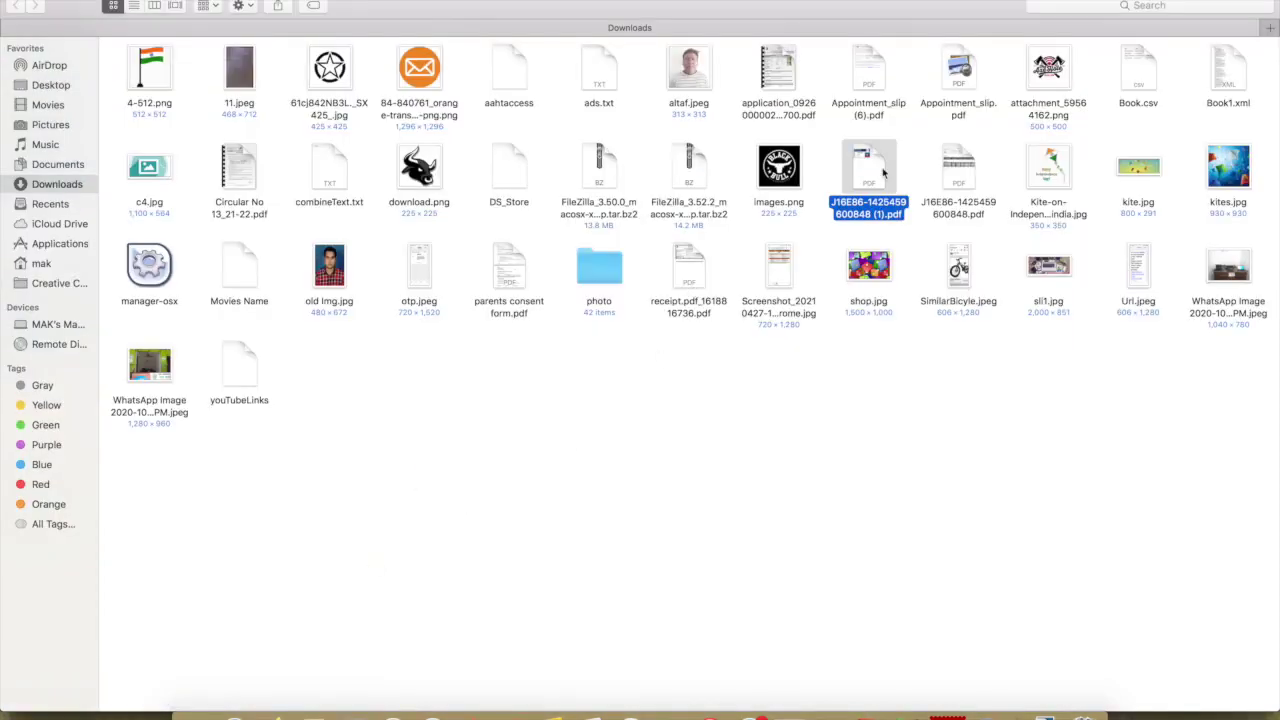
{"action": "double_click", "coordinate": [880, 172]}
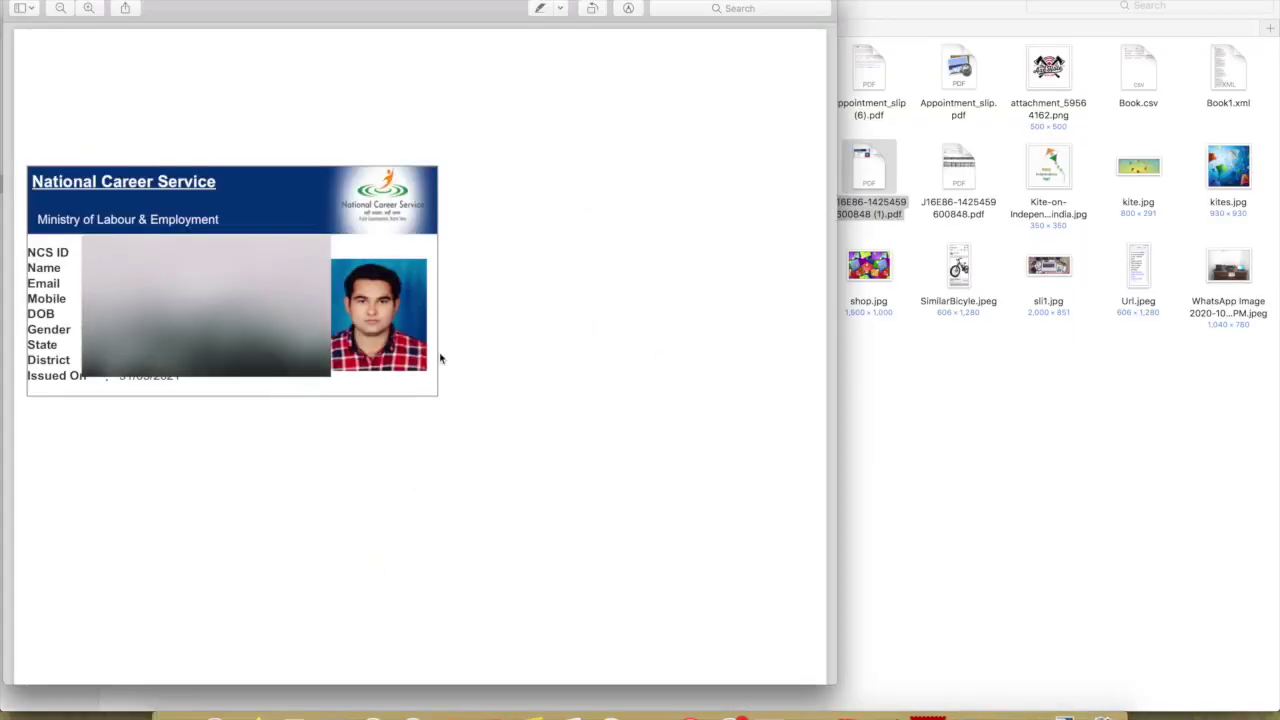